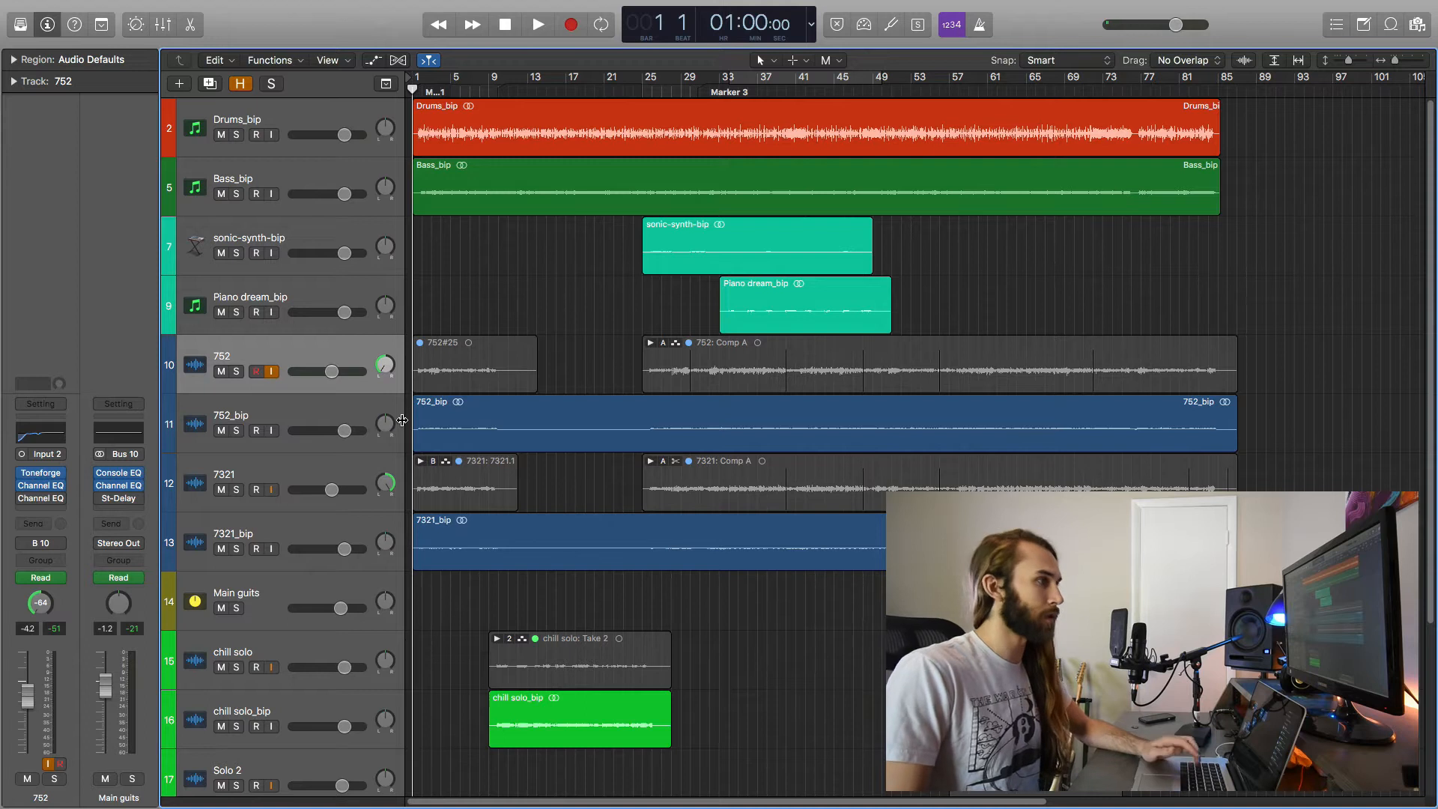
- Play the song's intro from the beginning to bar 9, then return the playhead to the start
click(330, 345)
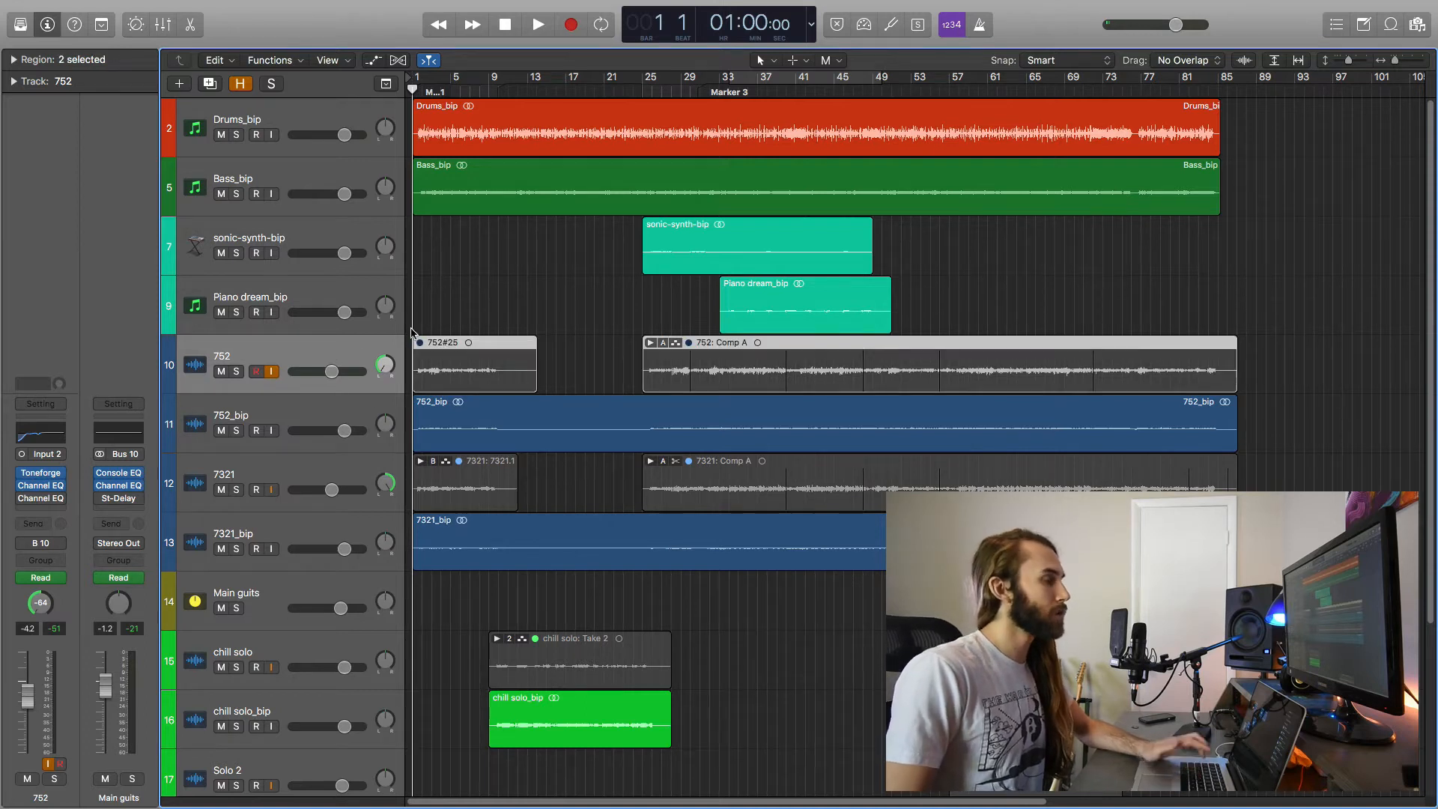
click(462, 291)
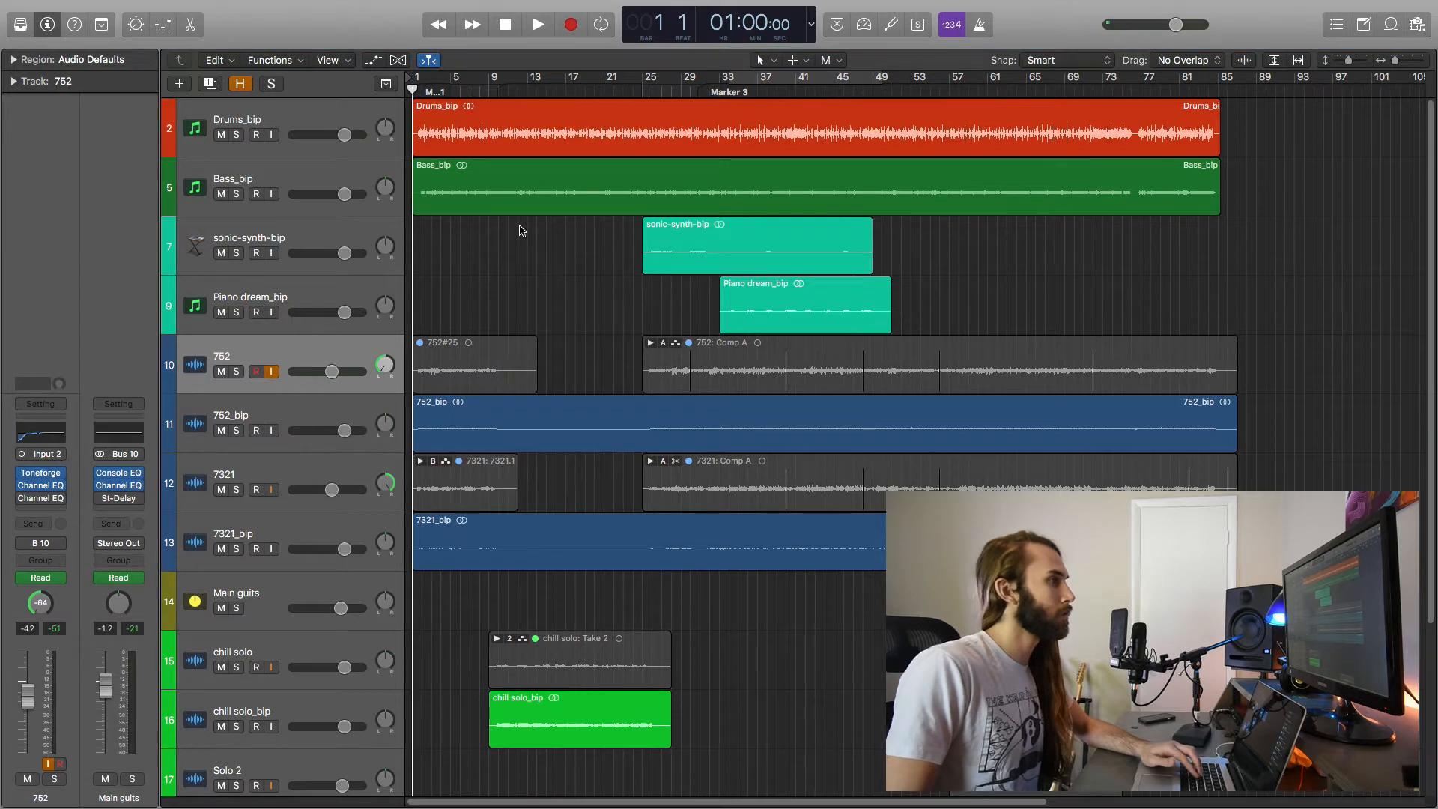
key(space)
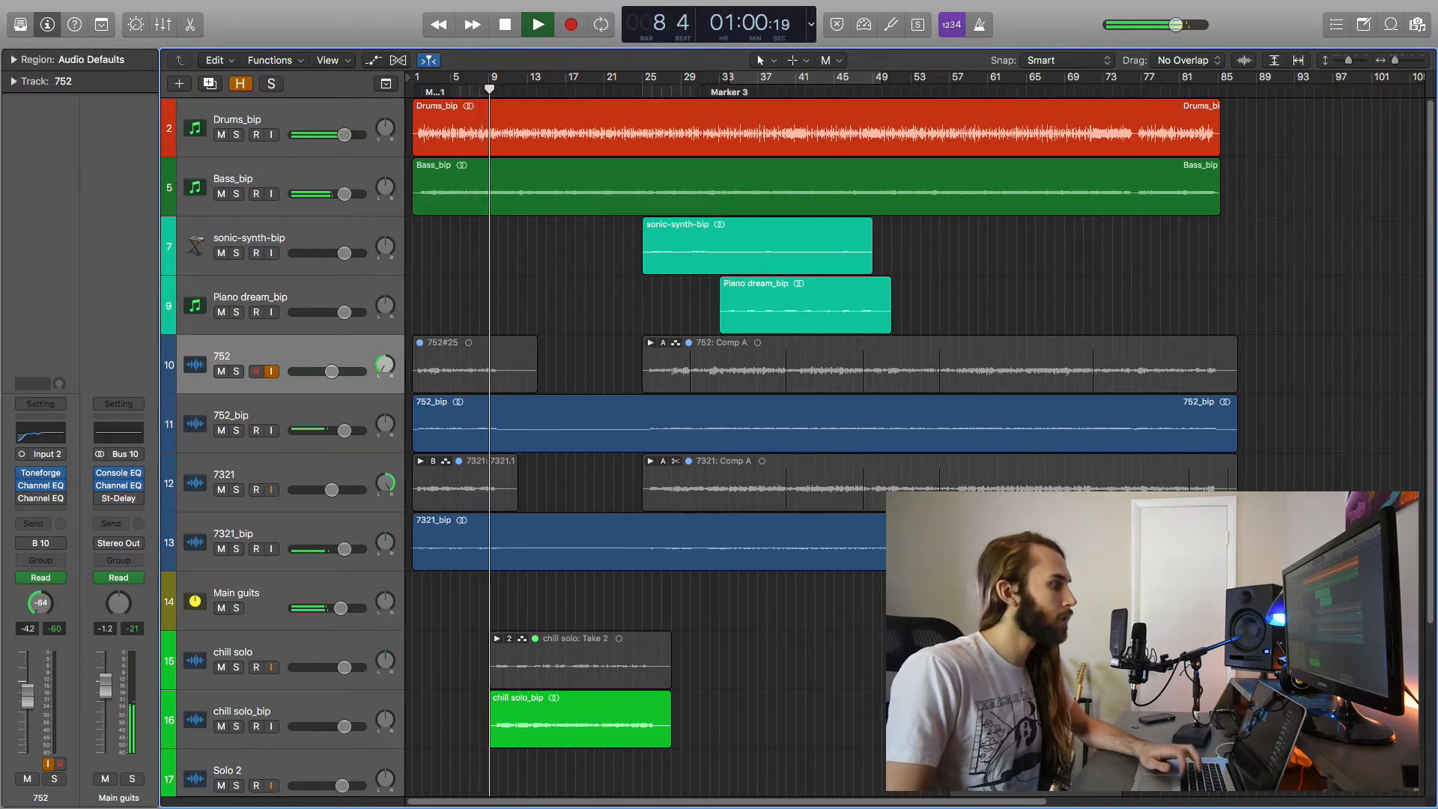
key(space)
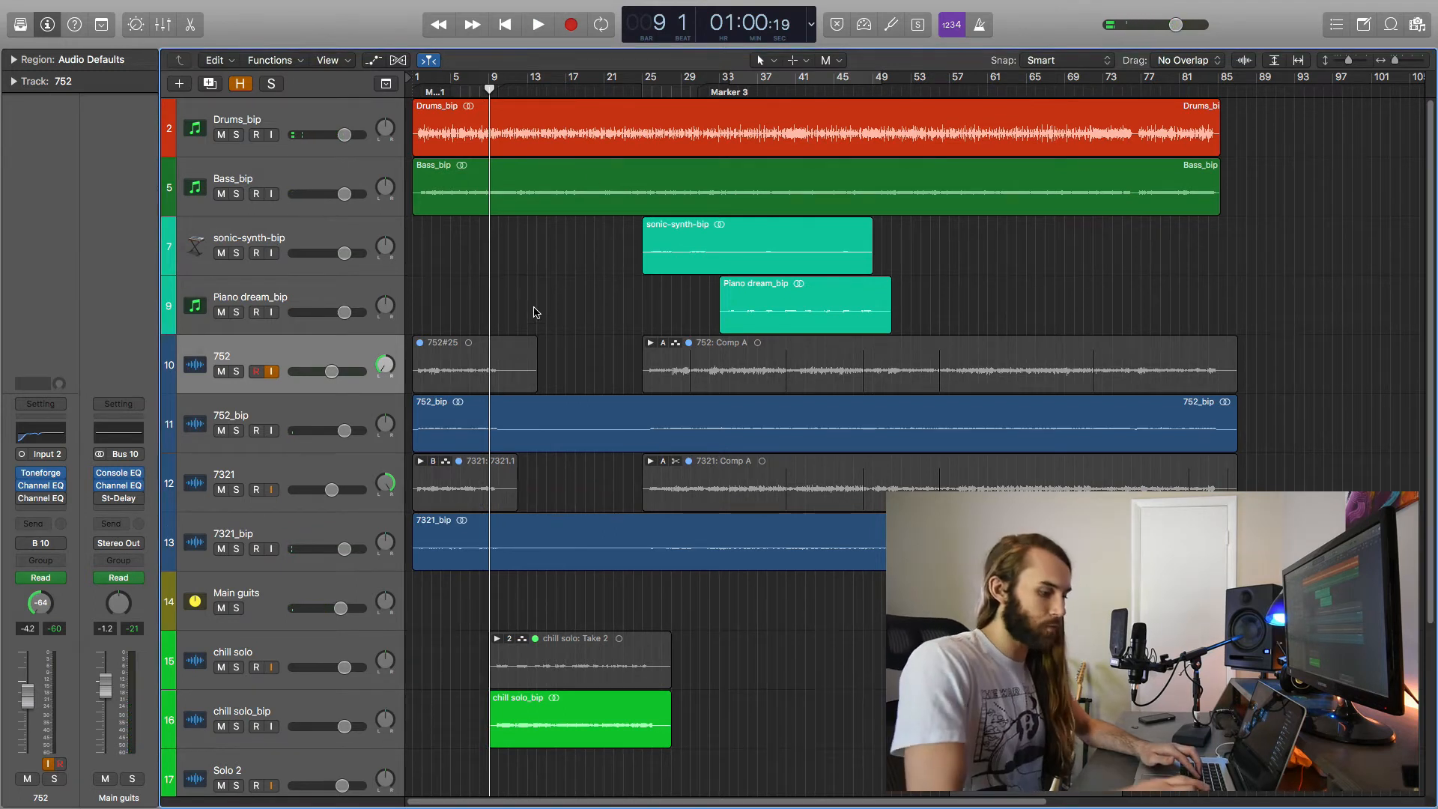
key(Return)
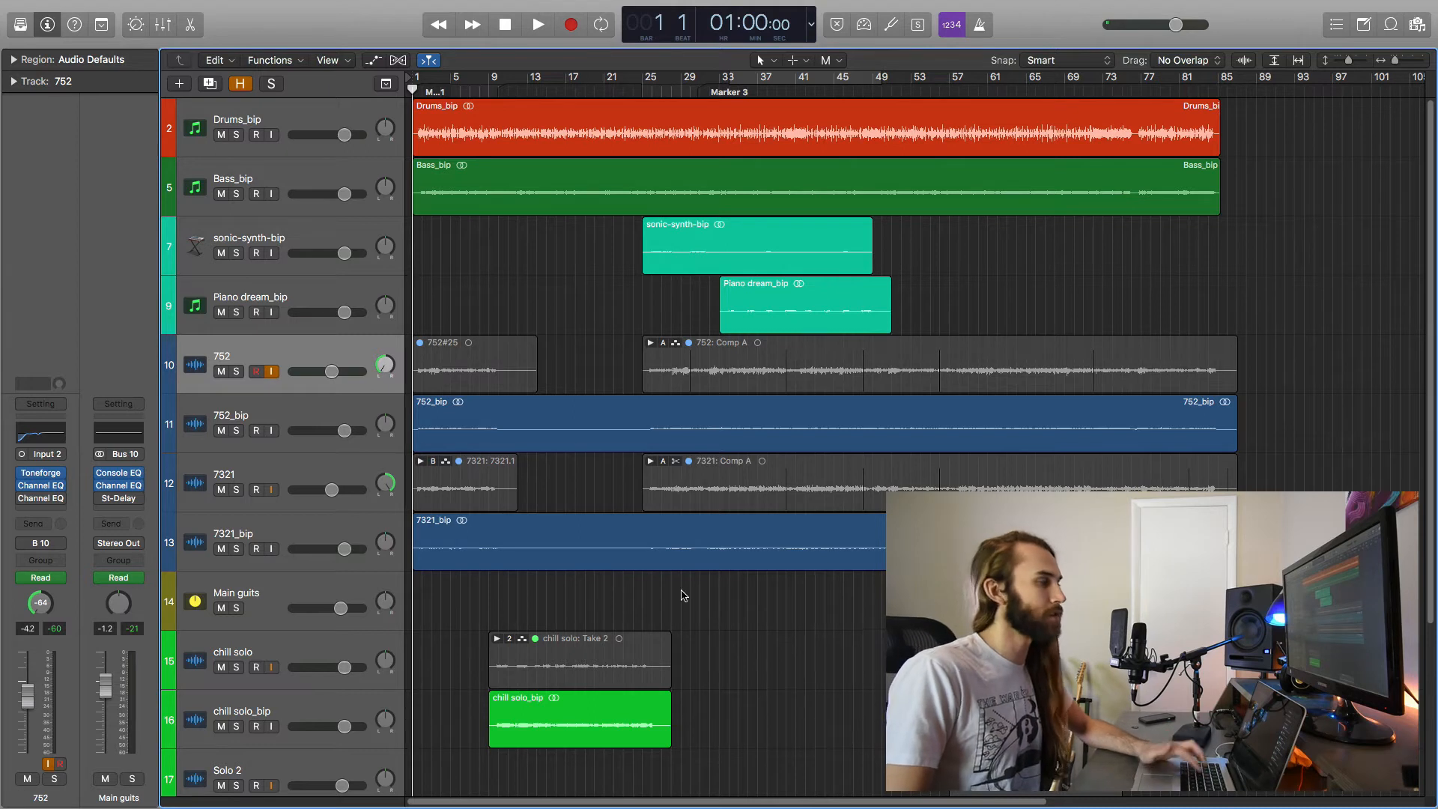
- Open the Toneforge Menace plugin on track 752 and place its window over the arrangement
click(319, 345)
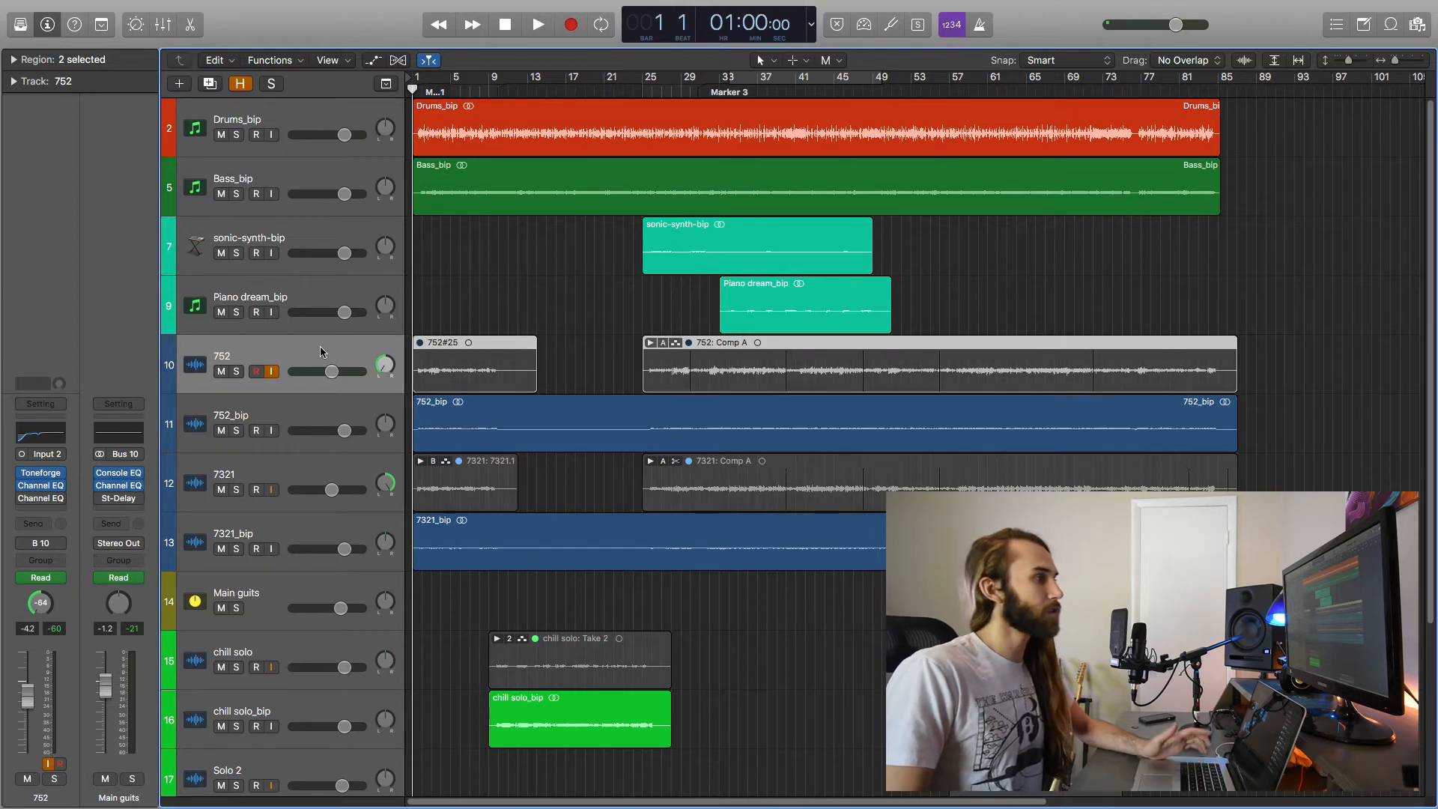
click(459, 311)
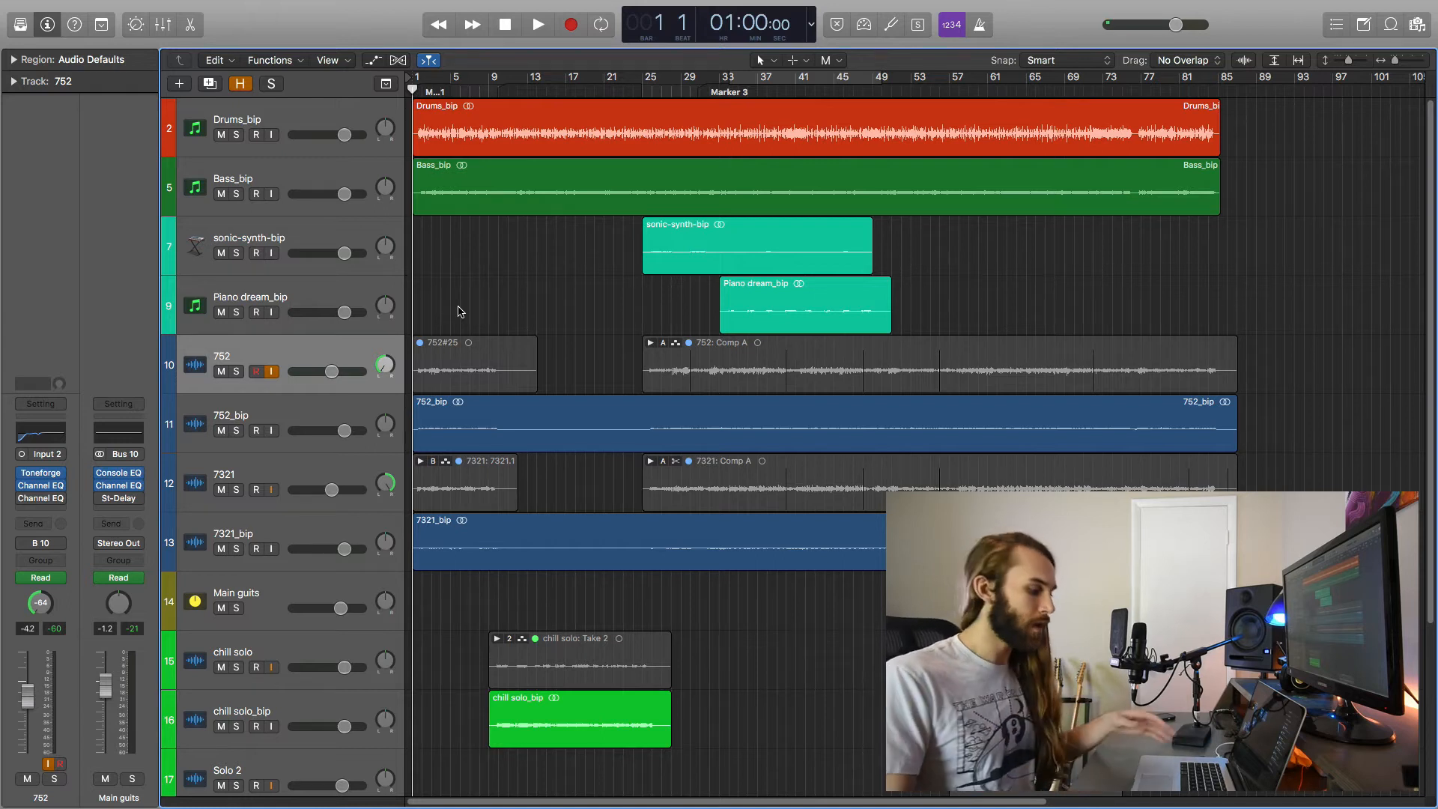
click(256, 347)
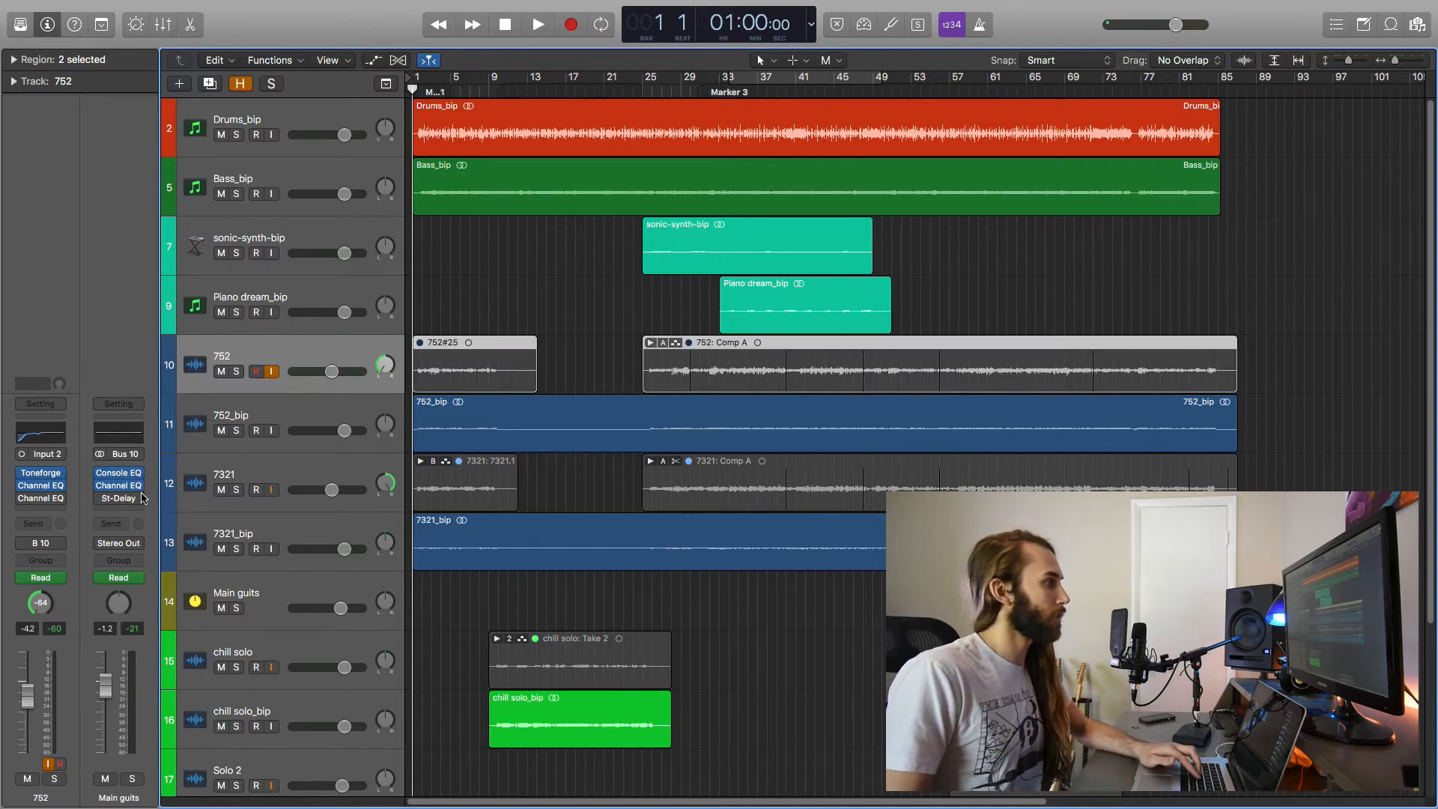
click(45, 473)
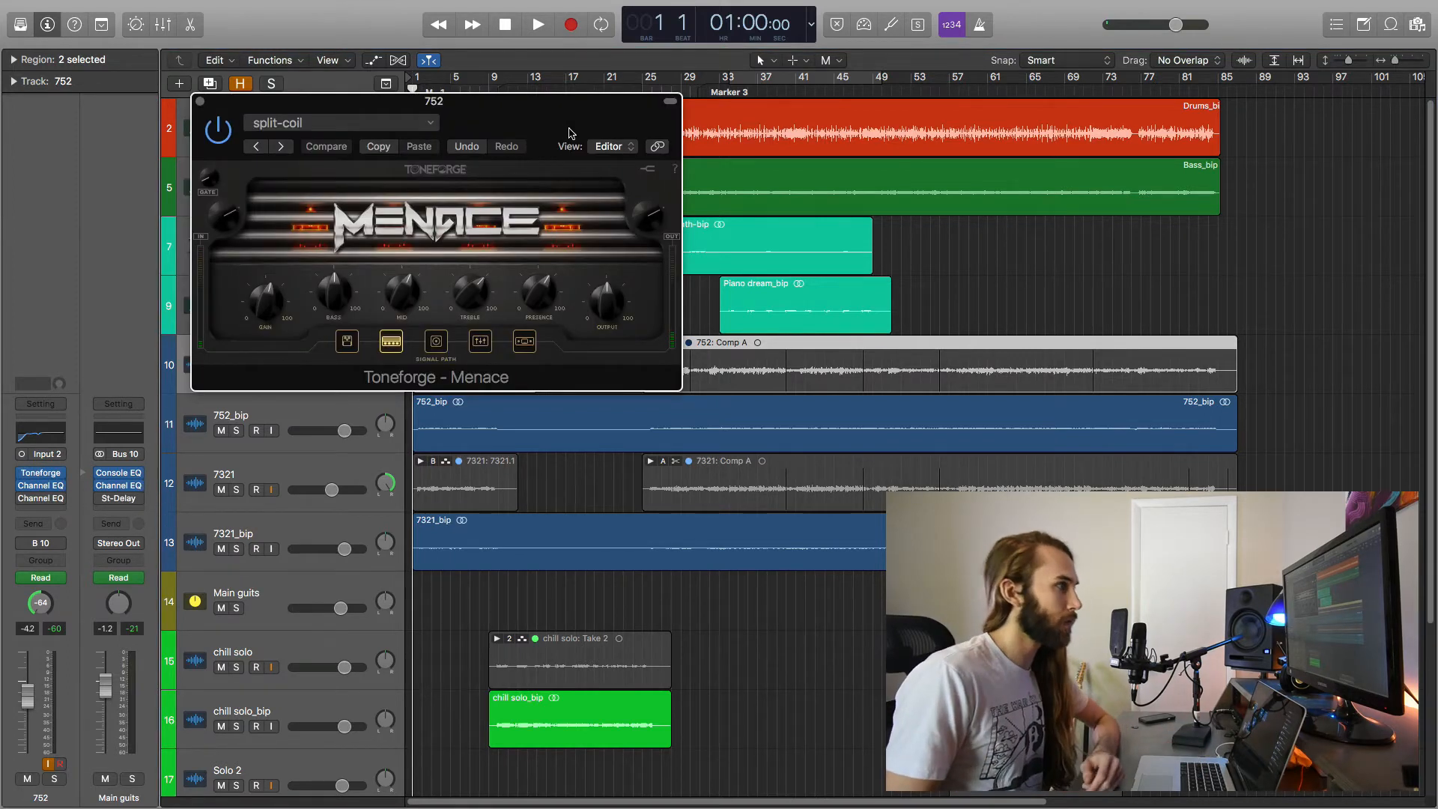
drag(589, 114, 836, 106)
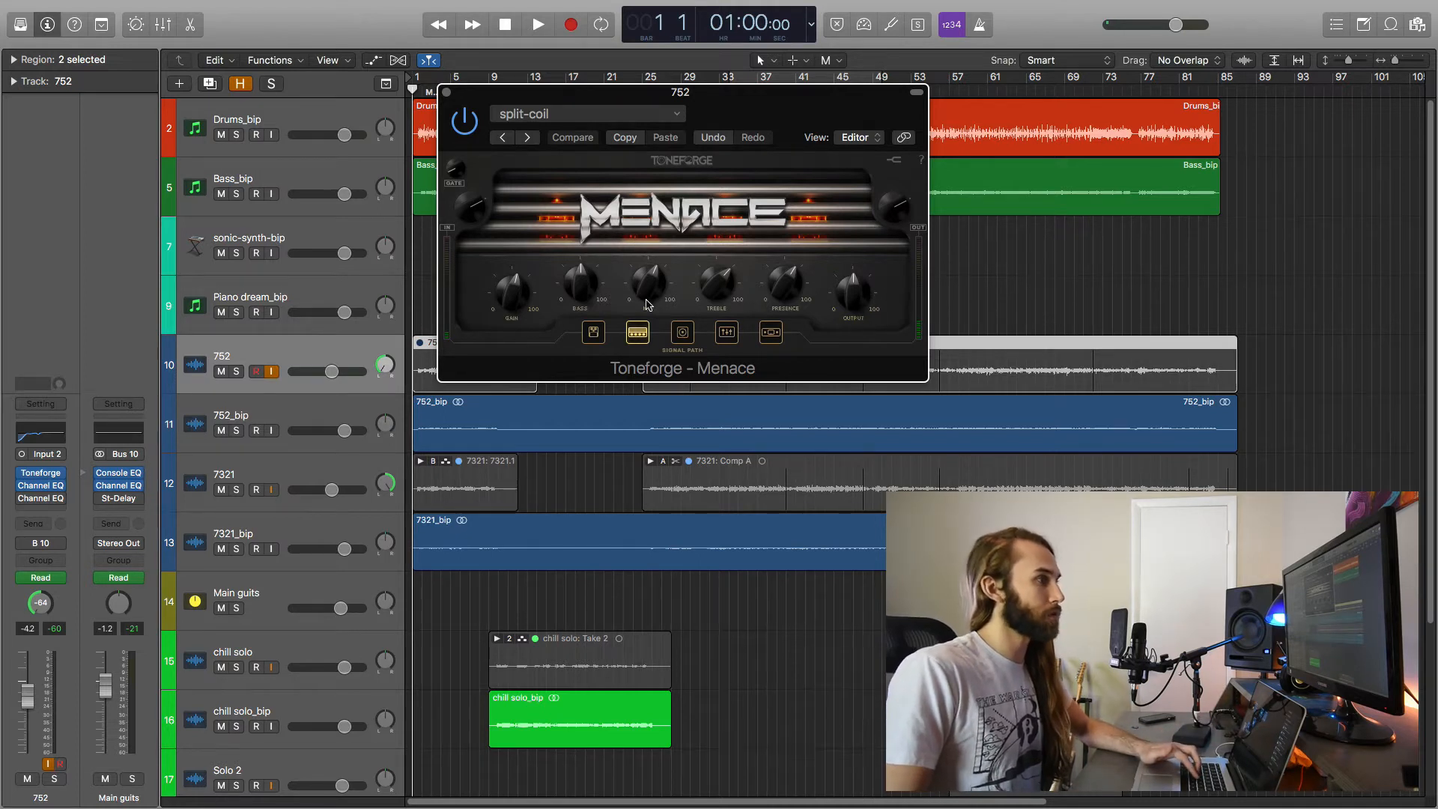
- Examine the overdrive, cabinet, parametric EQ, limiter and amp settings of track 752's Toneforge Menace, then close the plugin
click(593, 333)
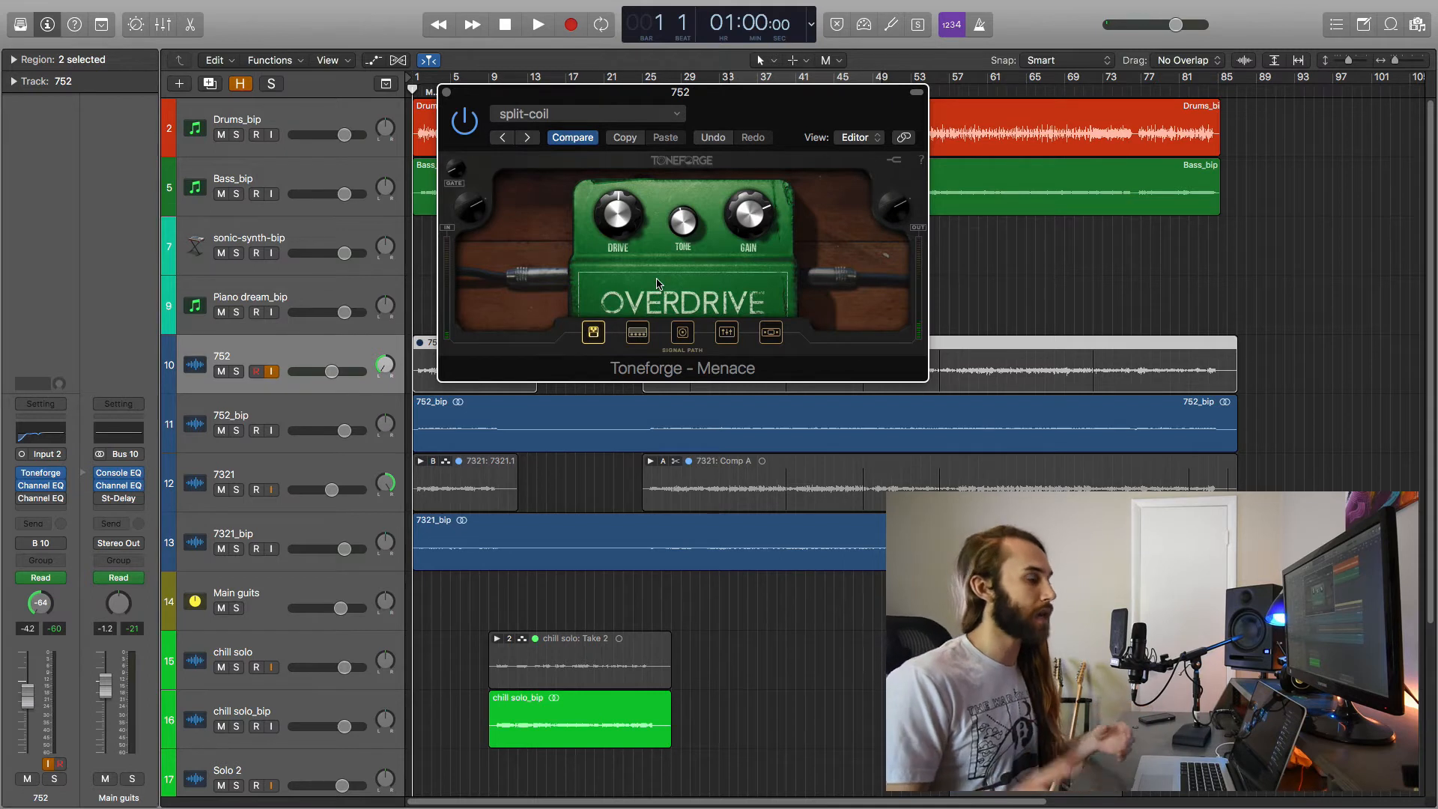
click(682, 334)
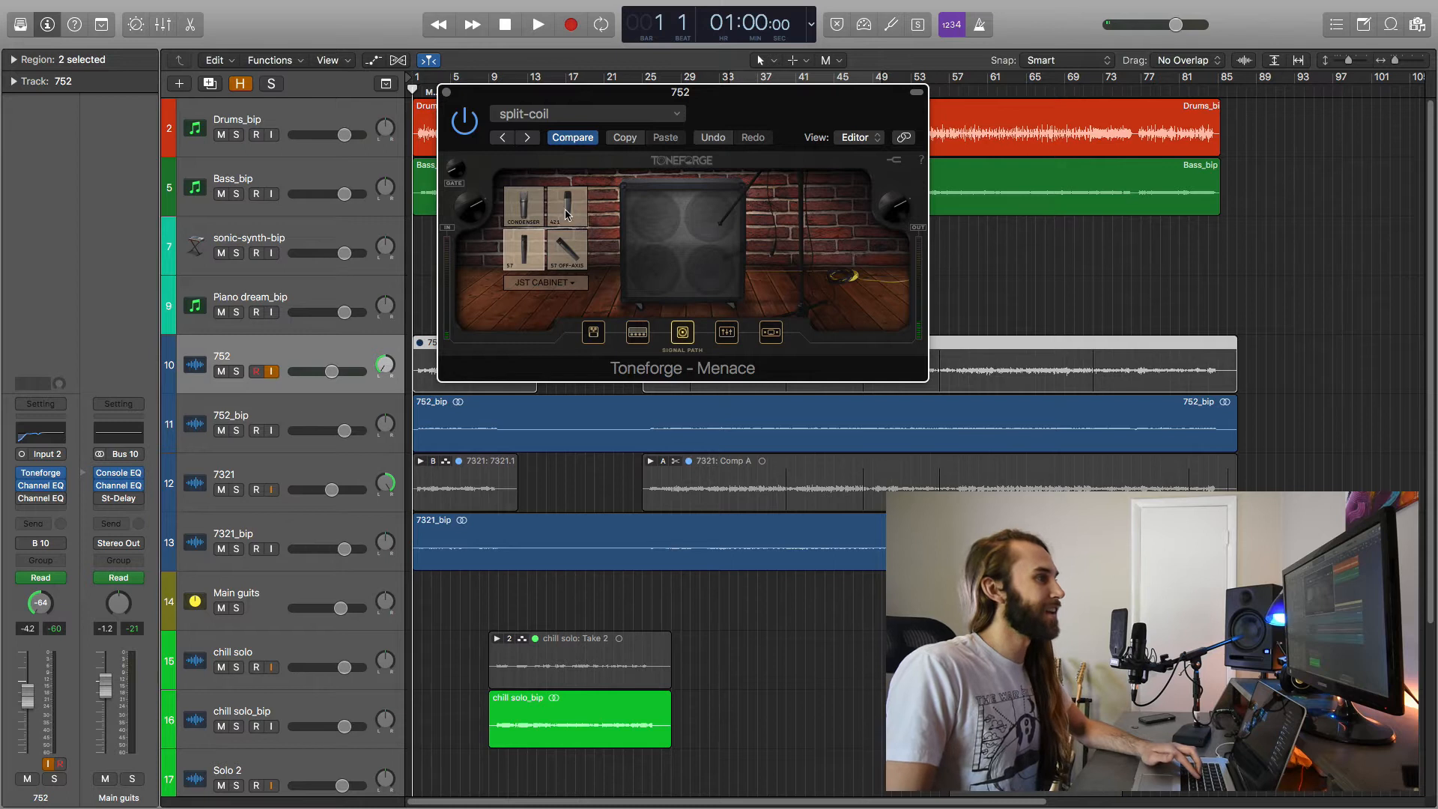
click(727, 334)
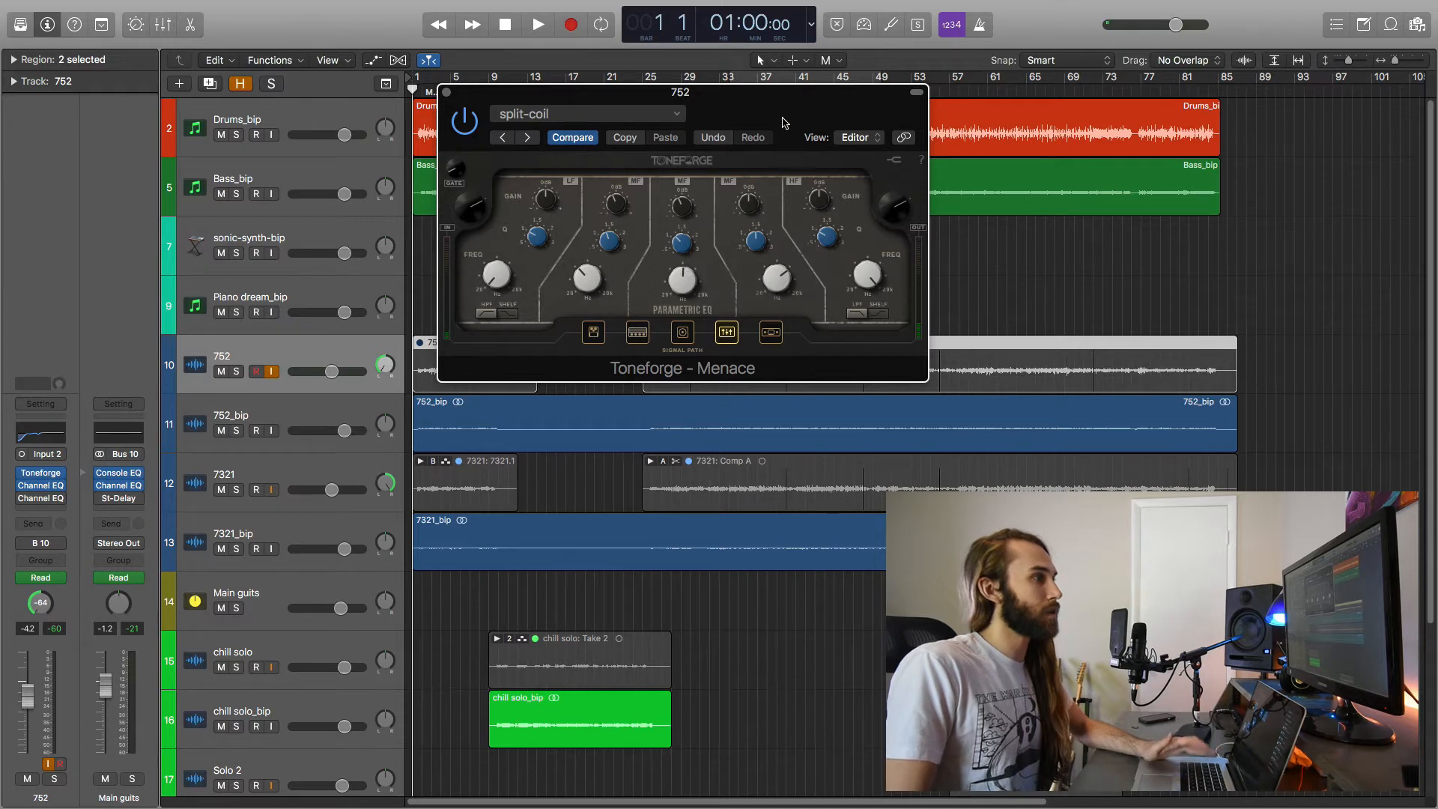
drag(782, 119, 781, 128)
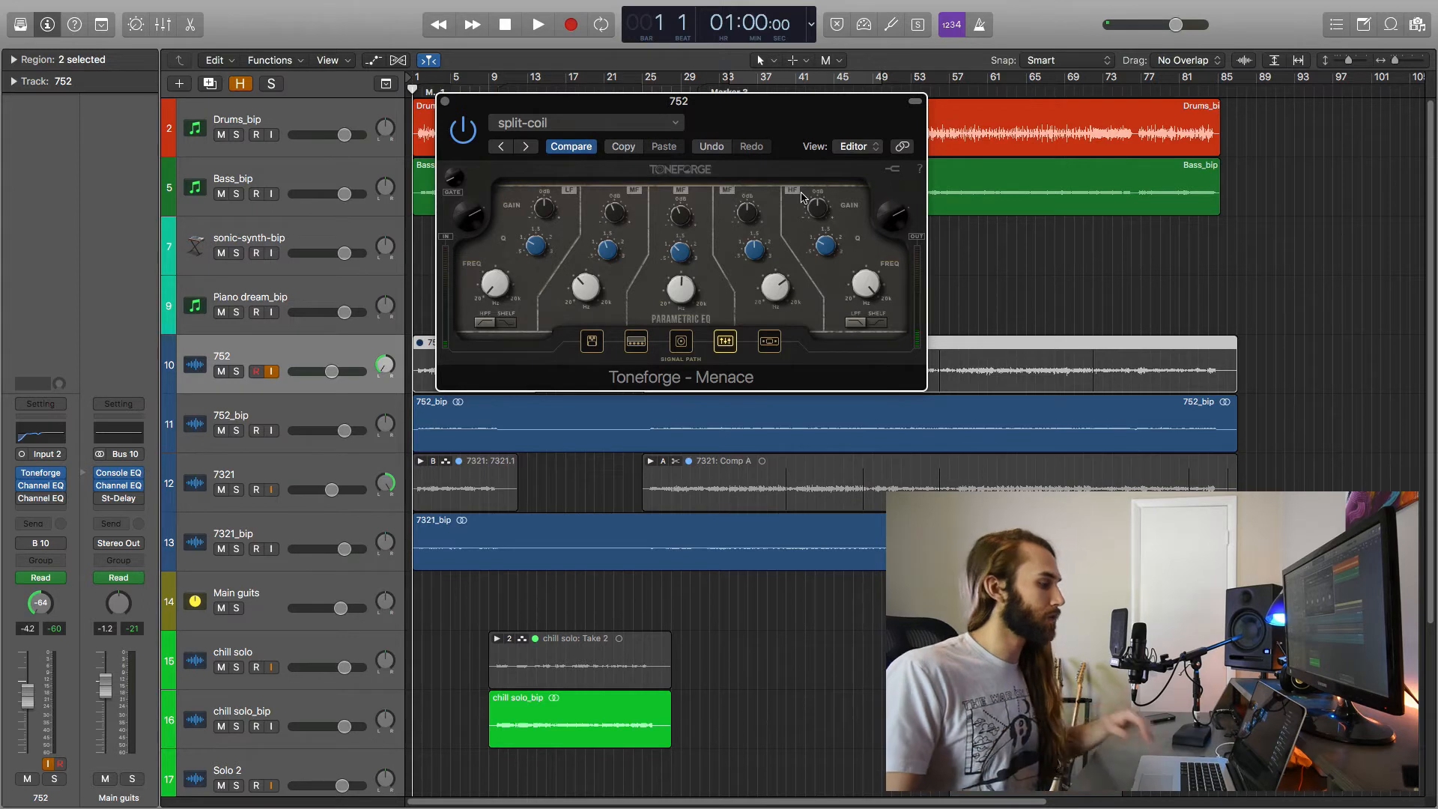
click(772, 343)
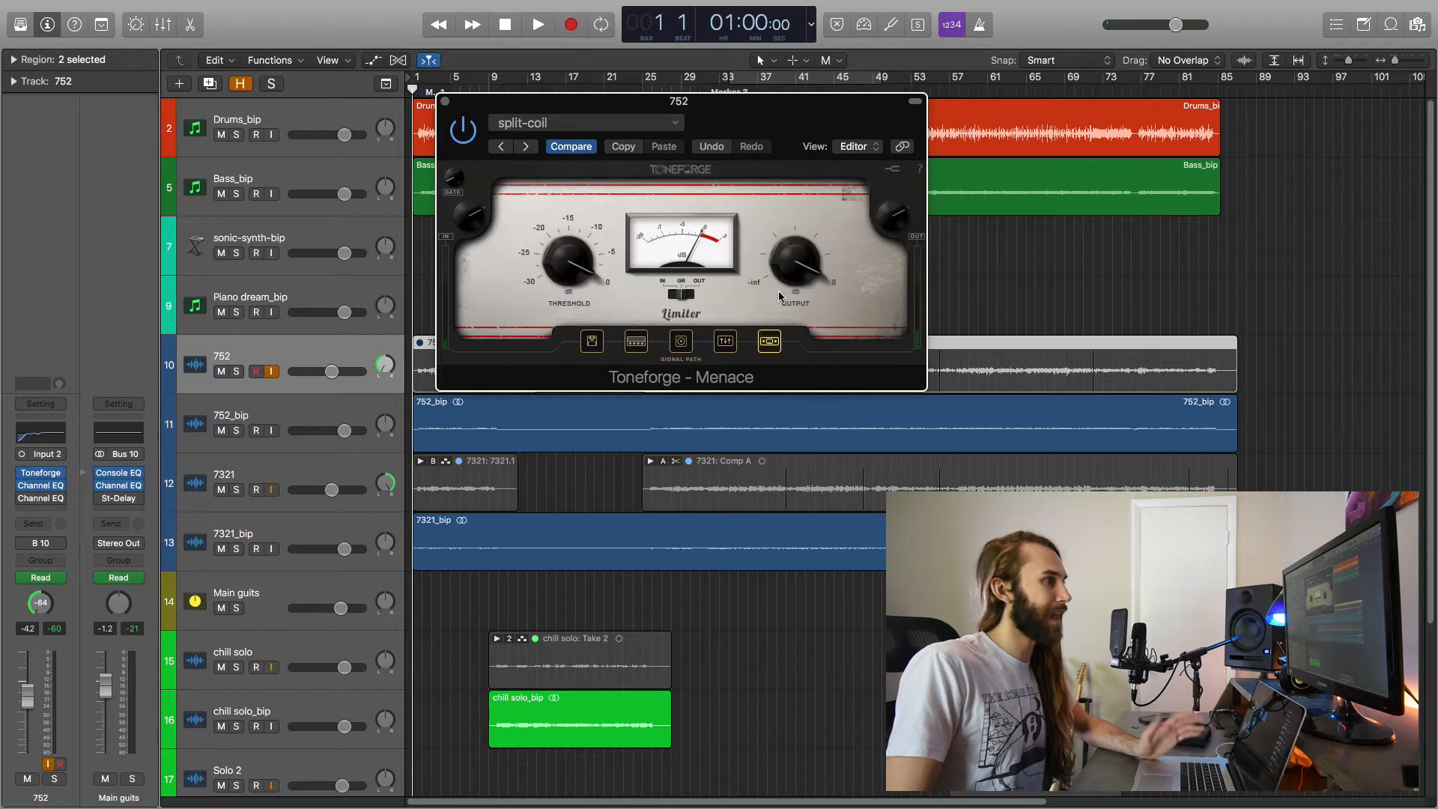
drag(811, 118, 800, 116)
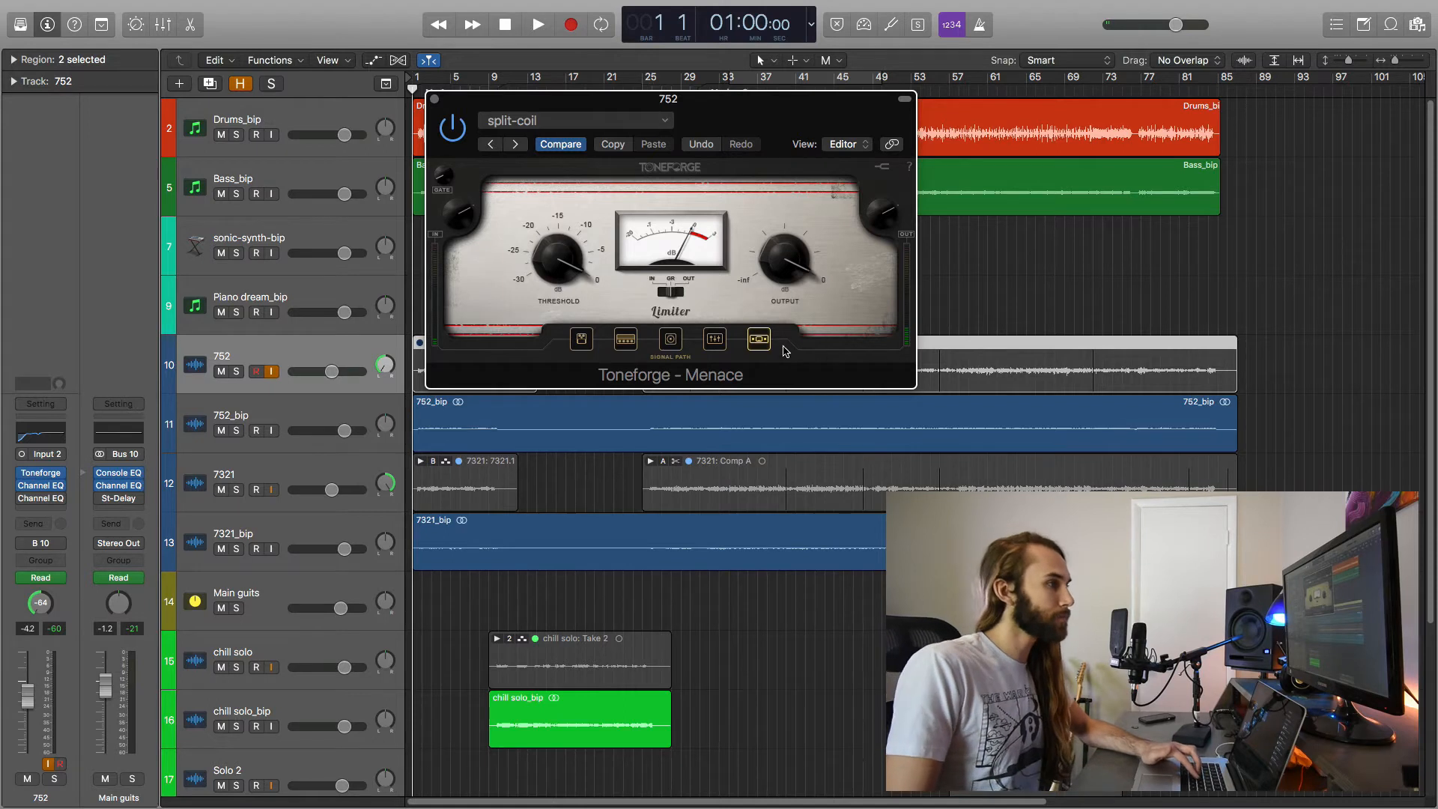
click(626, 340)
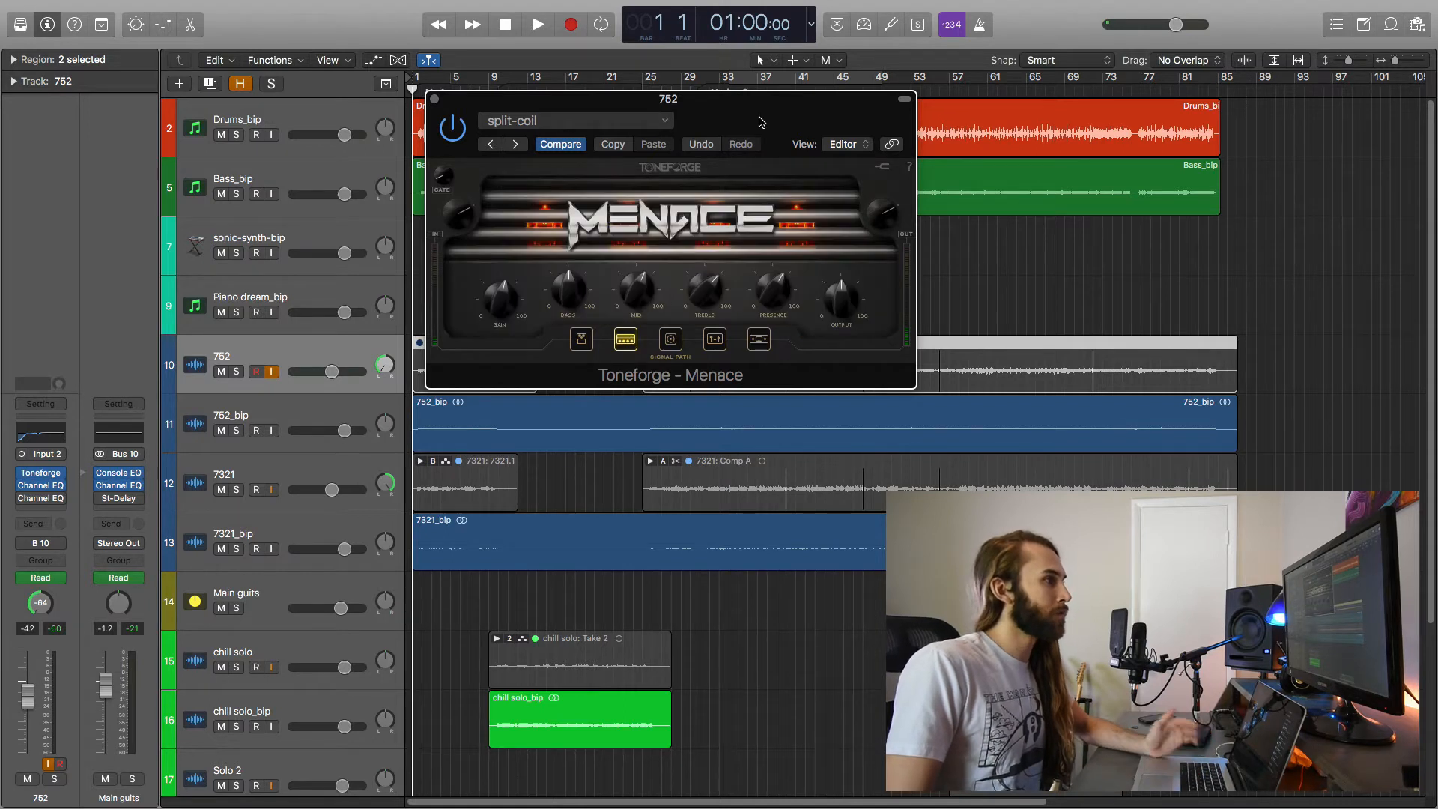
click(435, 99)
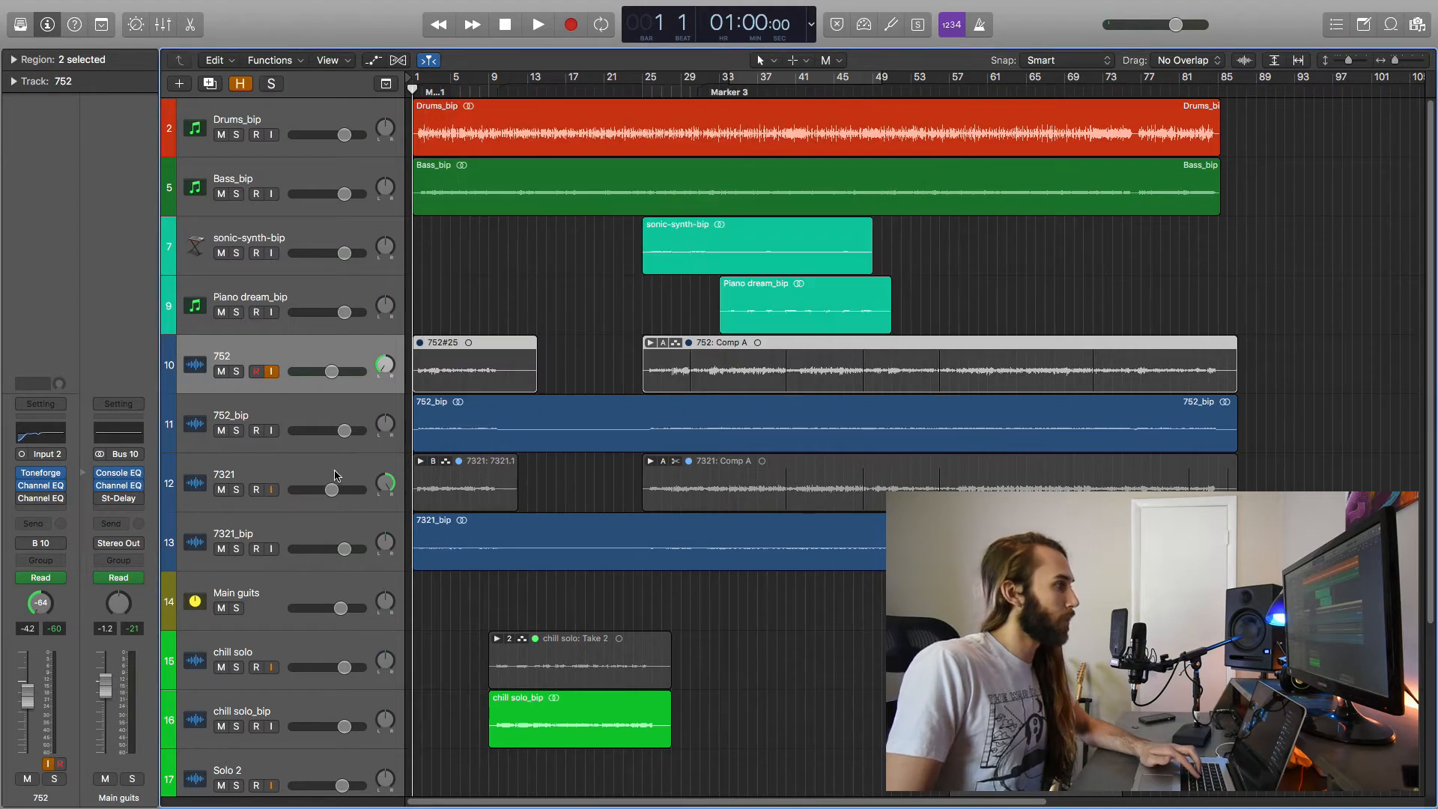
- Open Toneforge Menace on track 7321, show its amp section and place the window over the upper tracks
click(337, 476)
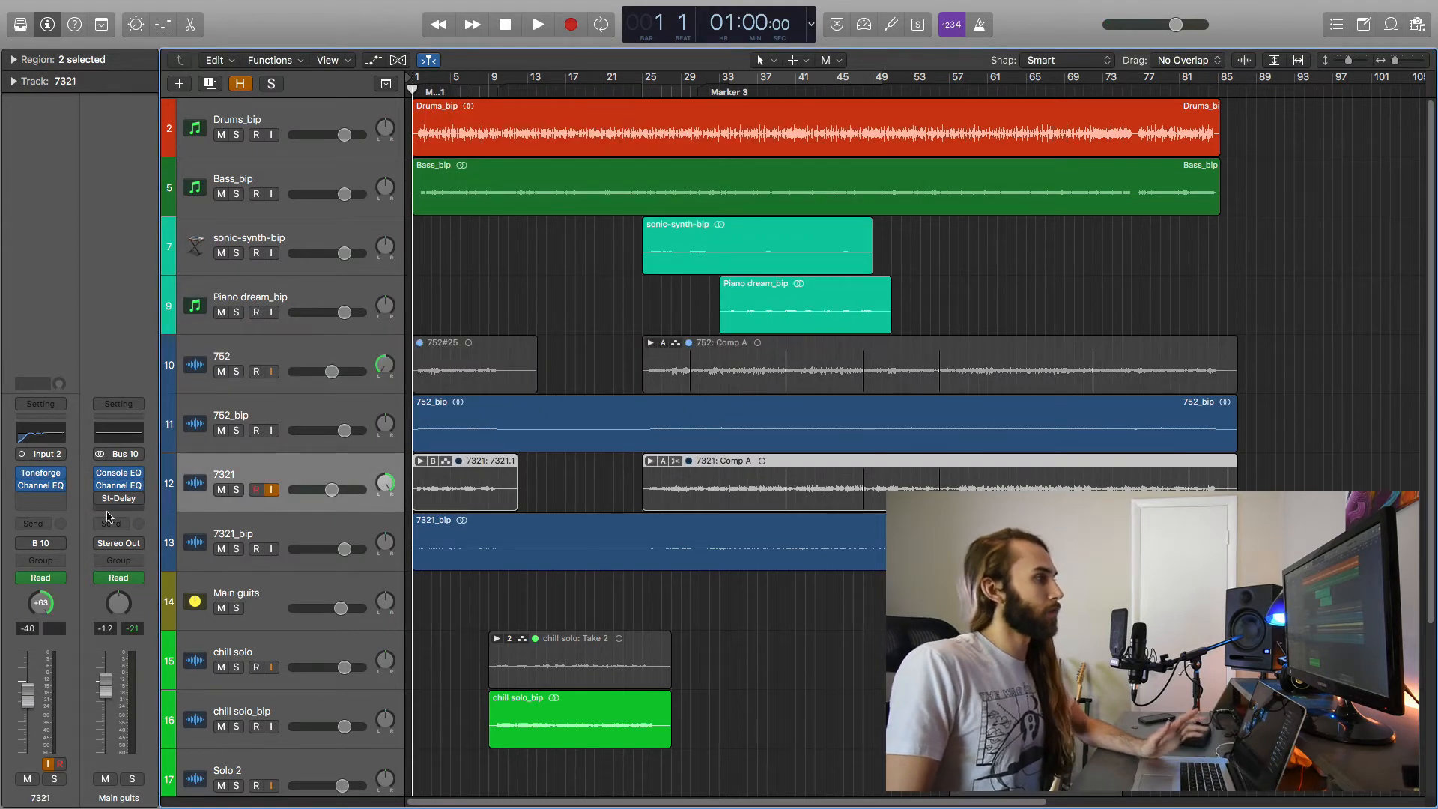
click(40, 476)
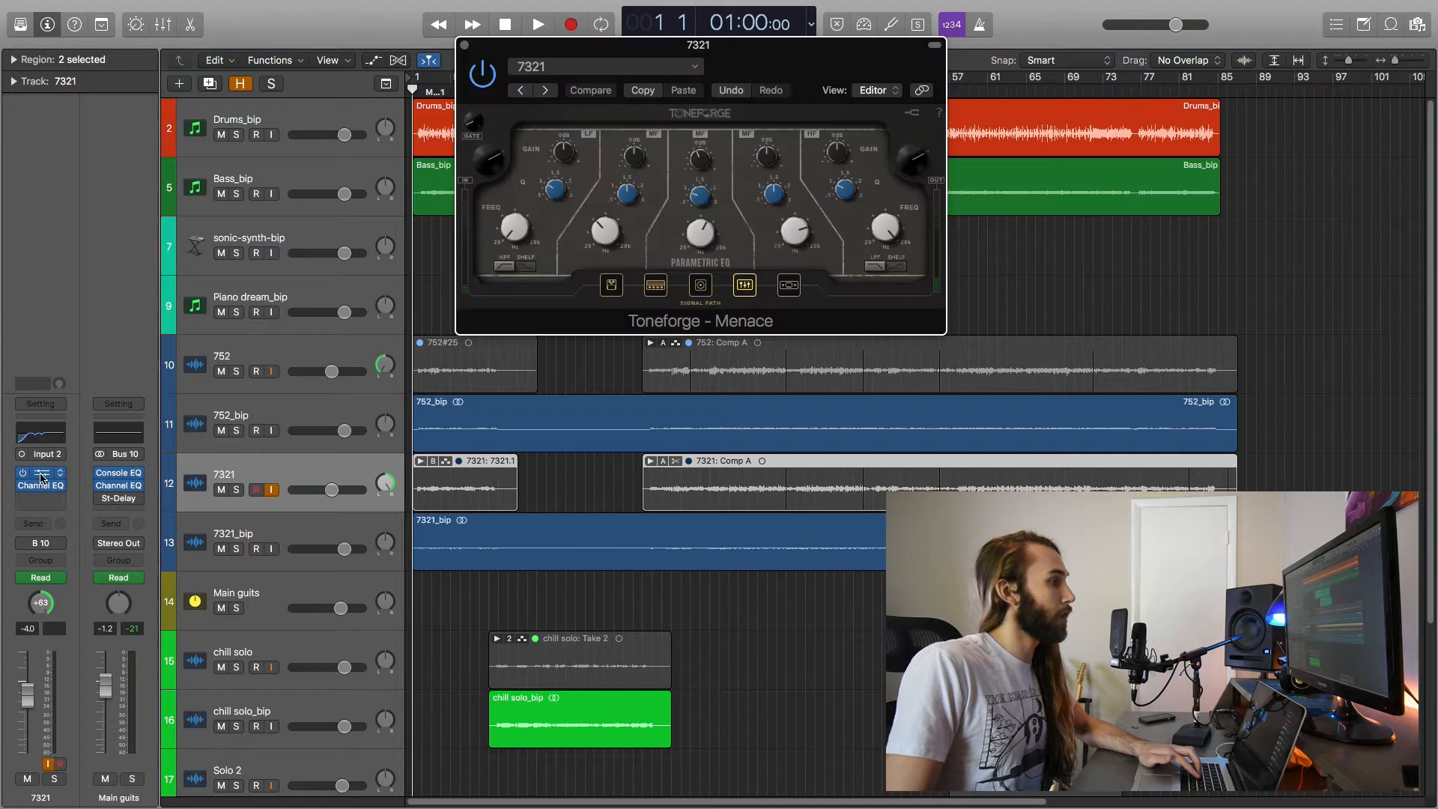
click(659, 294)
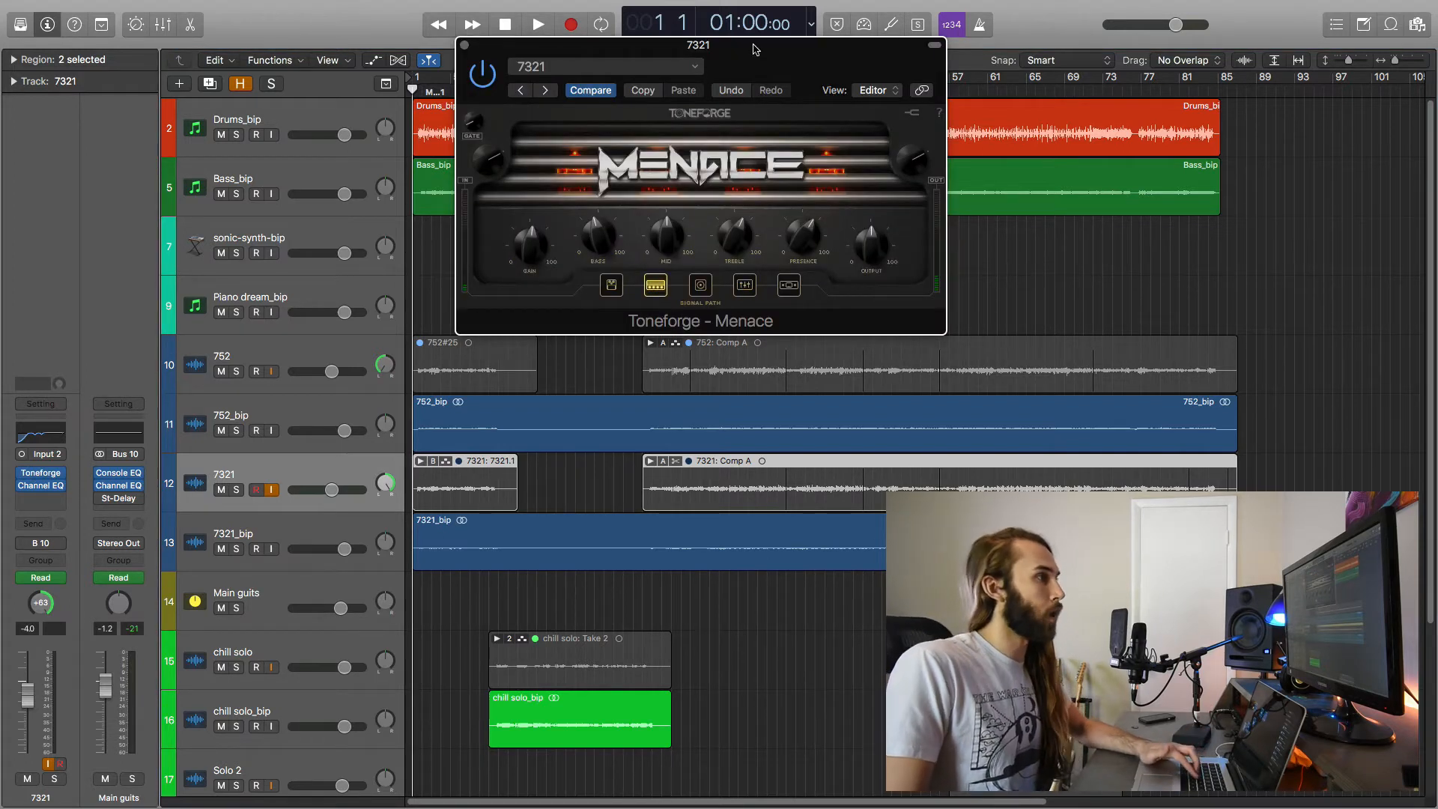
drag(754, 50, 747, 73)
drag(840, 83, 836, 84)
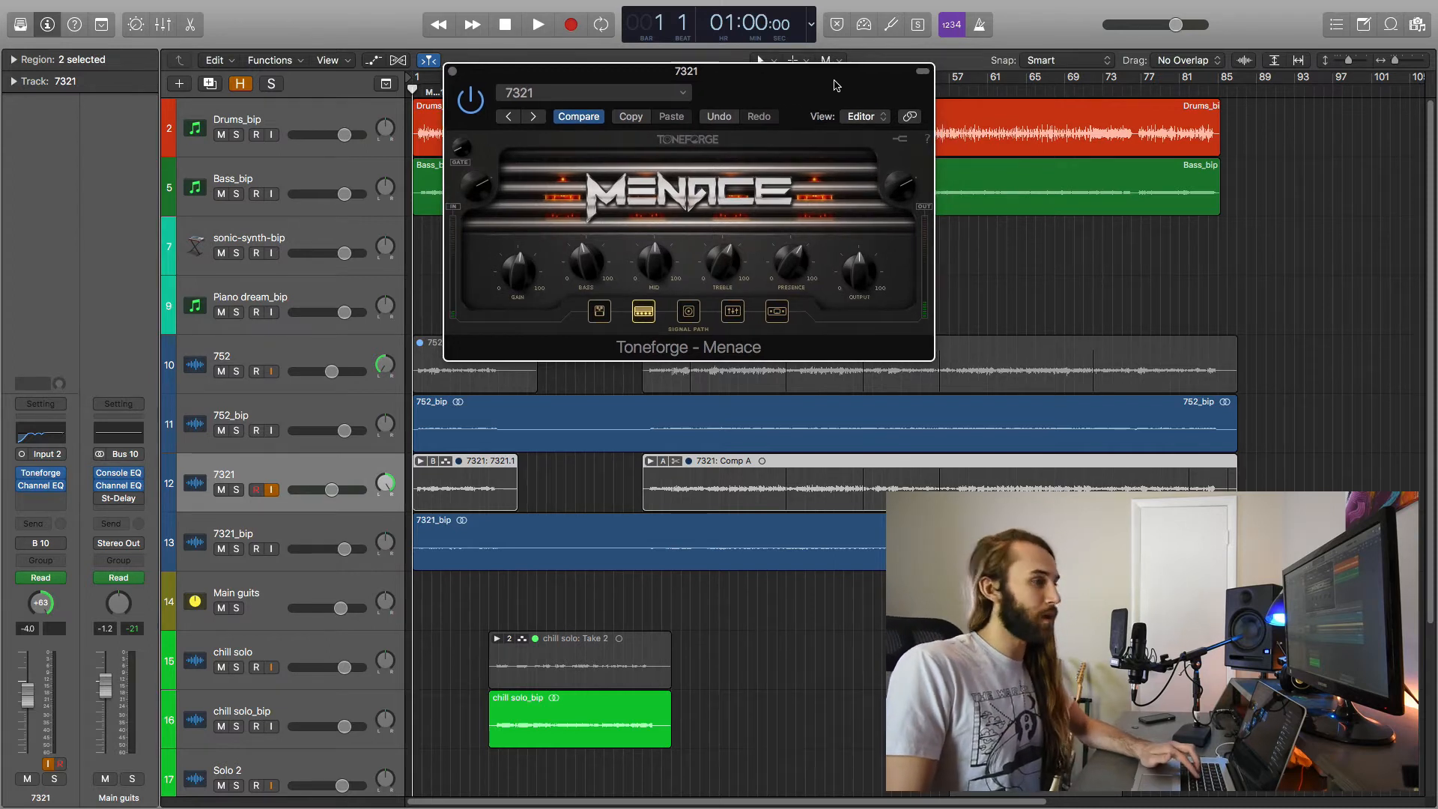
drag(782, 81, 781, 152)
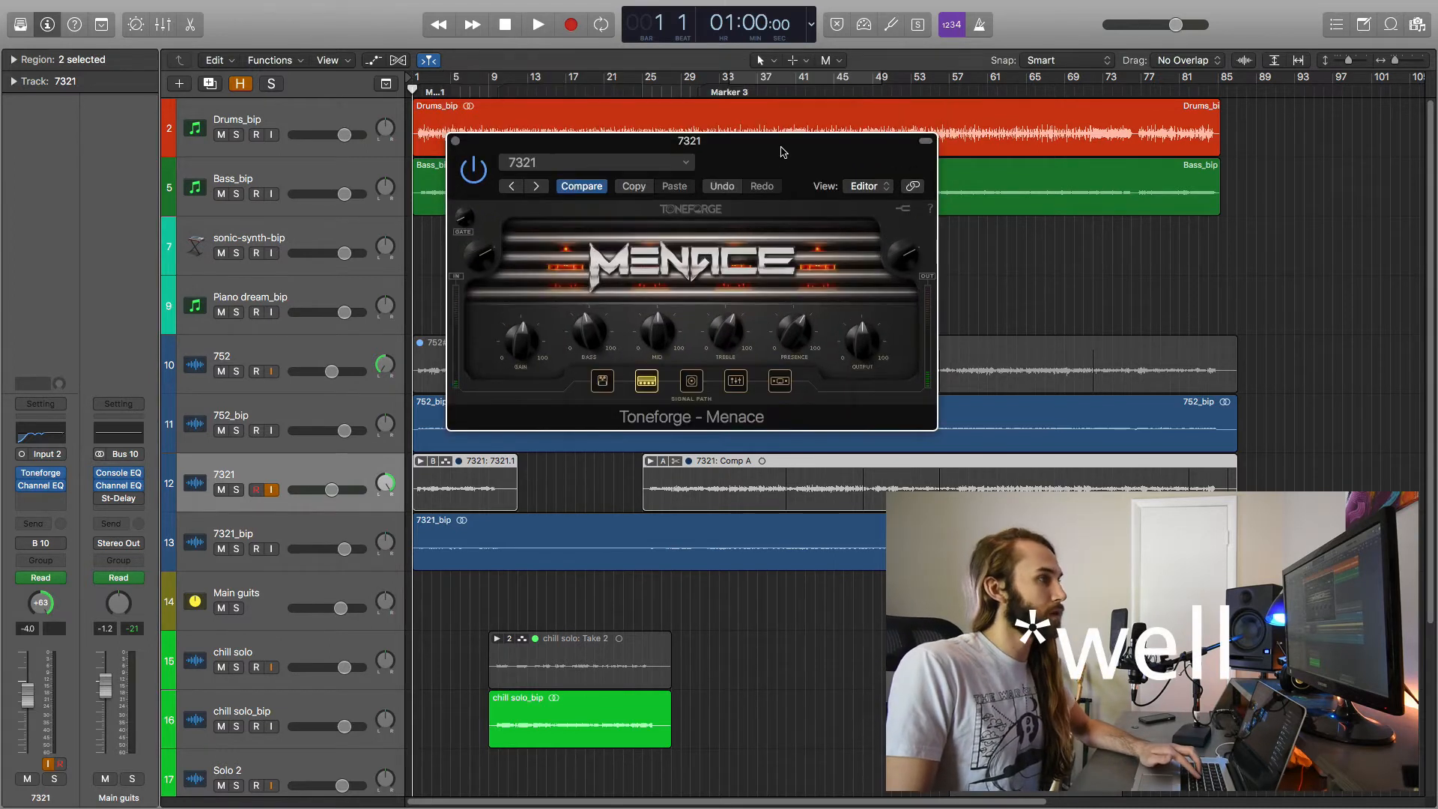
- Examine the overdrive, amp, parametric EQ and limiter settings of track 7321's Toneforge Menace, then close the plugin and deselect the regions
click(603, 384)
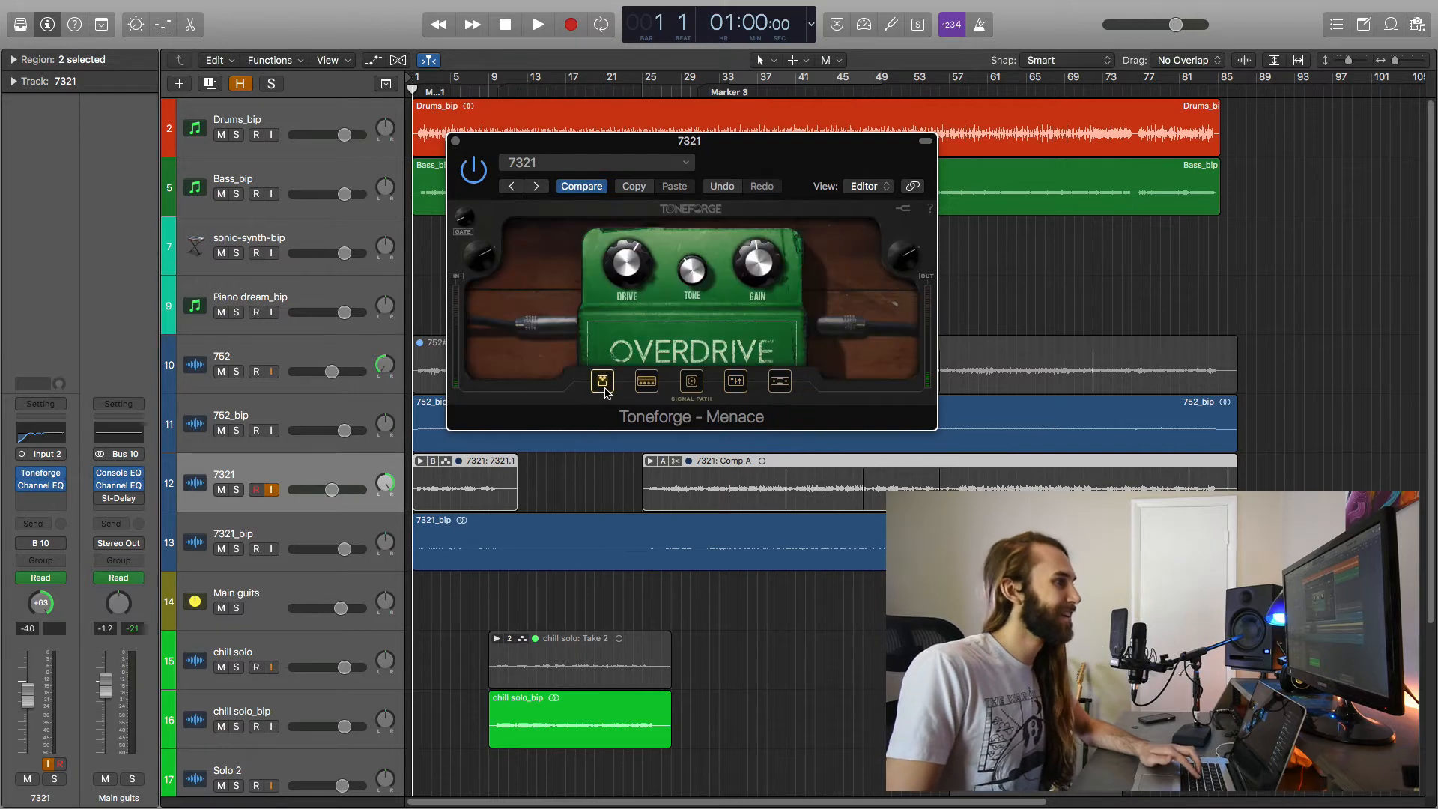
drag(766, 152, 716, 138)
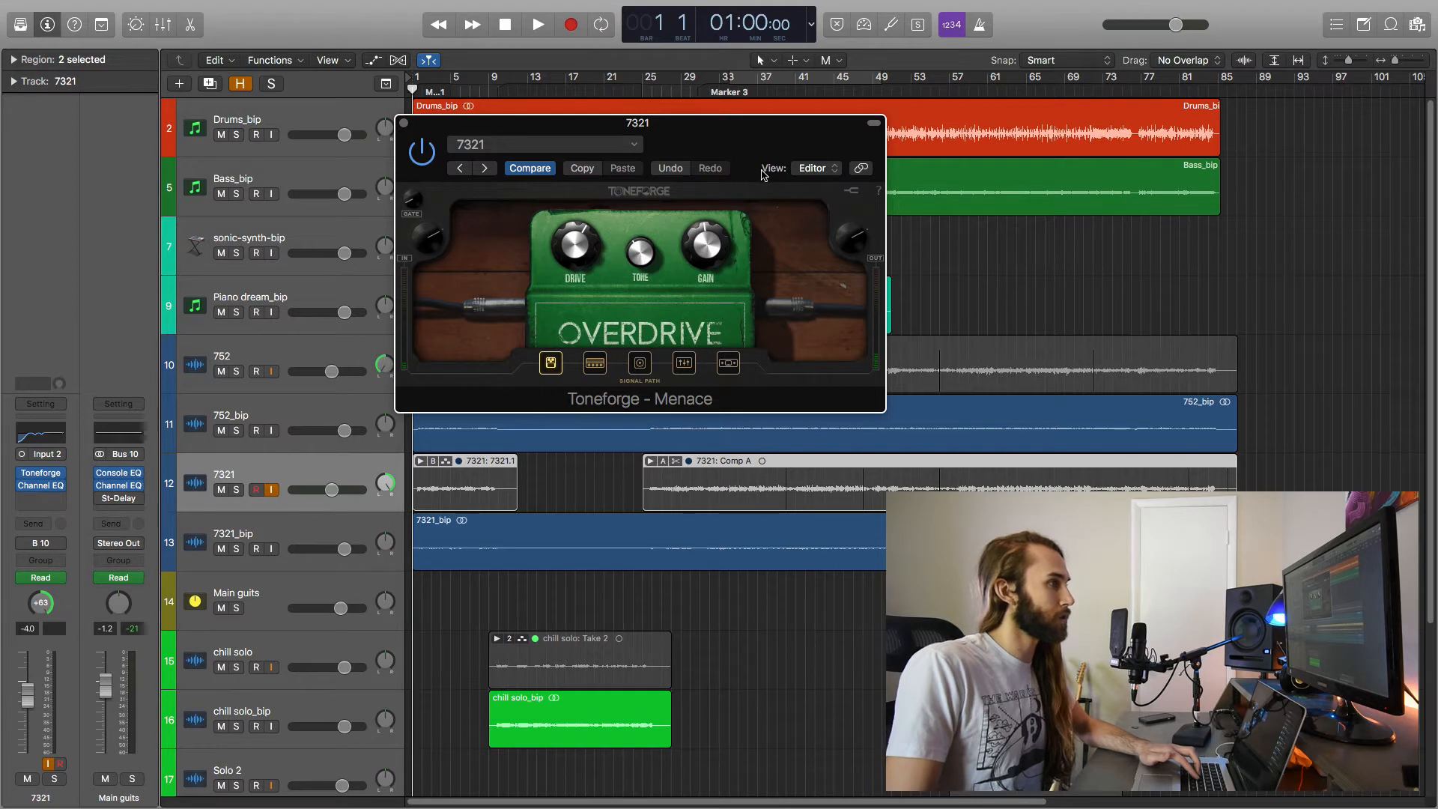
click(597, 365)
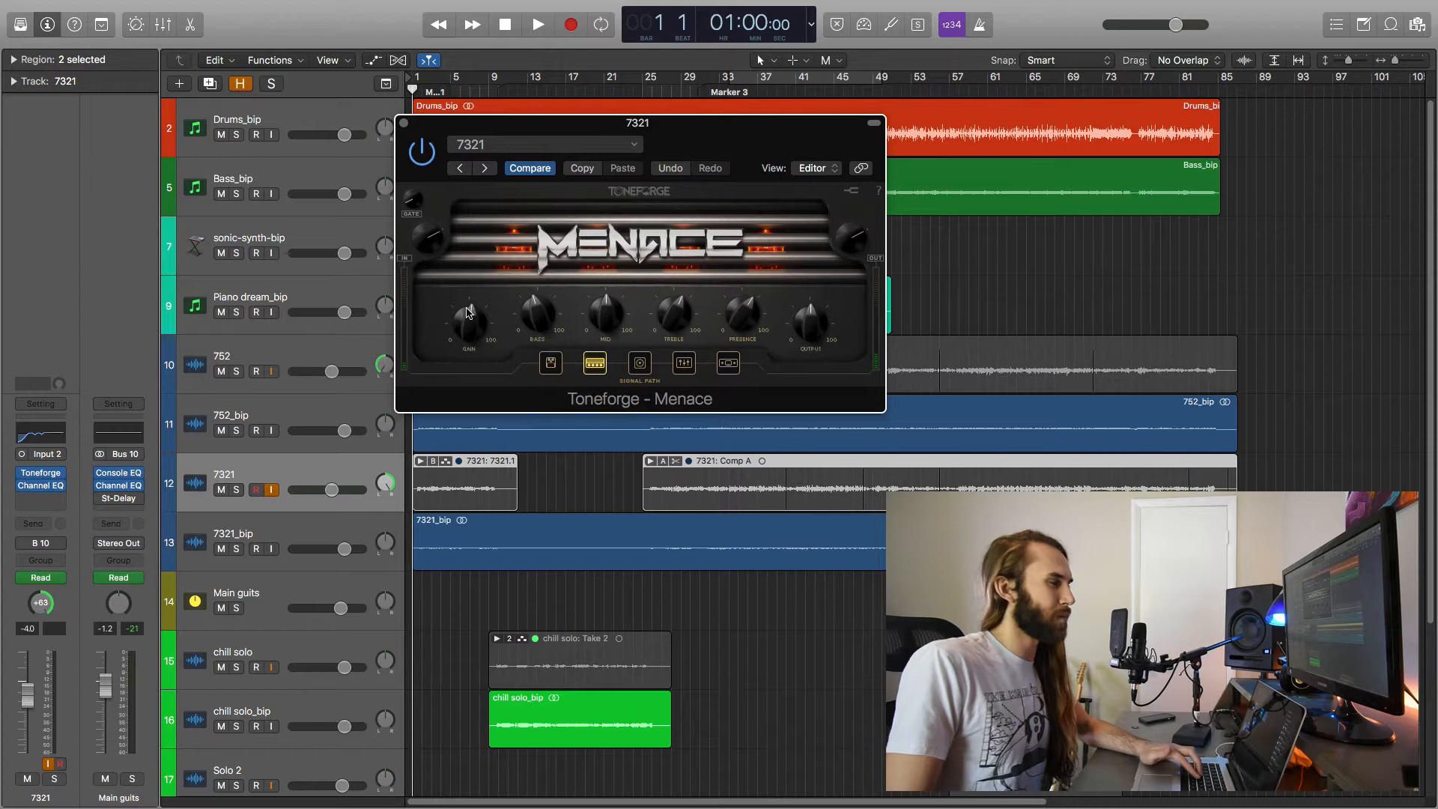
click(683, 364)
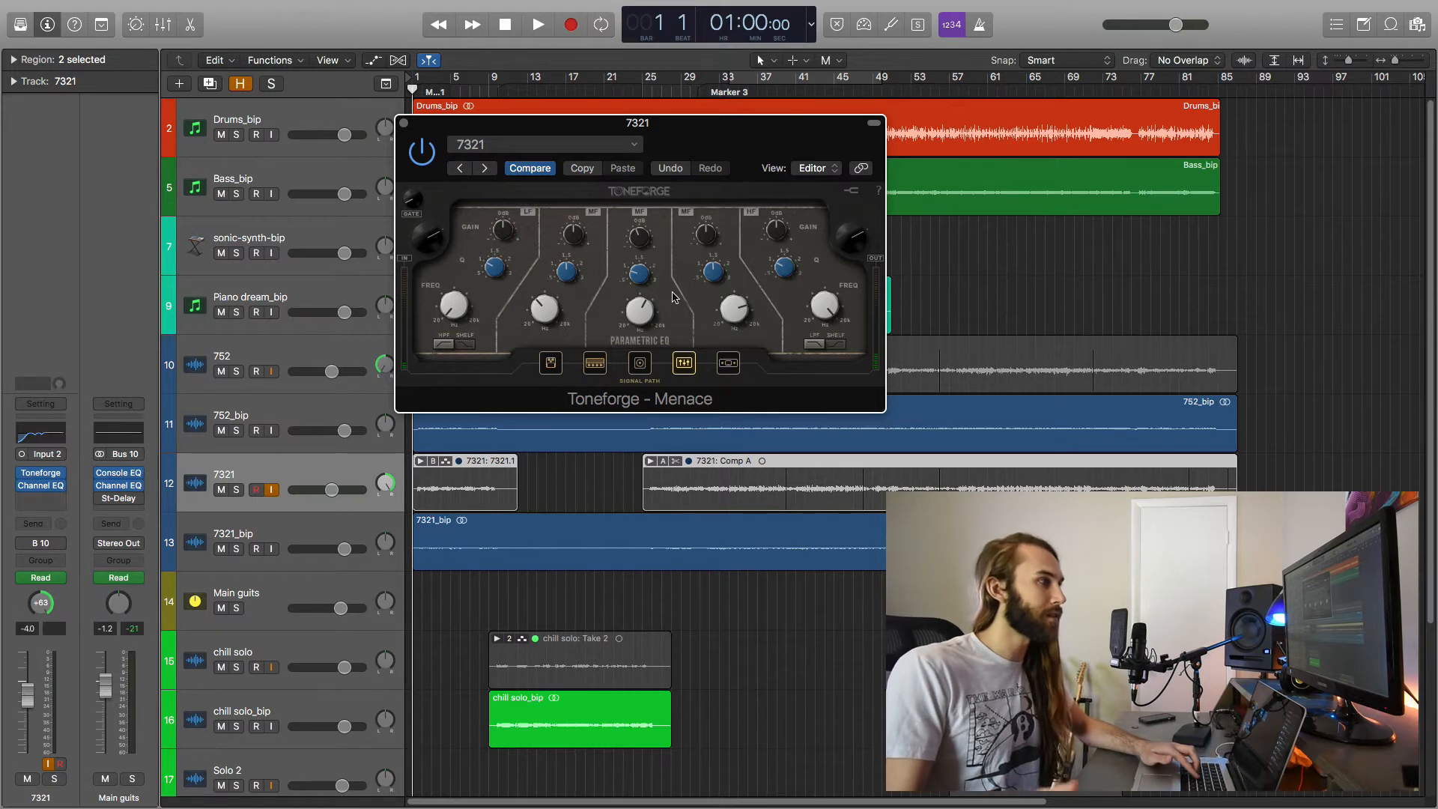
click(729, 365)
click(597, 366)
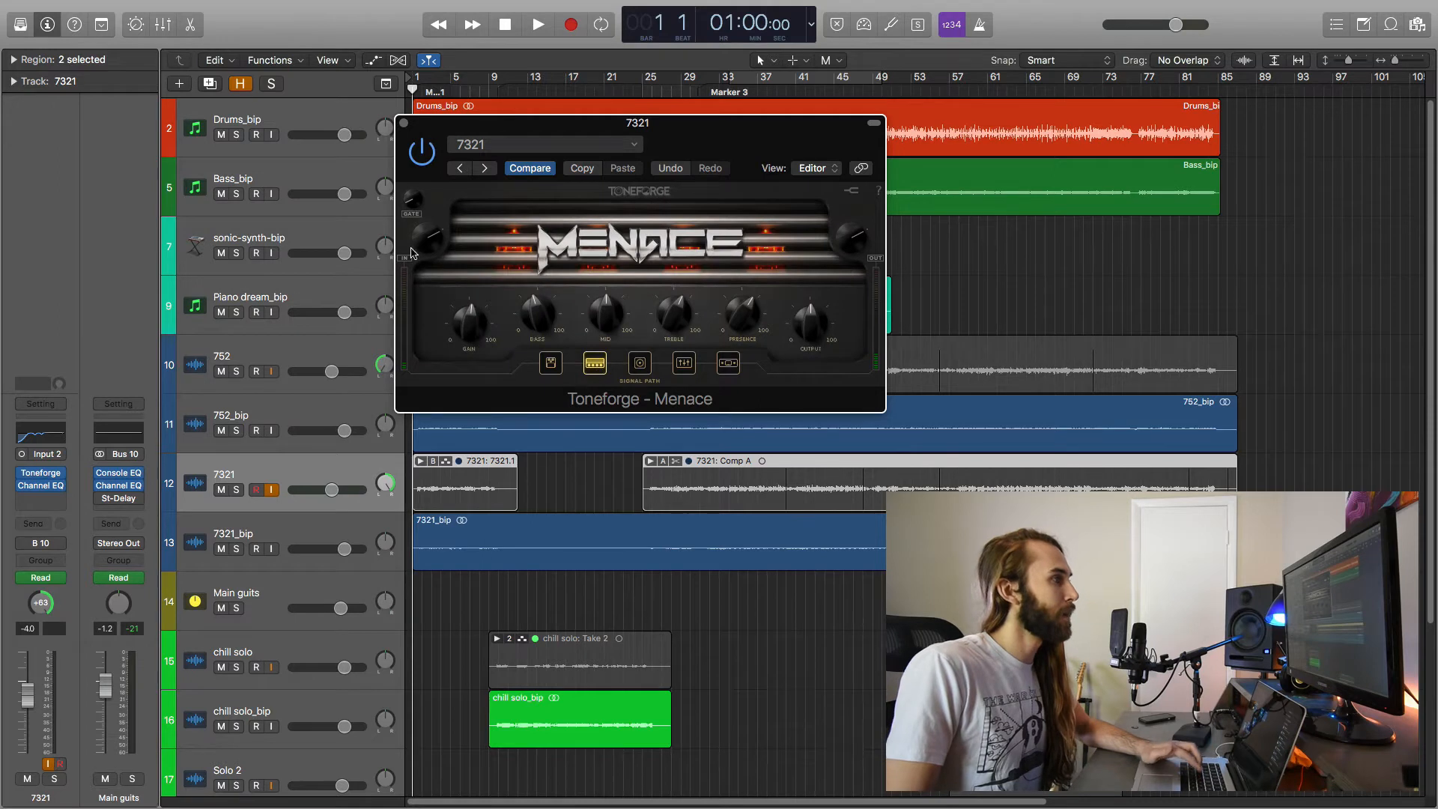
click(405, 123)
click(546, 289)
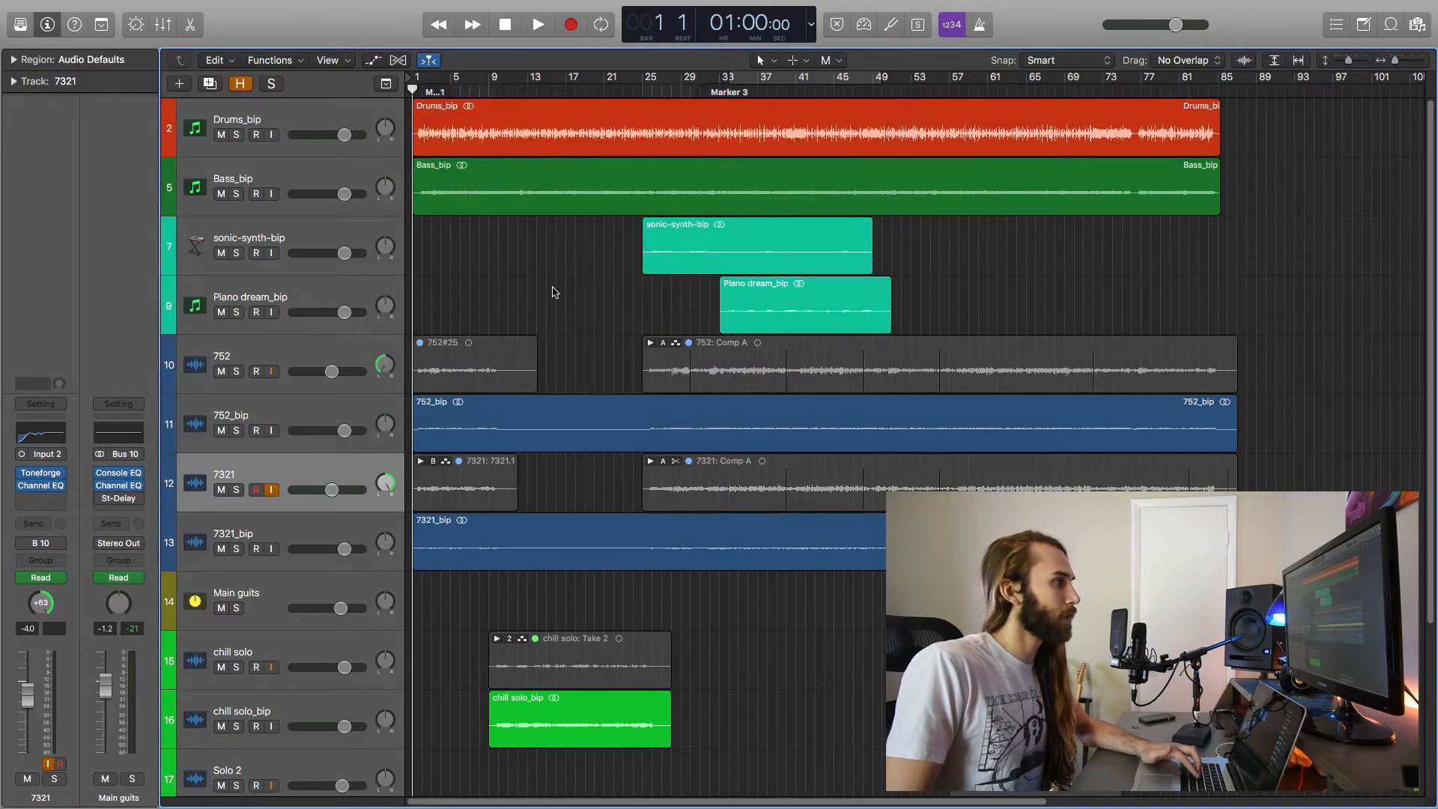
- Start playback from bar 8, just before the chill solo regions begin
scroll(700, 584, down, 3)
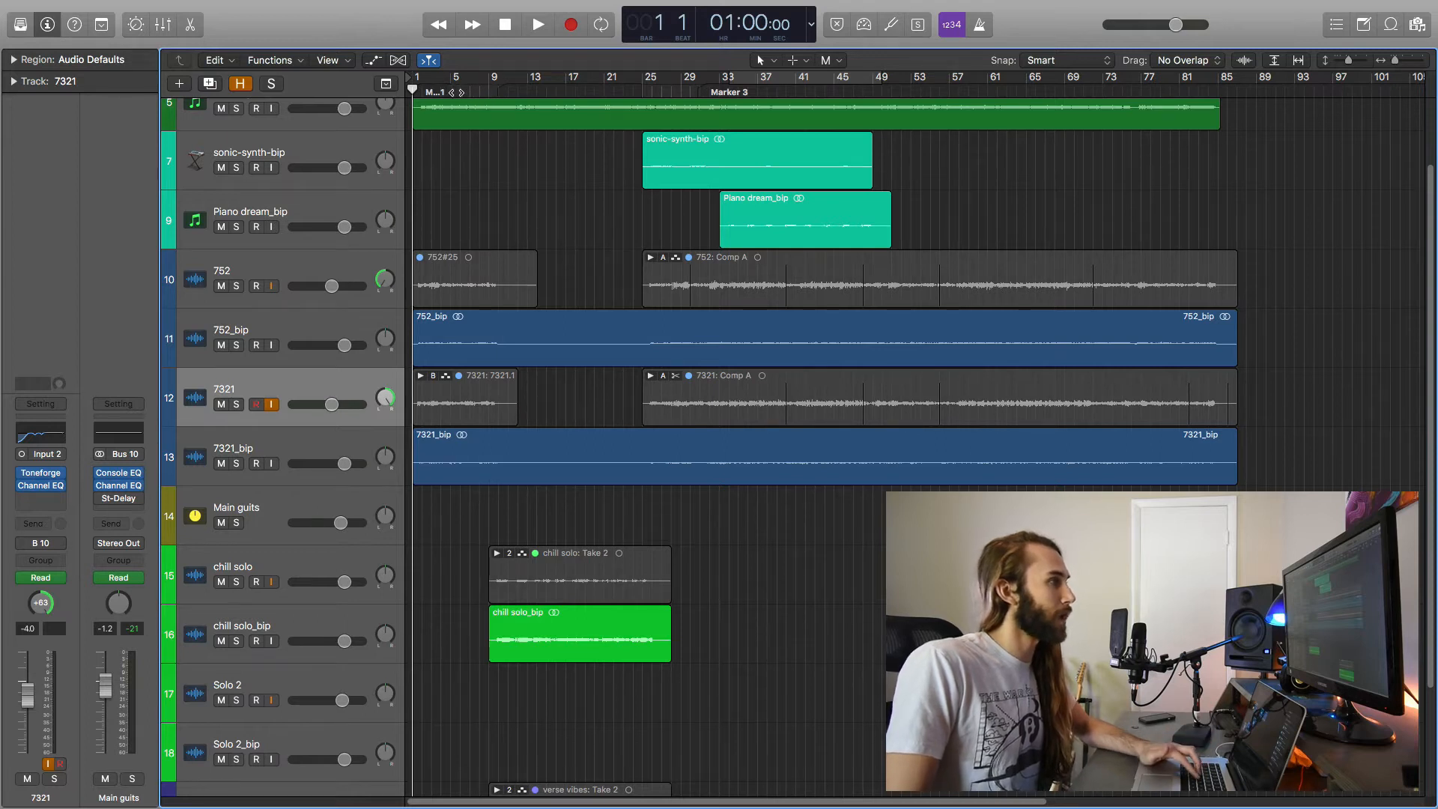
click(481, 81)
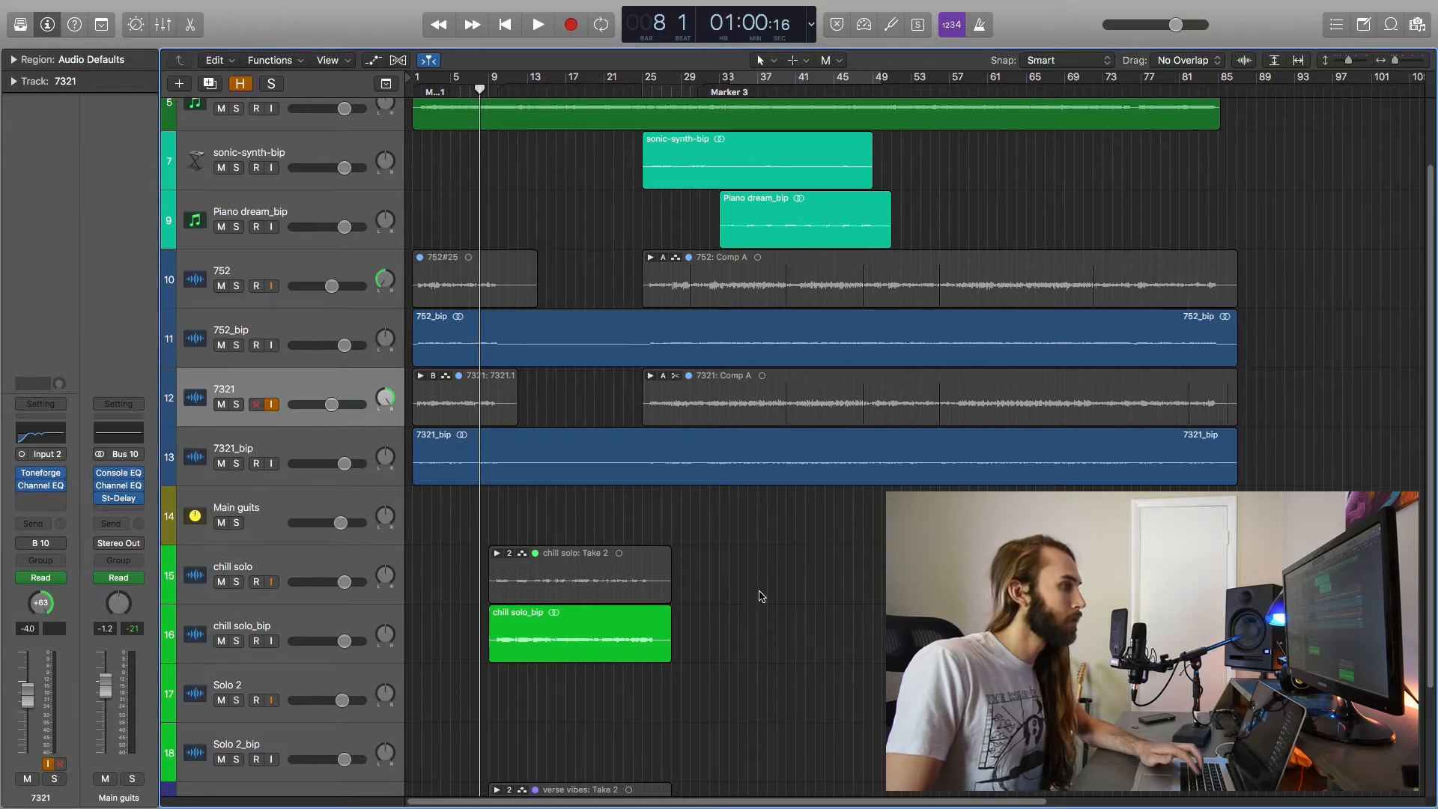
key(space)
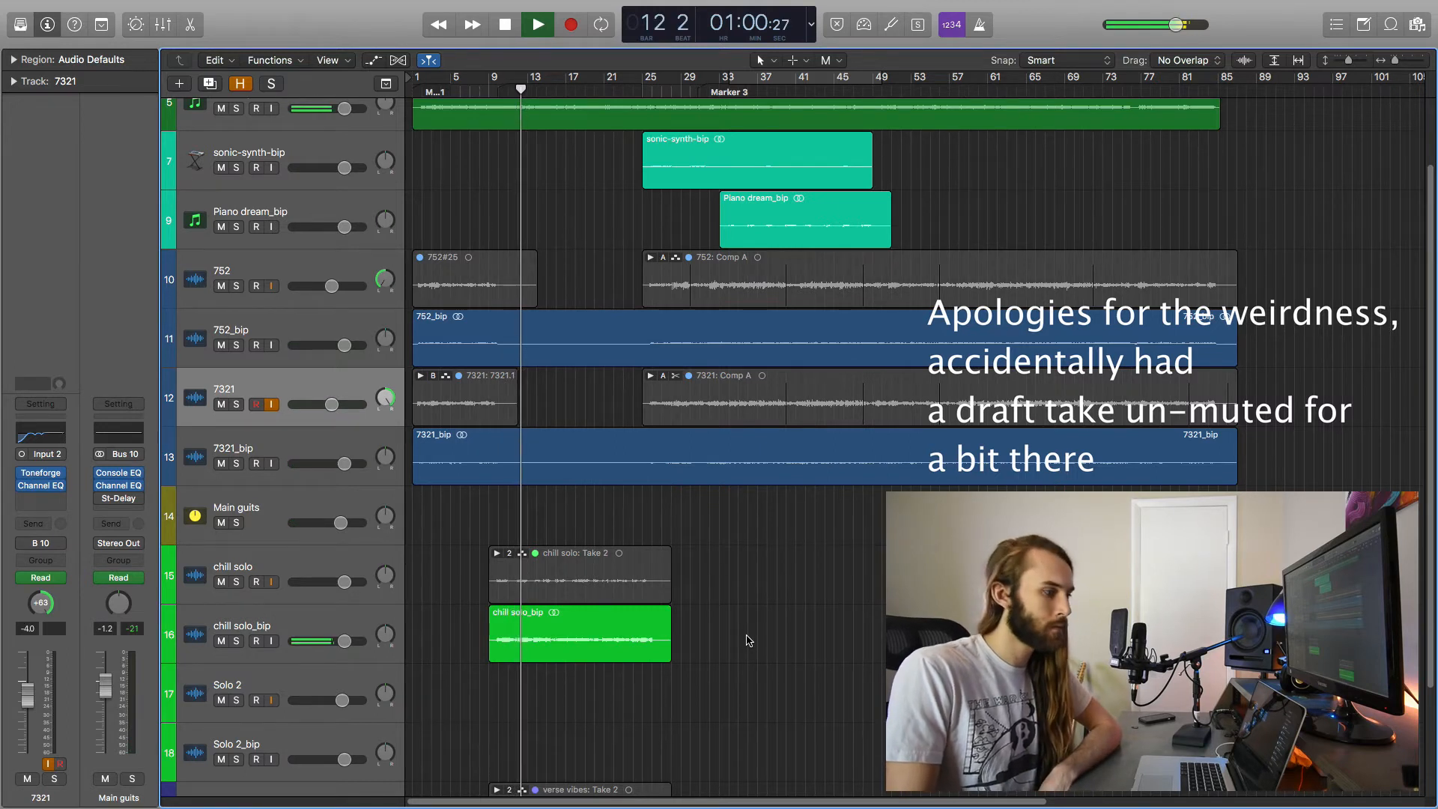
- Open Toneforge Menace on the chill solo track during playback and move its window clear of the track headers
click(228, 565)
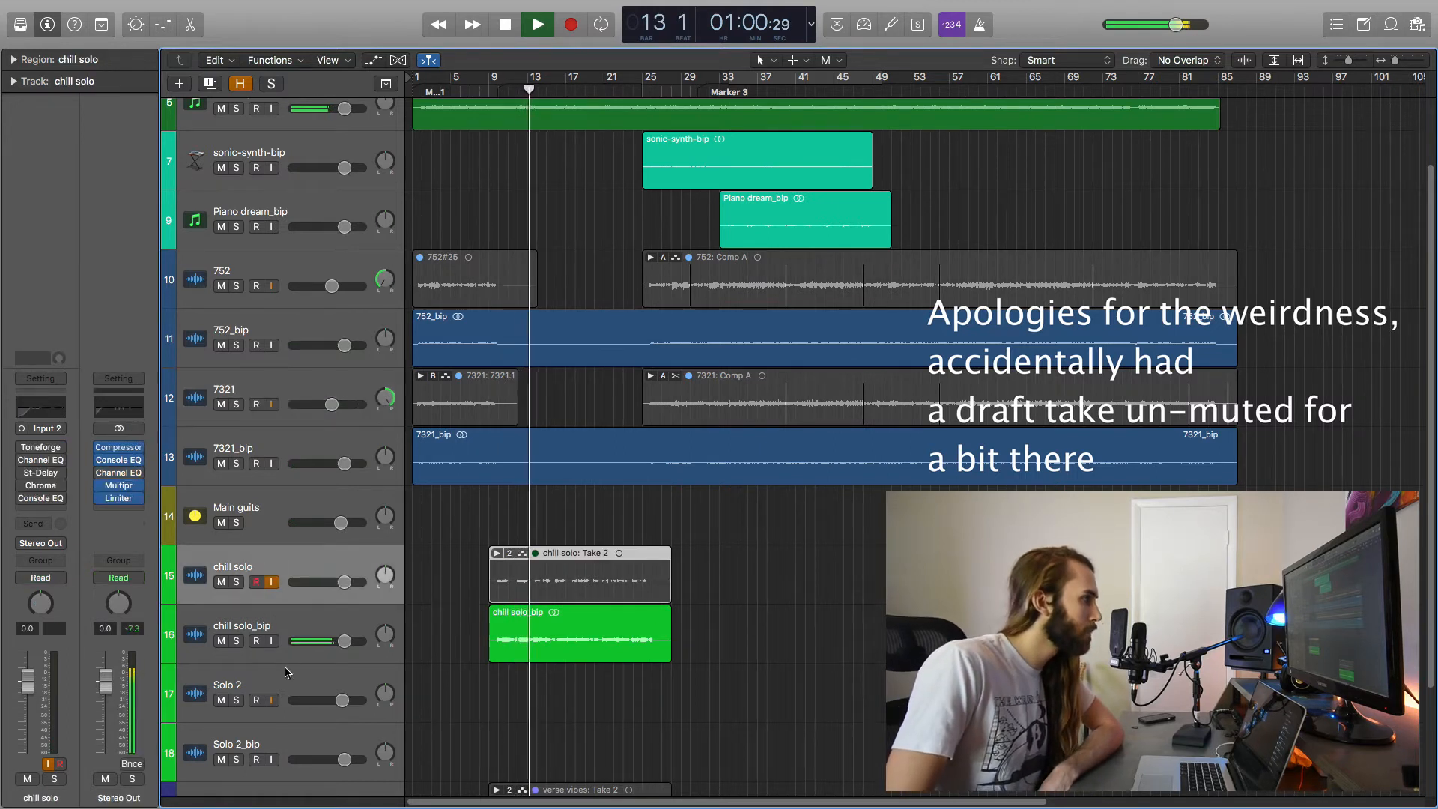
click(40, 448)
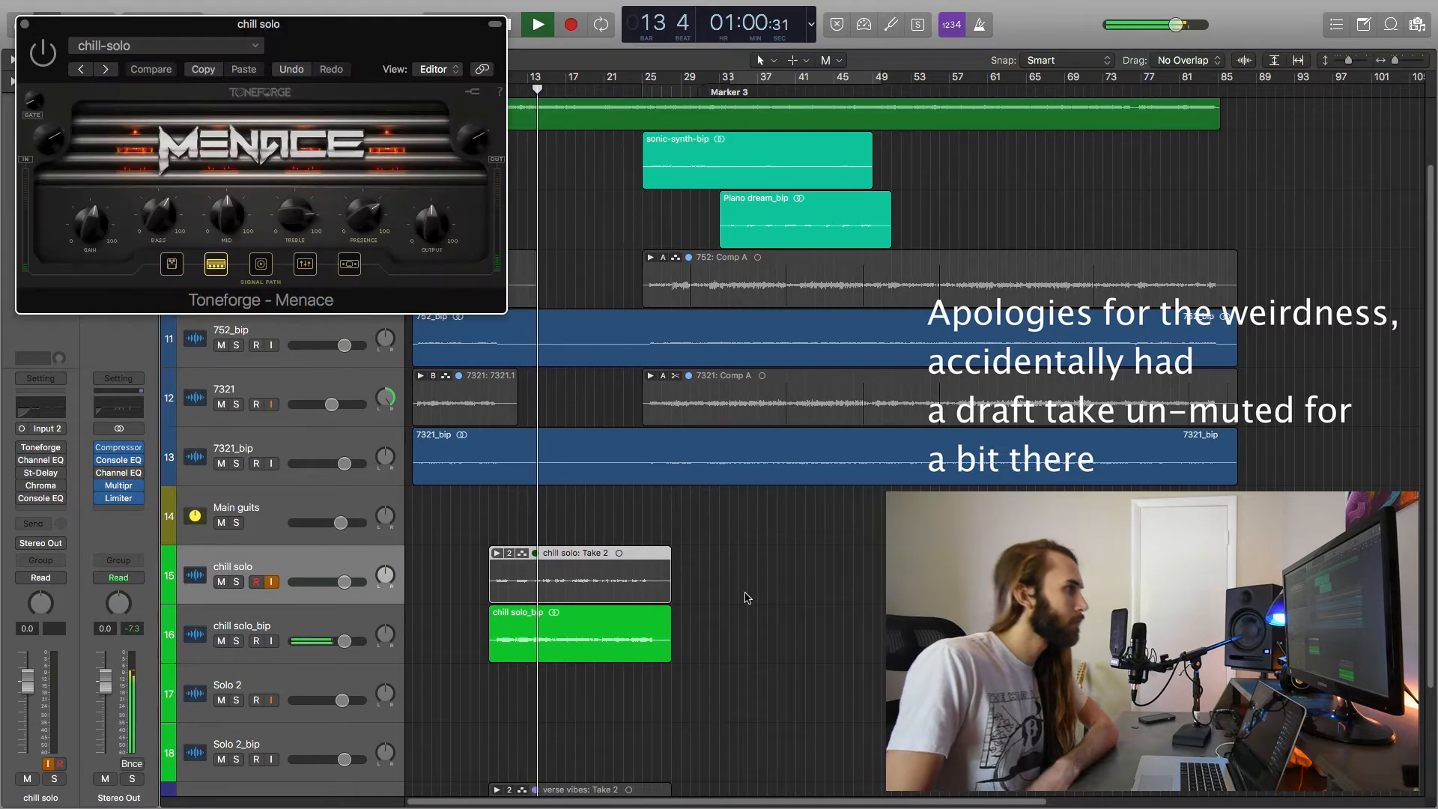
drag(399, 42, 1061, 172)
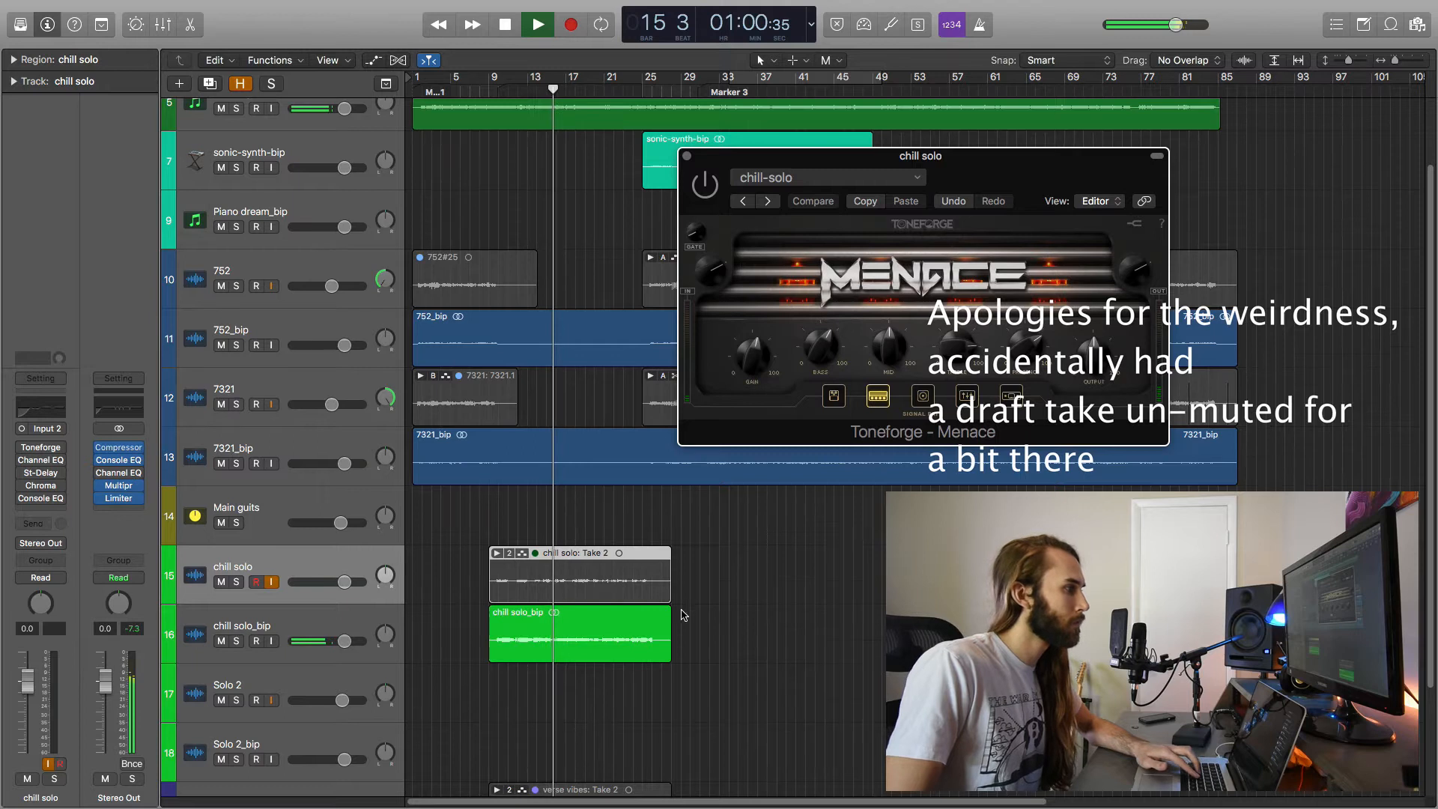
- Reveal the hidden tracks, mute the draft track Video chill solo 2, and hide those tracks again
scroll(673, 607, down, 3)
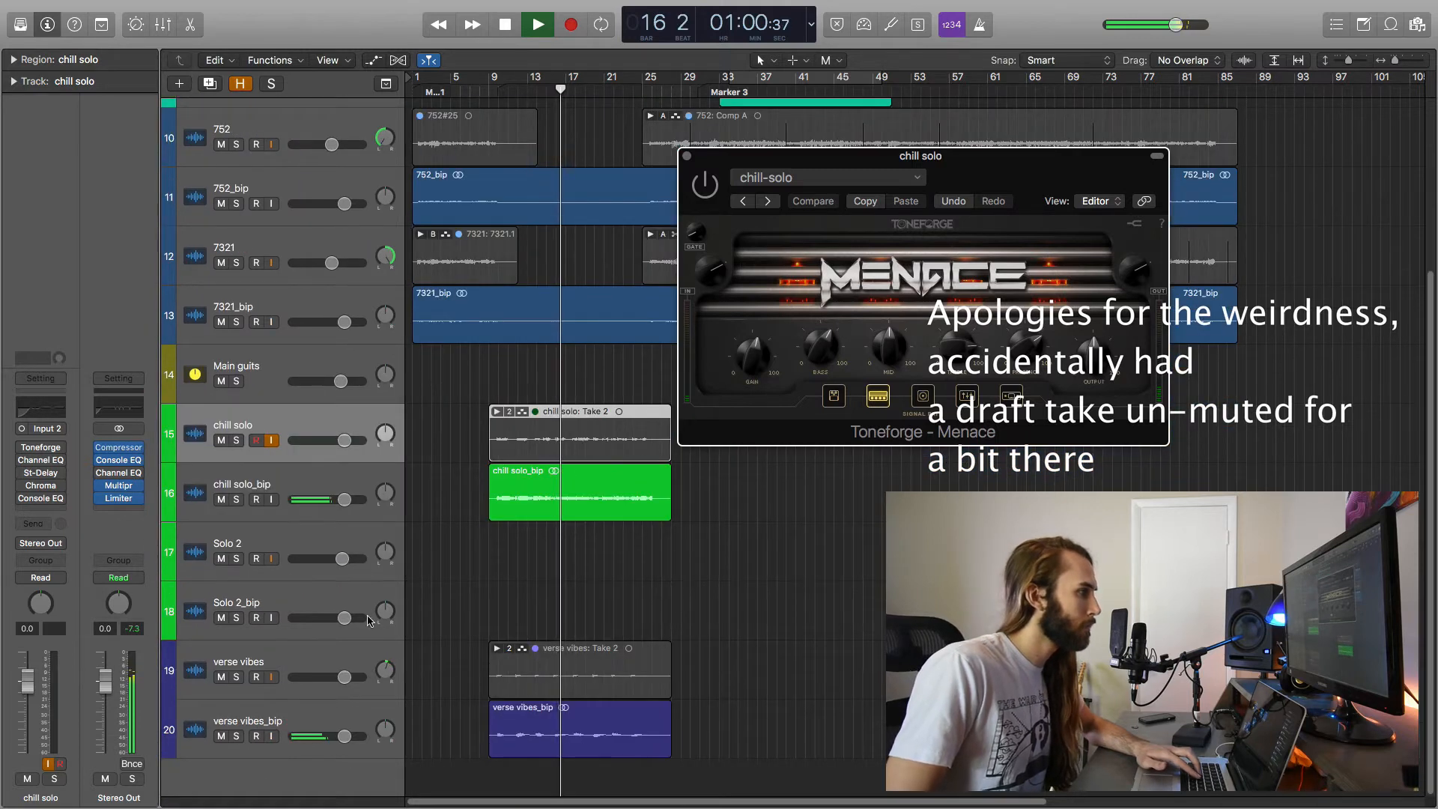
key(h)
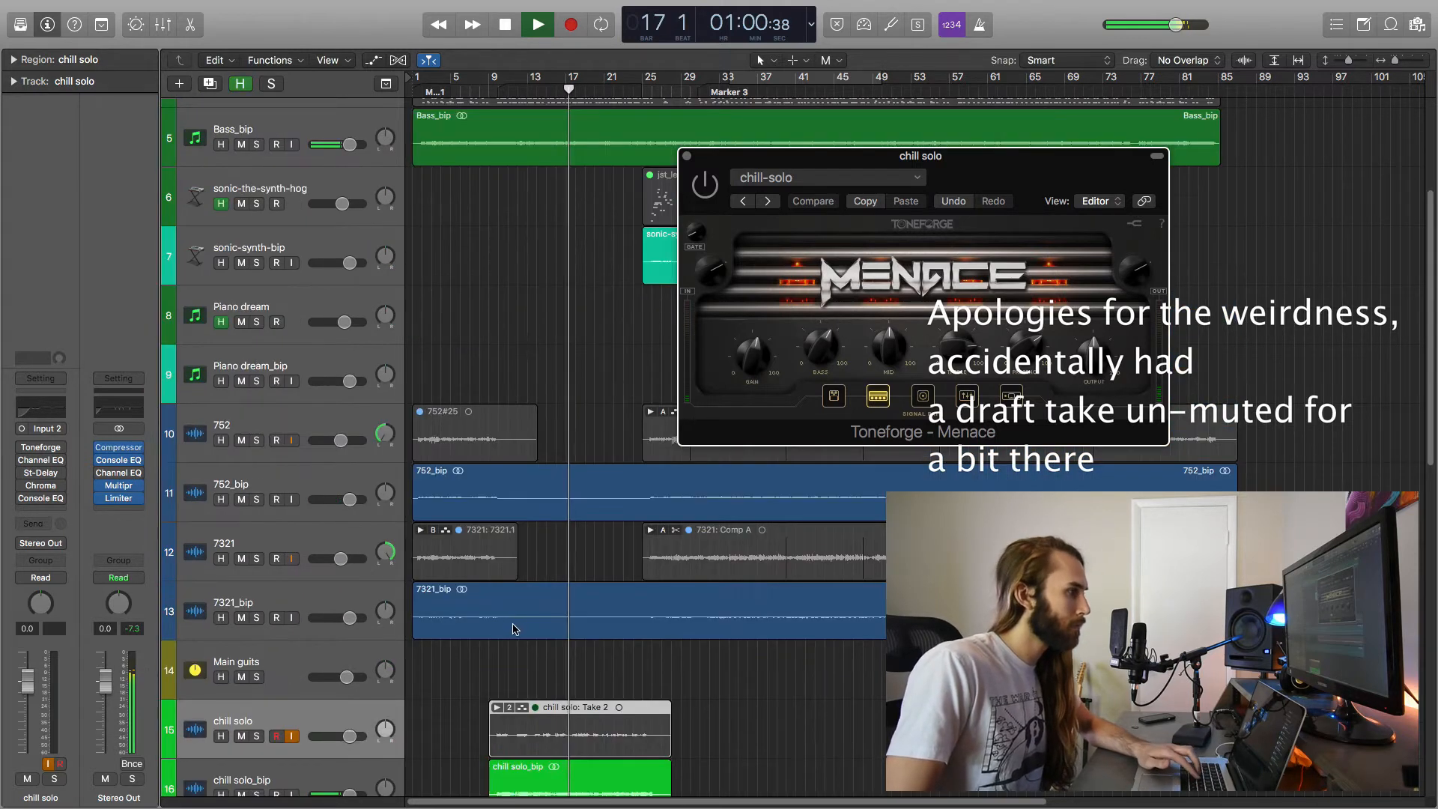
scroll(784, 665, down, 5)
scroll(784, 665, down, 3)
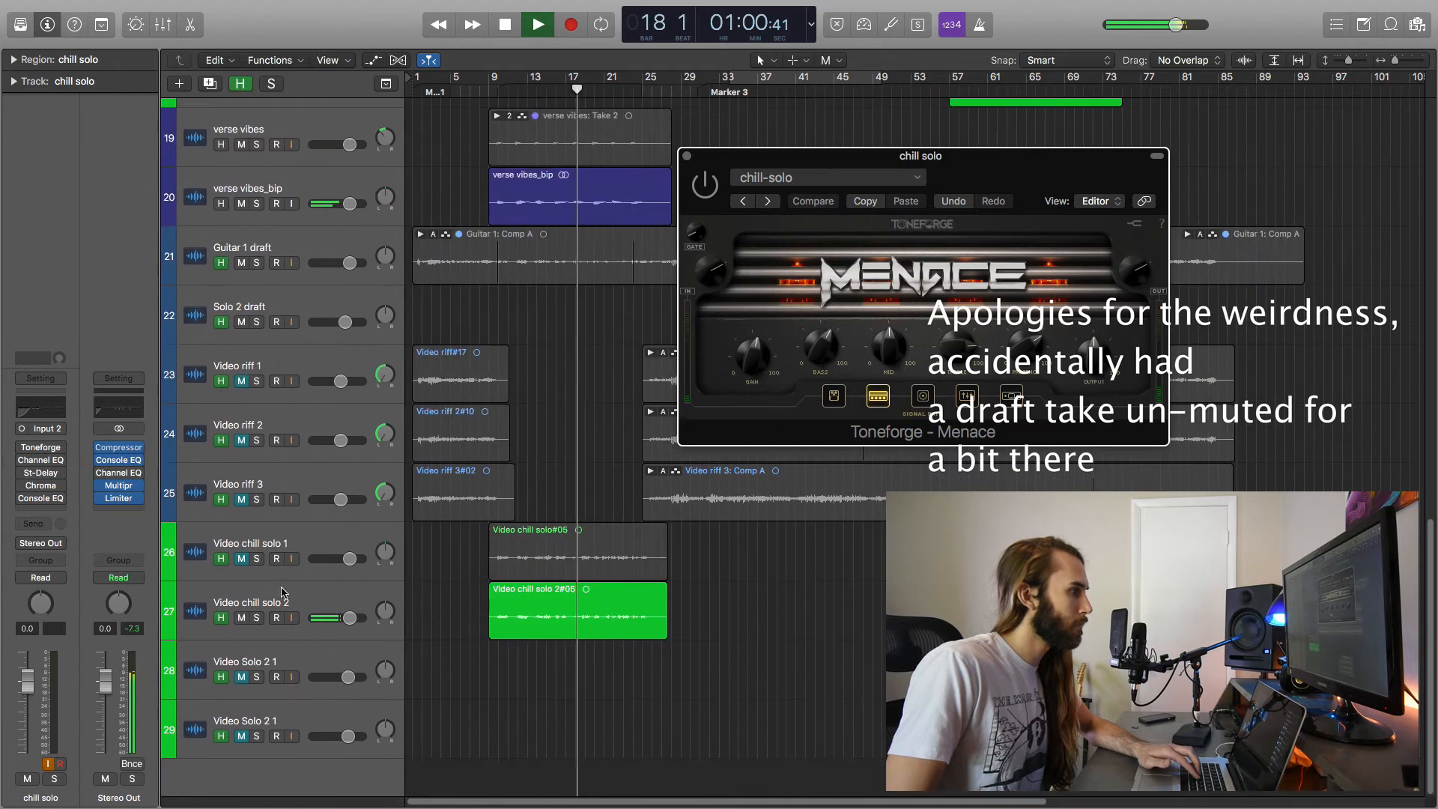
click(241, 617)
key(h)
scroll(240, 624, up, 6)
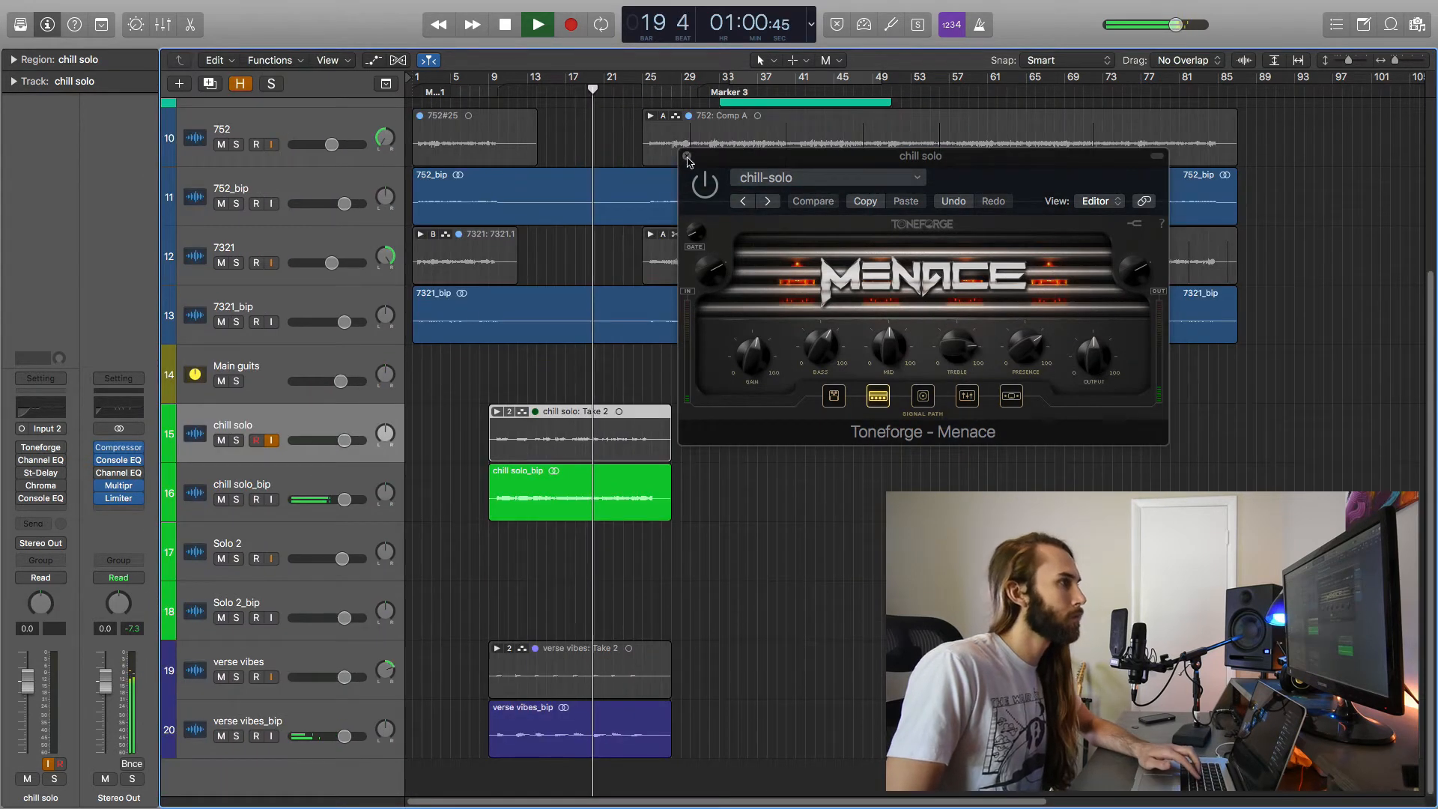
- Dismiss the plugin window, stop playback at bar 26 and deselect the chill solo region
key(v)
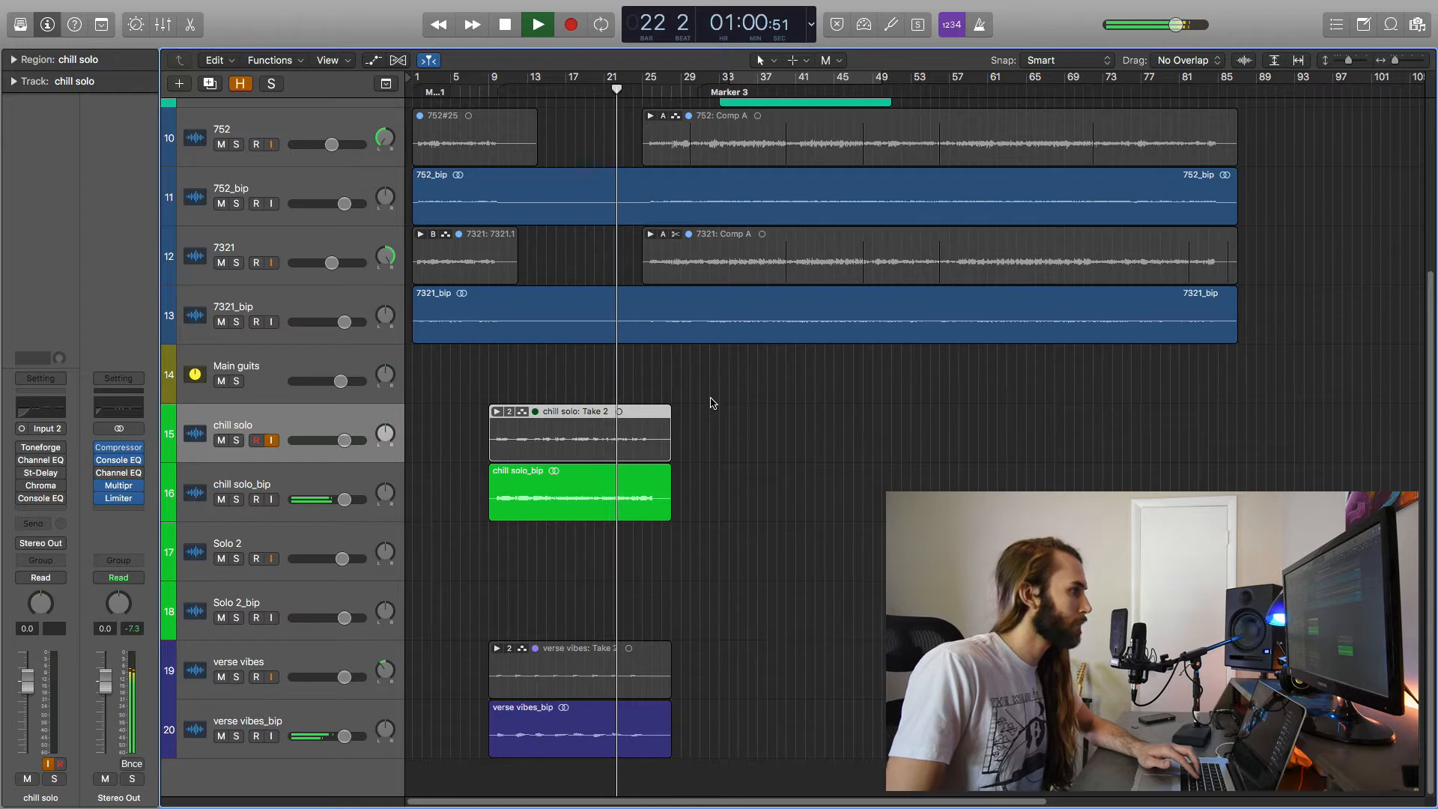
scroll(712, 402, up, 5)
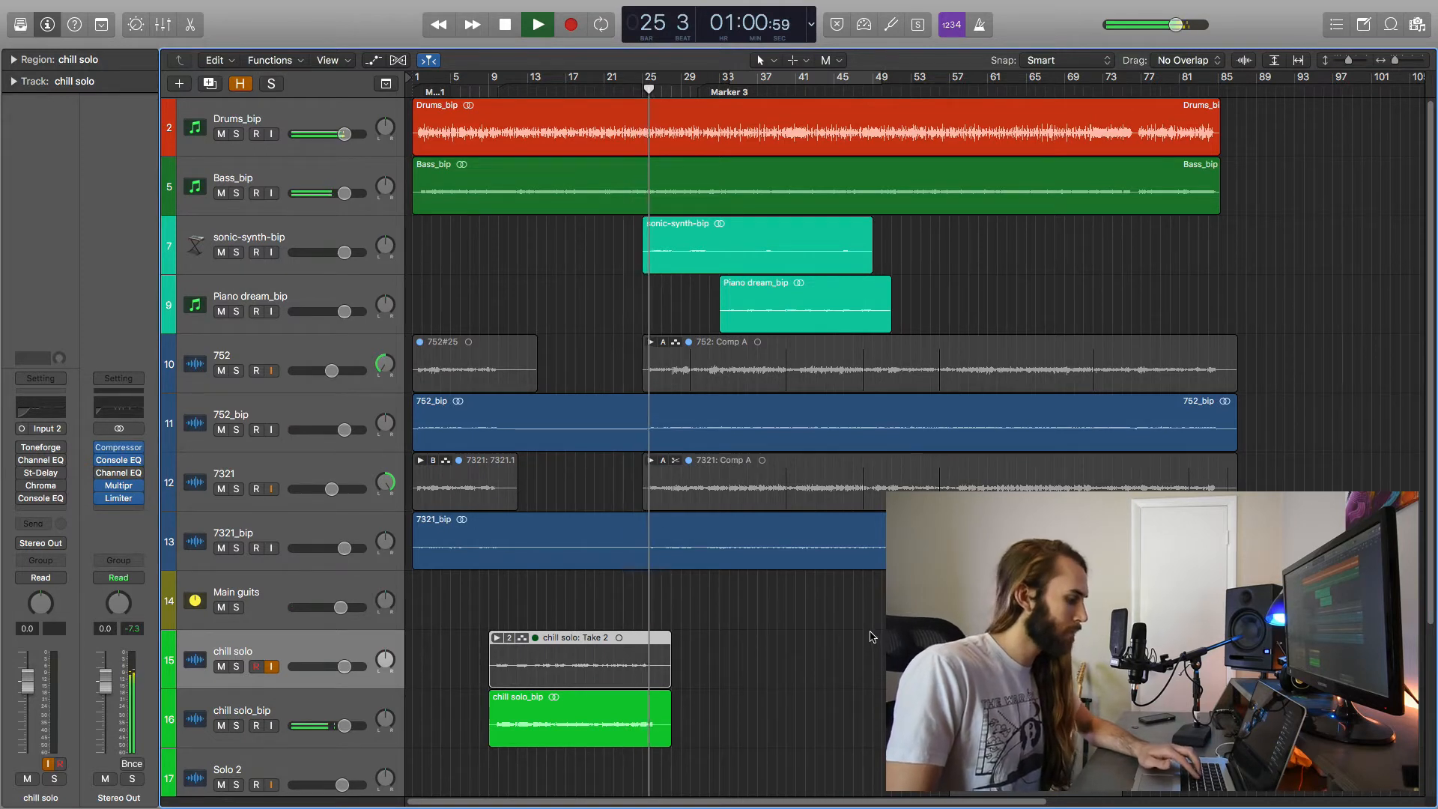
key(space)
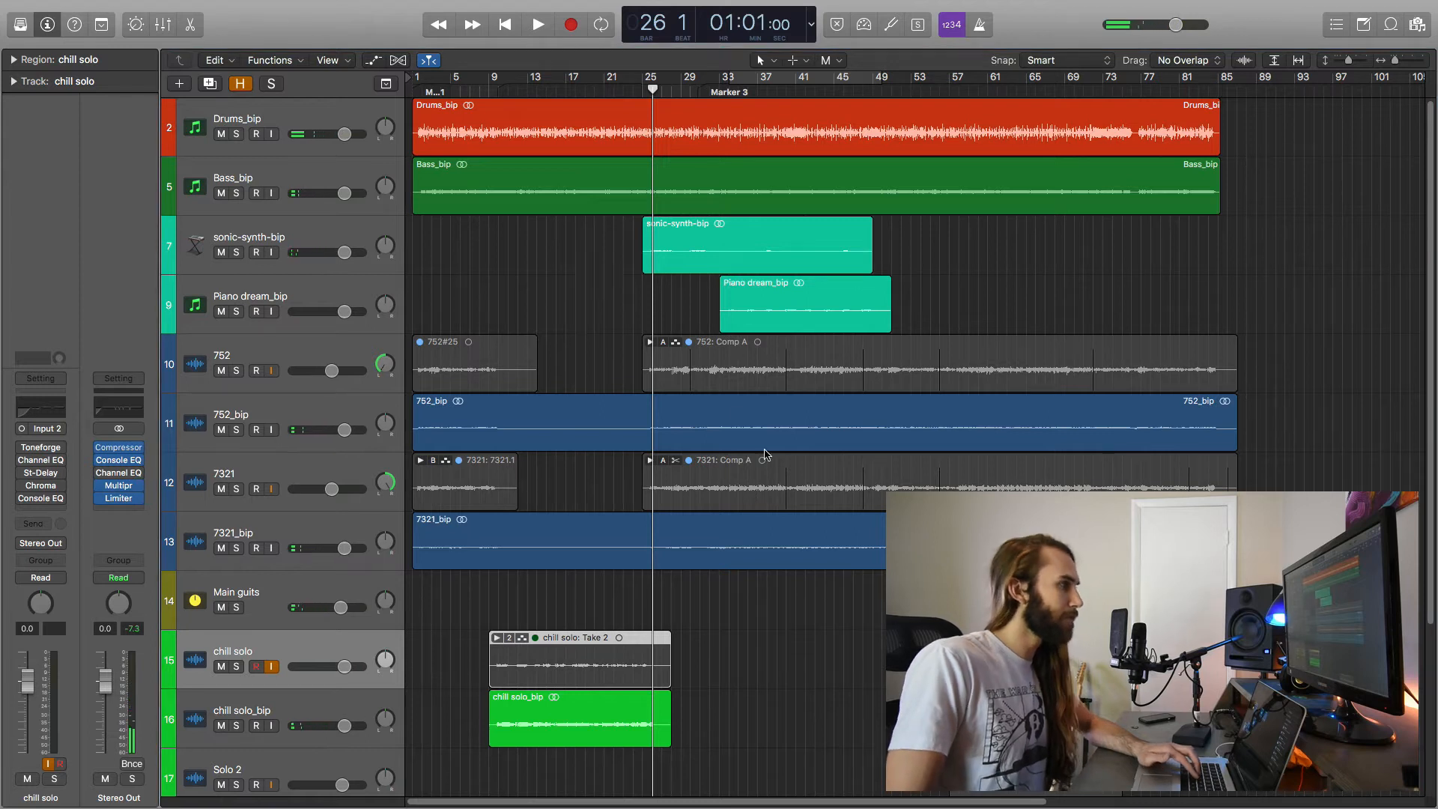
click(824, 597)
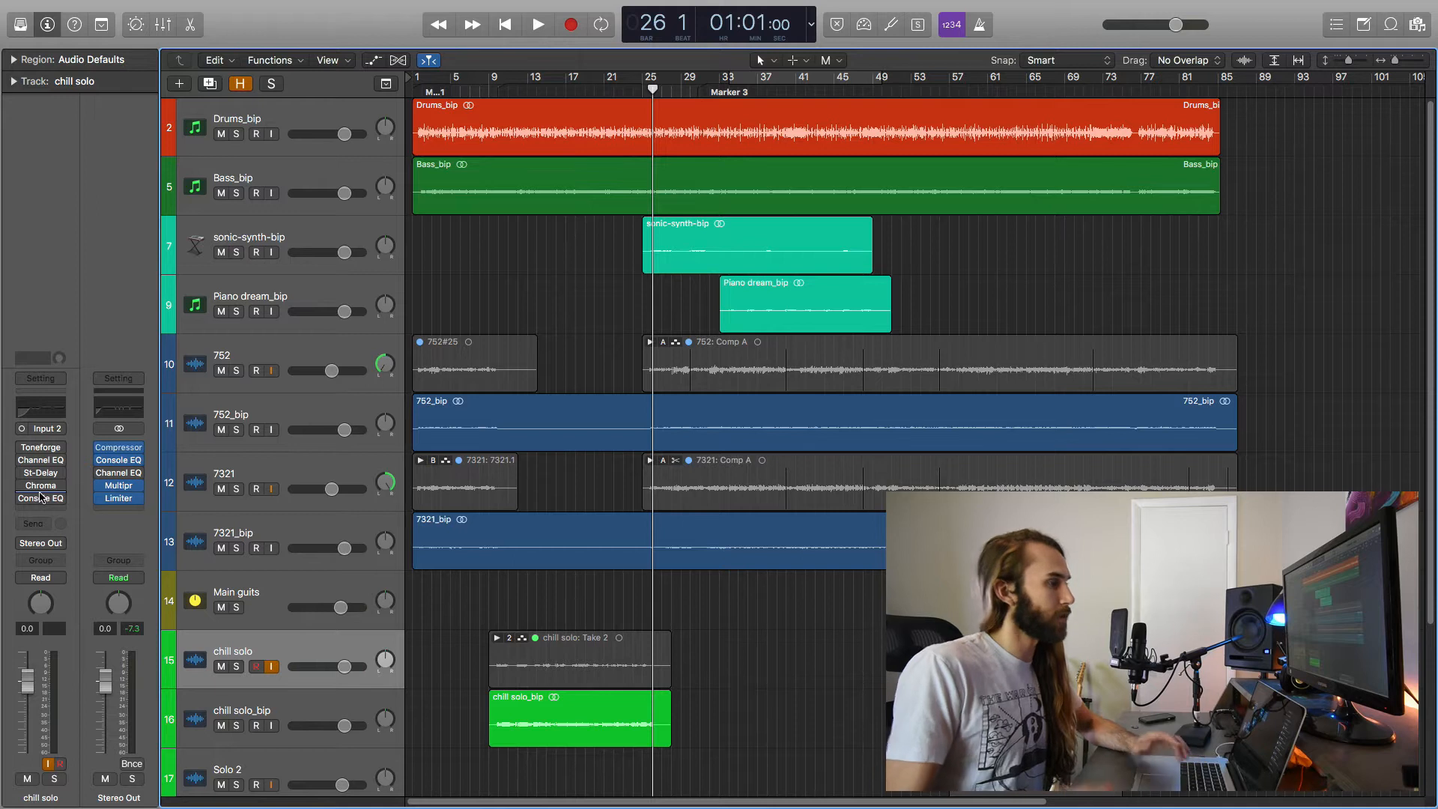
- Return the playhead to bar 9 and reopen Toneforge Menace on the chill solo track, placing its window over the middle tracks
scroll(569, 341, down, 1)
scroll(569, 341, down, 3)
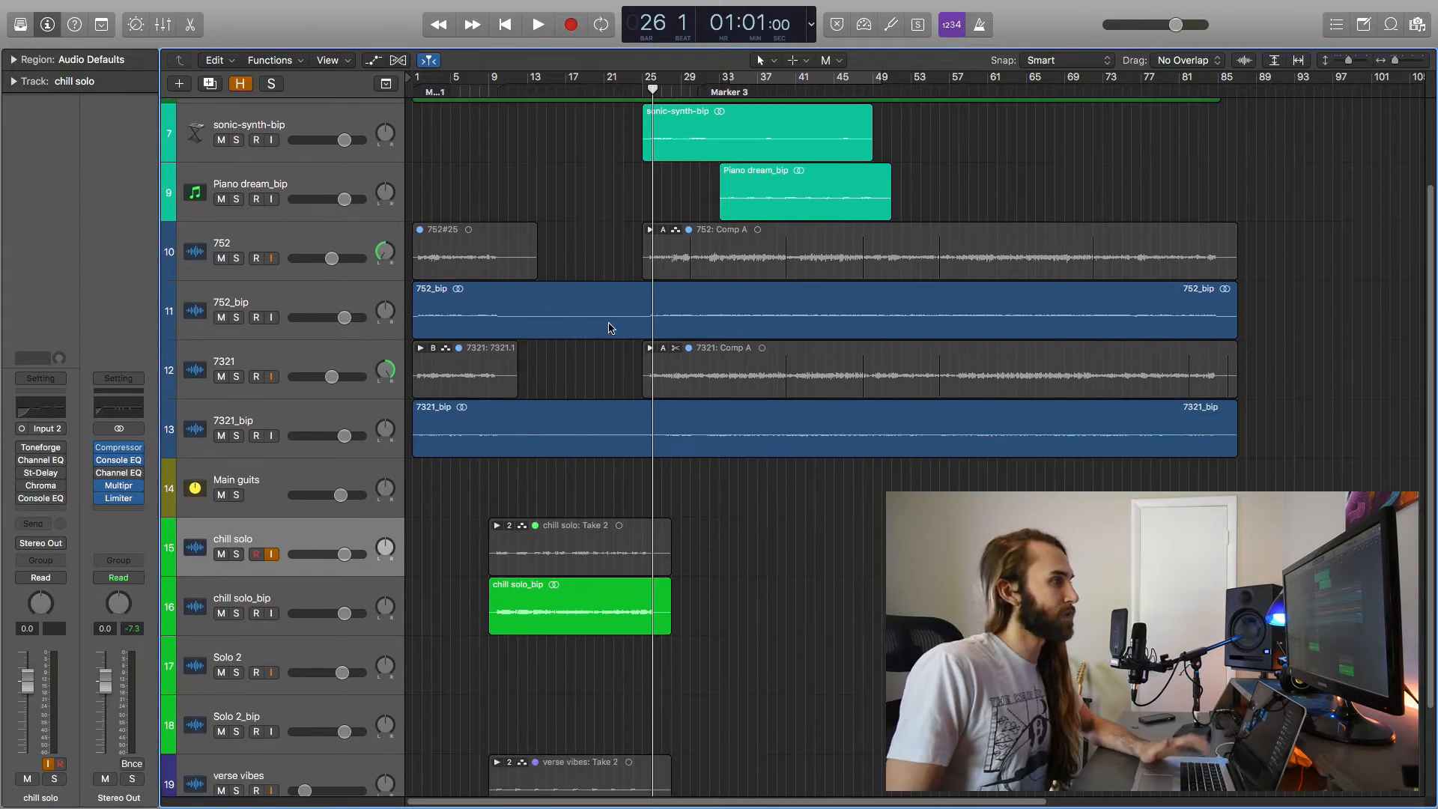
click(492, 94)
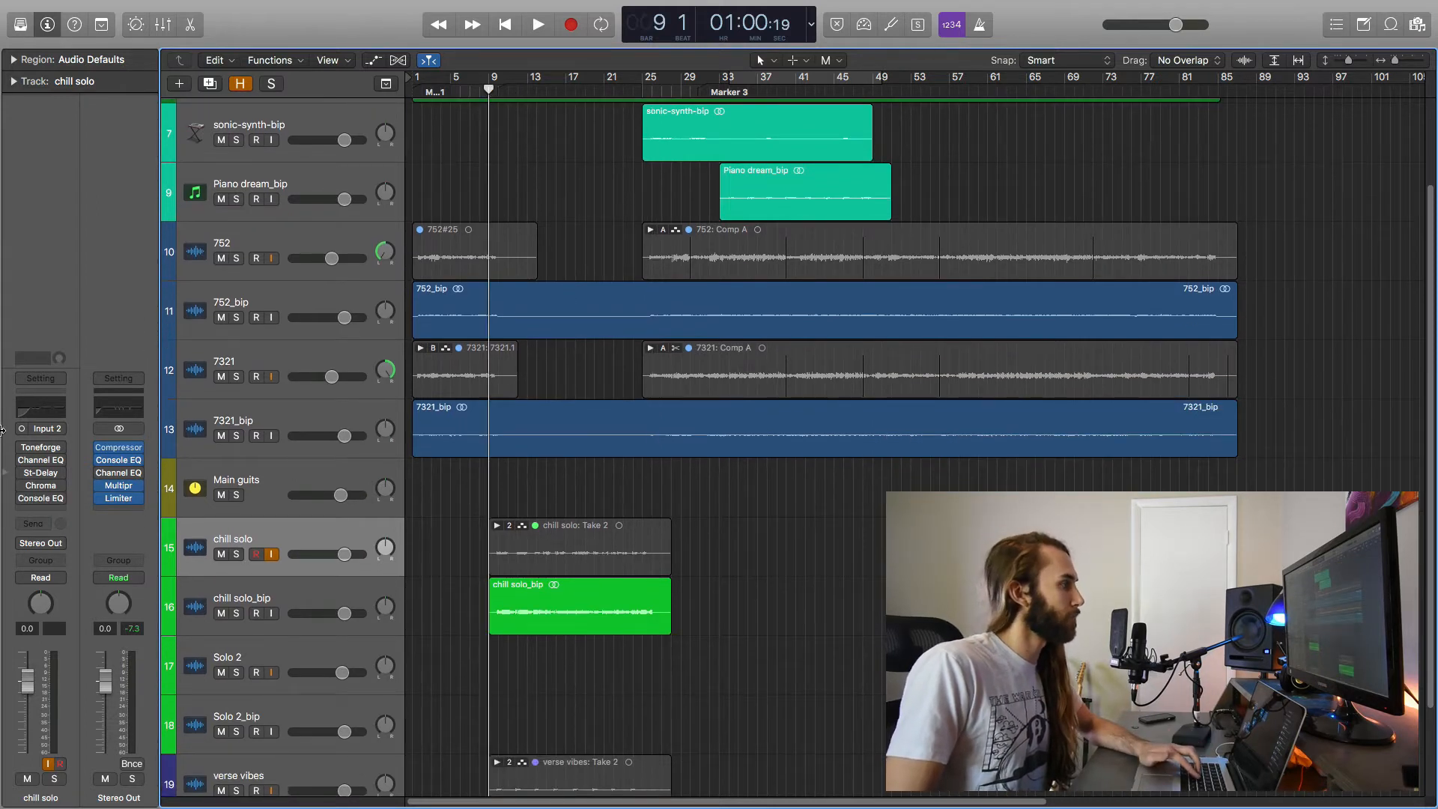
click(43, 452)
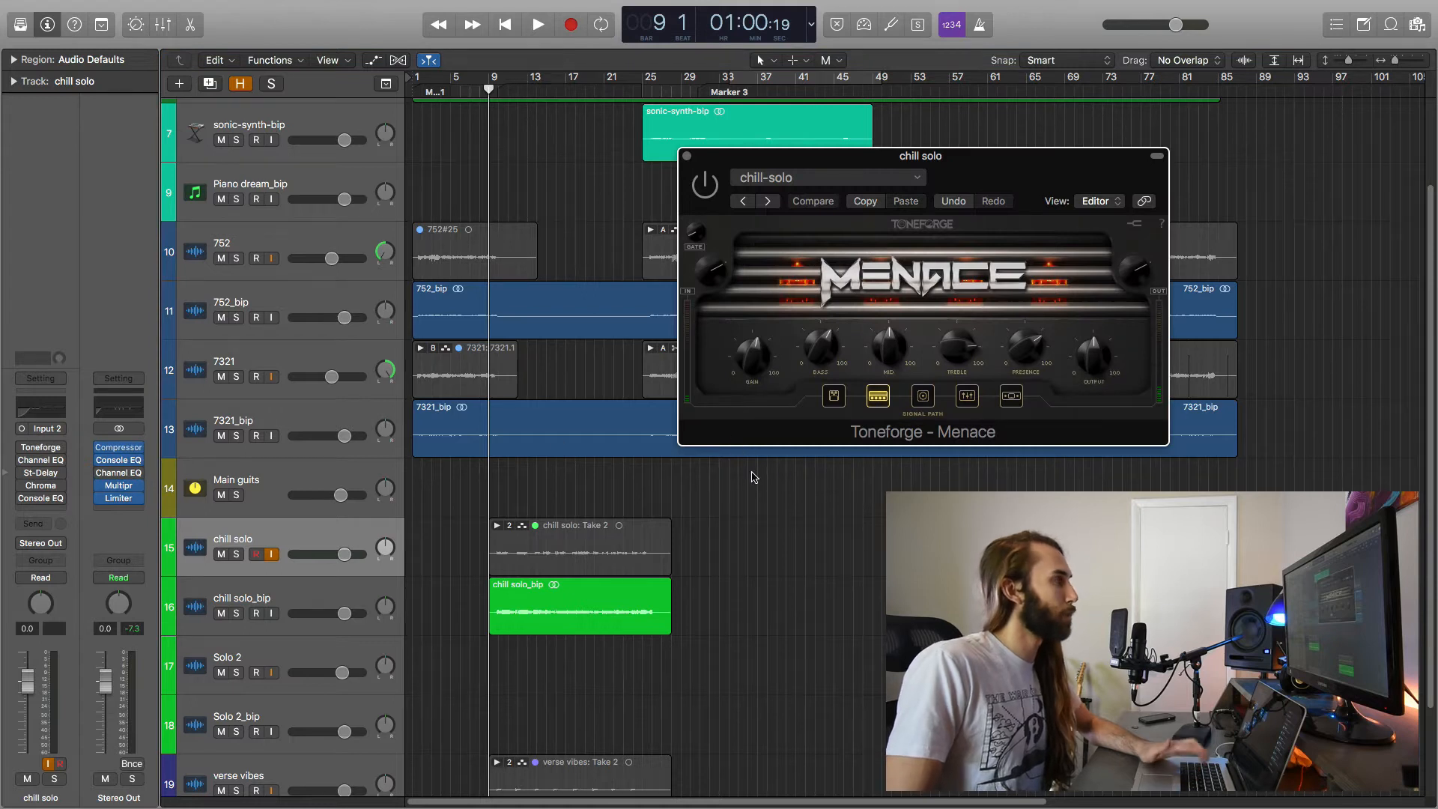
drag(1004, 159, 963, 201)
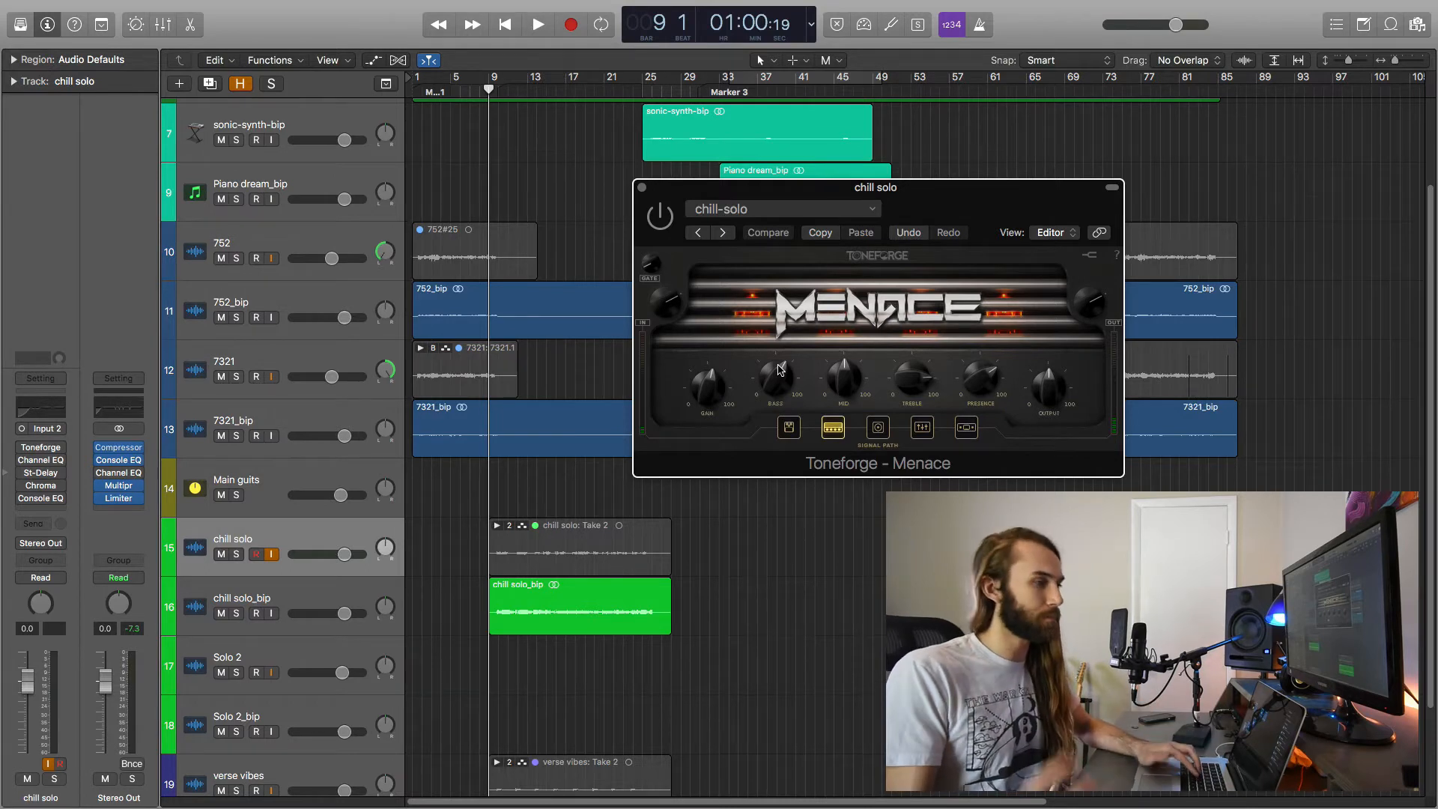
- Examine the amp knobs, overdrive pedal and cabinet microphone choices in the chill solo track's Toneforge Menace
mouse_move(912, 381)
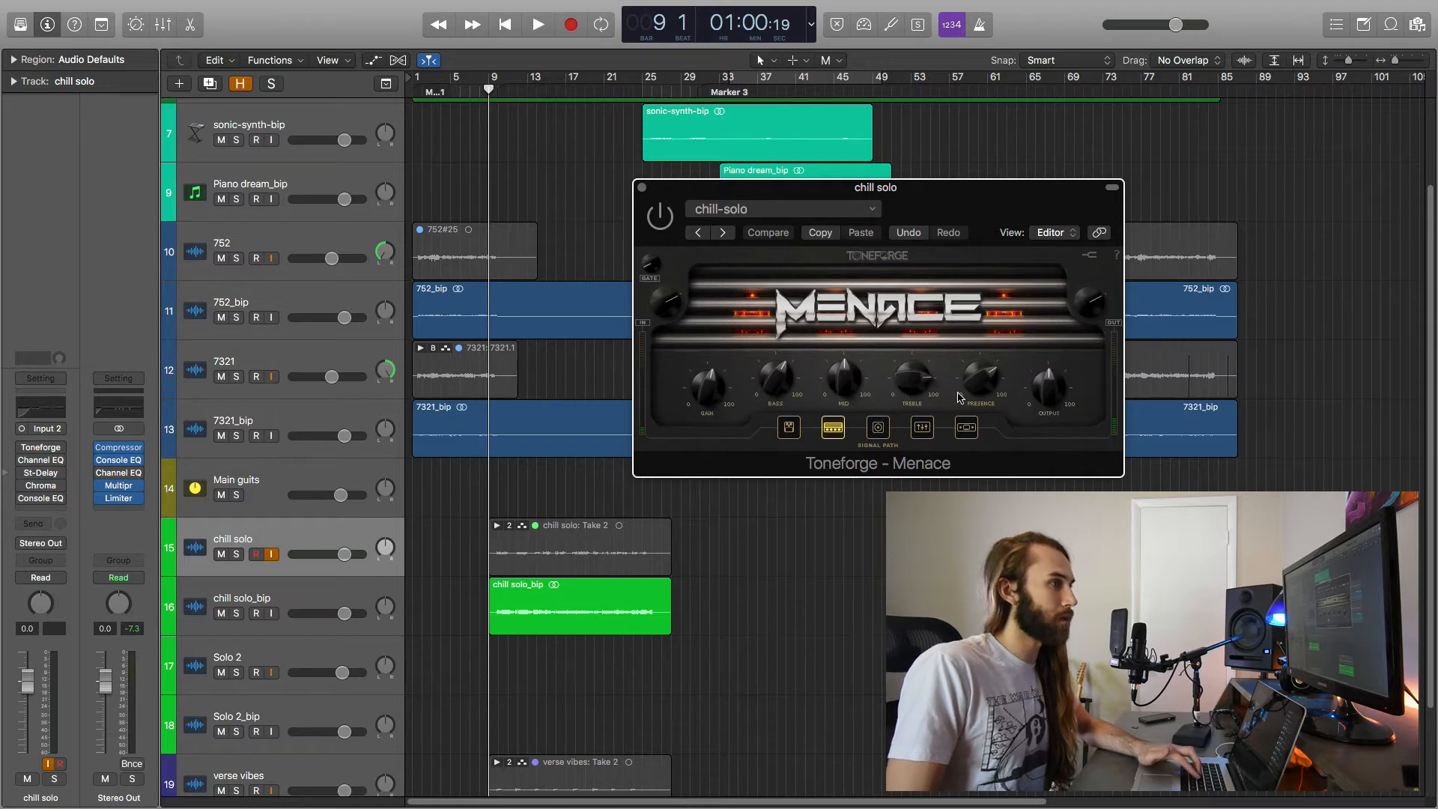
mouse_move(987, 382)
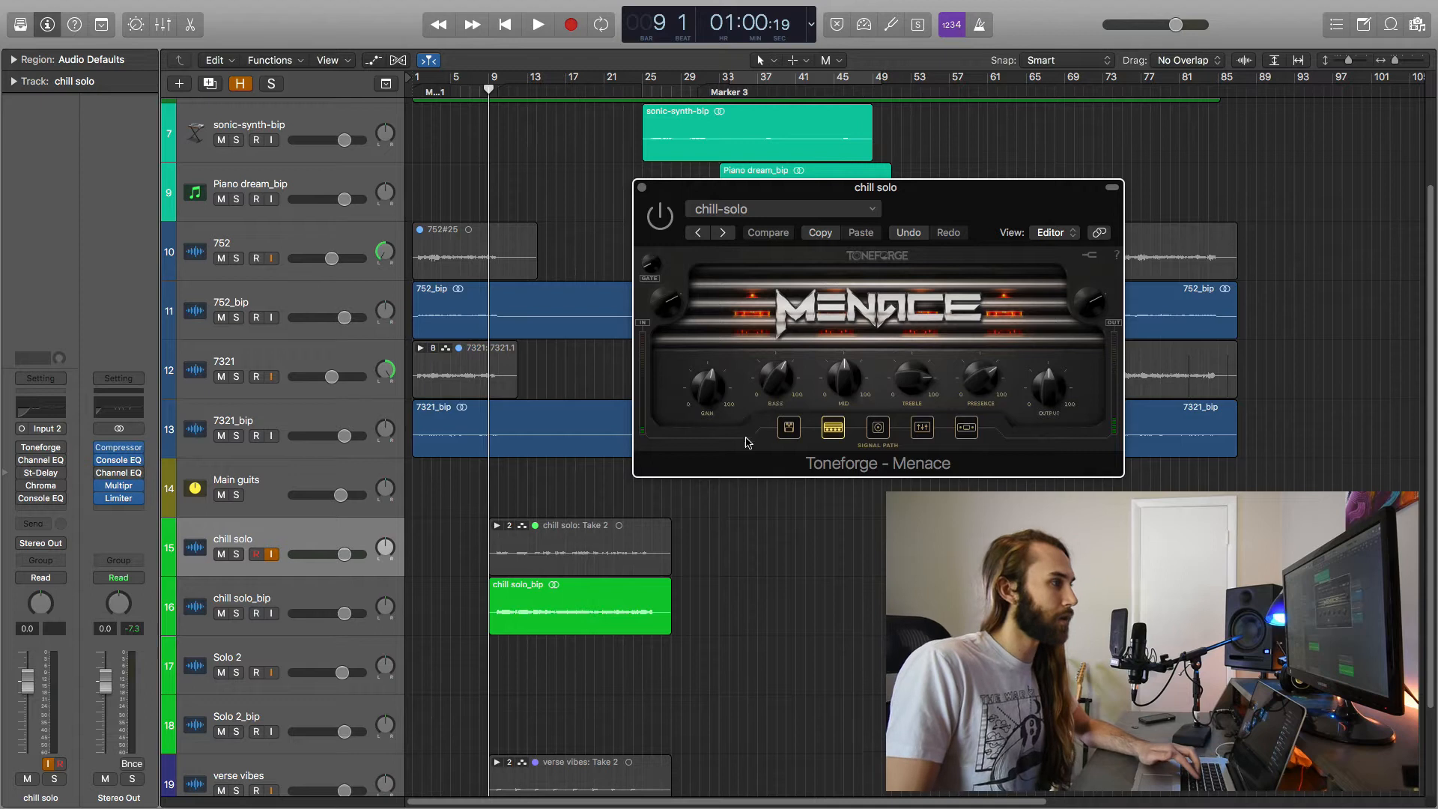
click(792, 430)
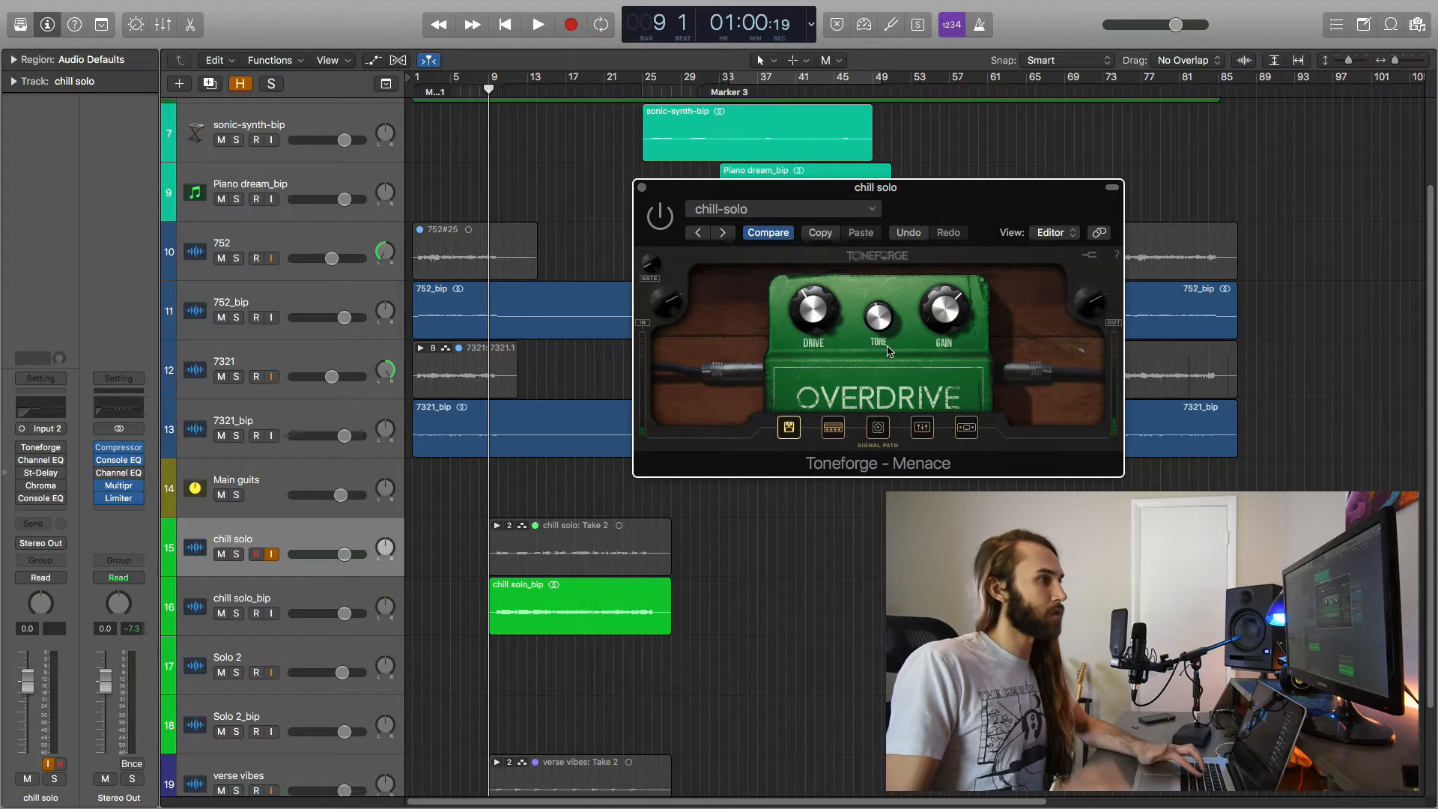
drag(971, 206, 902, 195)
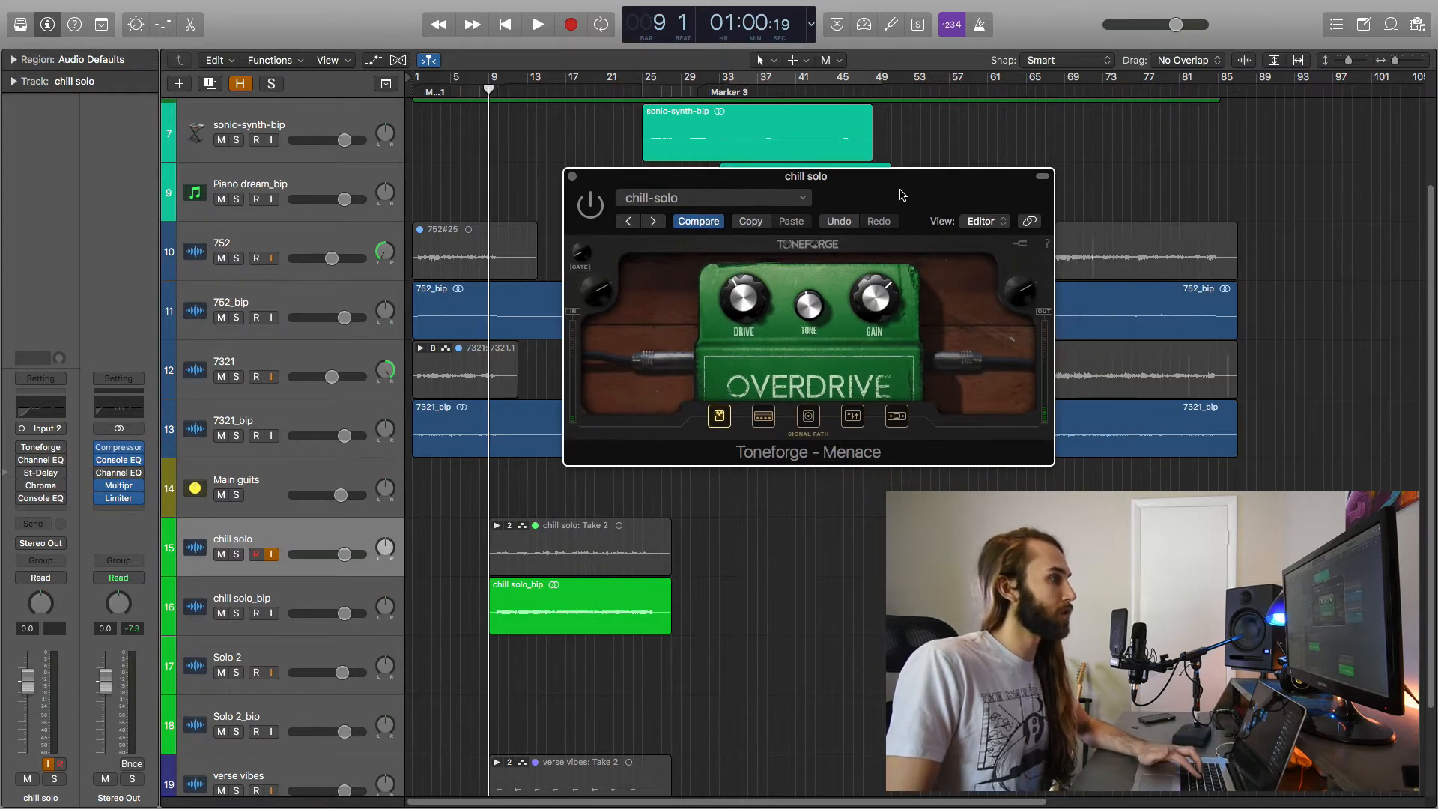
click(807, 417)
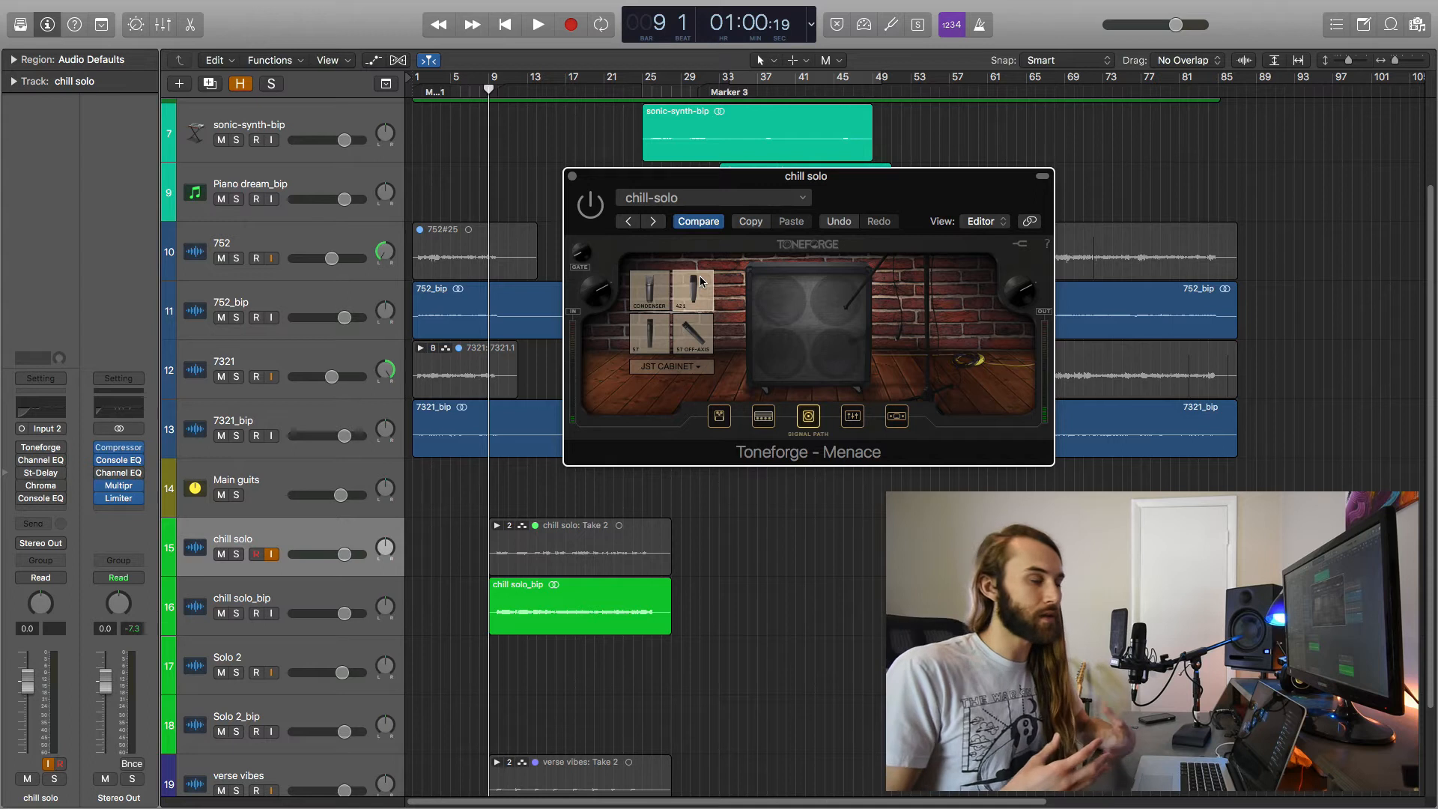
drag(936, 178, 1095, 198)
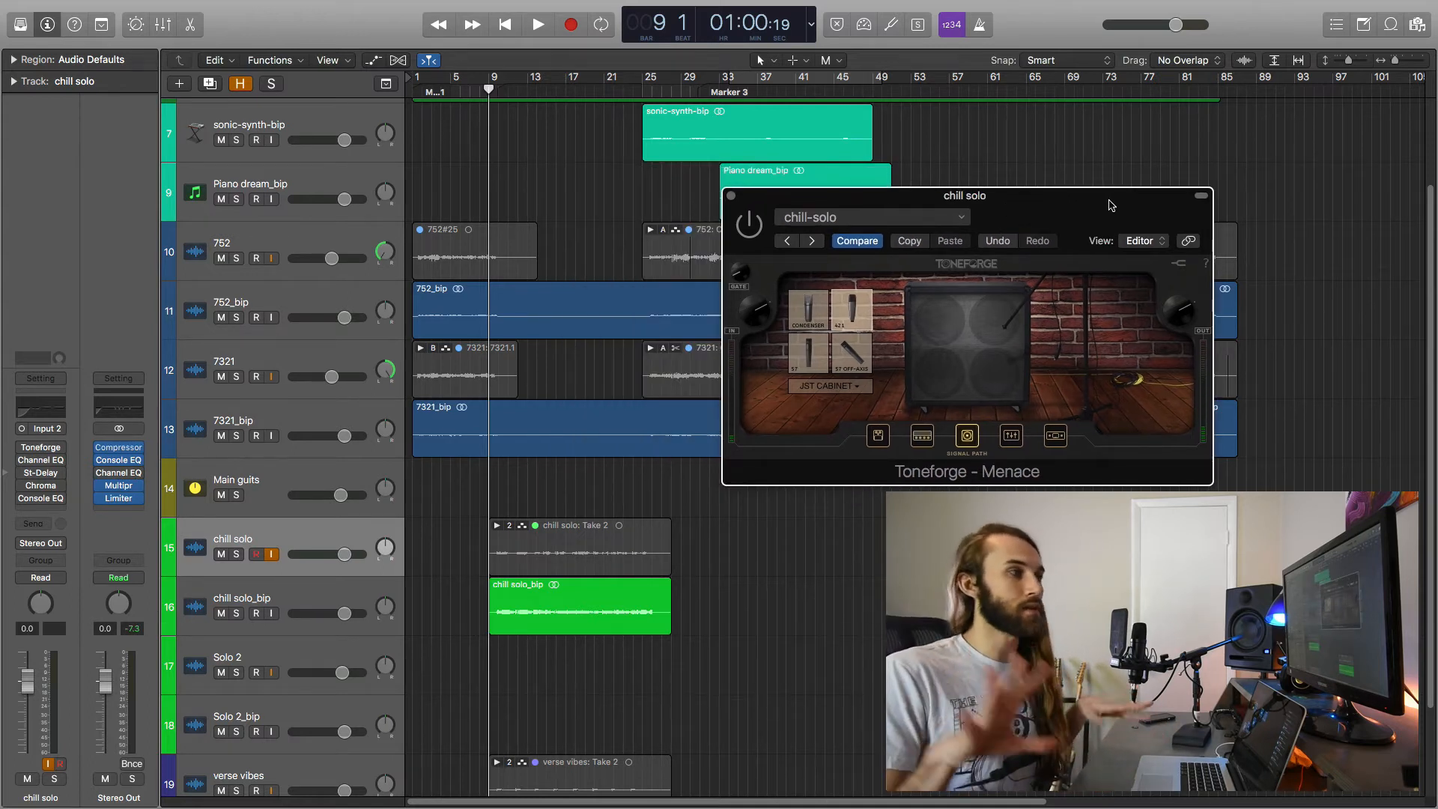
drag(1111, 205, 1015, 205)
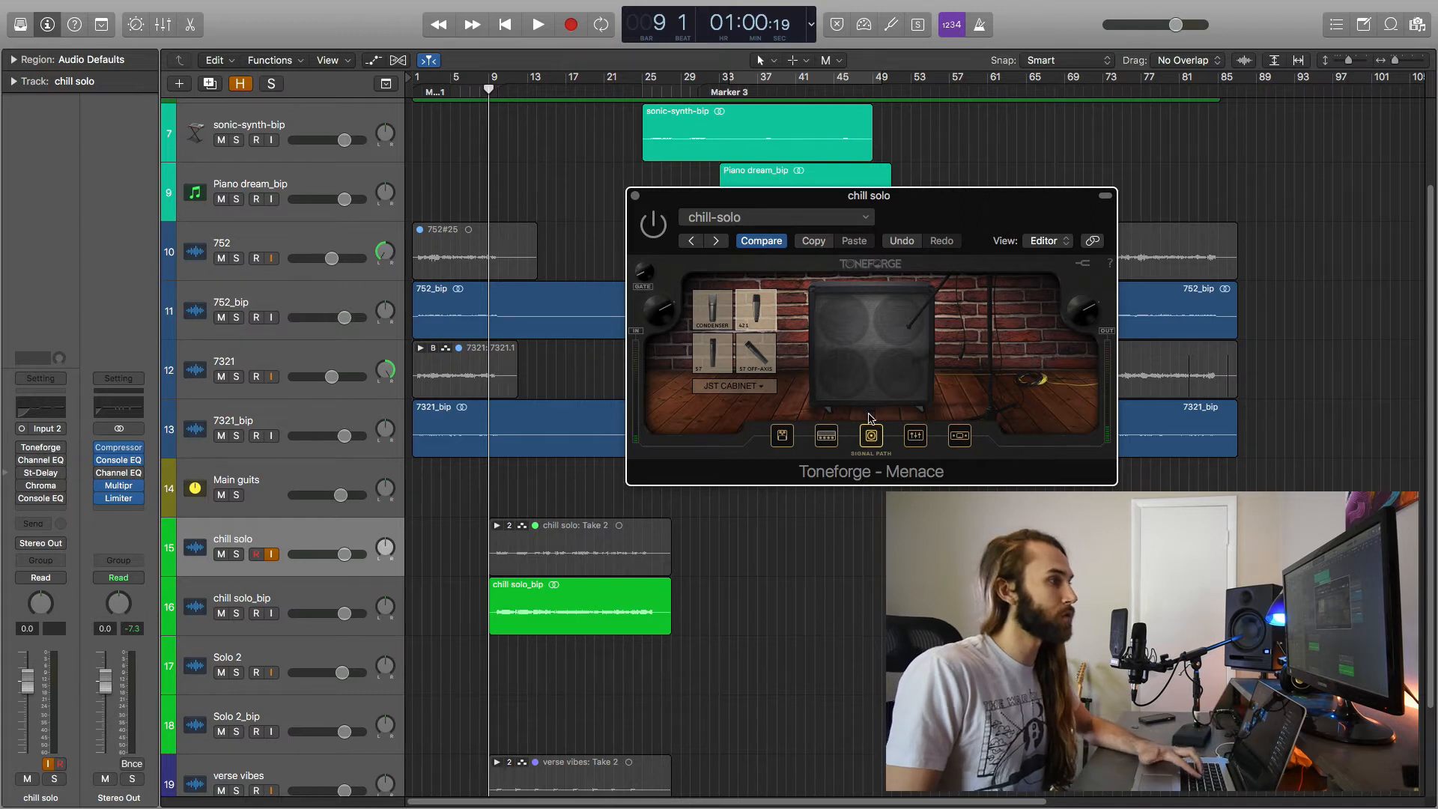
- Review the parametric EQ section of the chill solo track's Toneforge Menace, then close the plugin
click(918, 439)
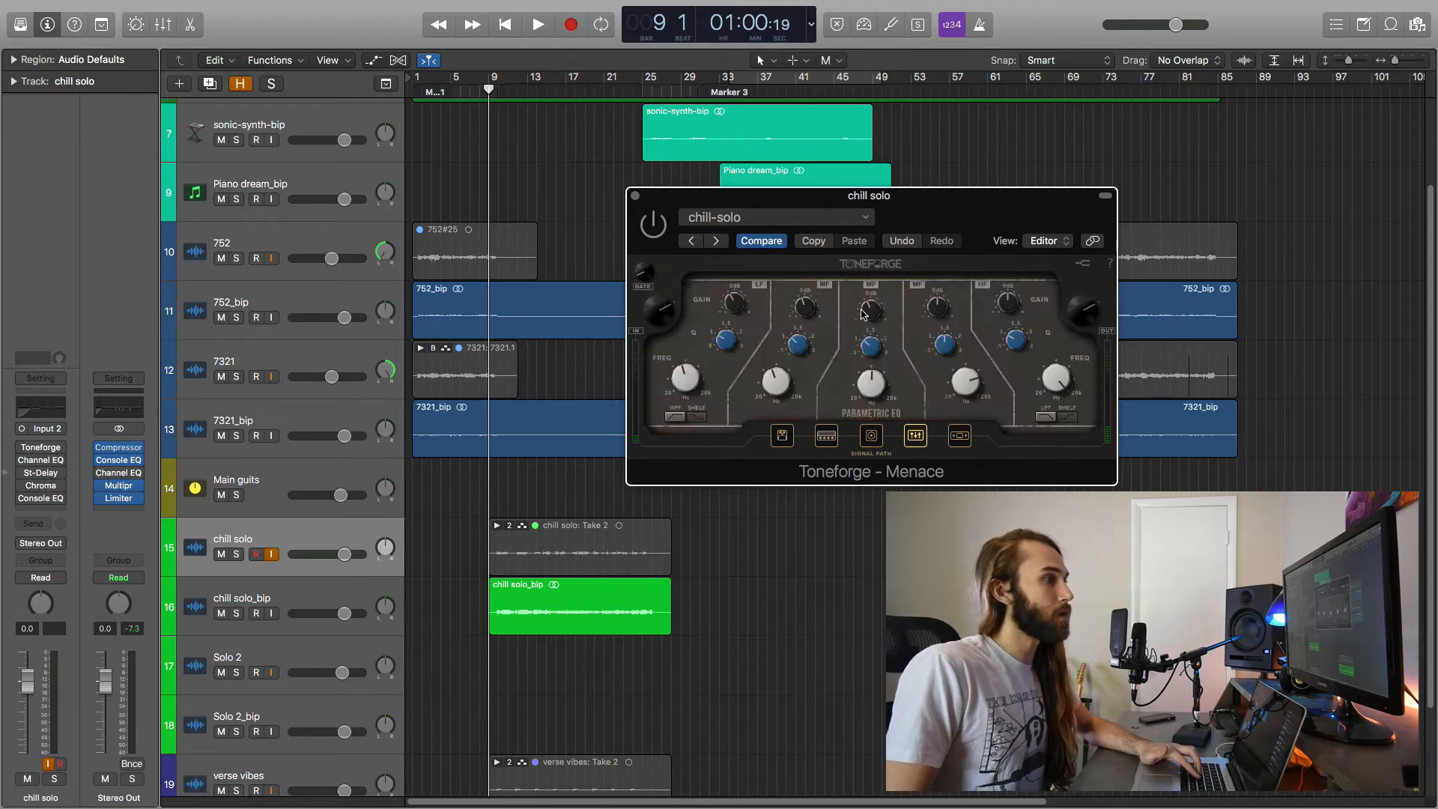
drag(945, 228, 927, 211)
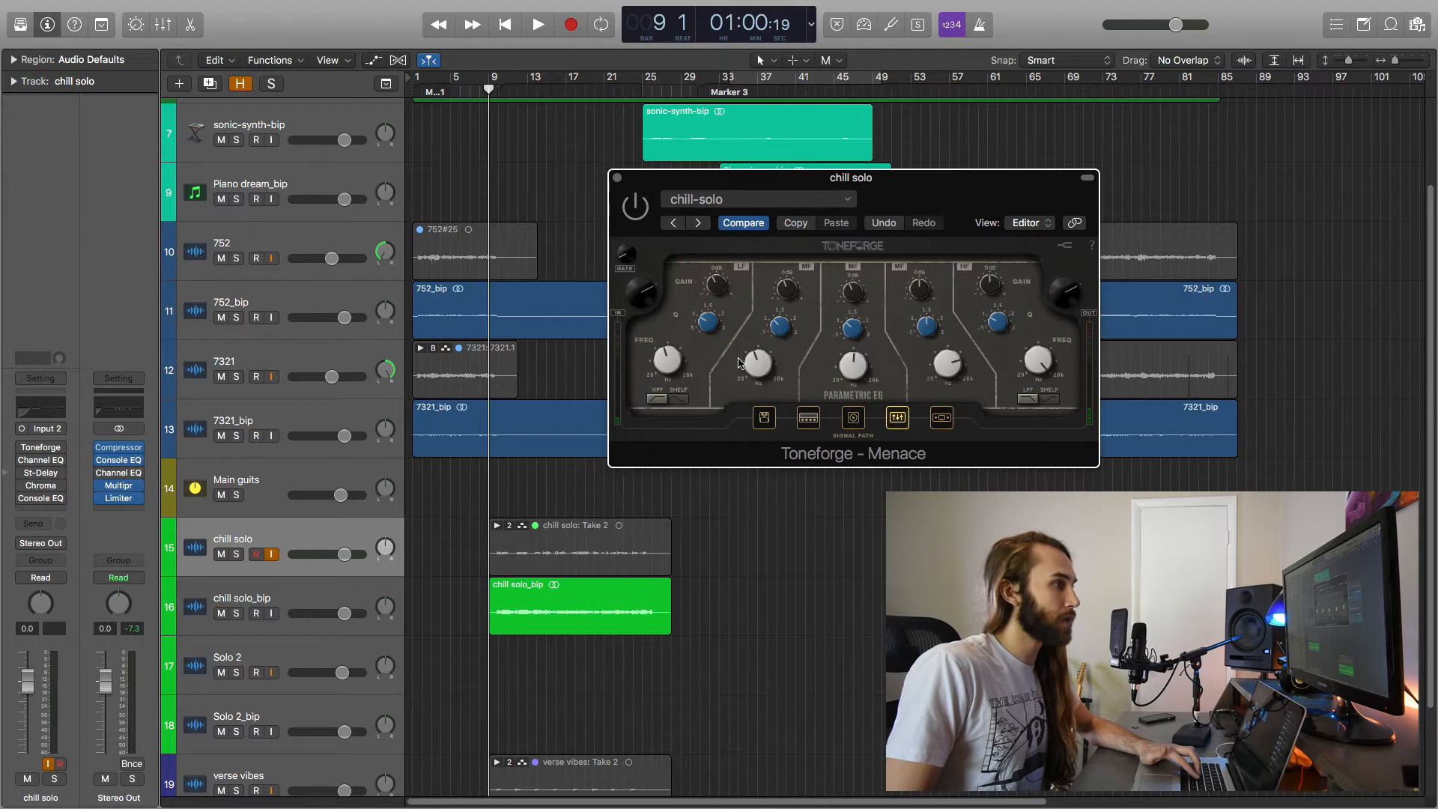
drag(763, 366, 758, 365)
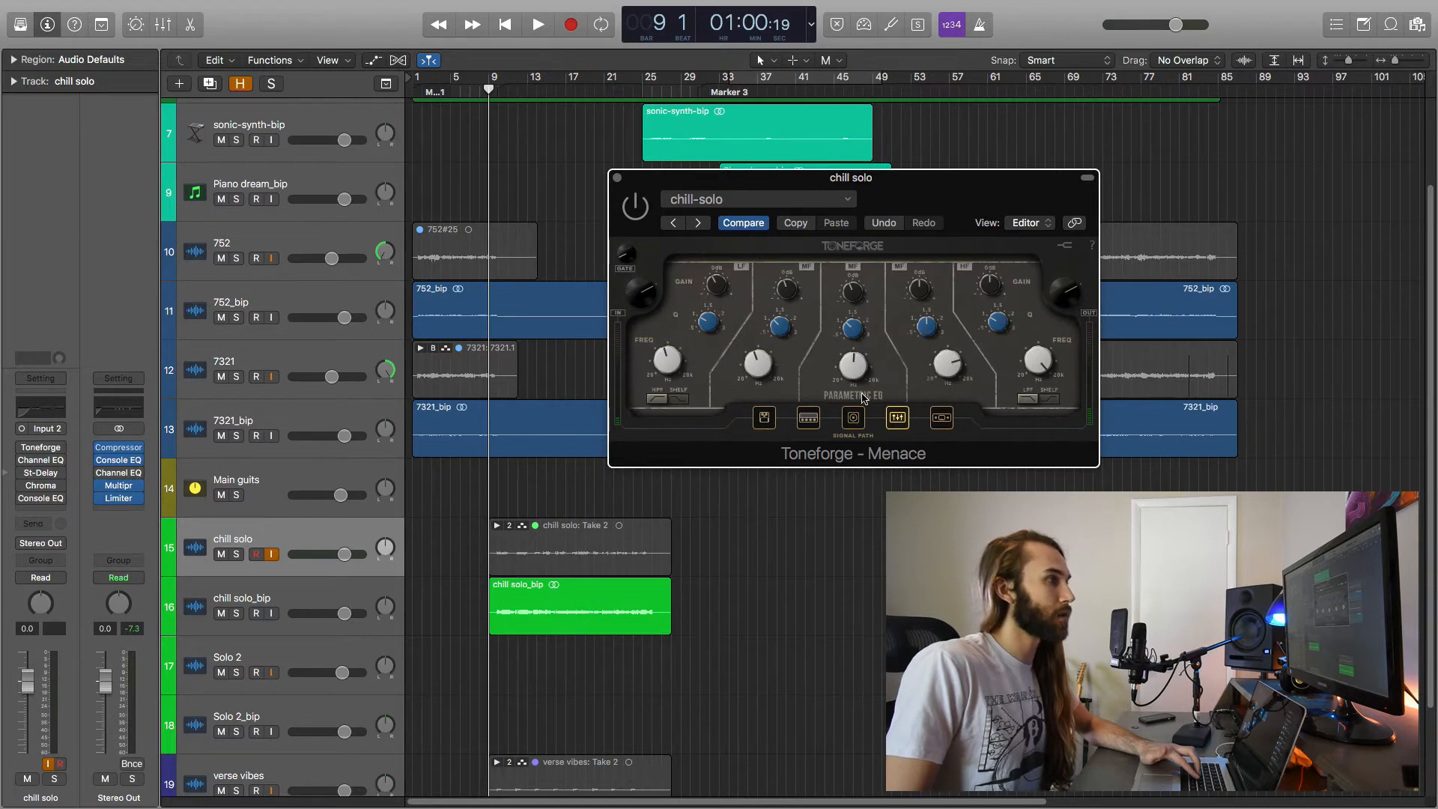
mouse_move(852, 369)
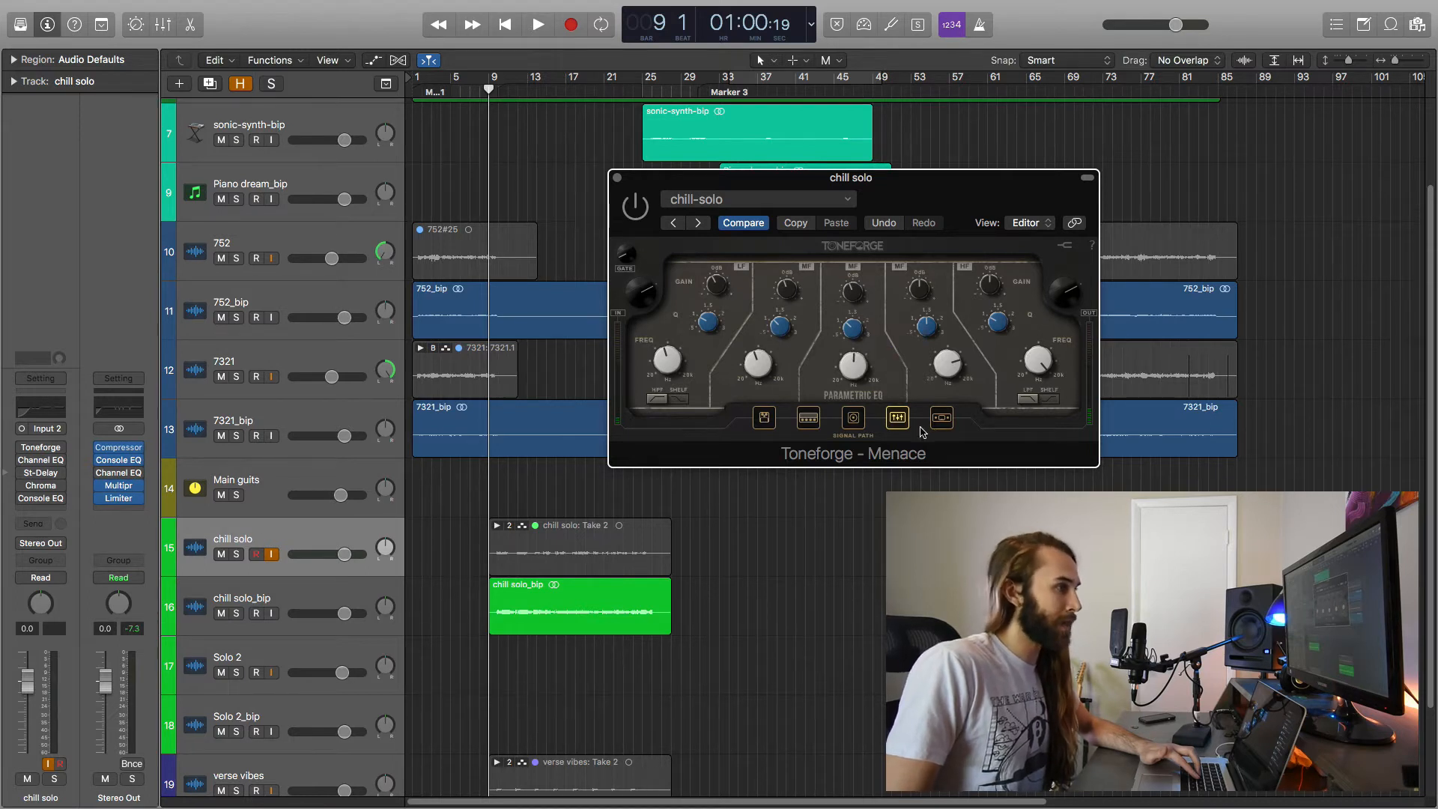
click(618, 179)
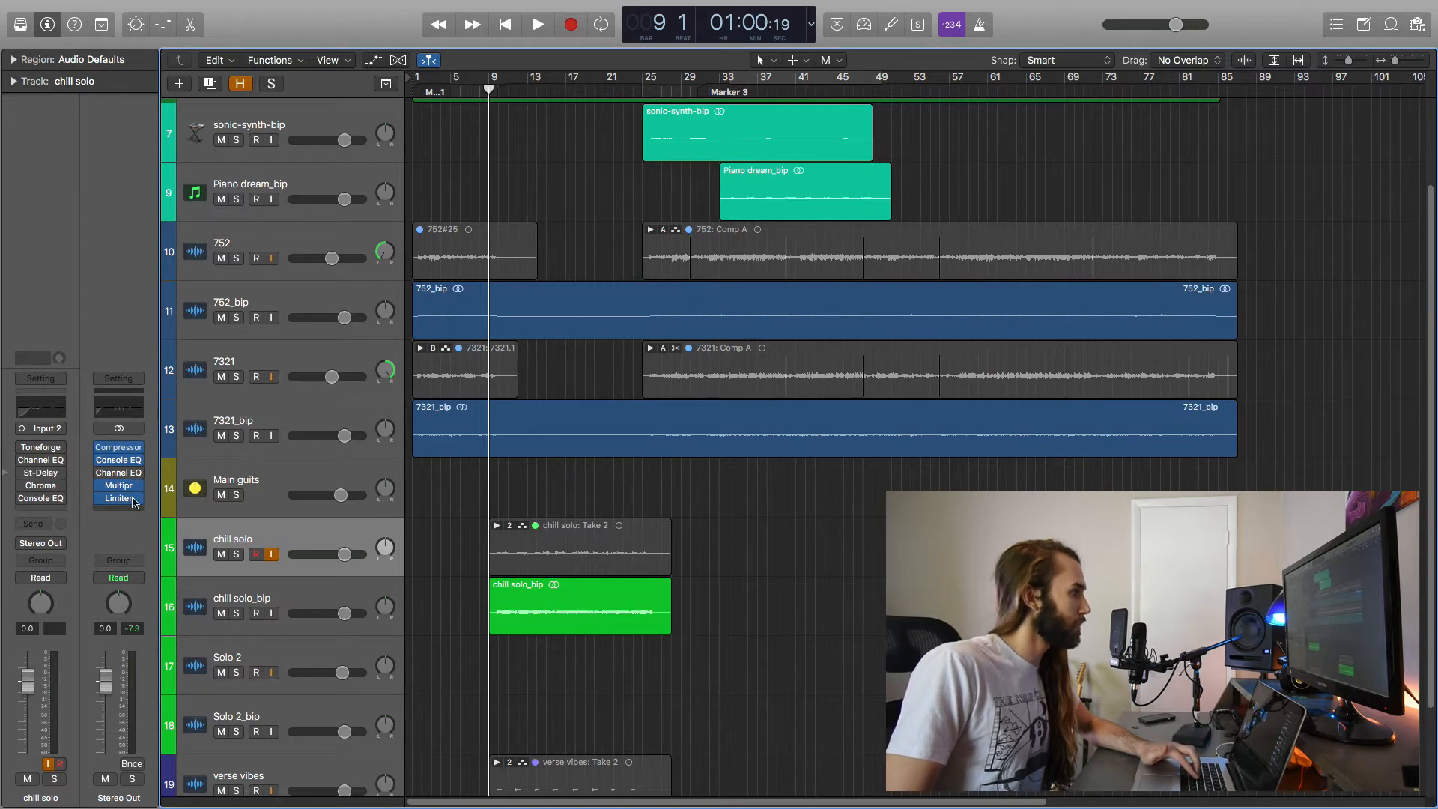
- Open the chill solo track's Channel EQ, review its curve and band settings, then close it
click(41, 460)
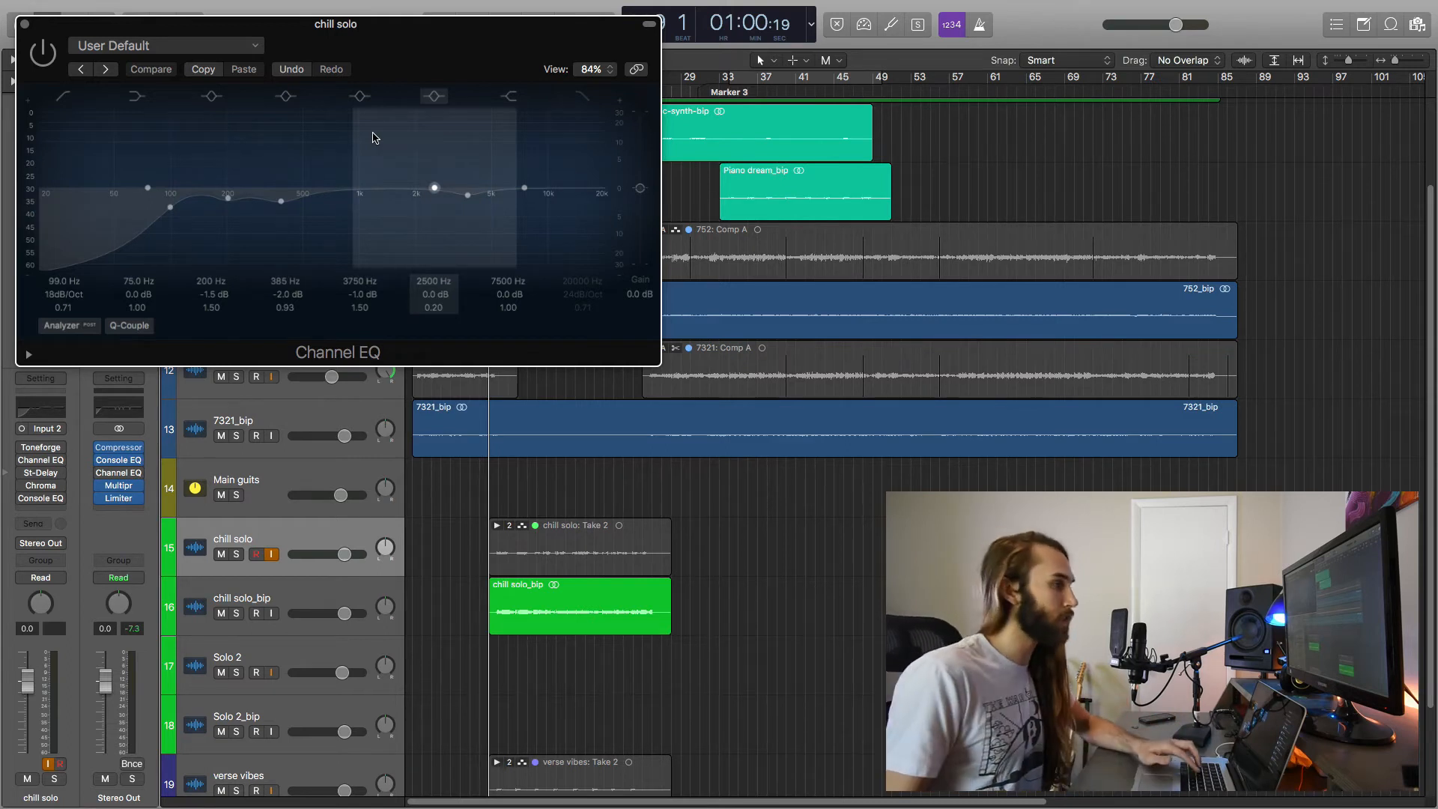
drag(497, 53, 647, 87)
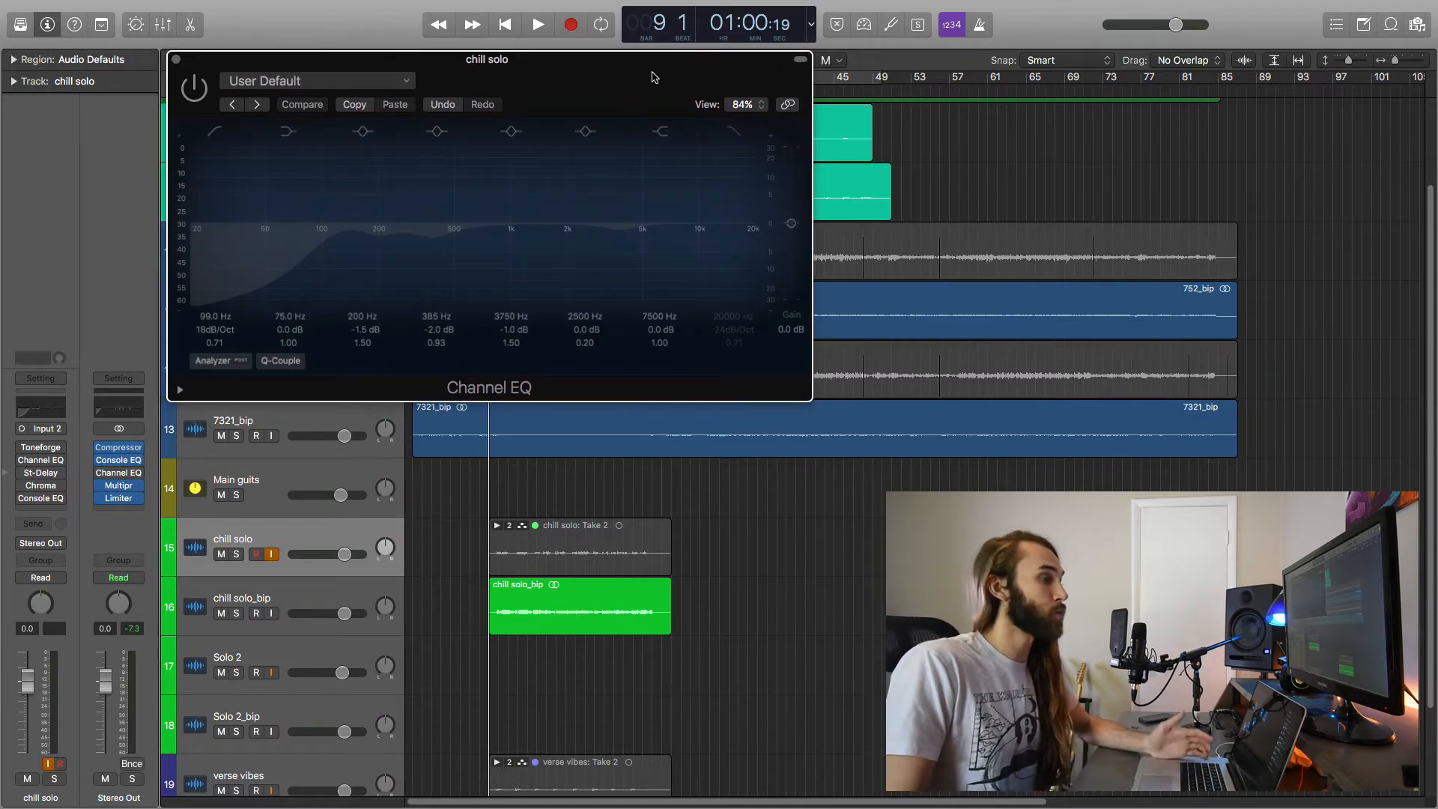
drag(651, 75, 756, 119)
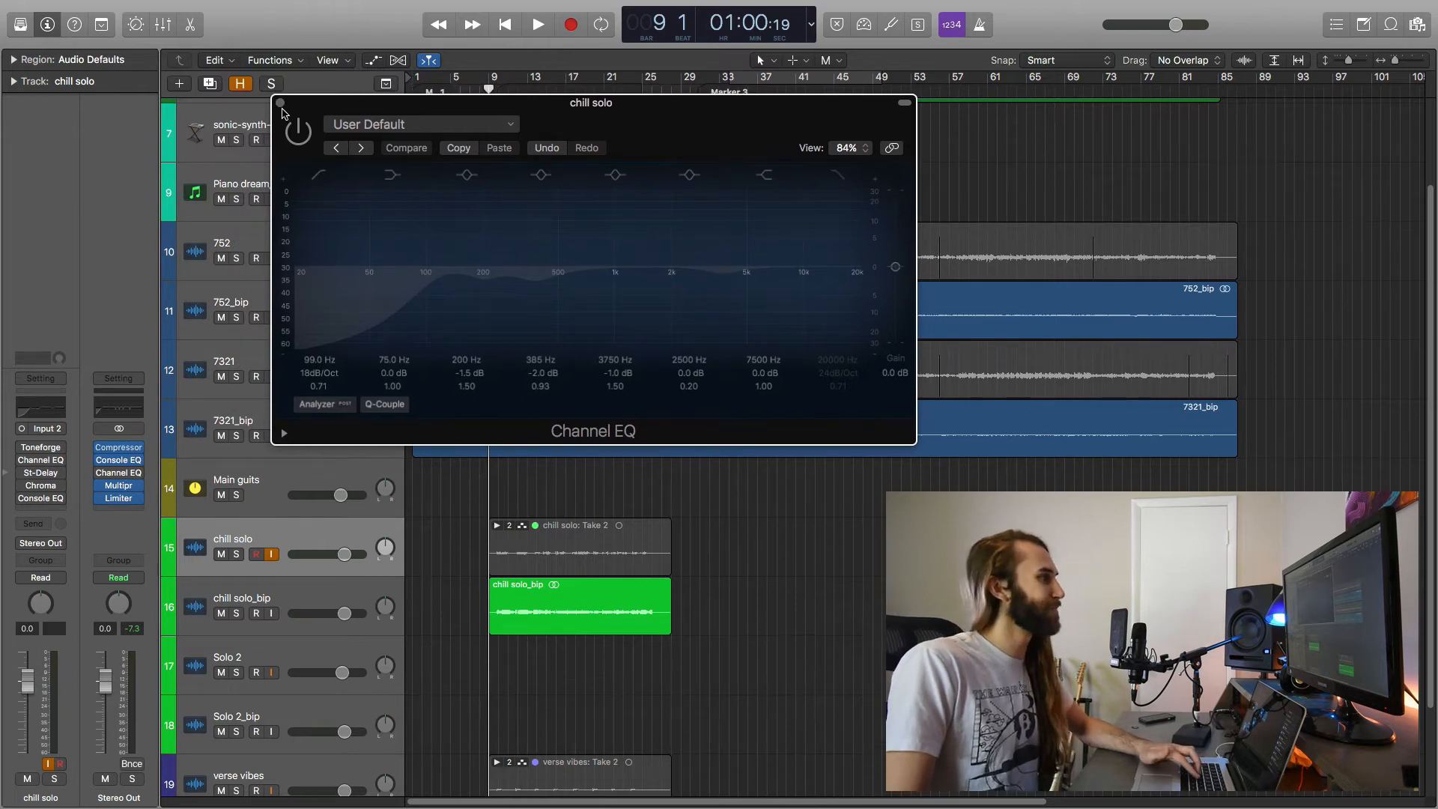
click(280, 103)
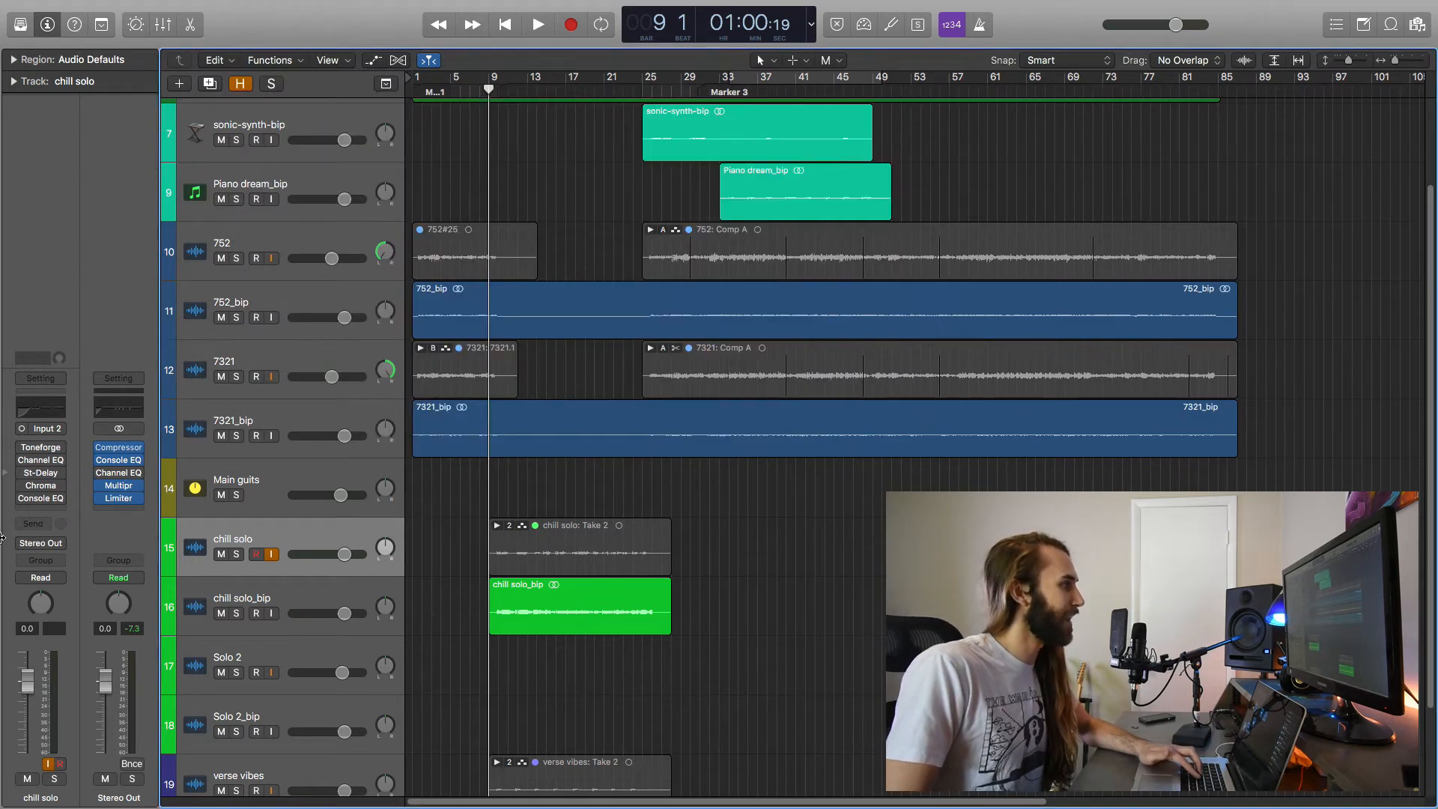
- Open the chill solo track's Stereo Delay, review the left, right and output mix settings, then close it
mouse_move(44, 474)
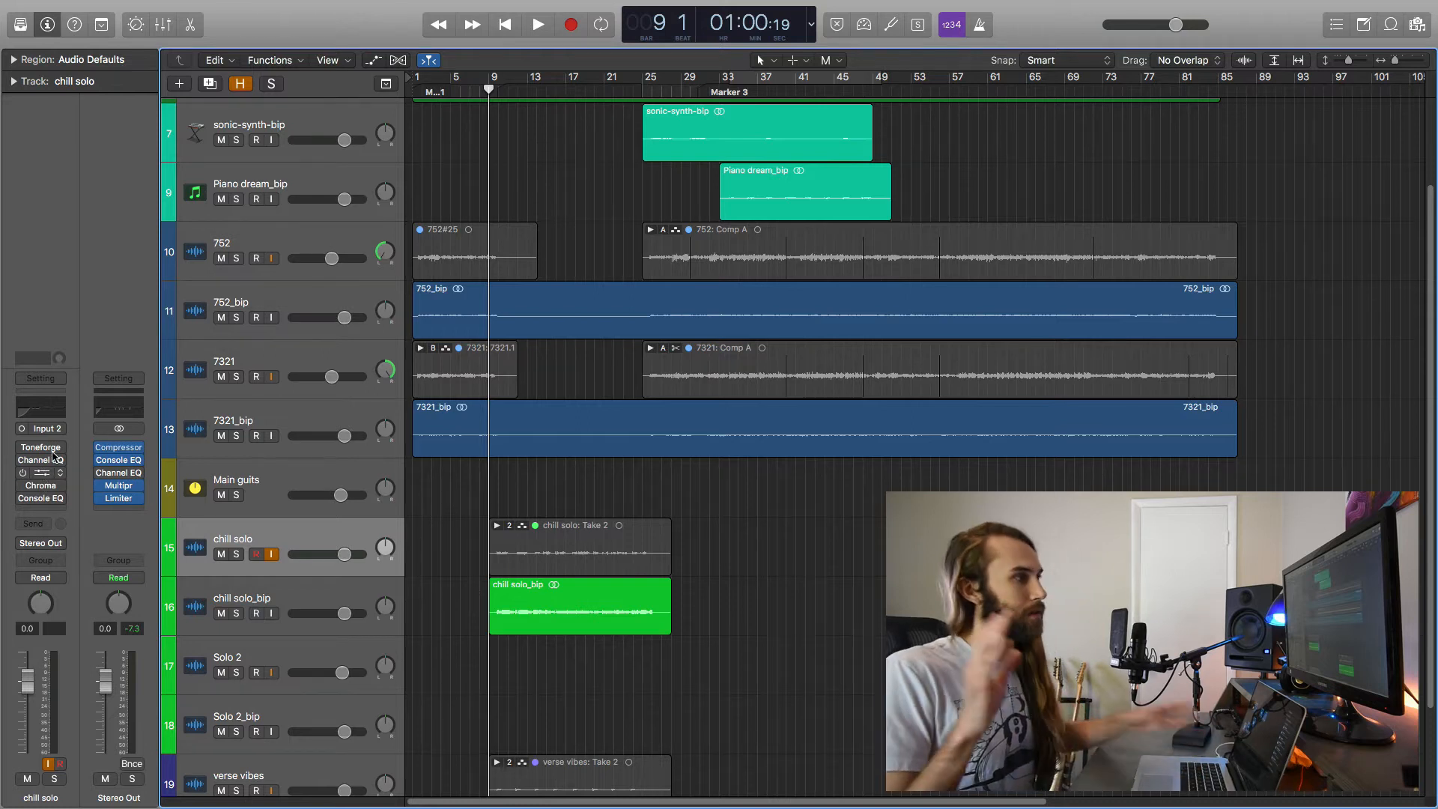
click(54, 455)
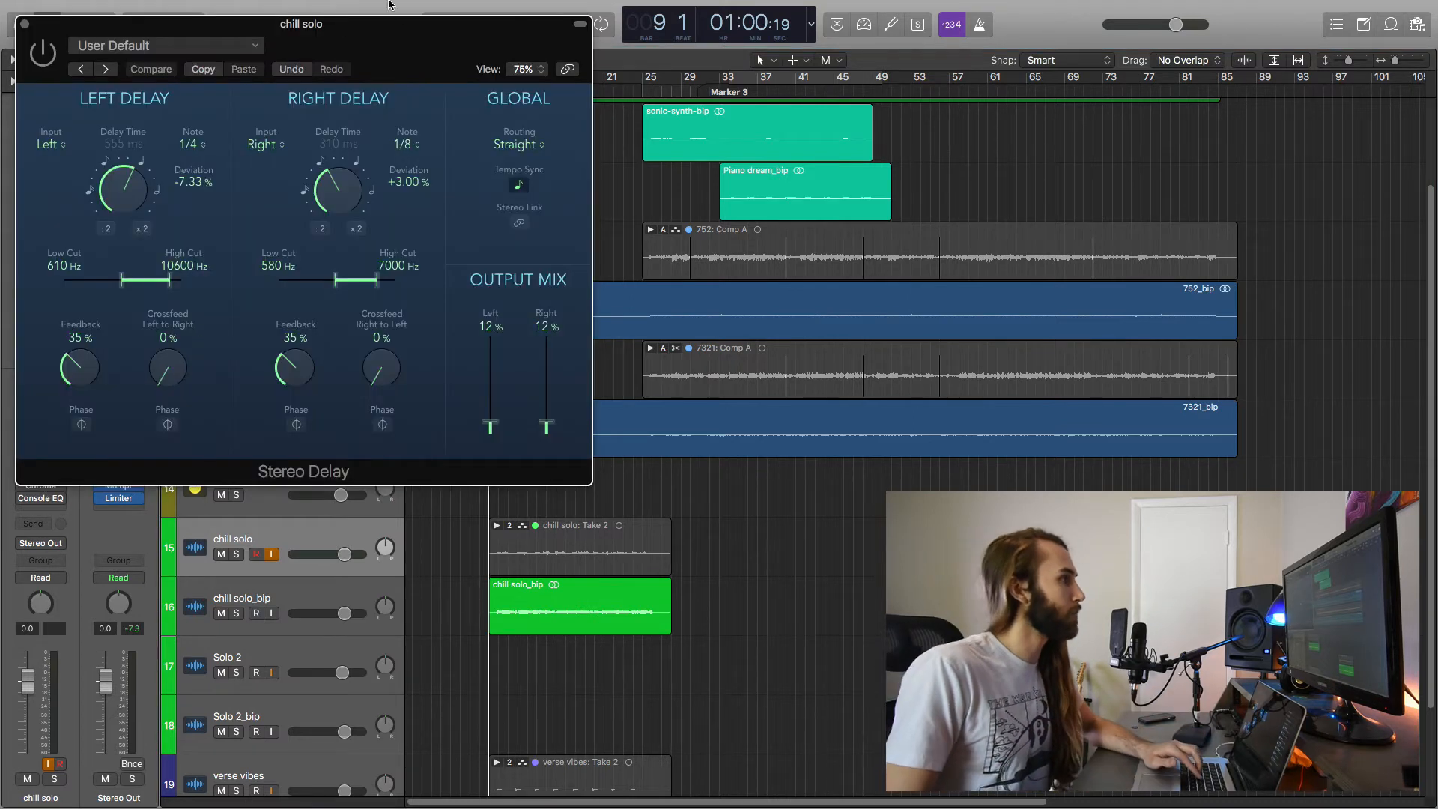
drag(409, 45, 544, 49)
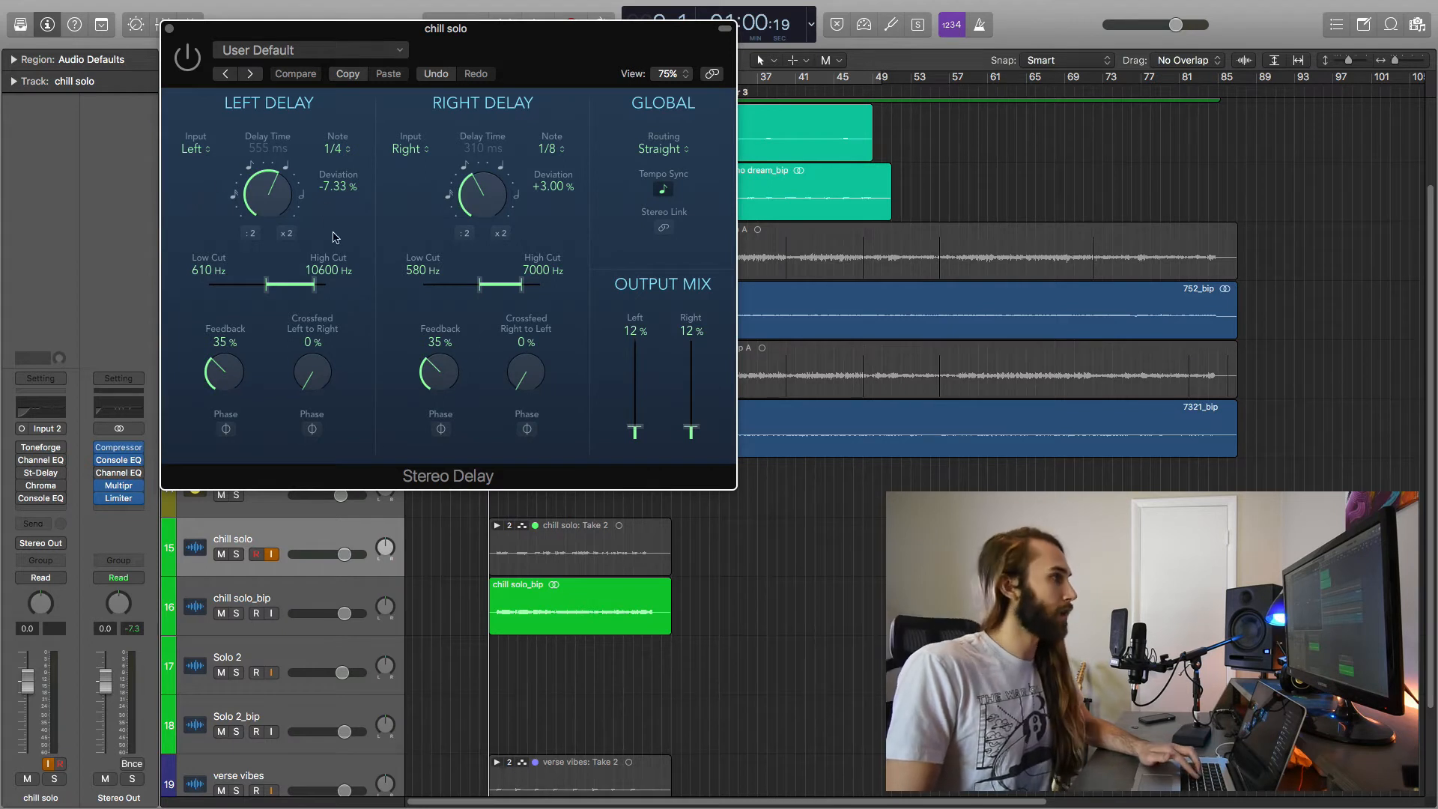
click(170, 30)
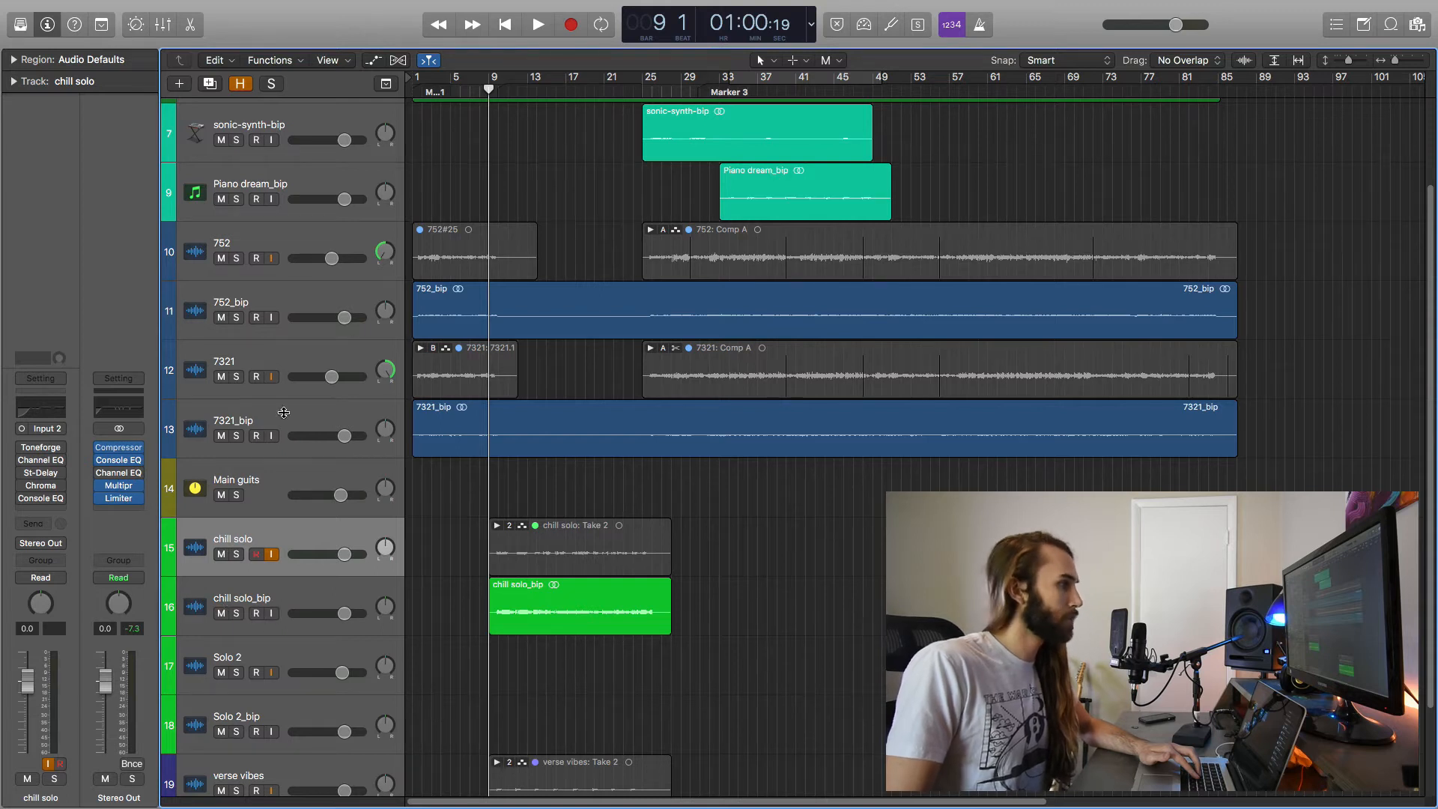
- Open ChromaVerb on the chill solo track to view its reverb settings
scroll(516, 243, down, 2)
scroll(530, 282, up, 5)
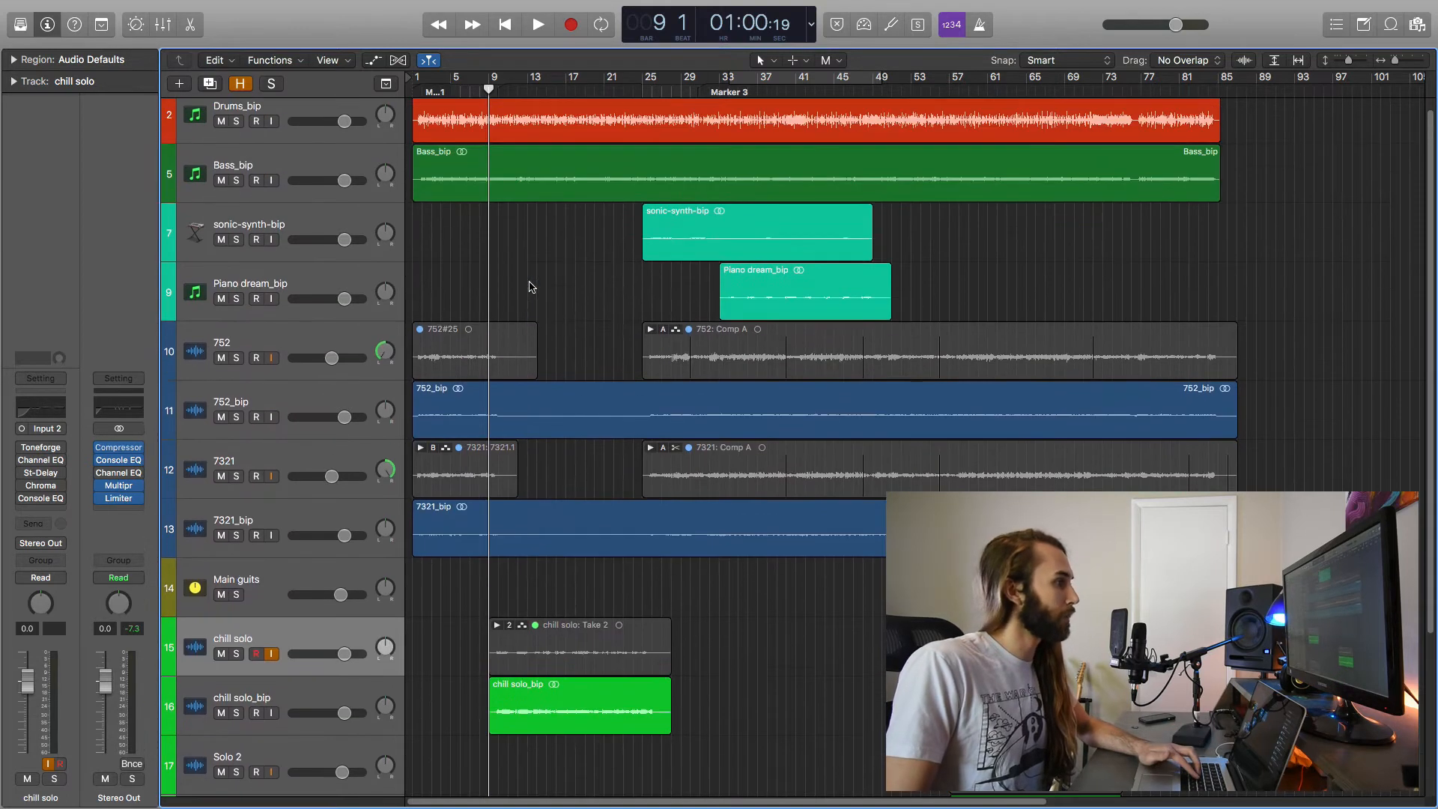
mouse_move(42, 491)
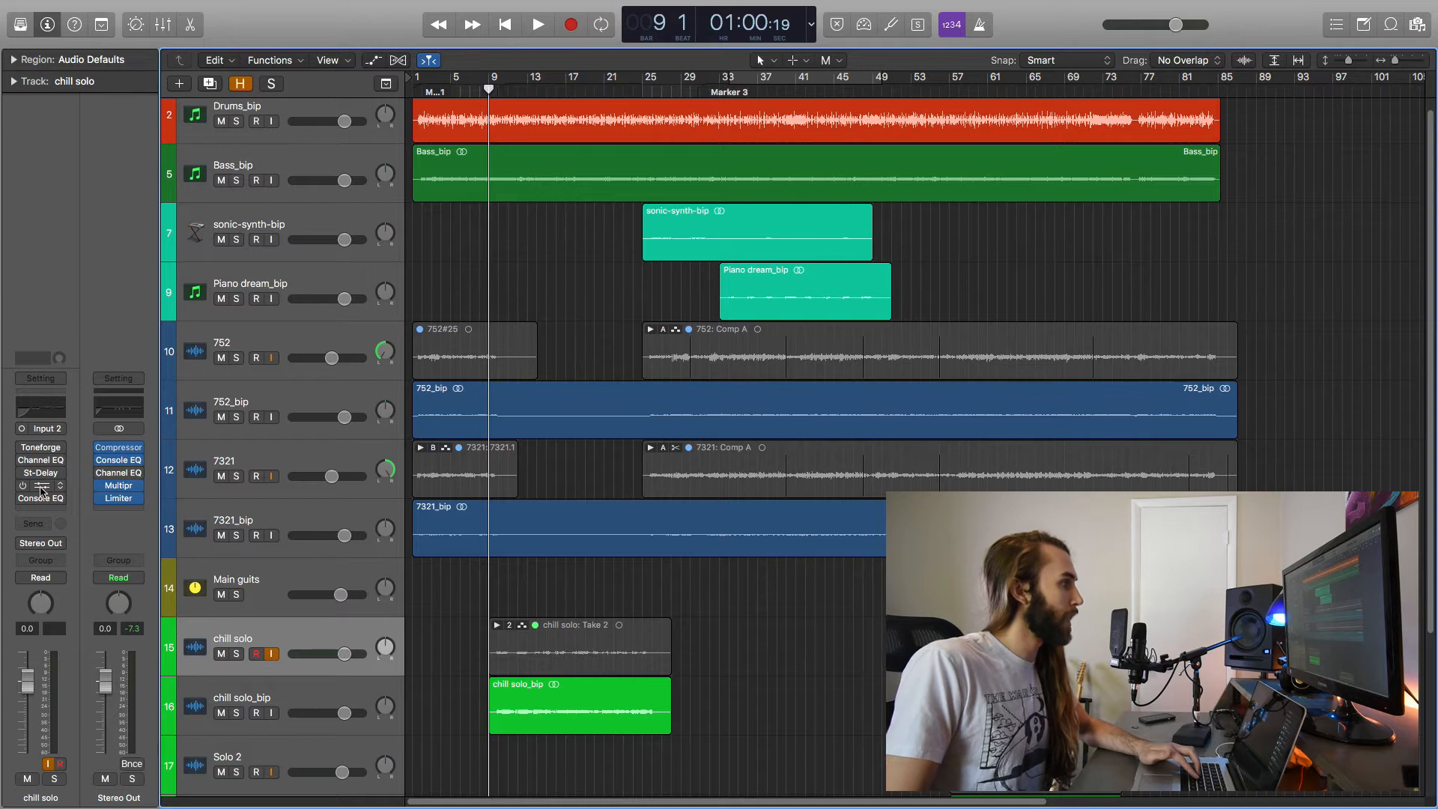
click(41, 486)
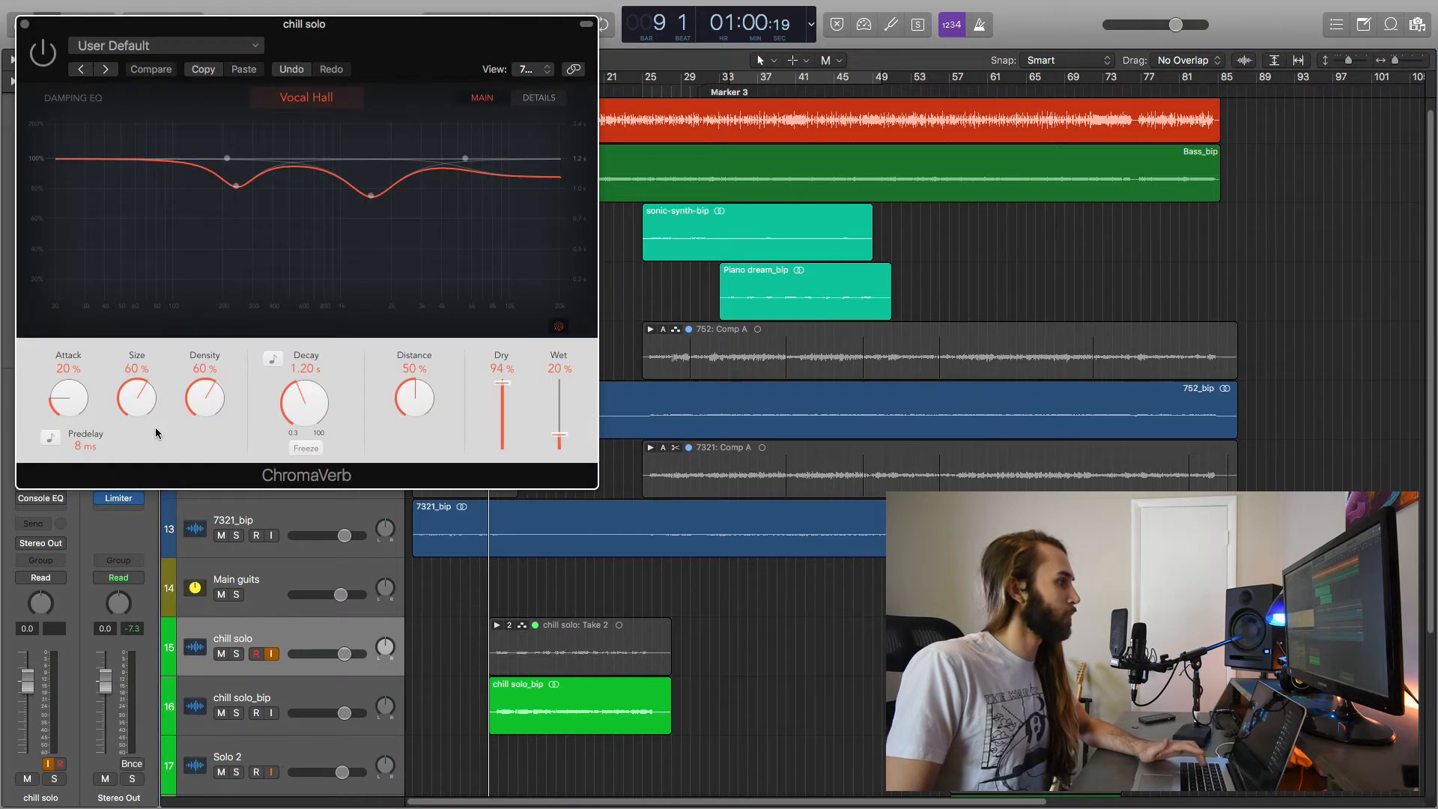
- Review the chill solo track's ChromaVerb damping curve, decay, and dry and wet levels, then close the plugin
drag(391, 63, 890, 113)
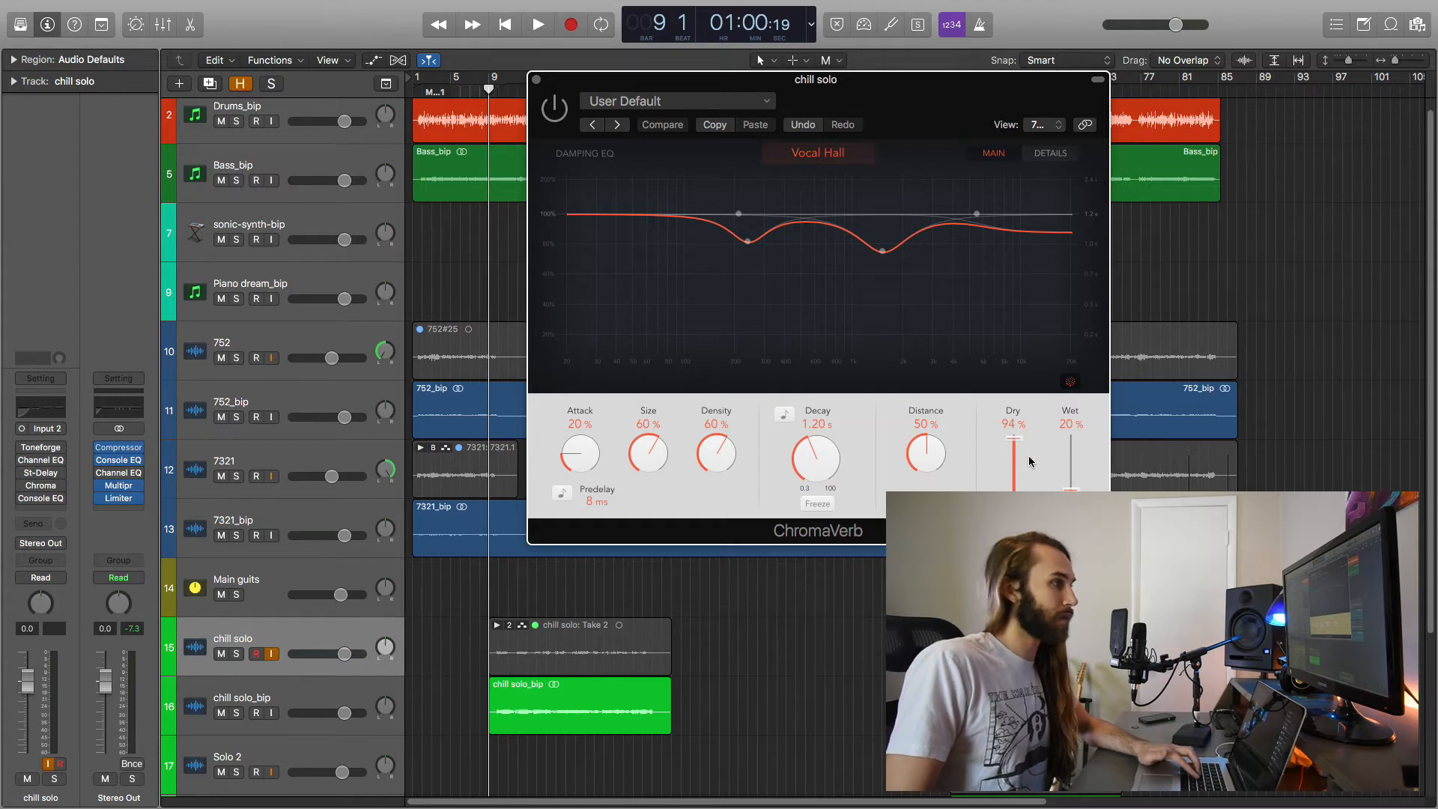
click(538, 80)
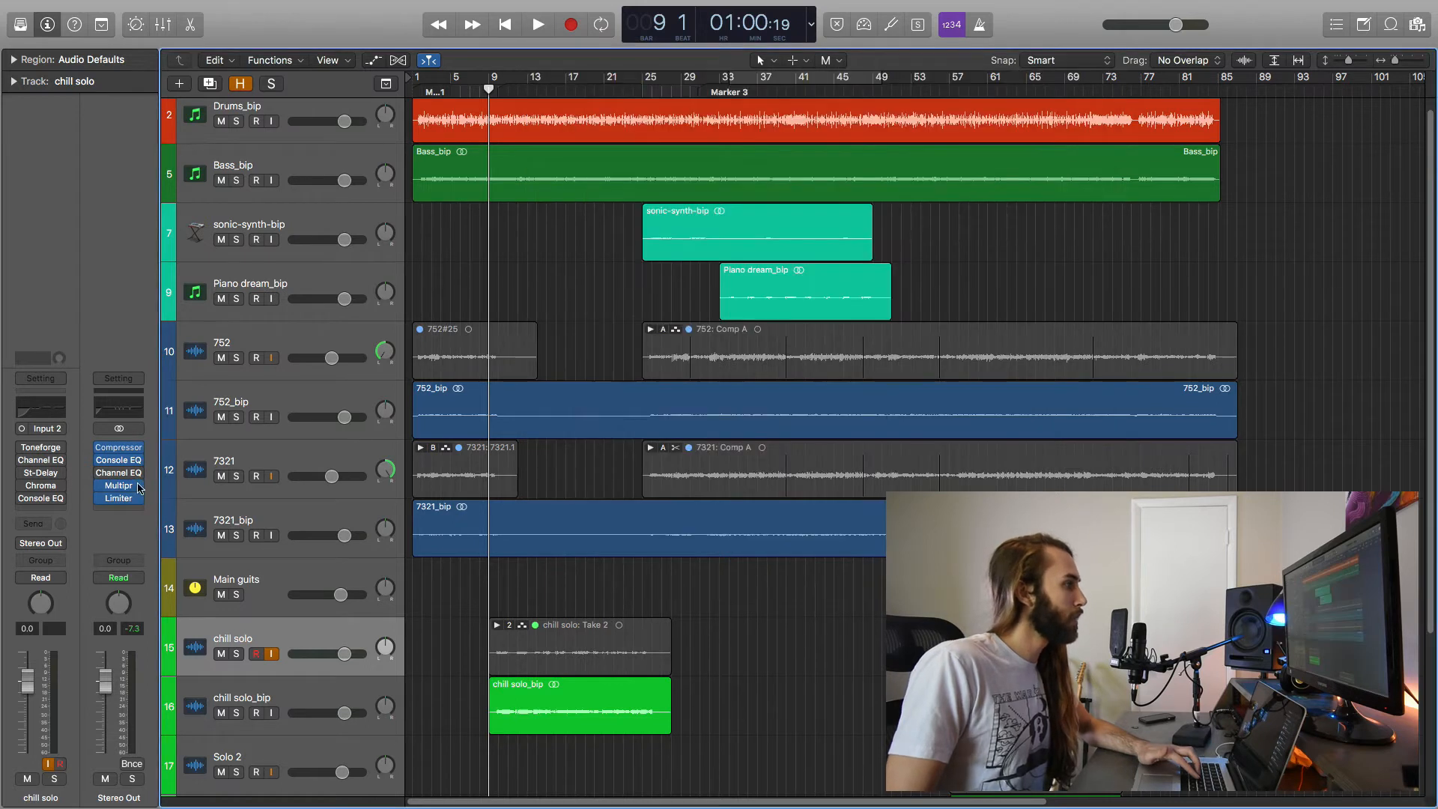
- Open the chill solo track's Vintage Console EQ, review its mid frequency, high gain and drive settings, then close it
click(41, 499)
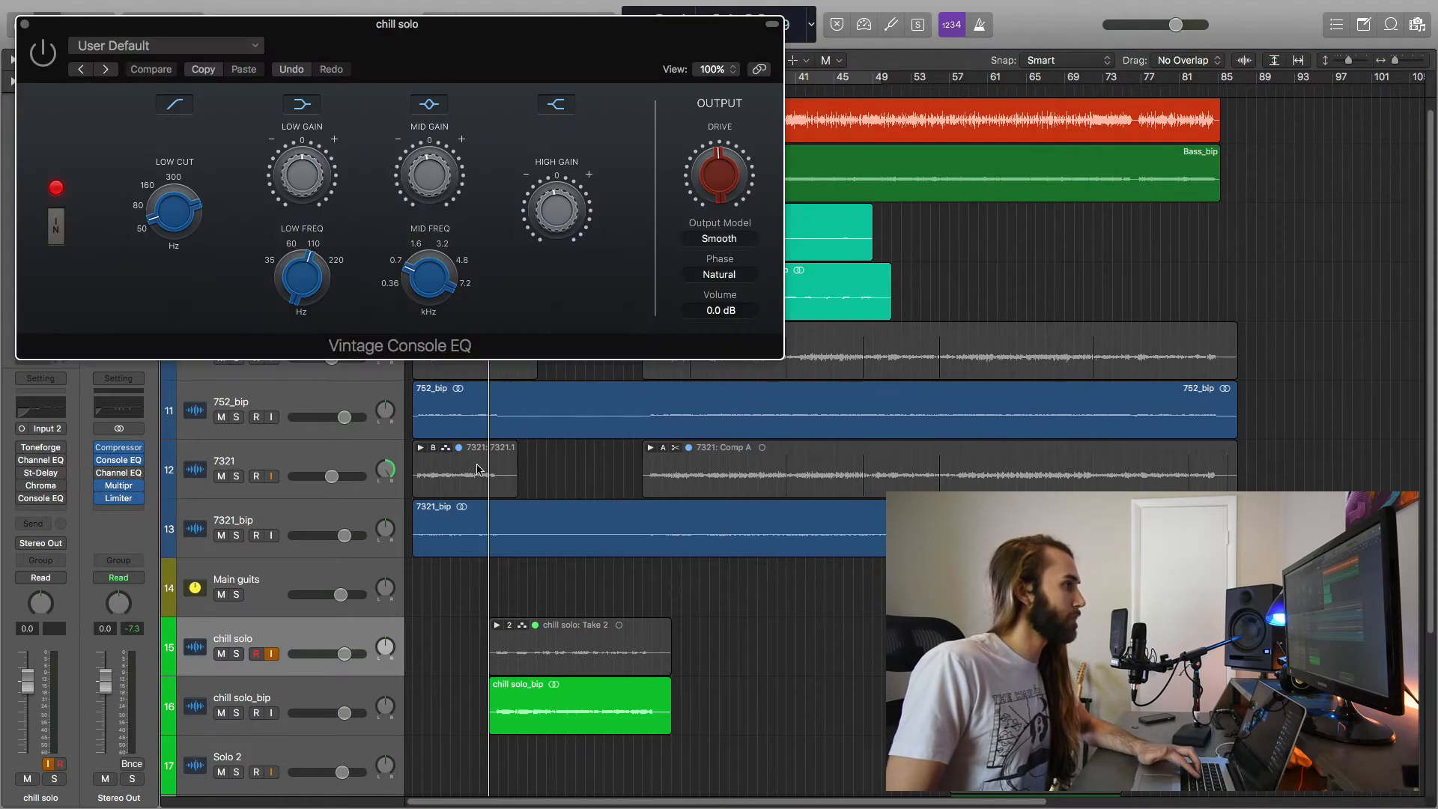
drag(575, 23, 983, 146)
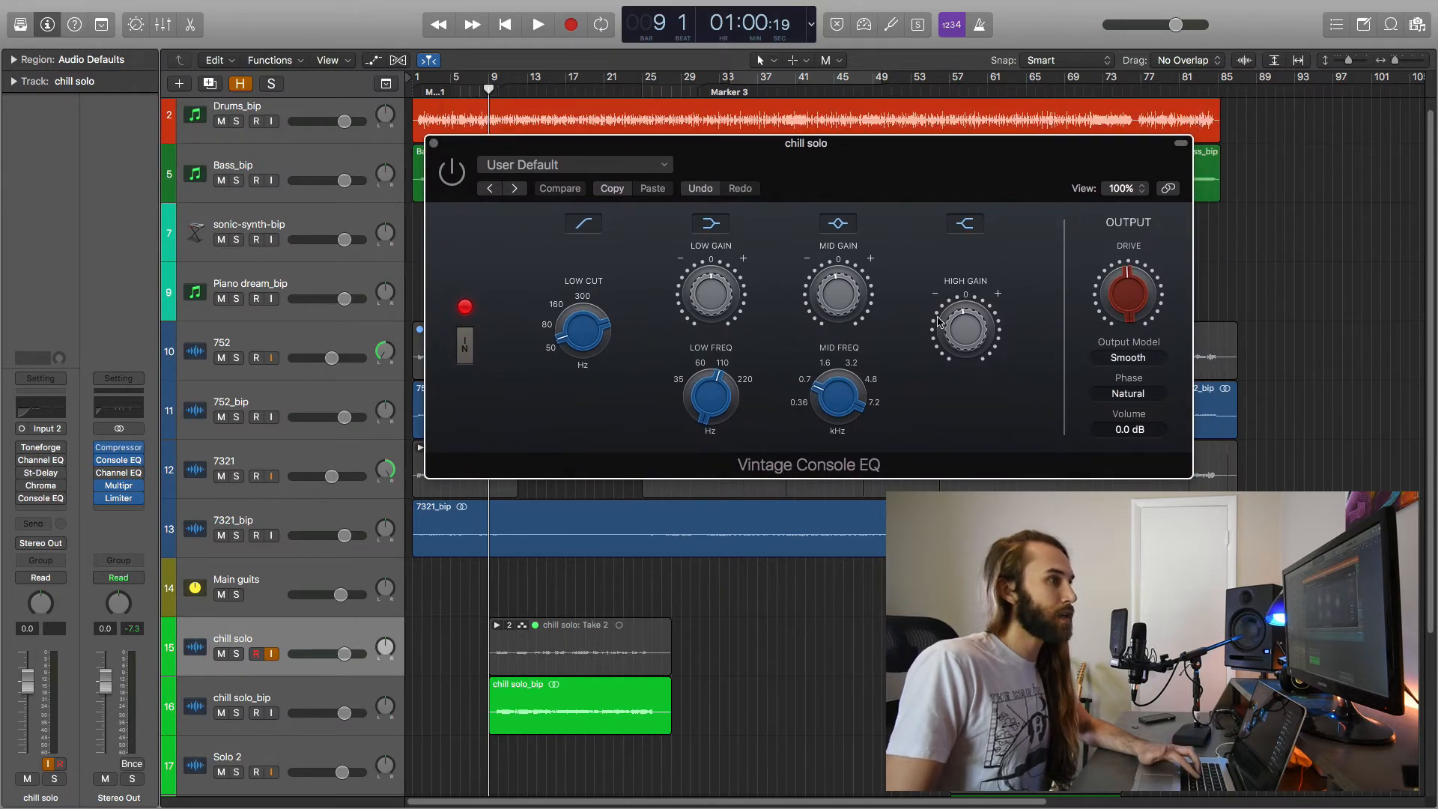
mouse_move(838, 299)
mouse_move(836, 388)
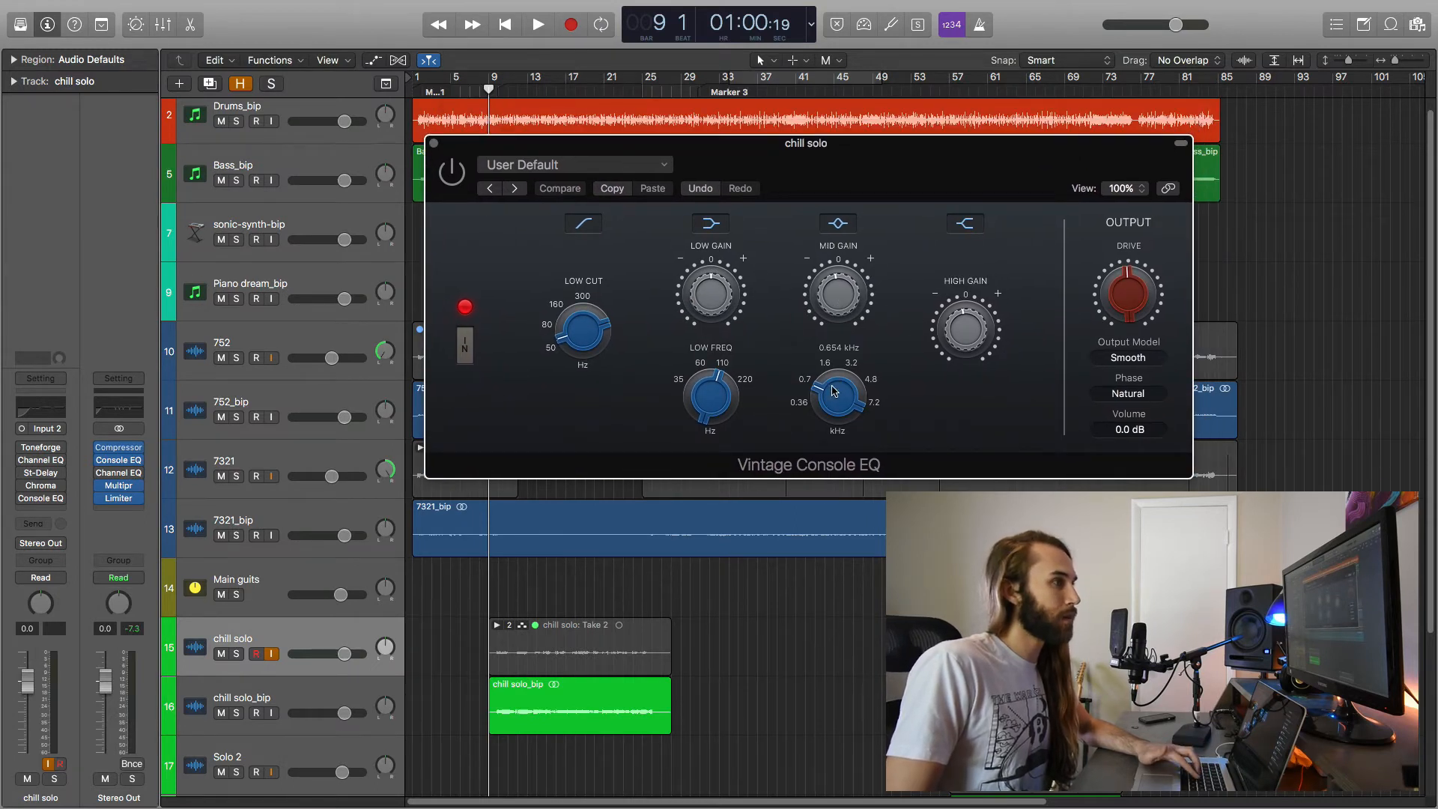
mouse_move(964, 335)
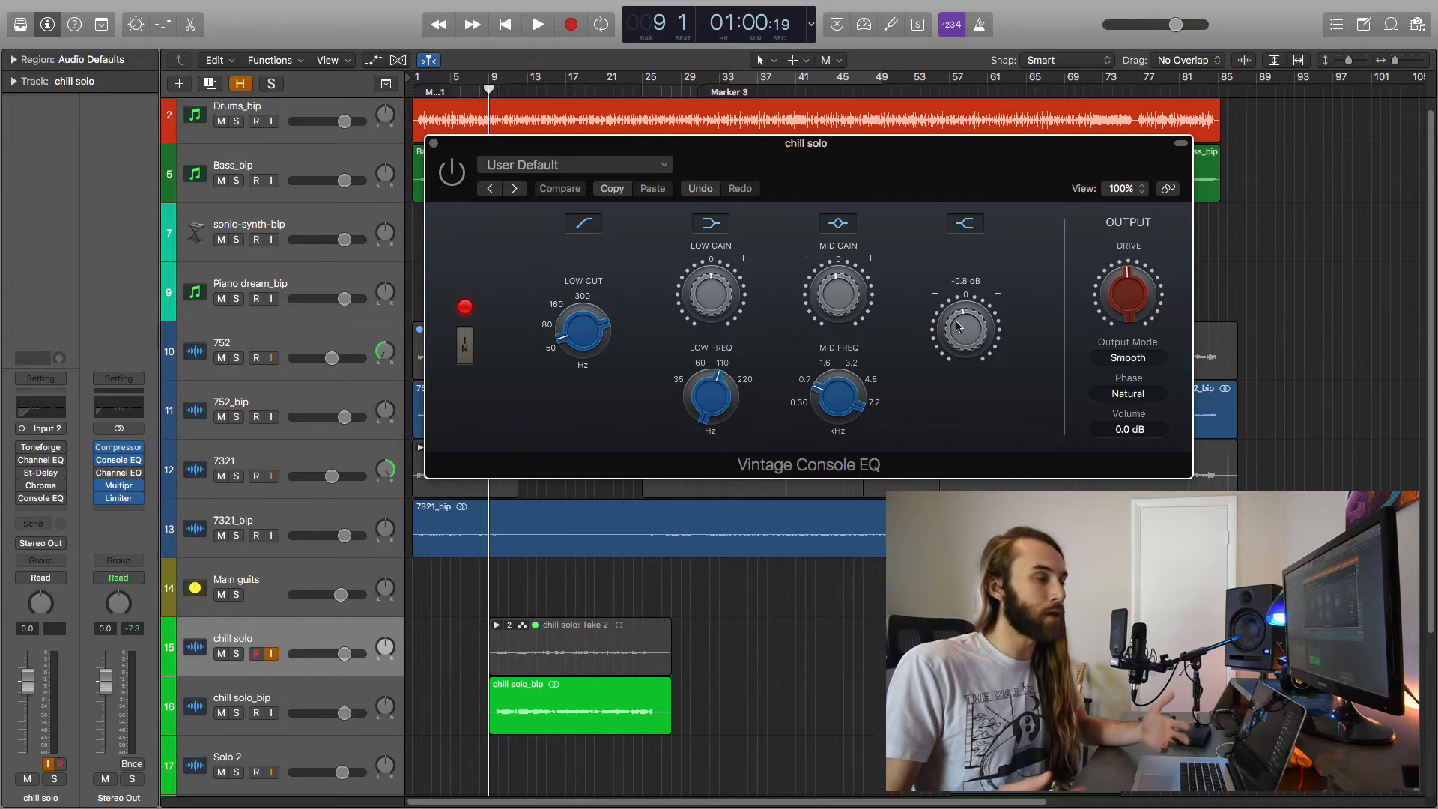
mouse_move(1164, 322)
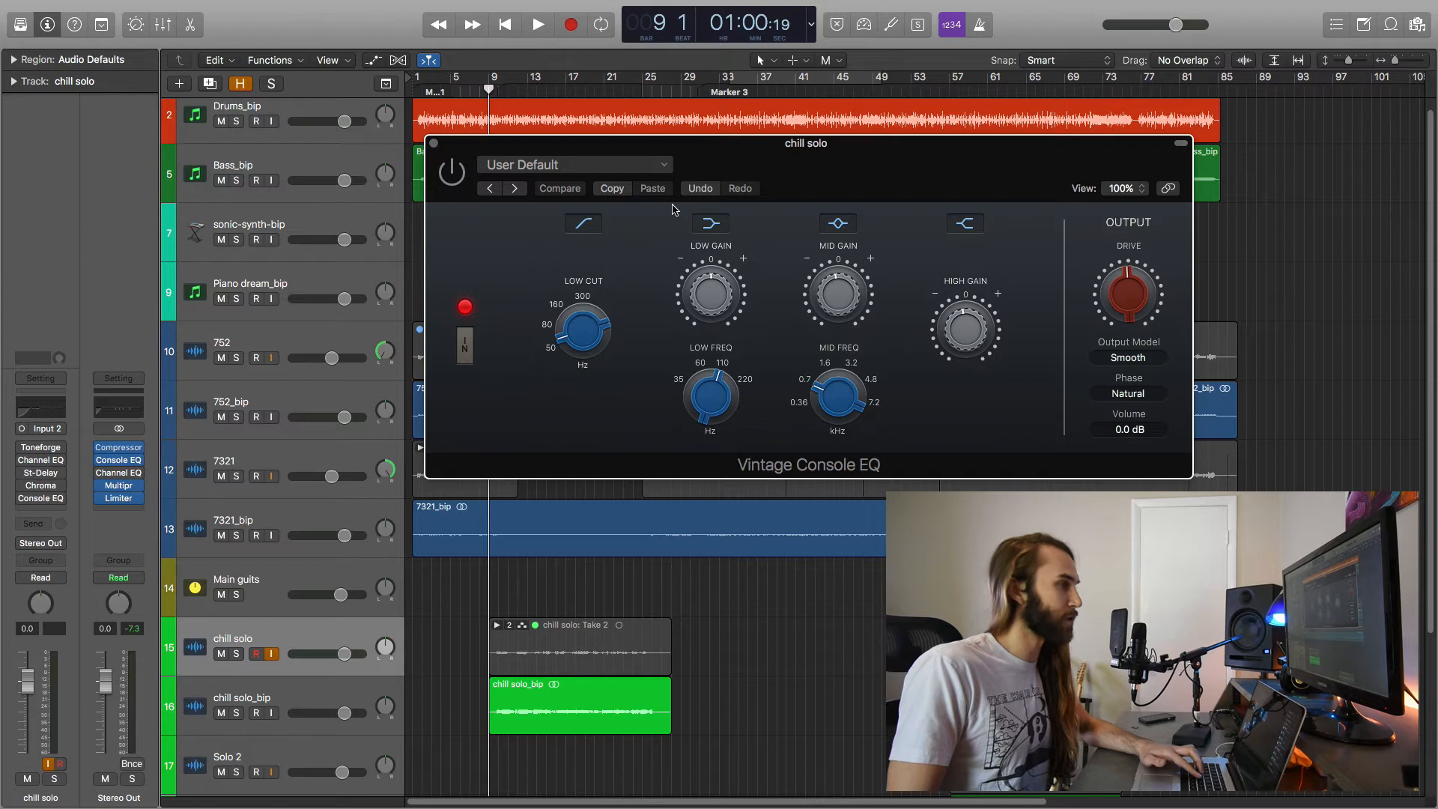
click(435, 145)
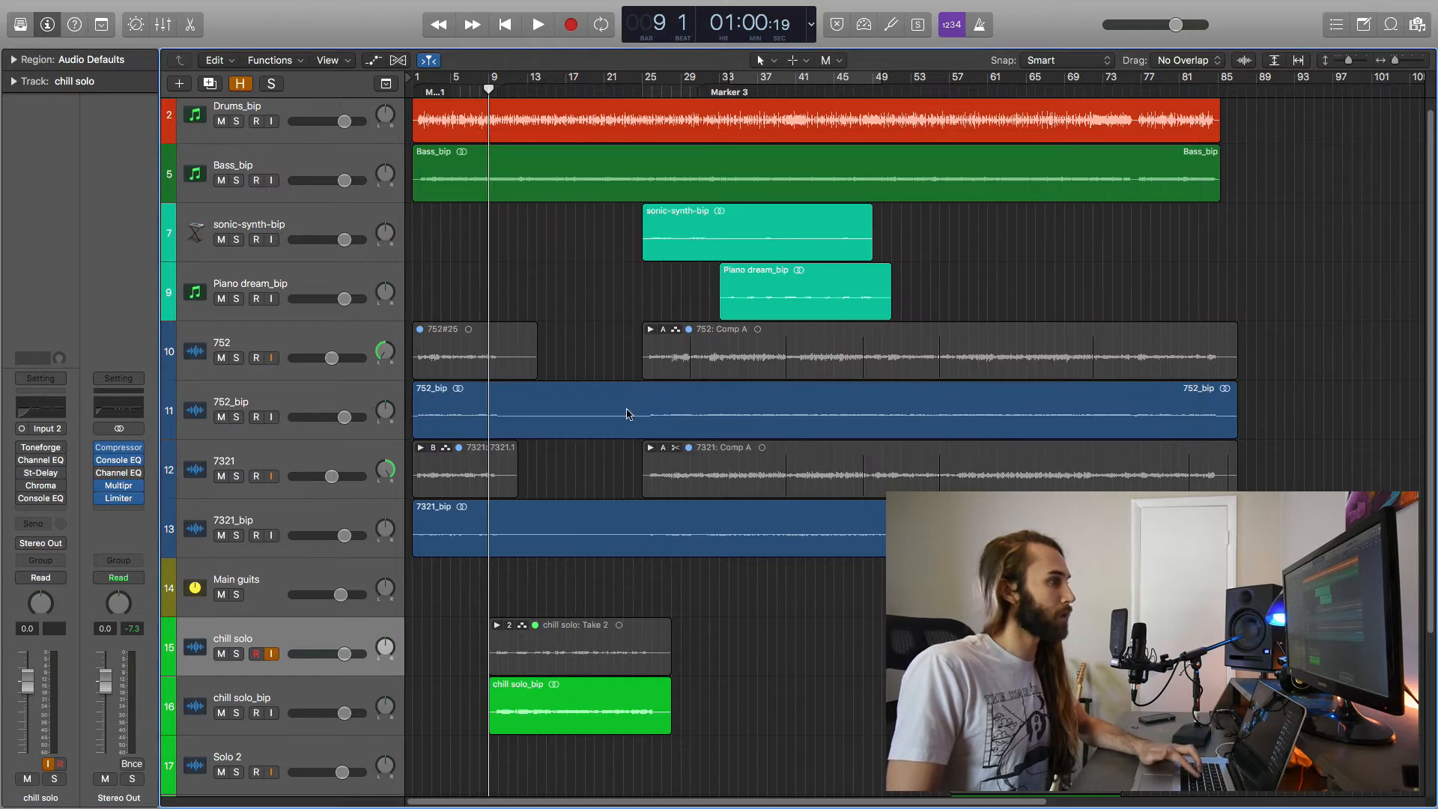
- Play the full arrangement from bar 23 through the start of the Marker 3 section, then stop playback
scroll(659, 411, down, 3)
scroll(702, 453, down, 2)
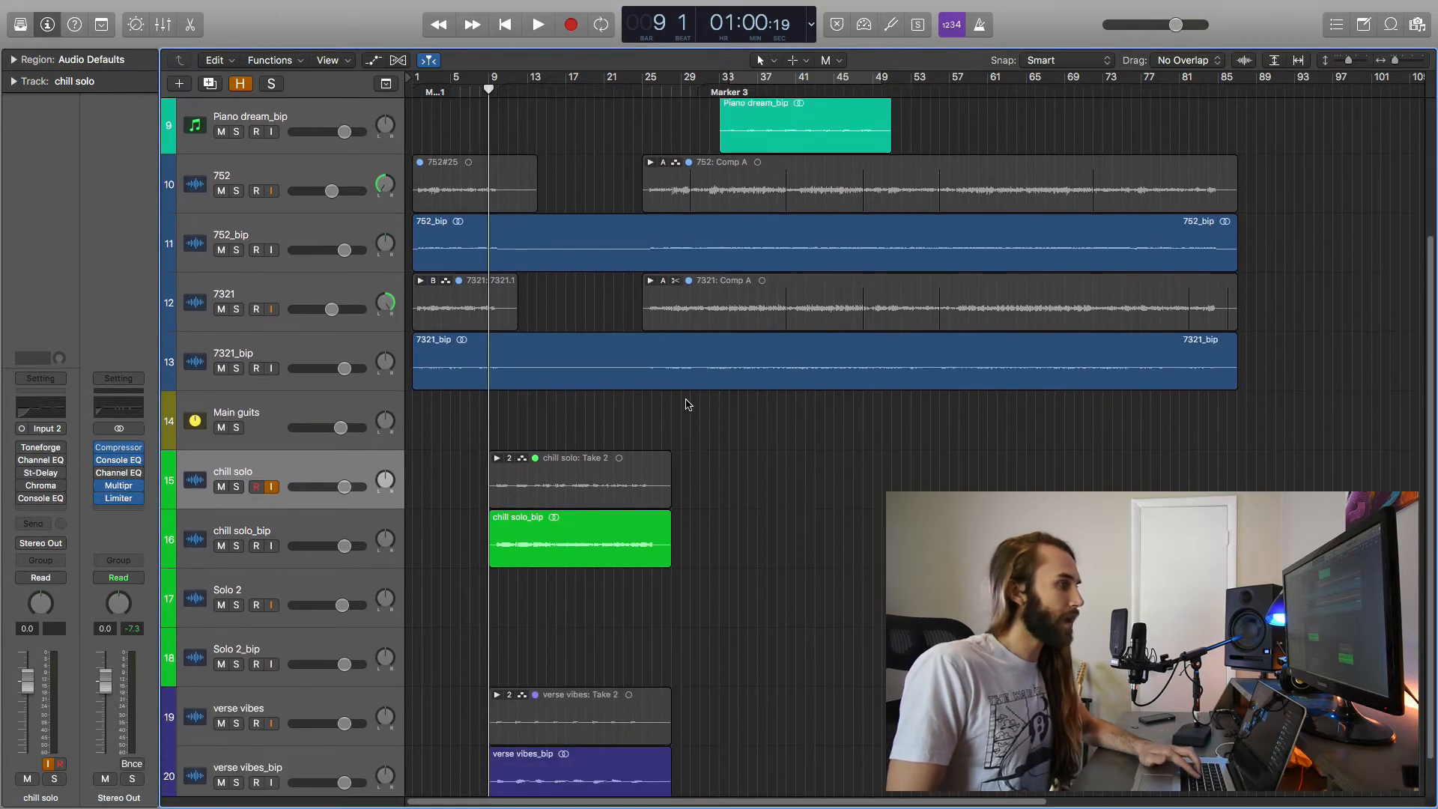
click(619, 90)
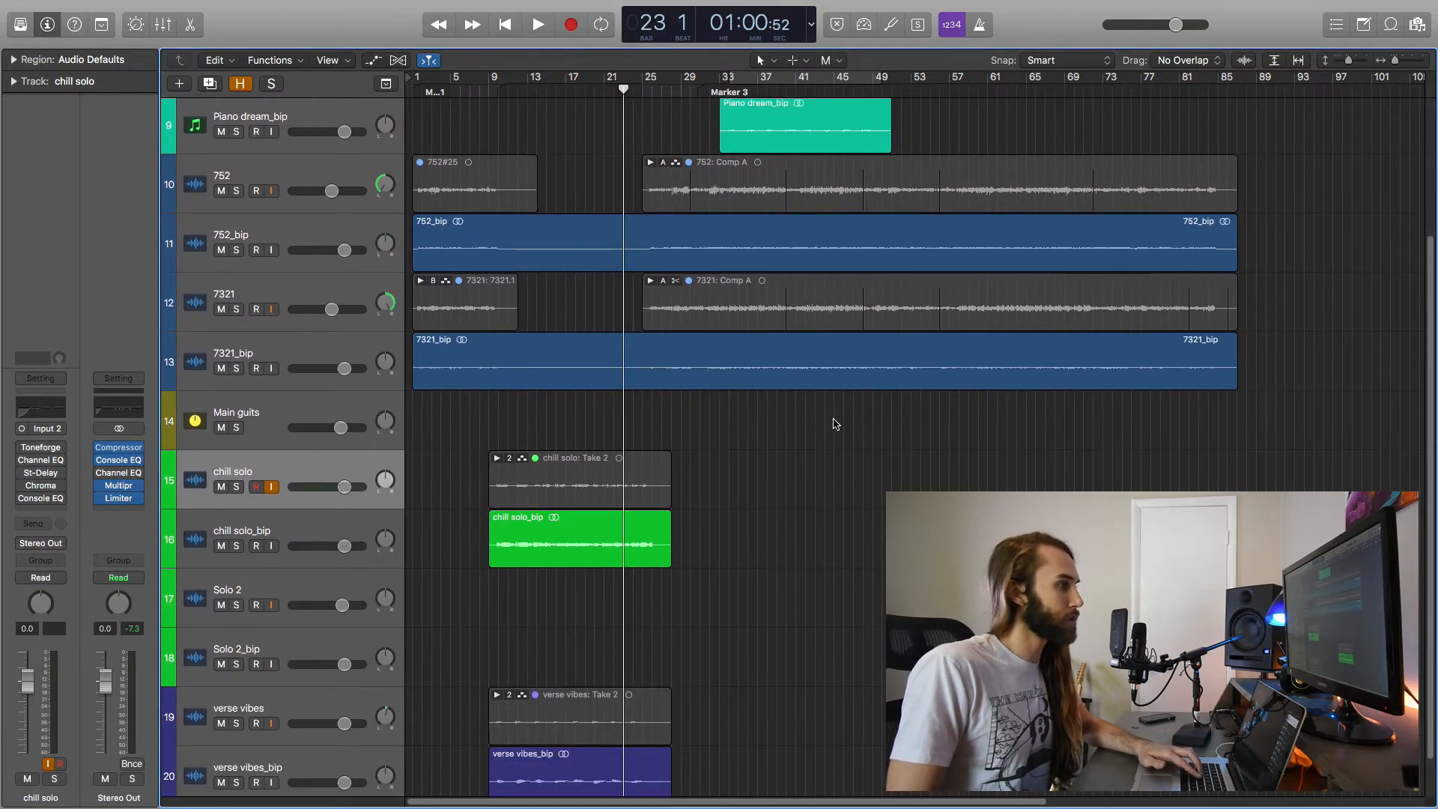
scroll(833, 421, down, 1)
key(space)
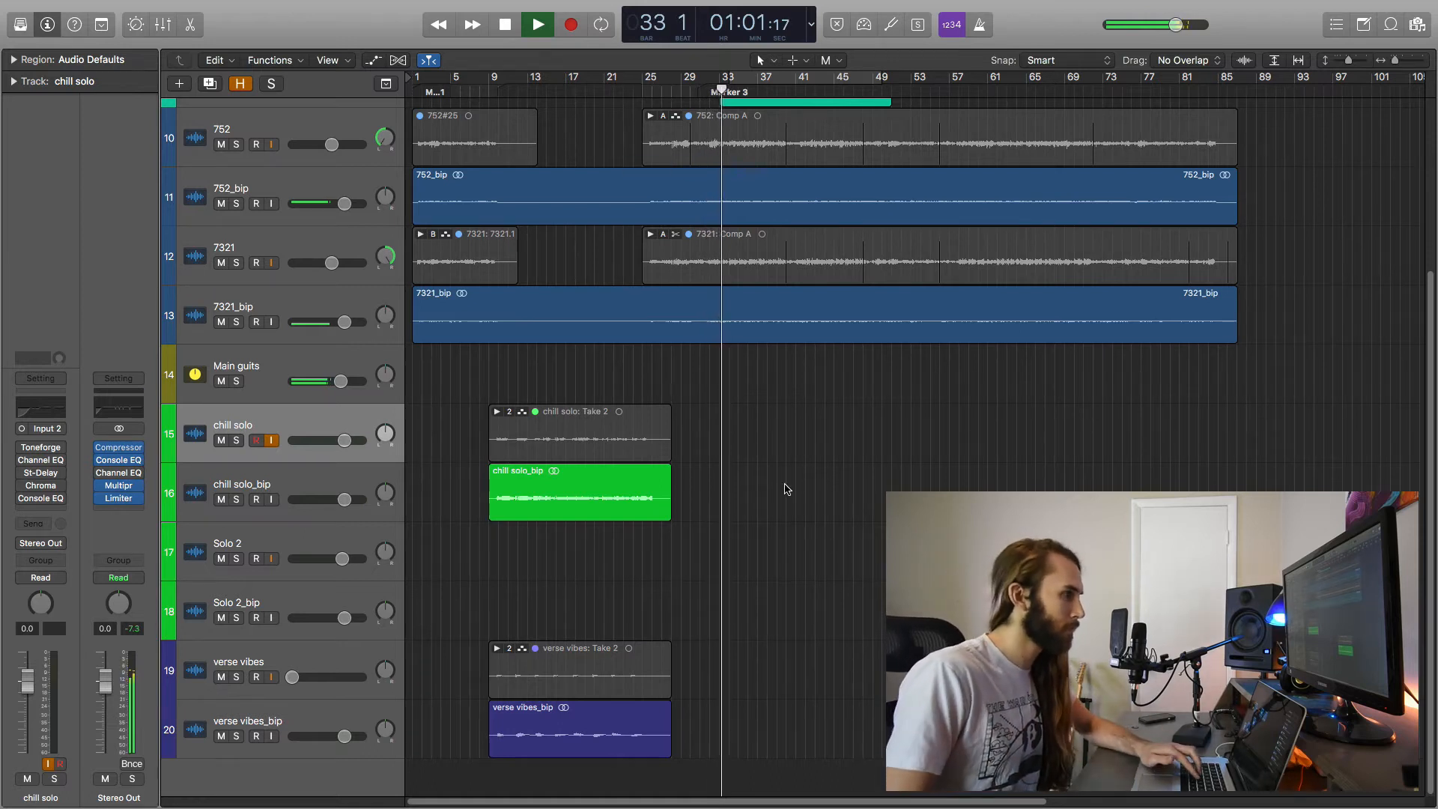
scroll(761, 427, up, 5)
scroll(756, 587, down, 2)
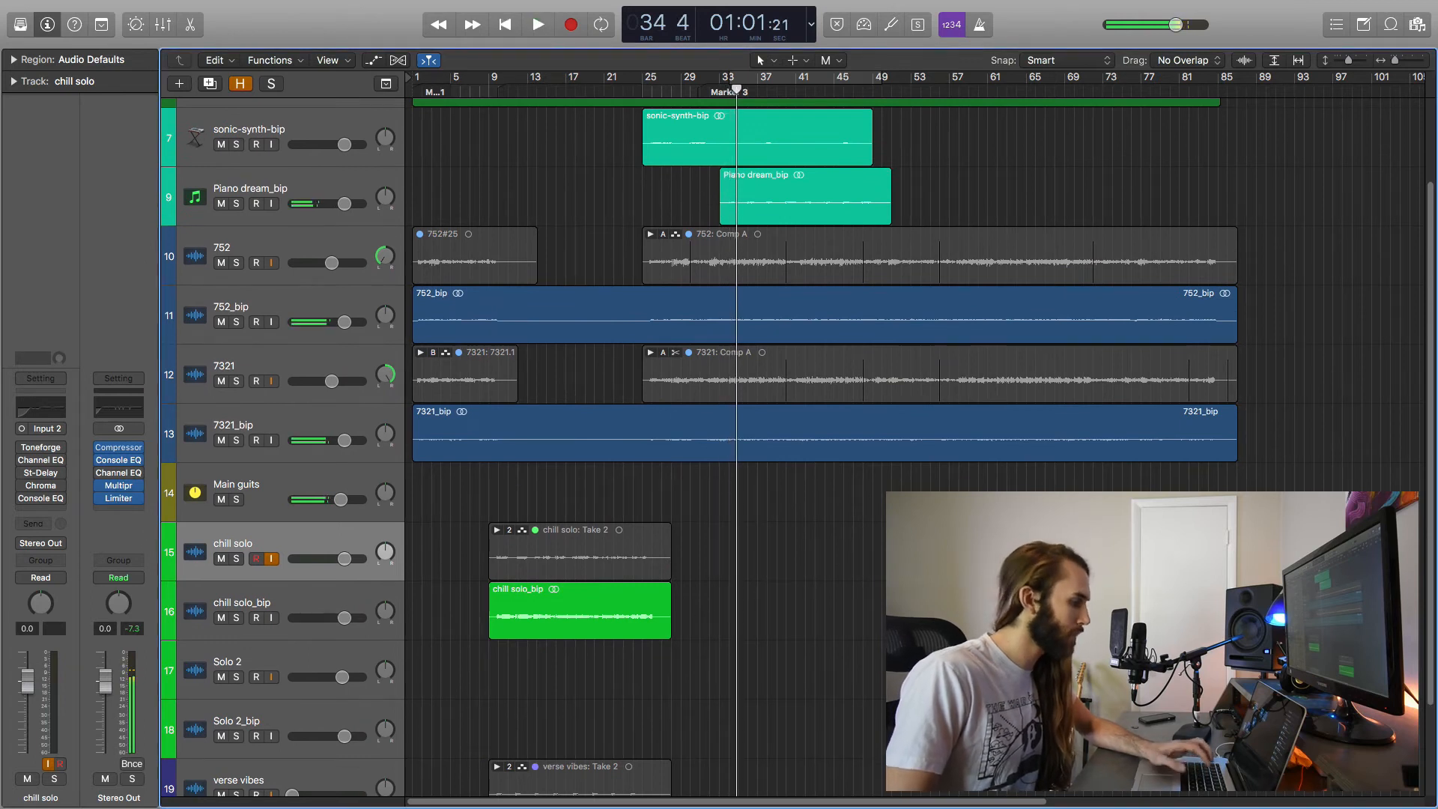
key(space)
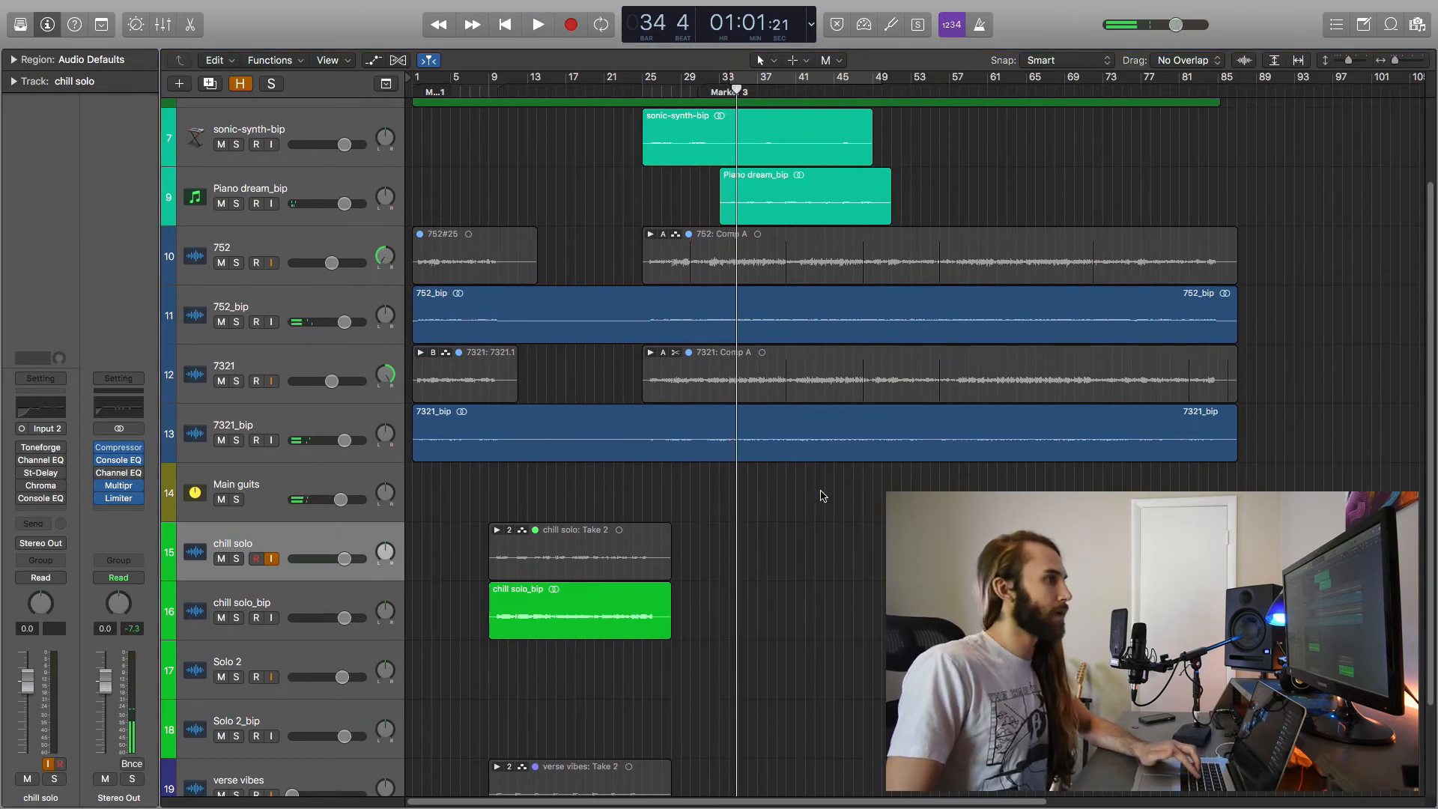
- Show the hidden tracks and select the sonic-the-synth-hog track
scroll(704, 216, up, 2)
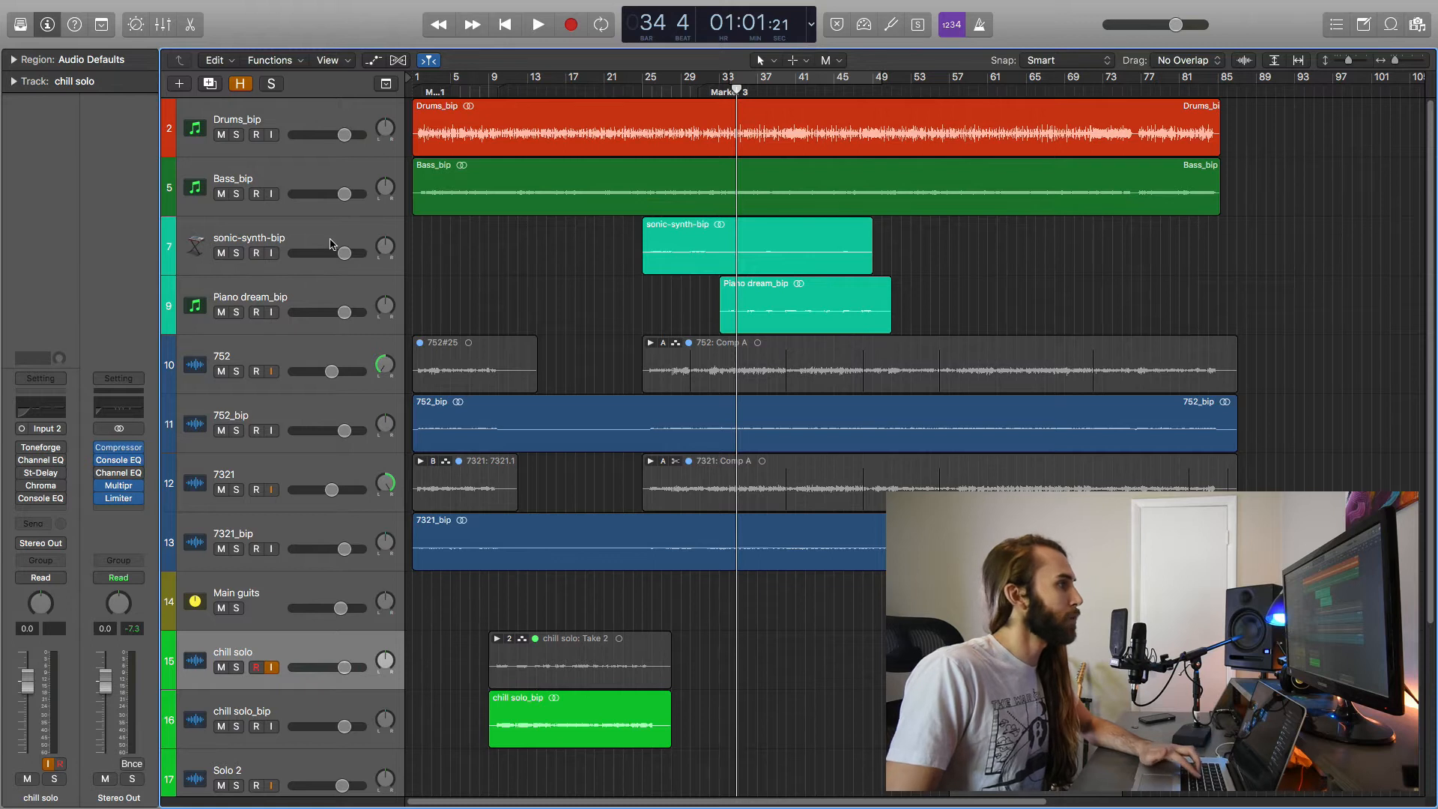
click(327, 236)
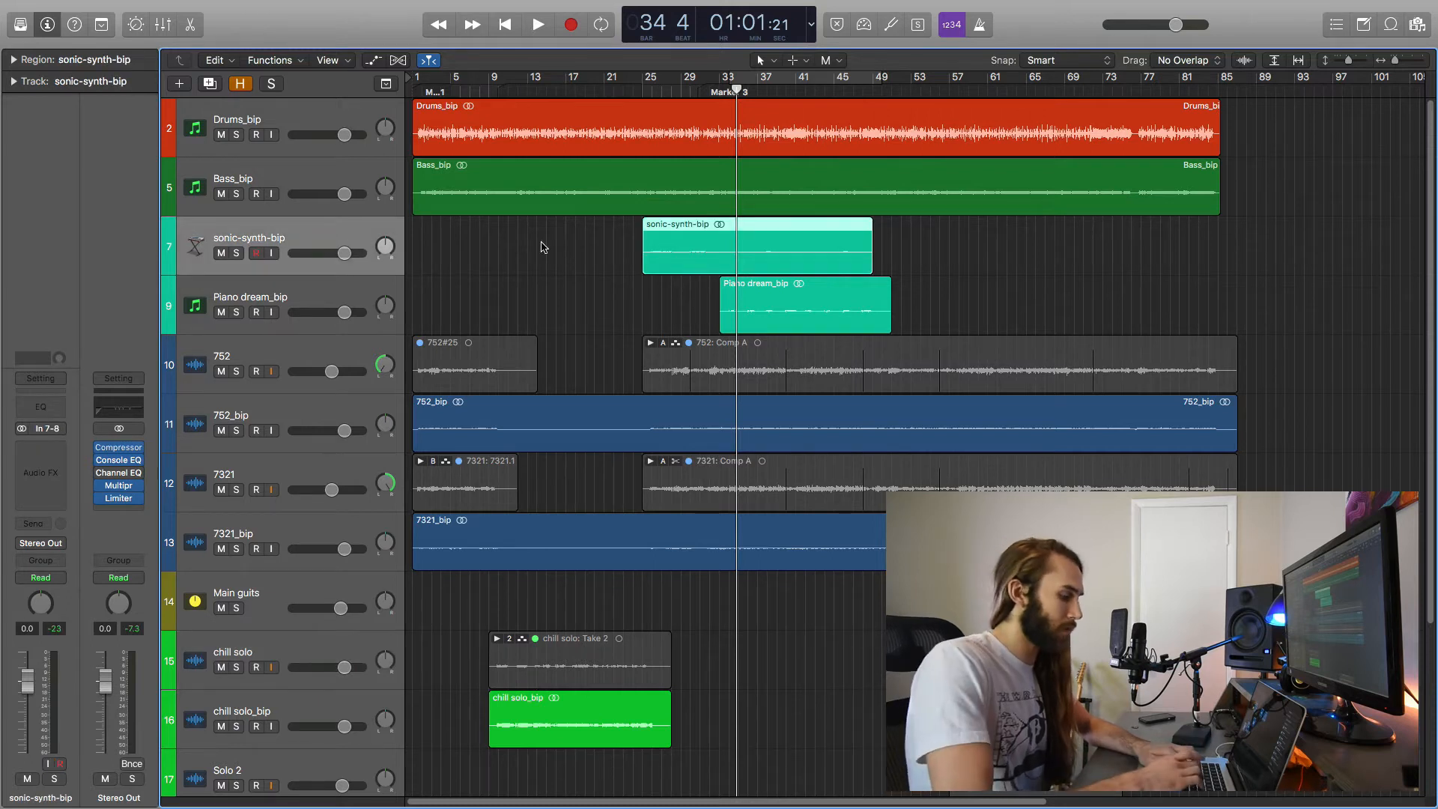
key(h)
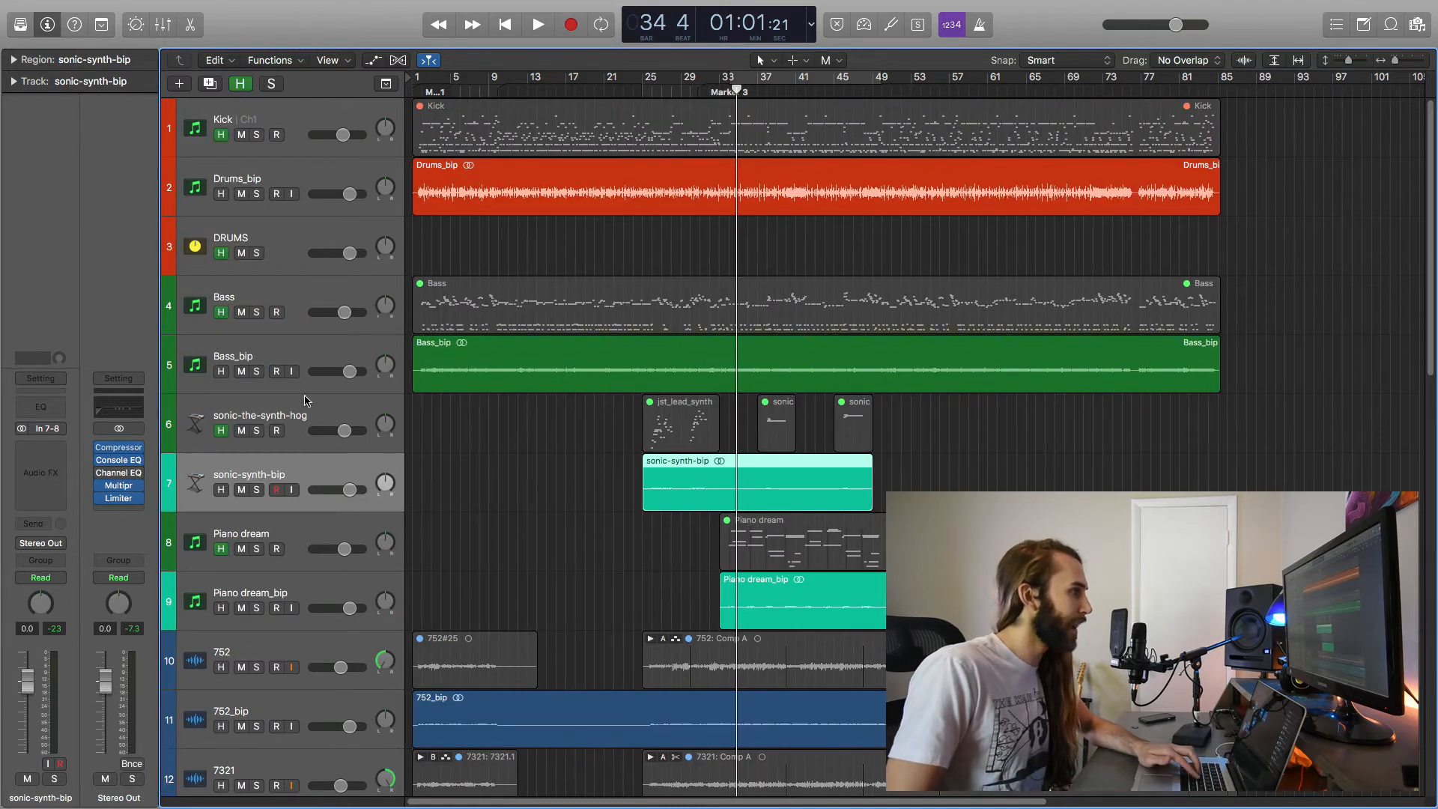
click(344, 407)
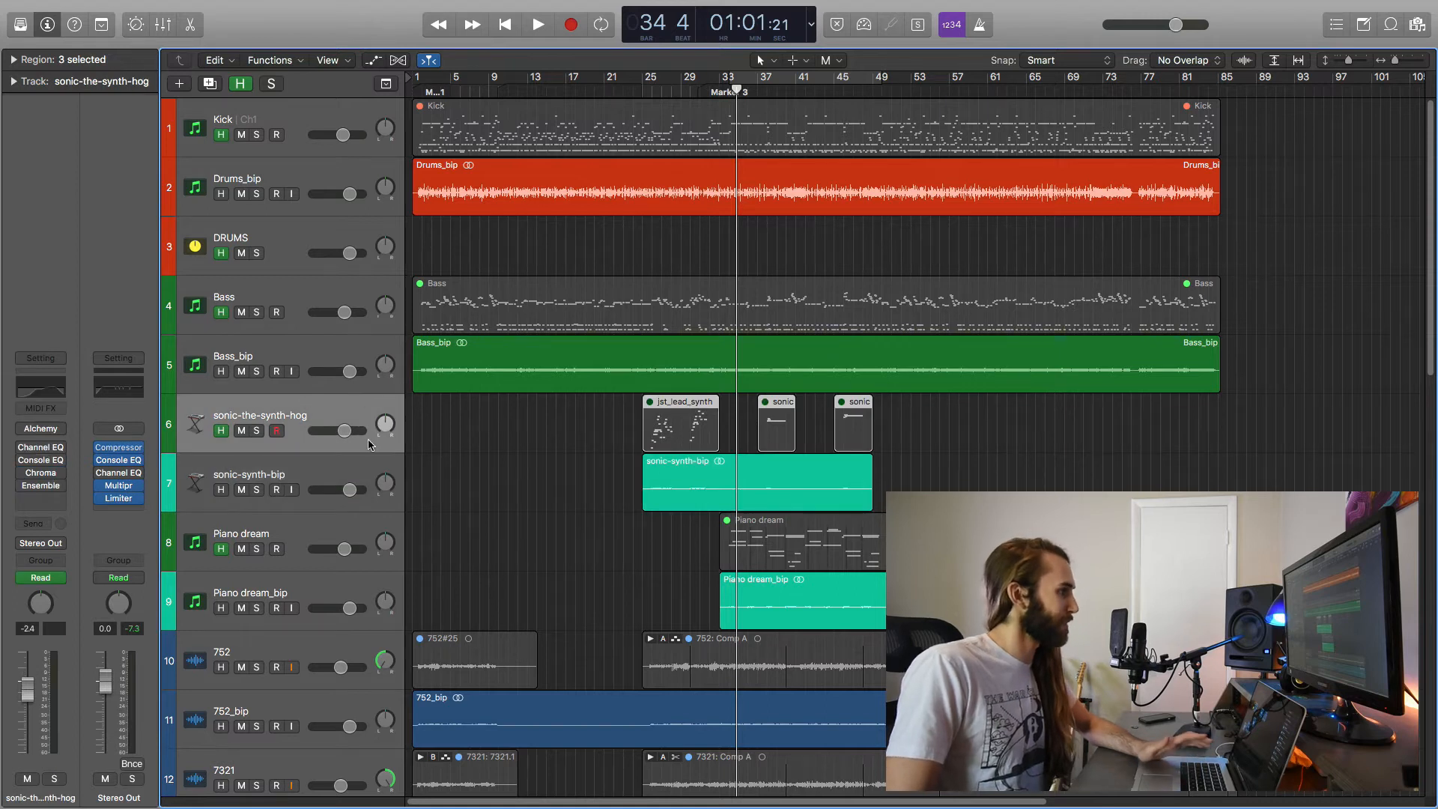
- Play the sonic-synth-bip track soloed from bar 25, then stop playback and turn its solo off
click(649, 93)
scroll(630, 491, down, 1)
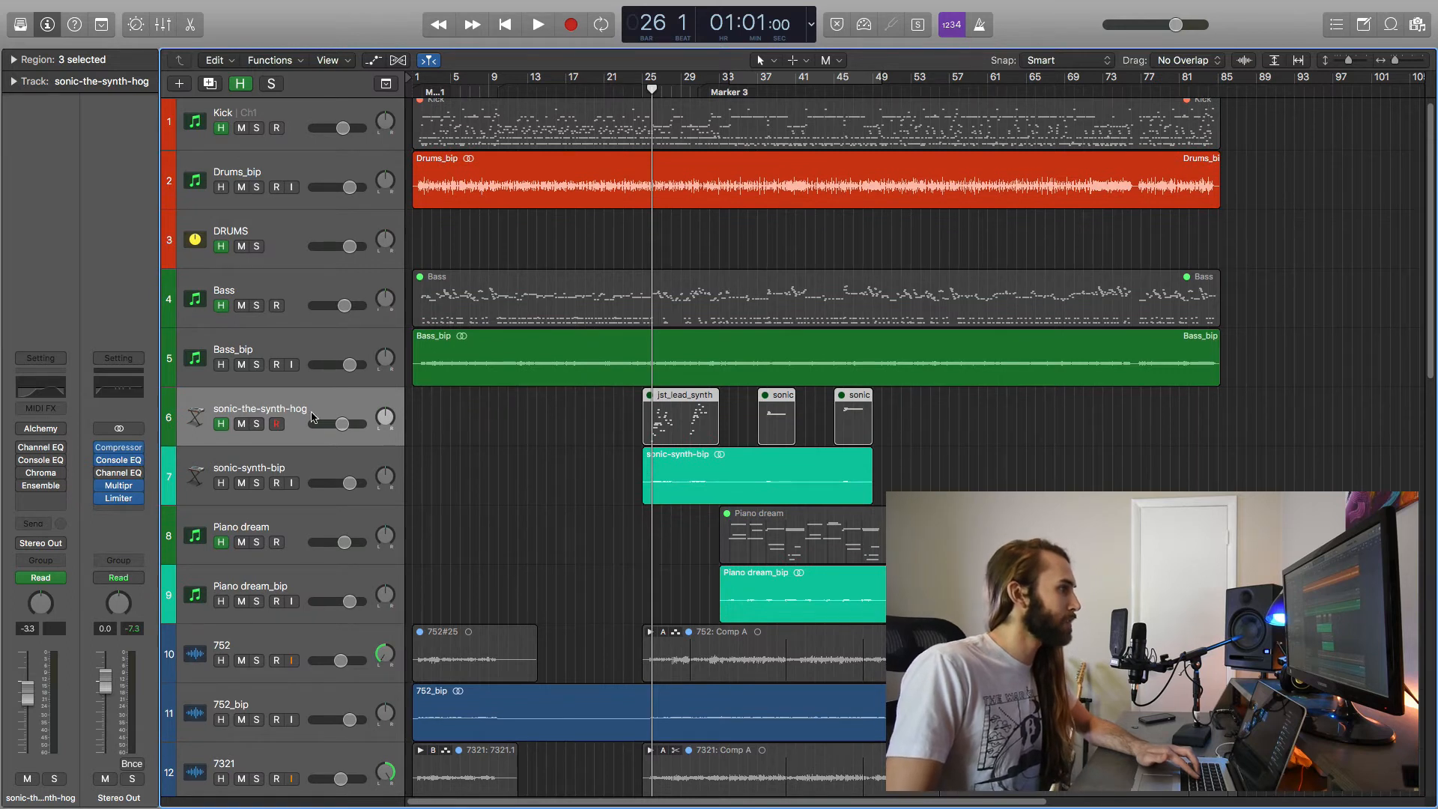
click(478, 427)
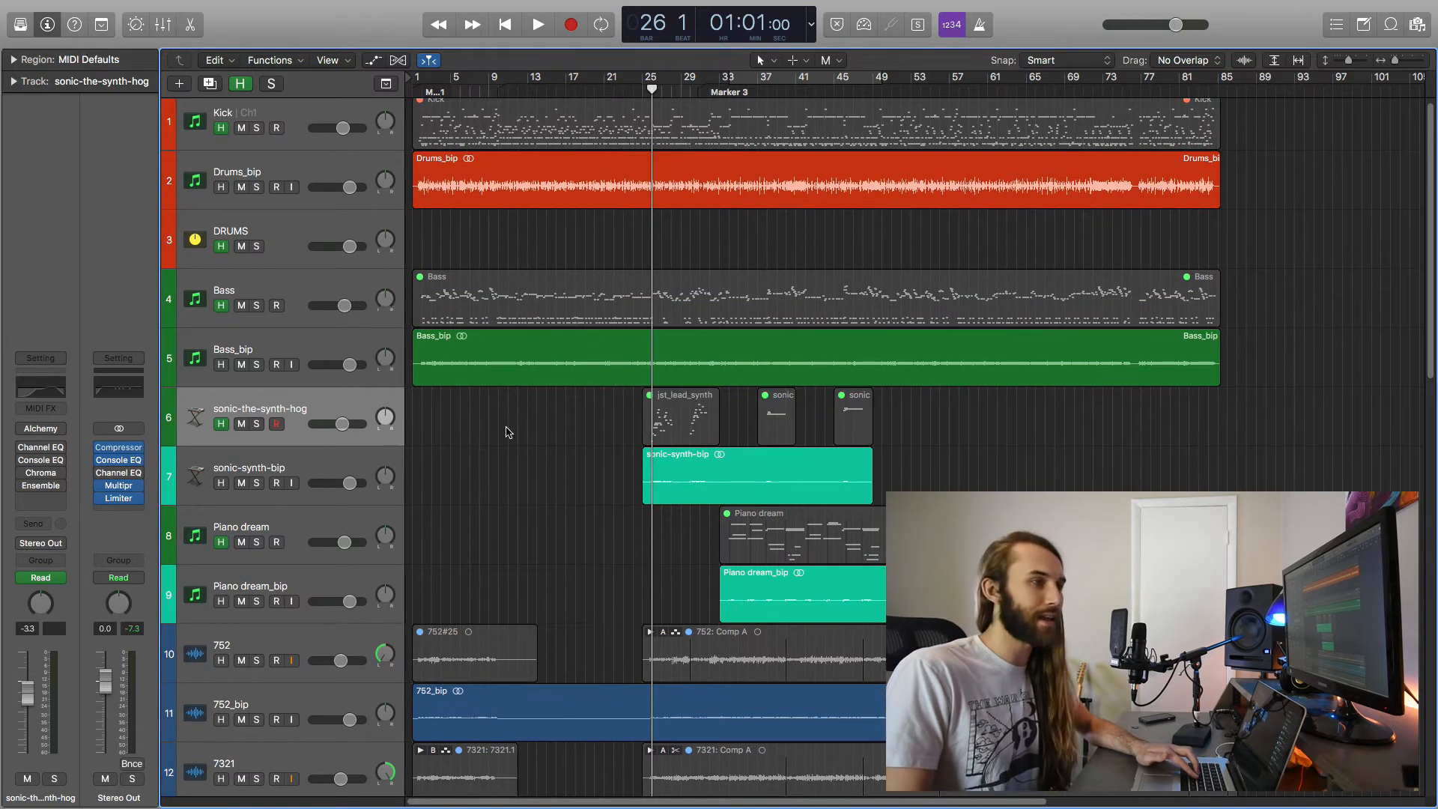
click(318, 400)
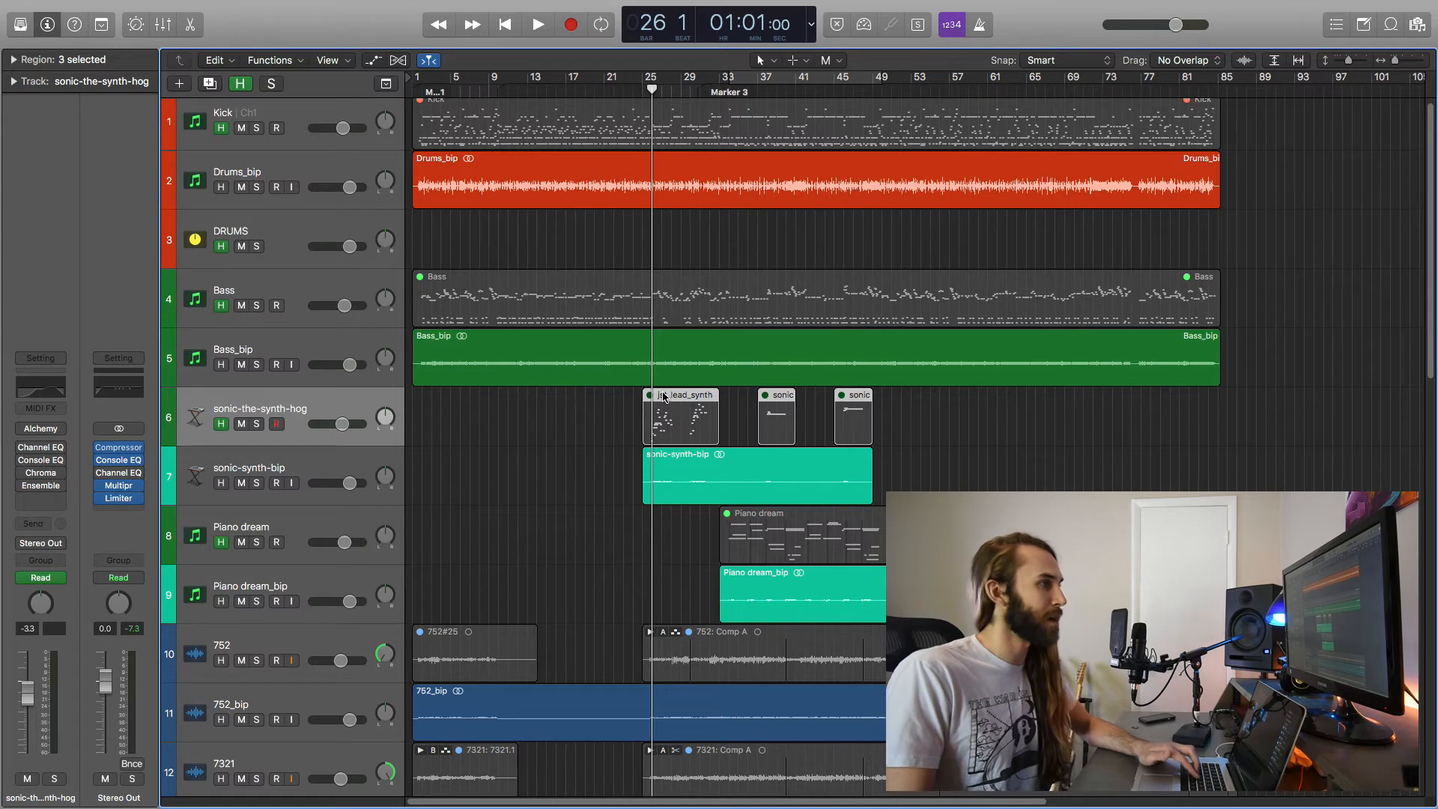
click(642, 90)
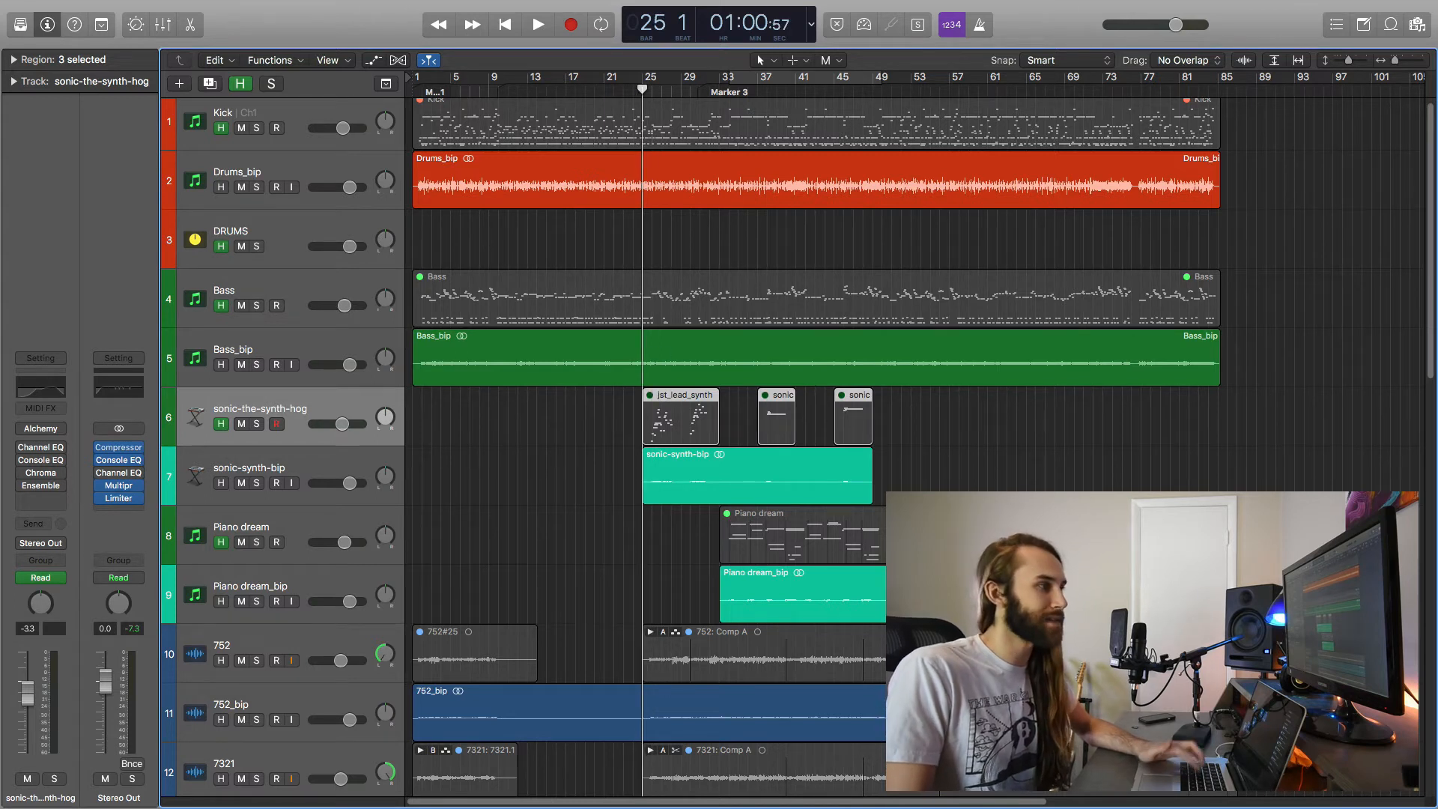
click(584, 419)
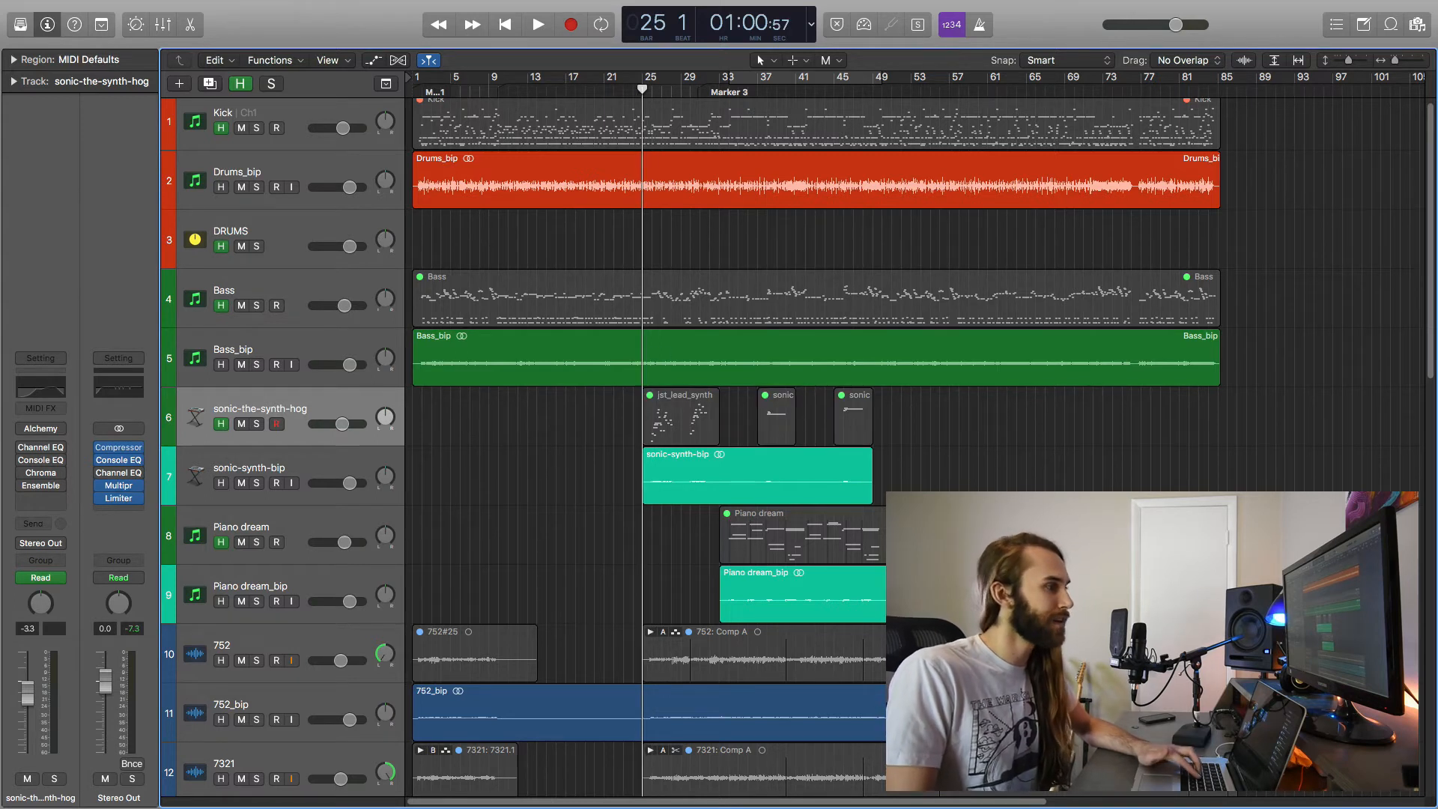
click(258, 483)
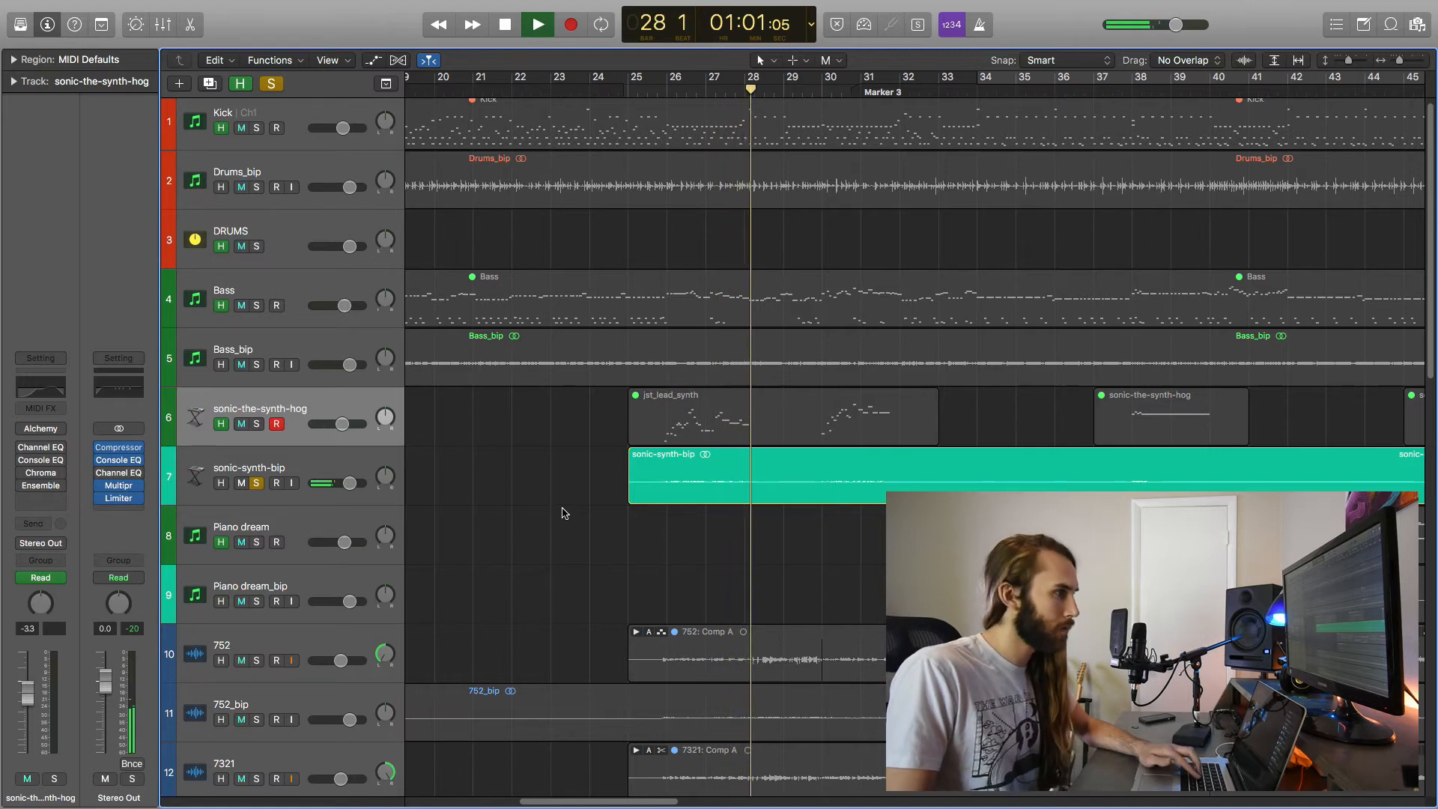
key(space)
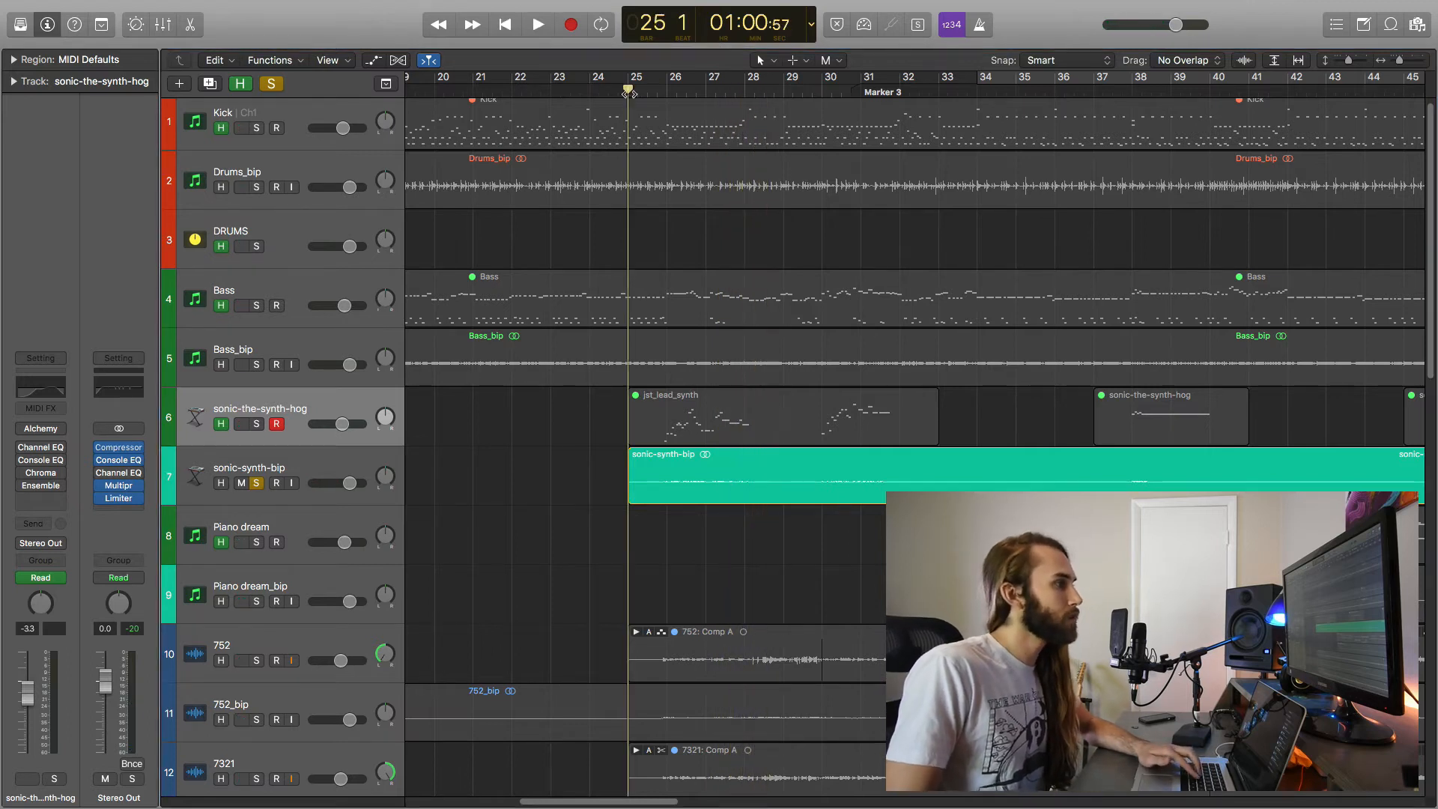
click(256, 483)
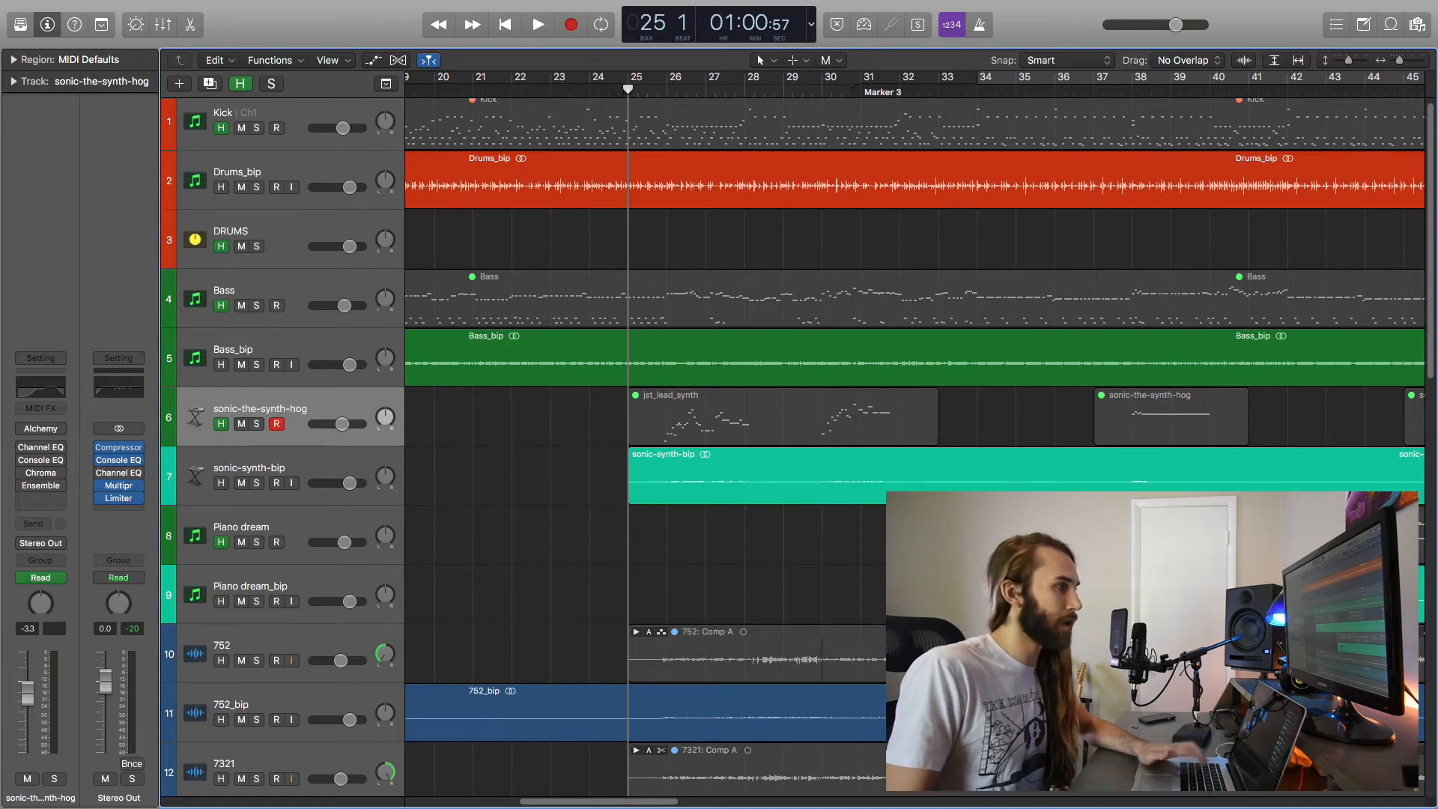
- Open Alchemy on the sonic-the-synth-hog track and move its window clear to view the global source, filter and modulation settings
key(super+Left)
key(super+Right)
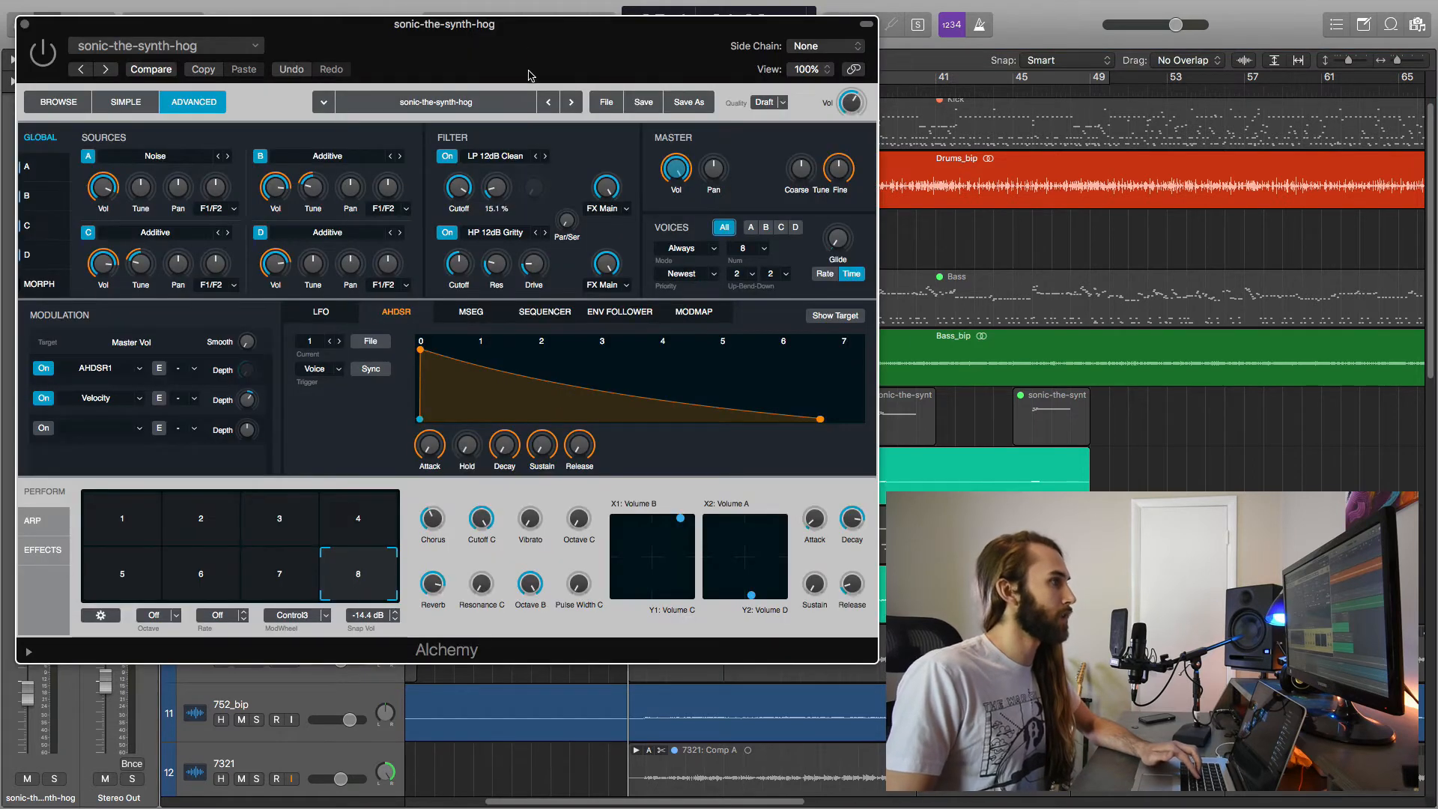
drag(531, 46, 603, 48)
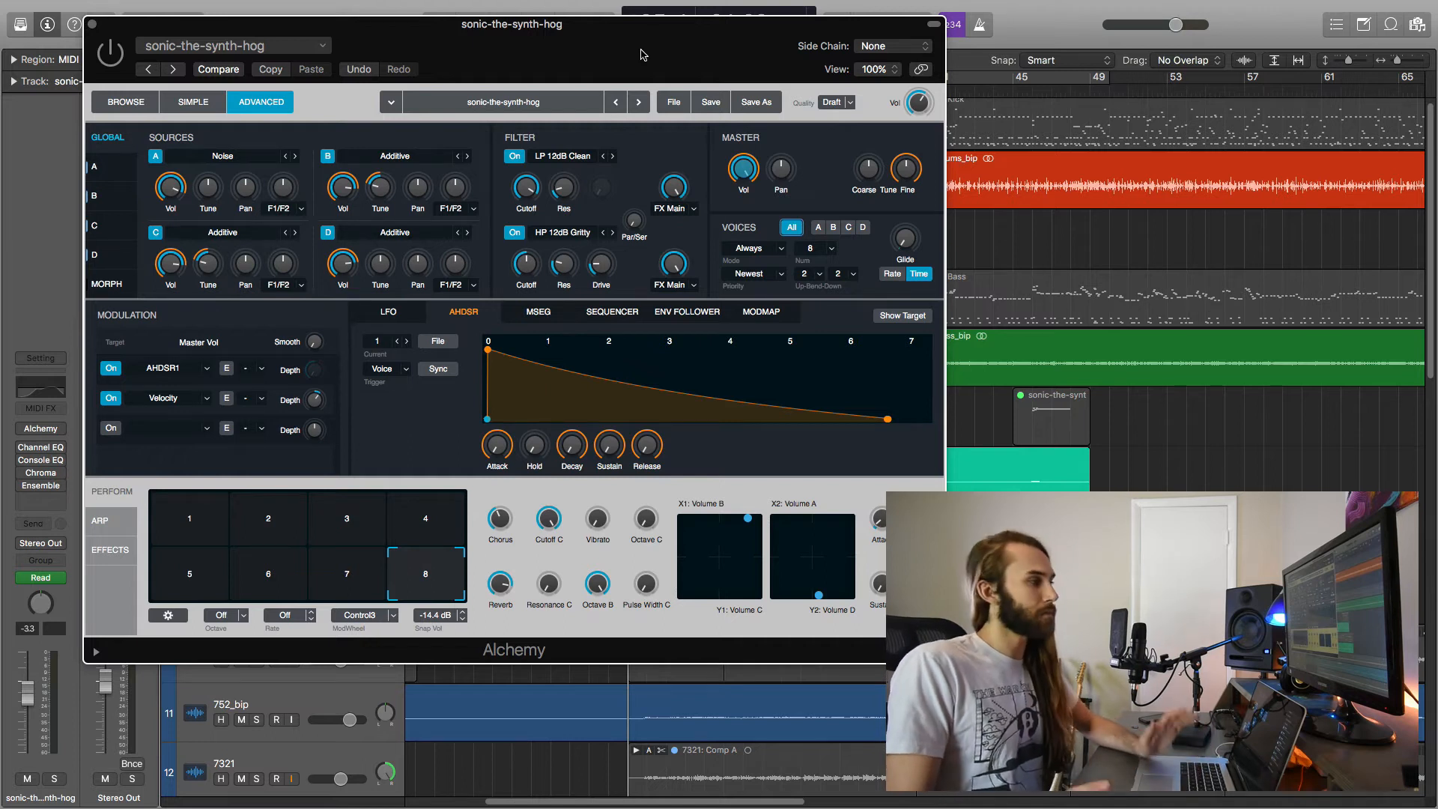
drag(640, 54, 686, 54)
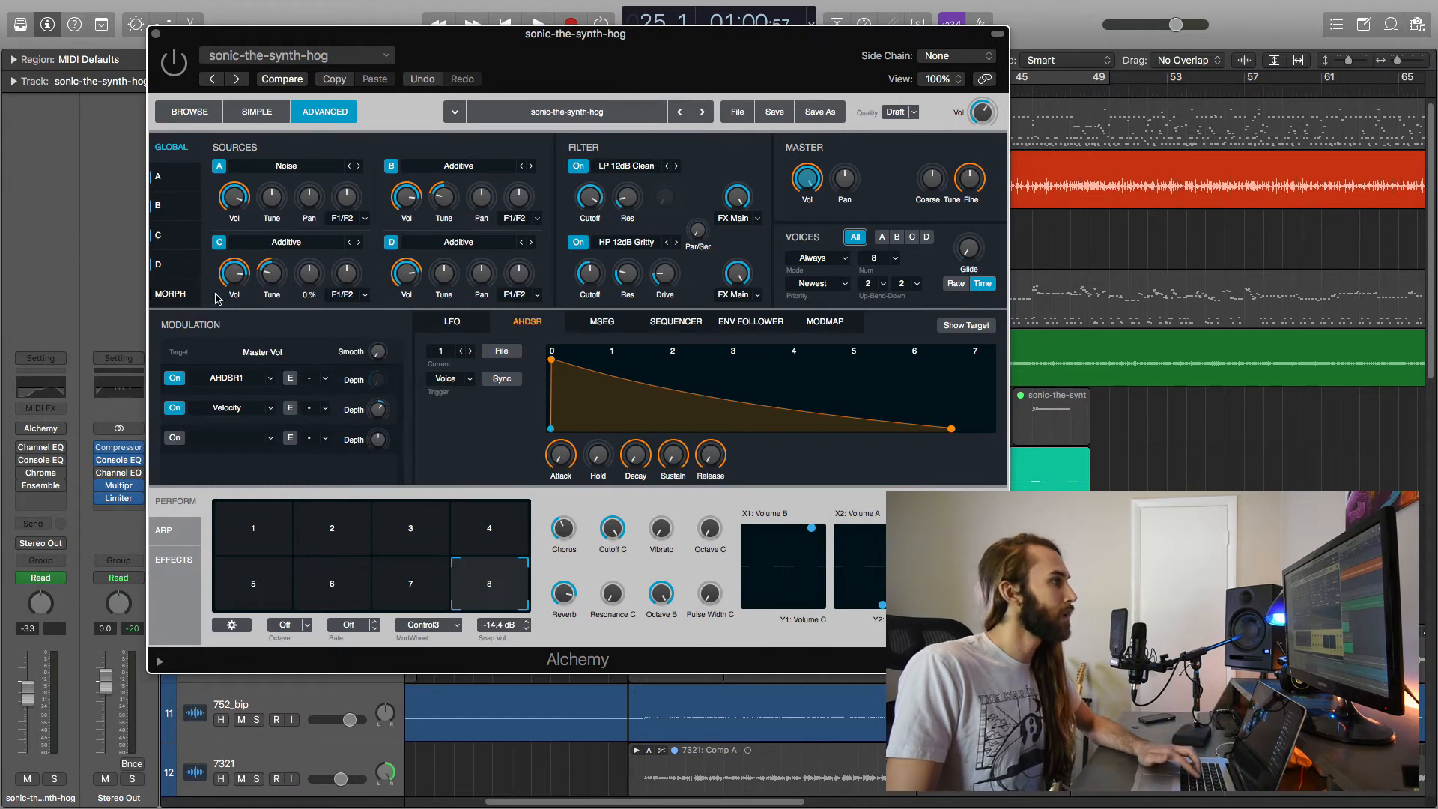
- Review the settings of Alchemy's sources A, B and C, including source C's VA oscillator
click(158, 205)
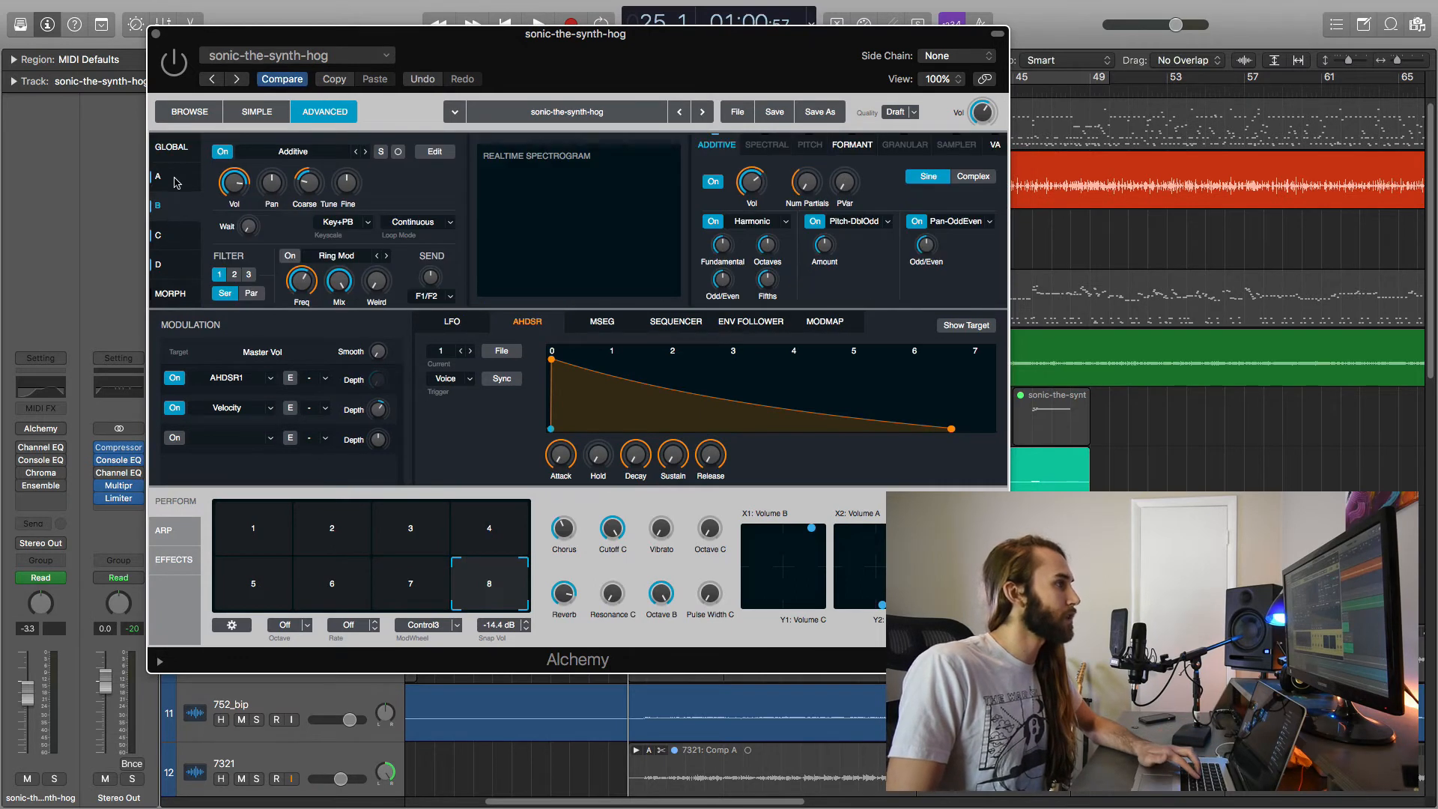
click(177, 182)
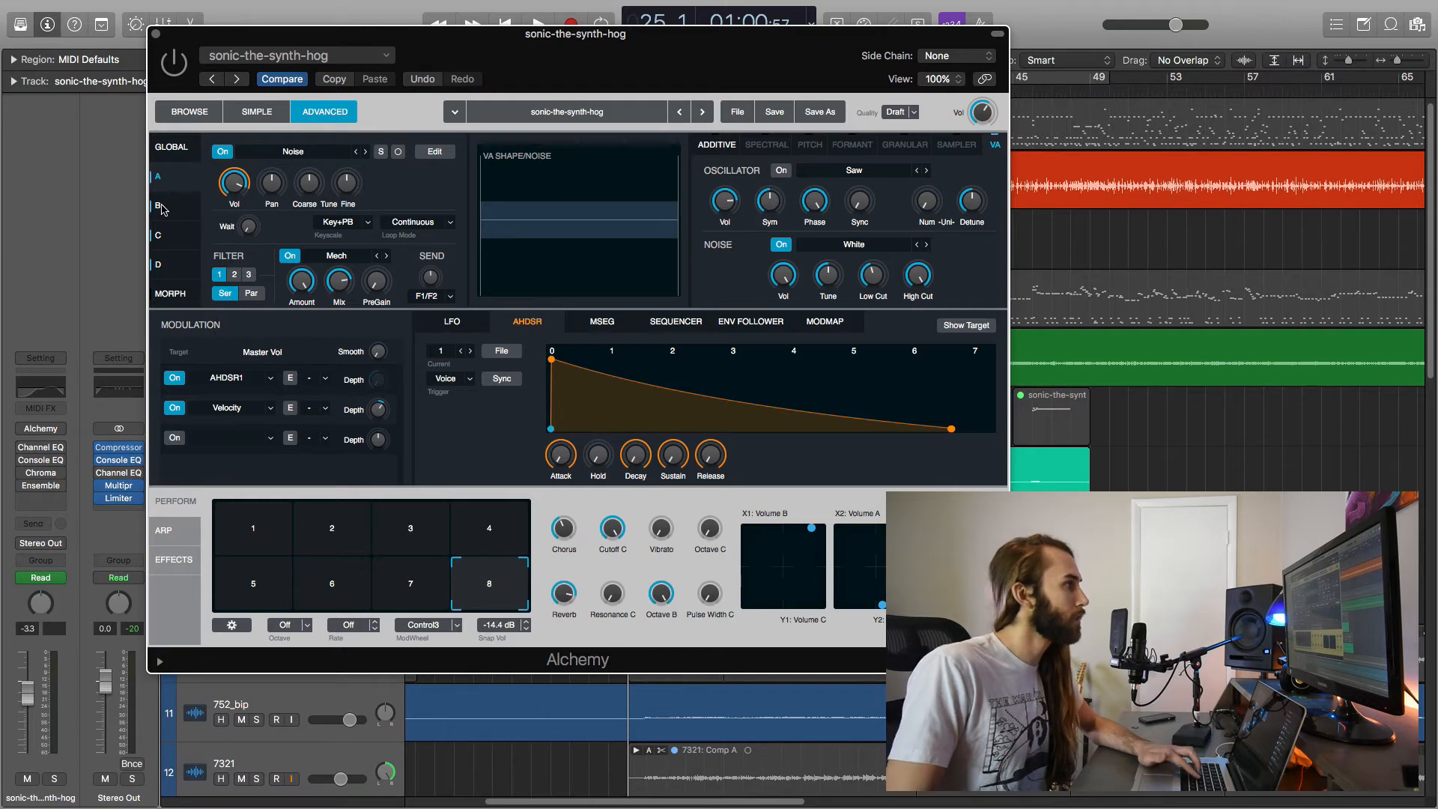
click(162, 206)
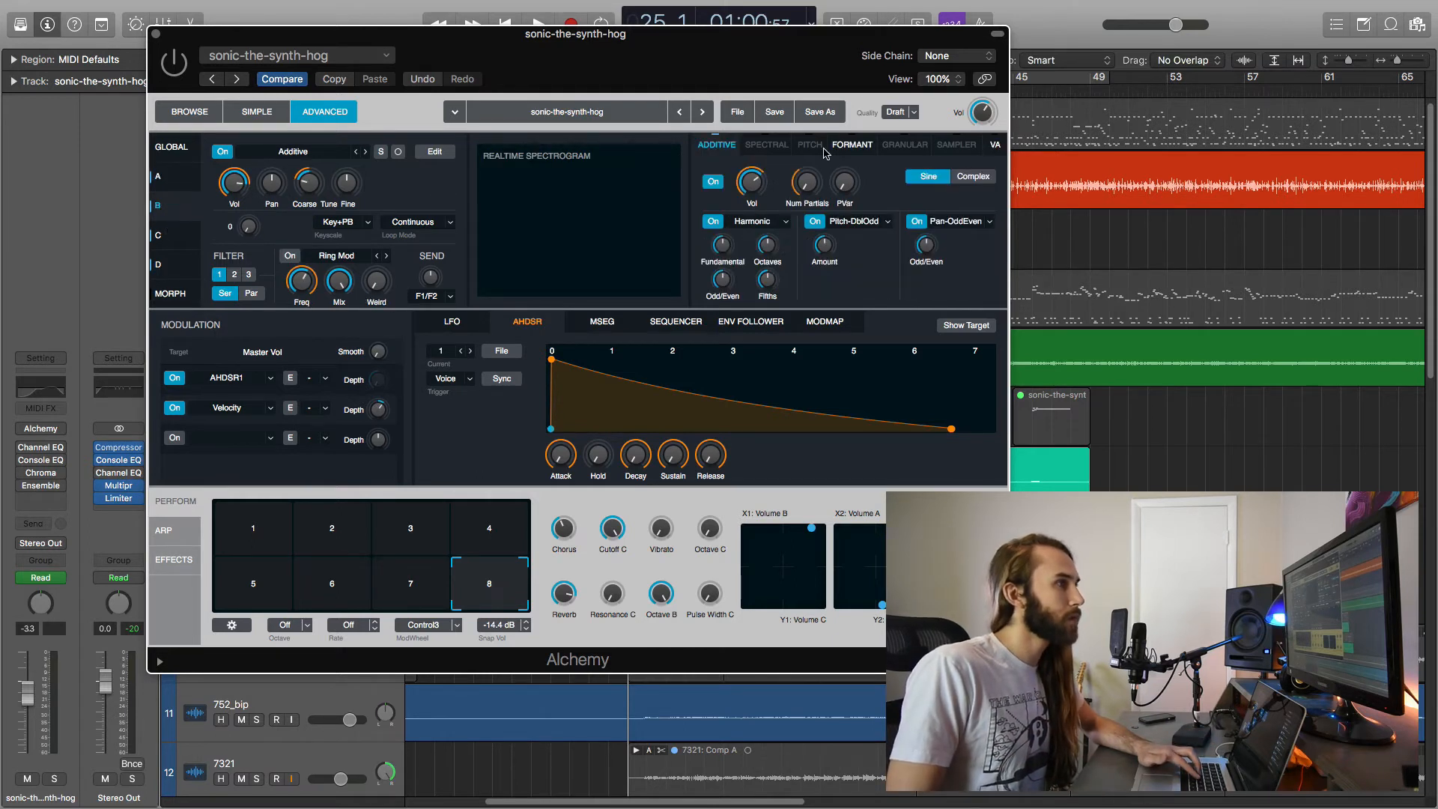
click(159, 242)
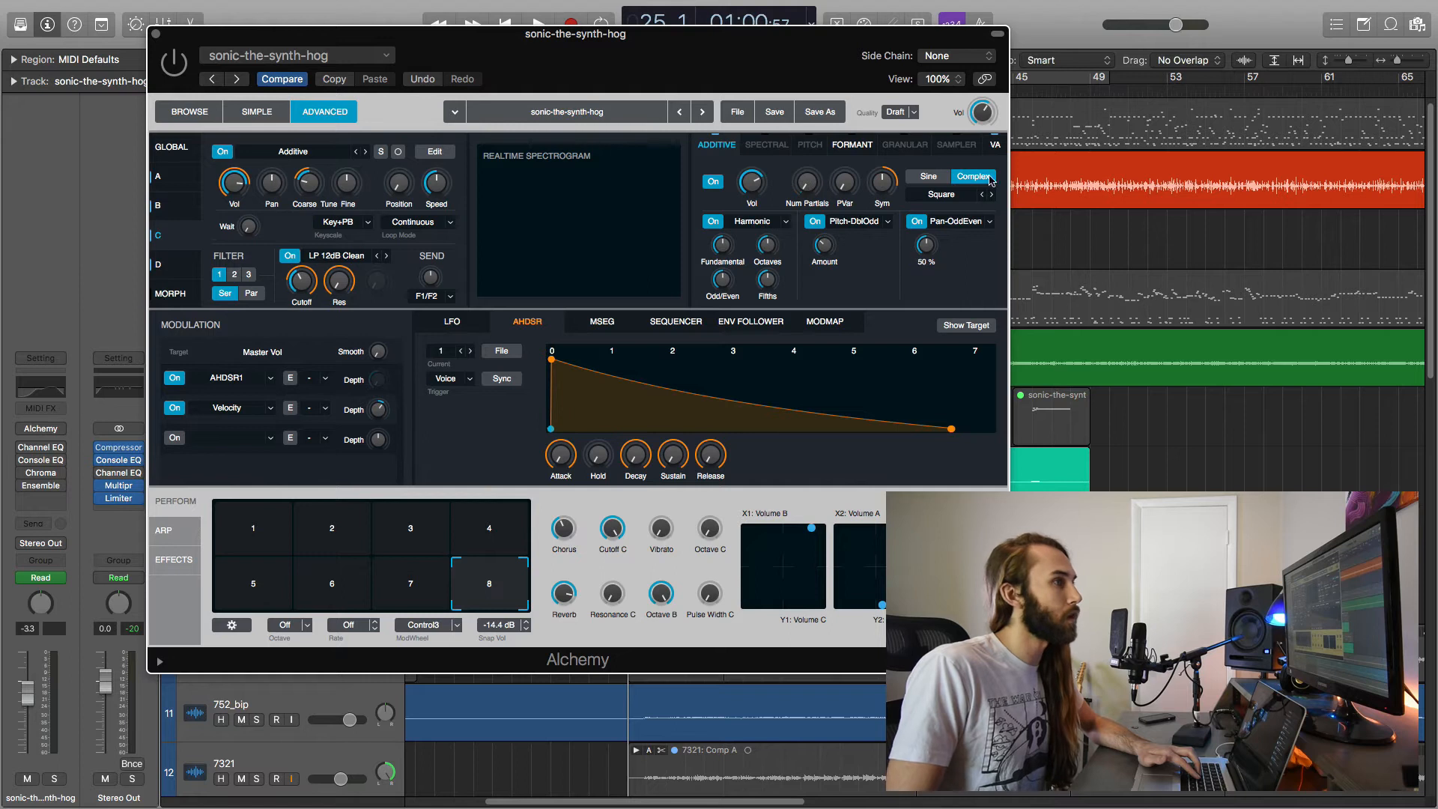
click(994, 145)
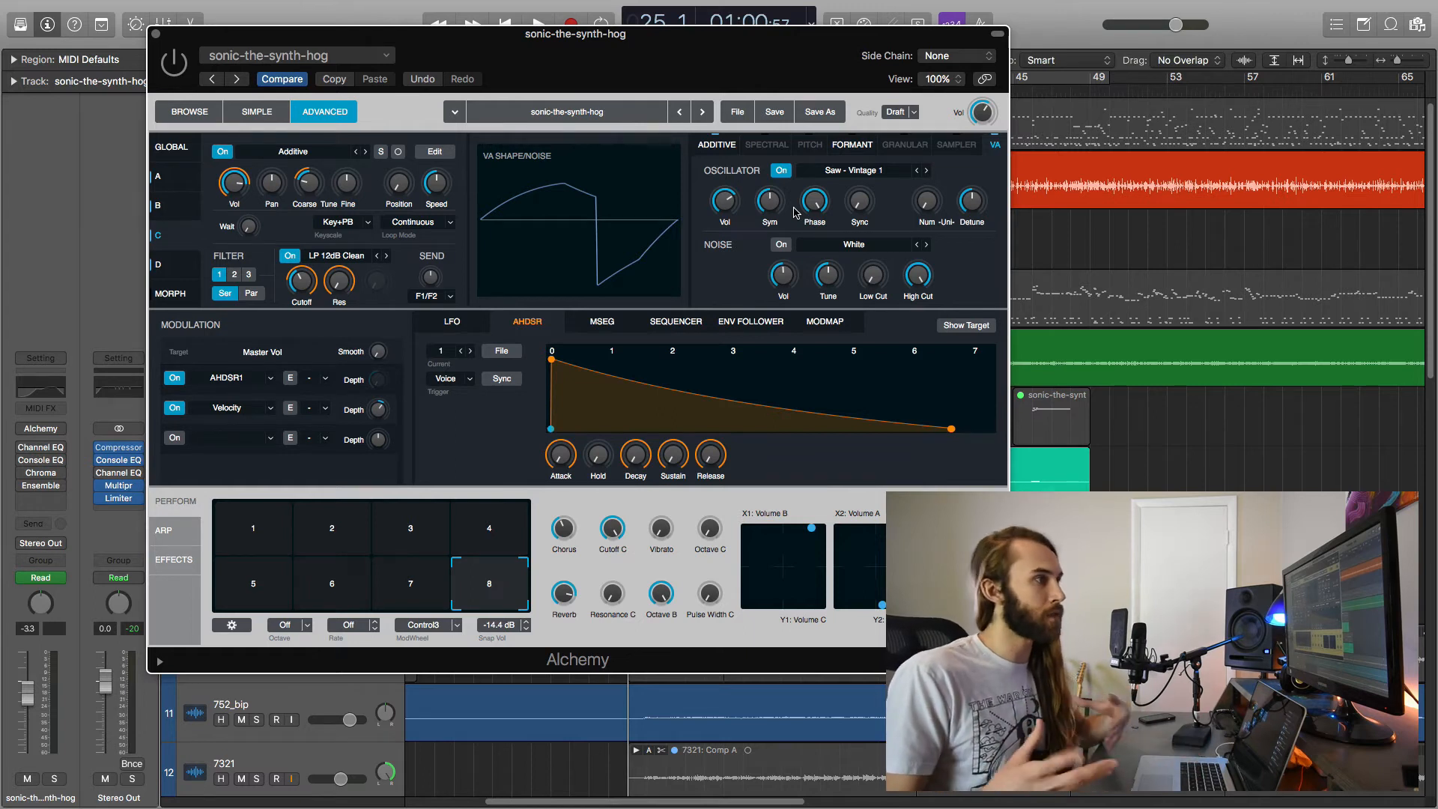
- Review Alchemy's source D, checking its additive, formant and VA oscillator and noise settings
click(182, 269)
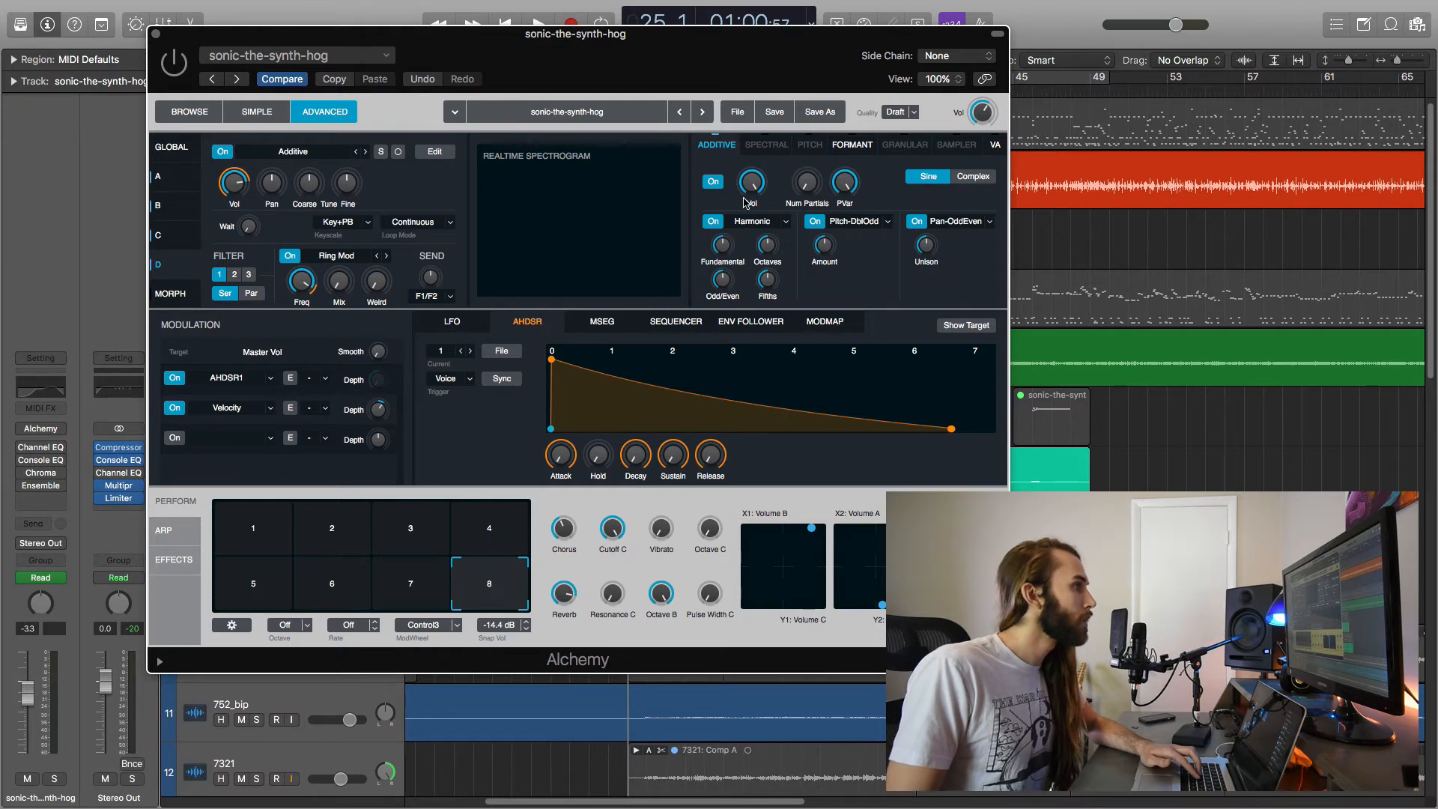
click(847, 147)
click(993, 149)
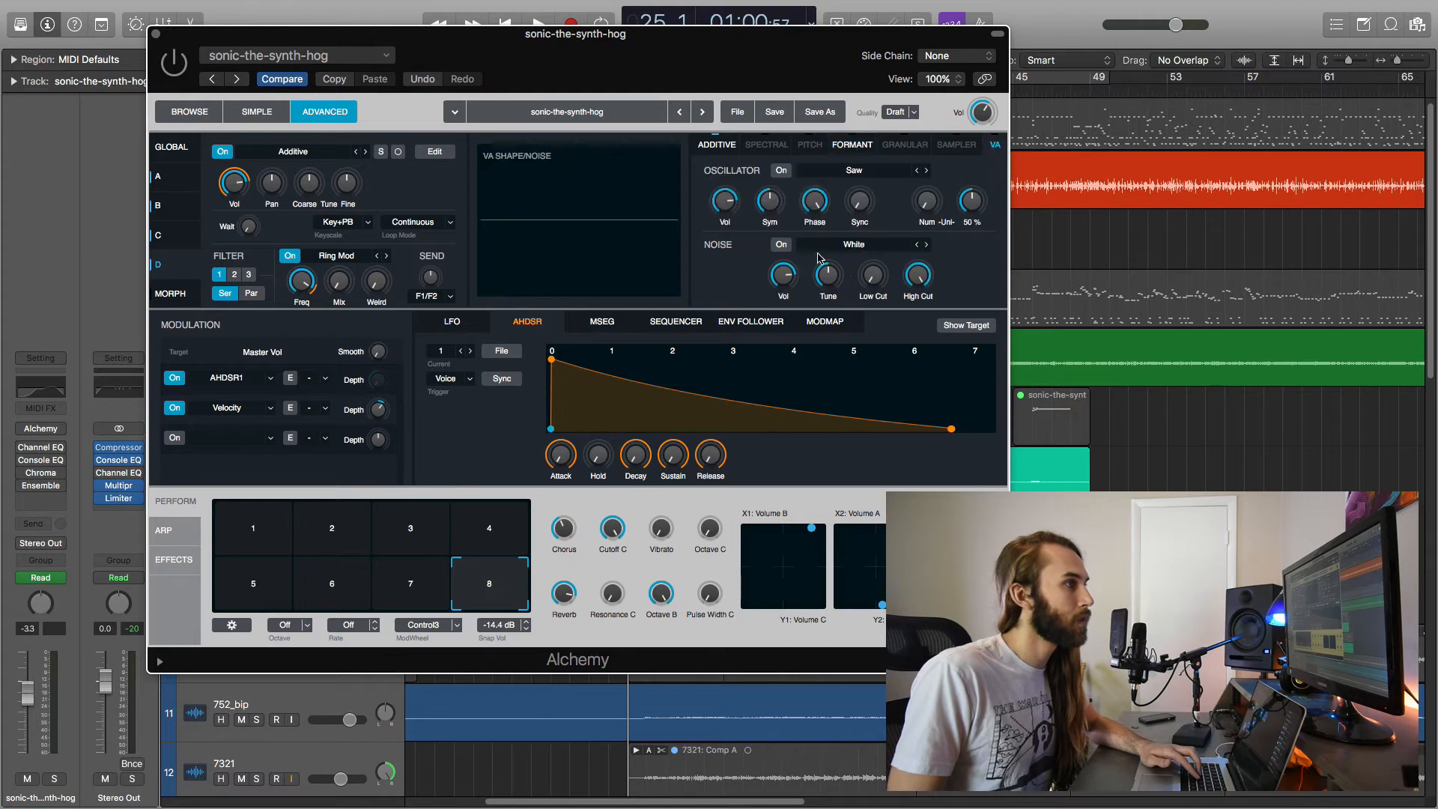
- Review the additive settings of Alchemy's source D and return to the global overview of all sources
click(711, 147)
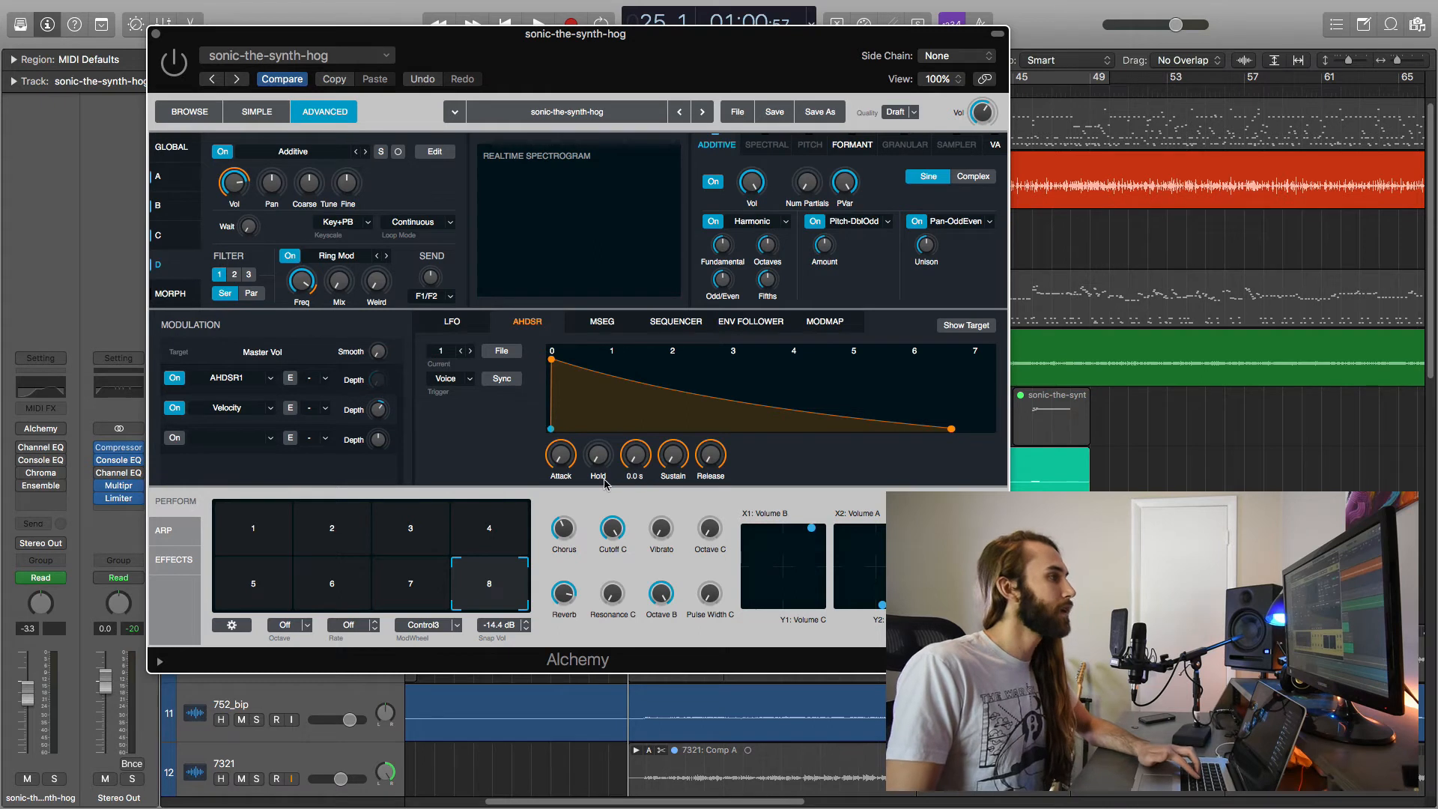
click(173, 148)
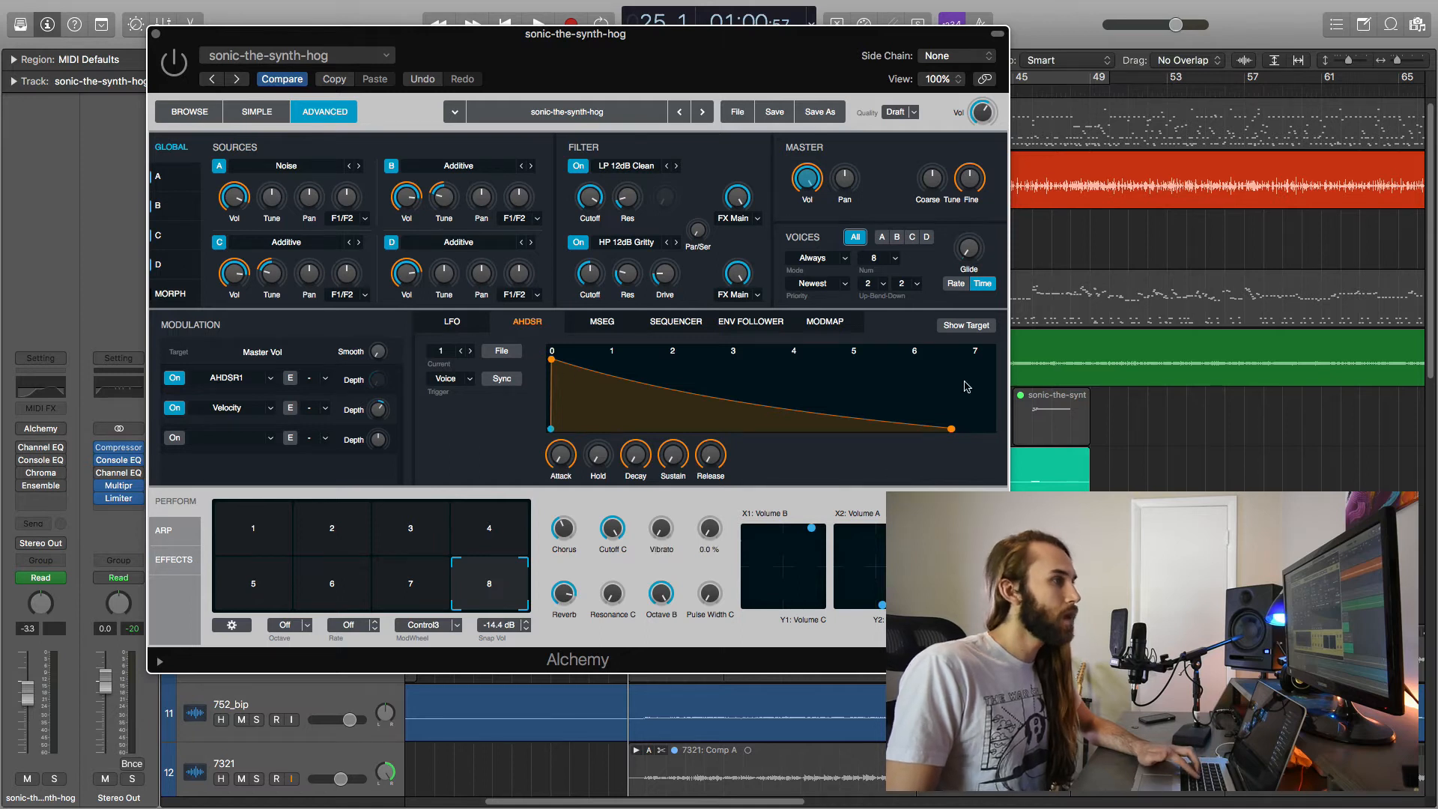
- Move the Alchemy window aside, play the song from about bar 29, and bring the window back into view
drag(860, 46, 584, 37)
drag(696, 39, 637, 42)
click(708, 88)
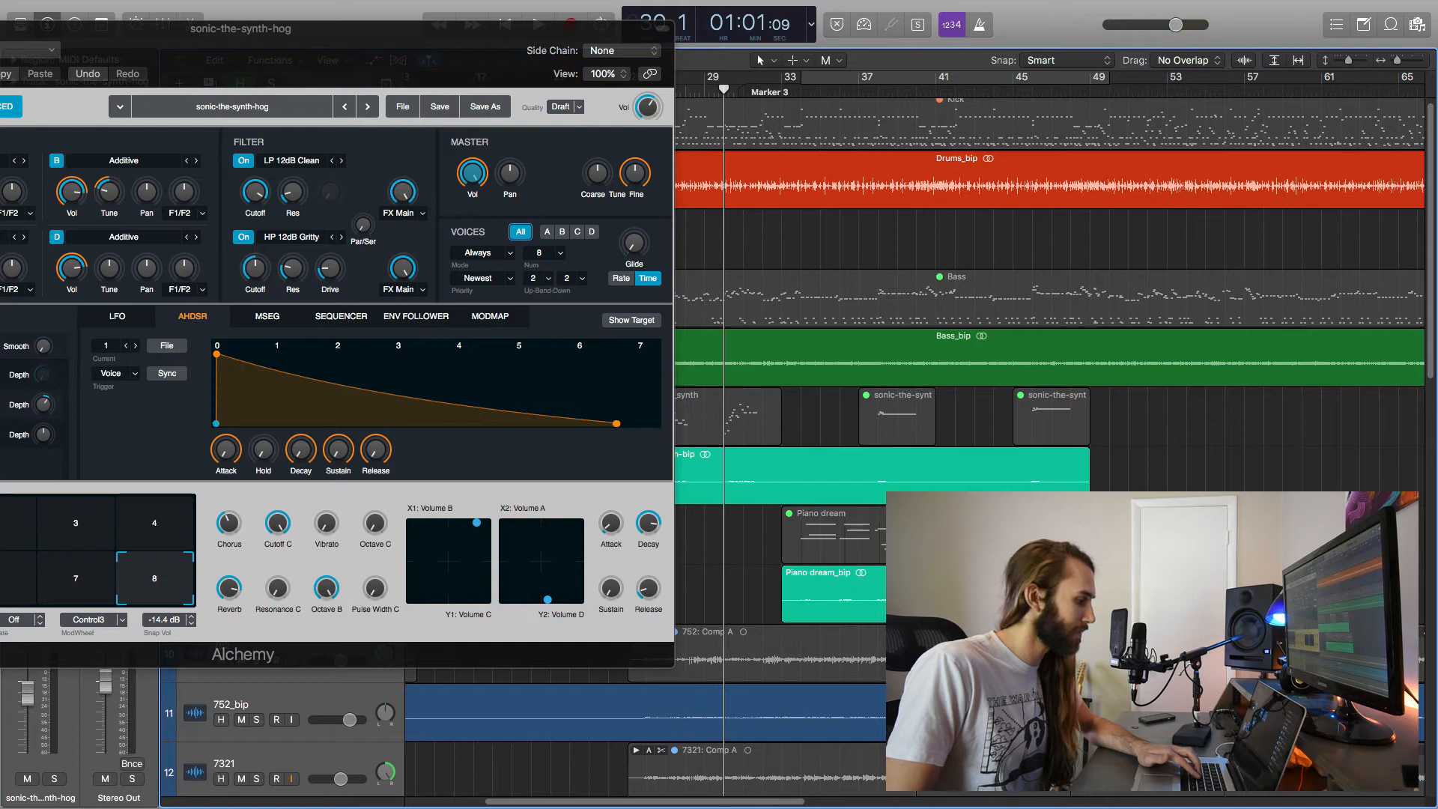
key(space)
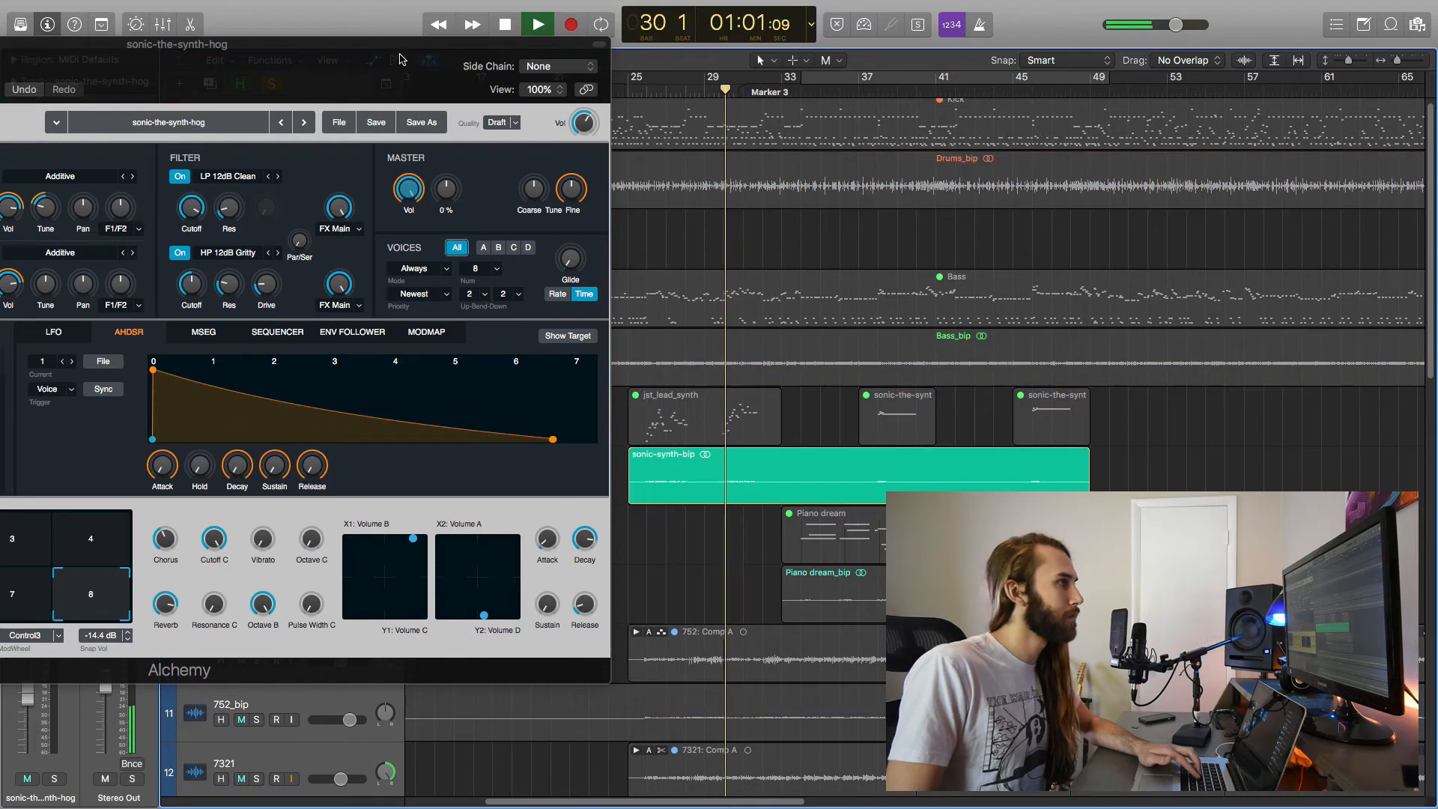
drag(402, 57, 493, 59)
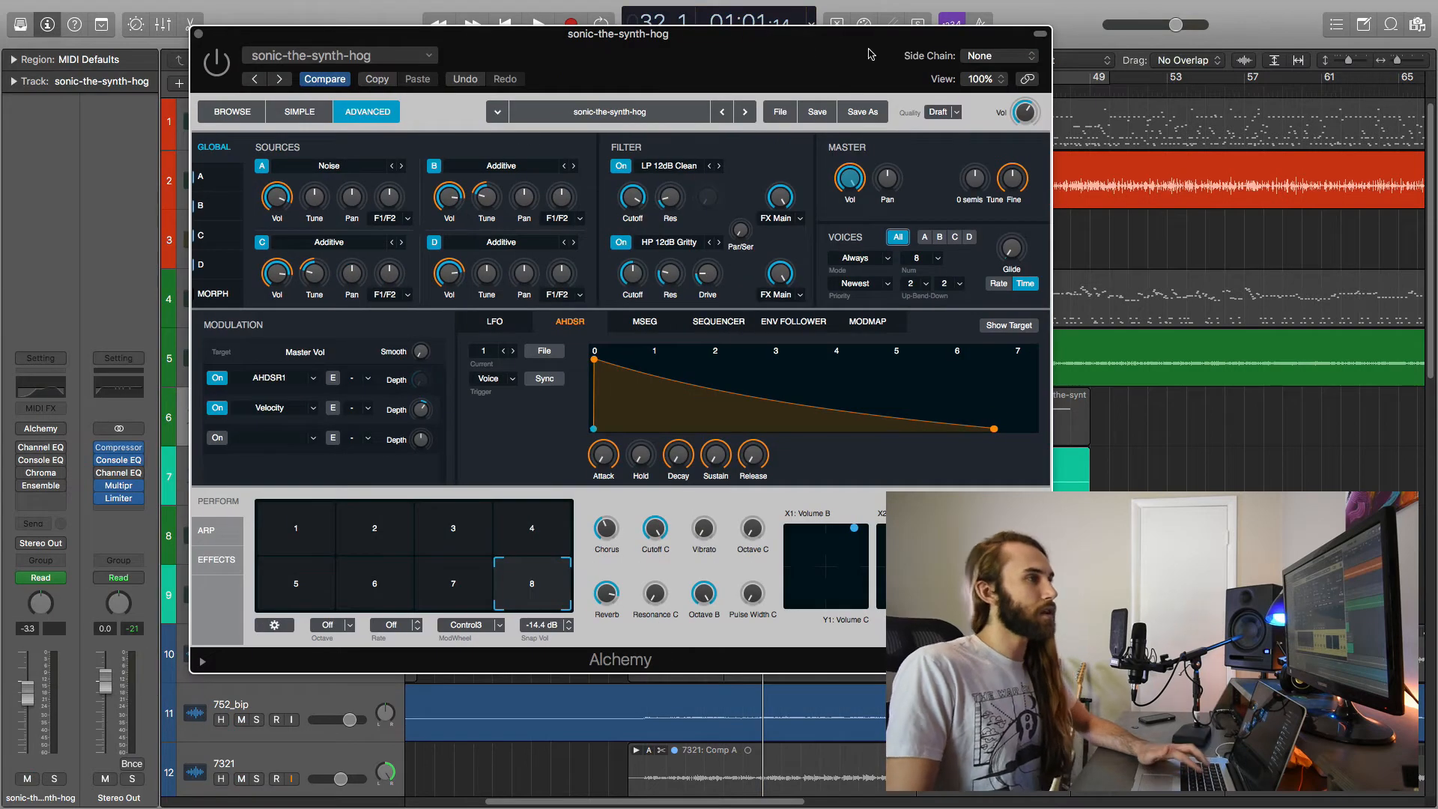
- Review Alchemy's global master, voices and glide settings on the sonic-the-synth-hog track, and close the plug-in window
drag(868, 54, 842, 55)
mouse_move(979, 252)
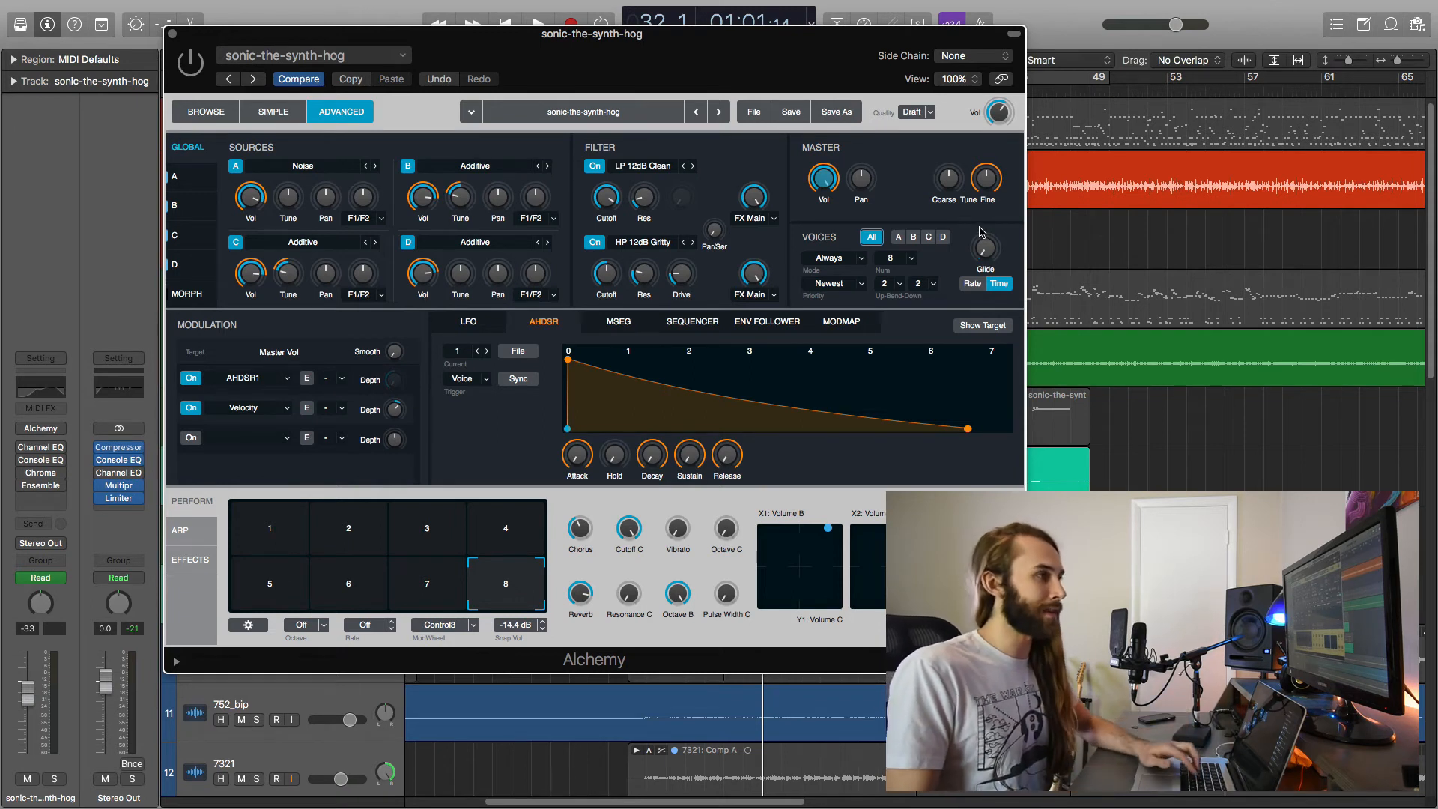
drag(734, 48, 787, 46)
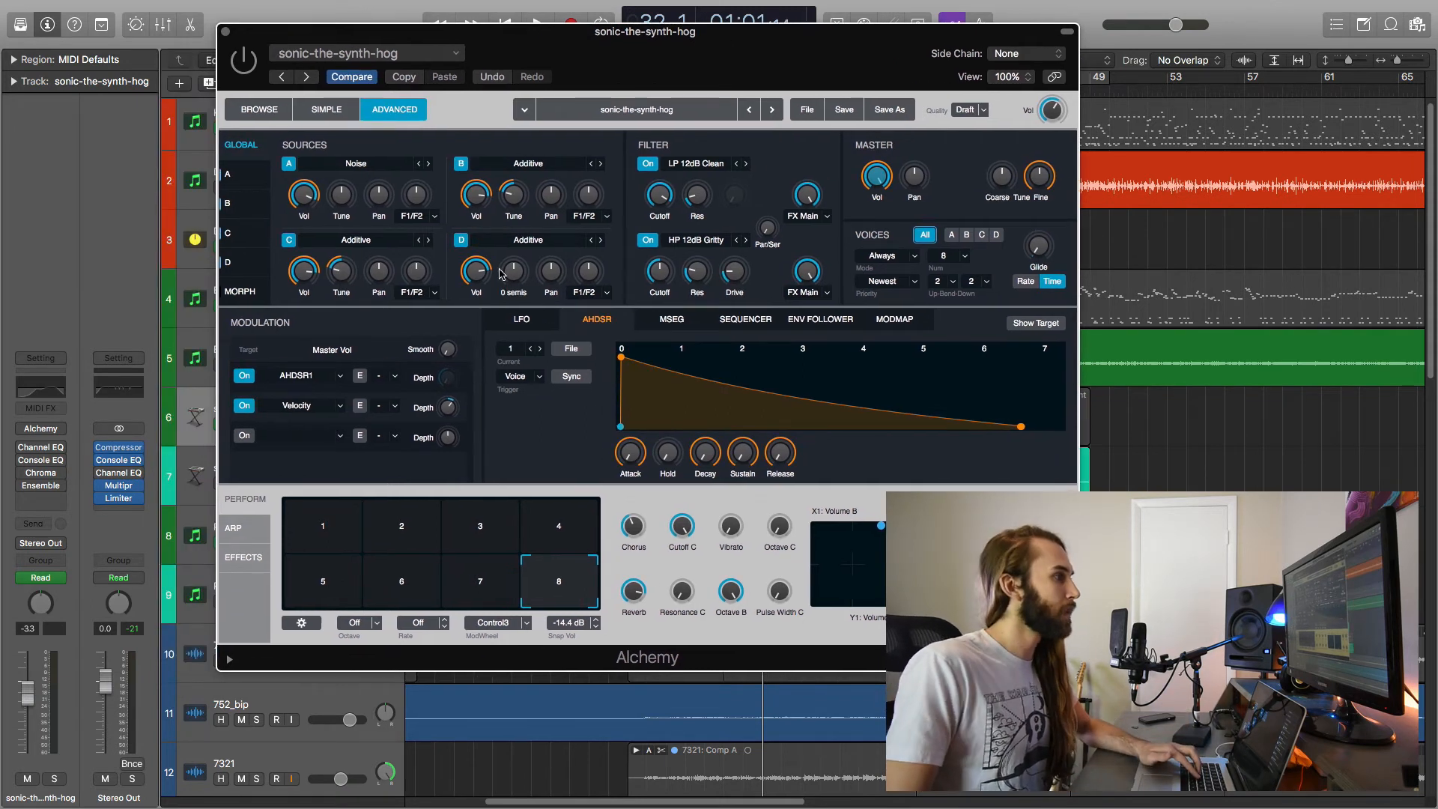
key(super+w)
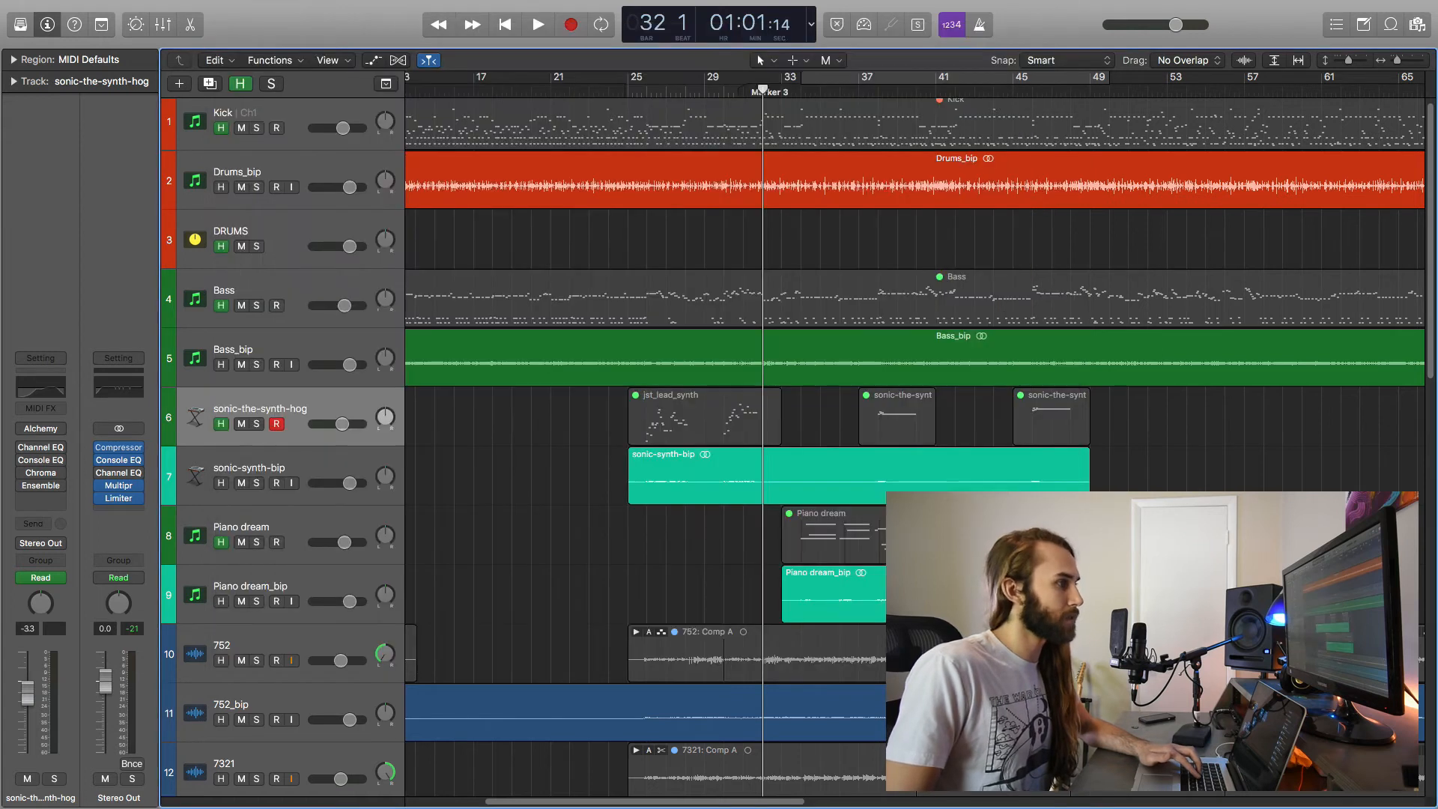
- Play the song from bar 25 through the lead synth part and follow it into the piano section
scroll(824, 540, down, 2)
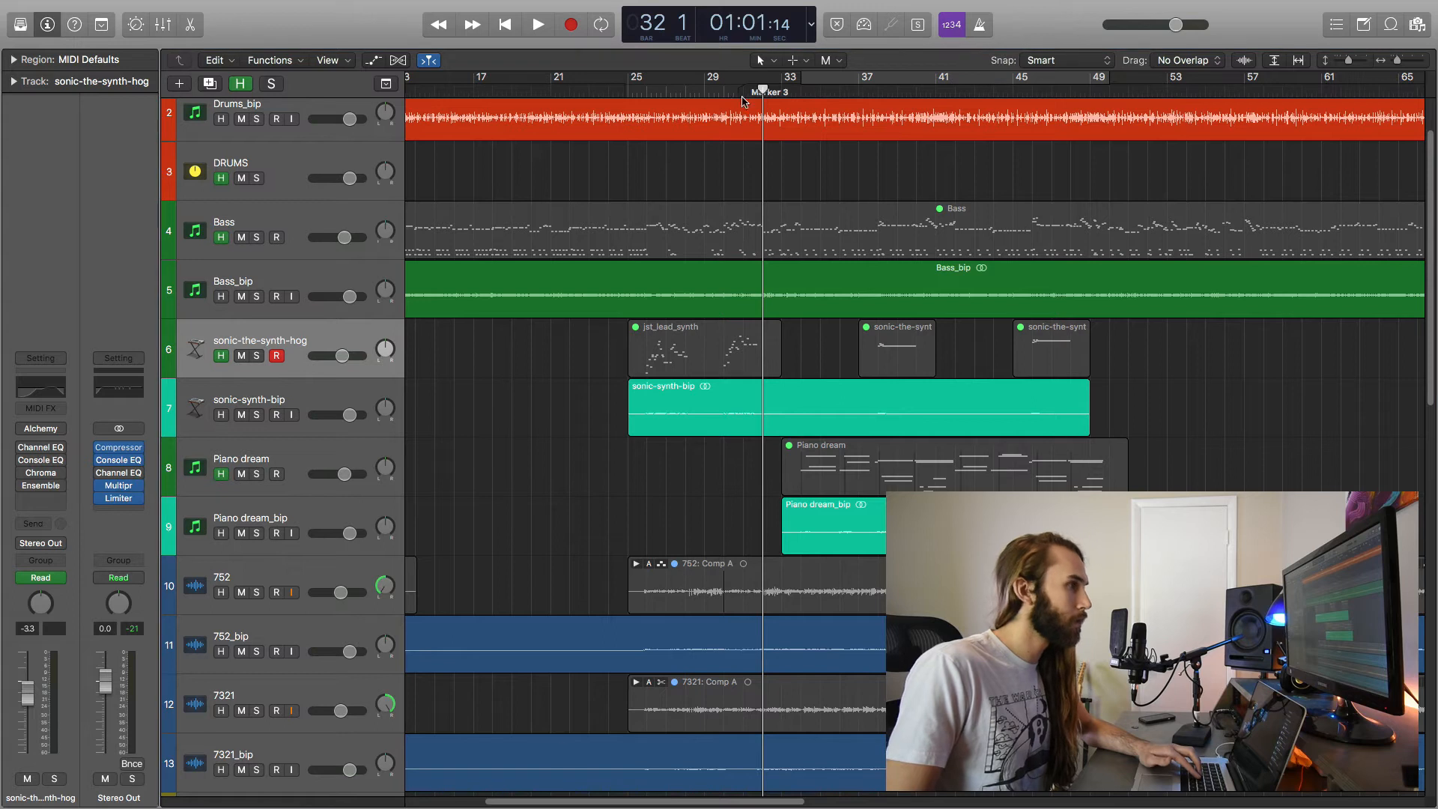
click(625, 91)
key(space)
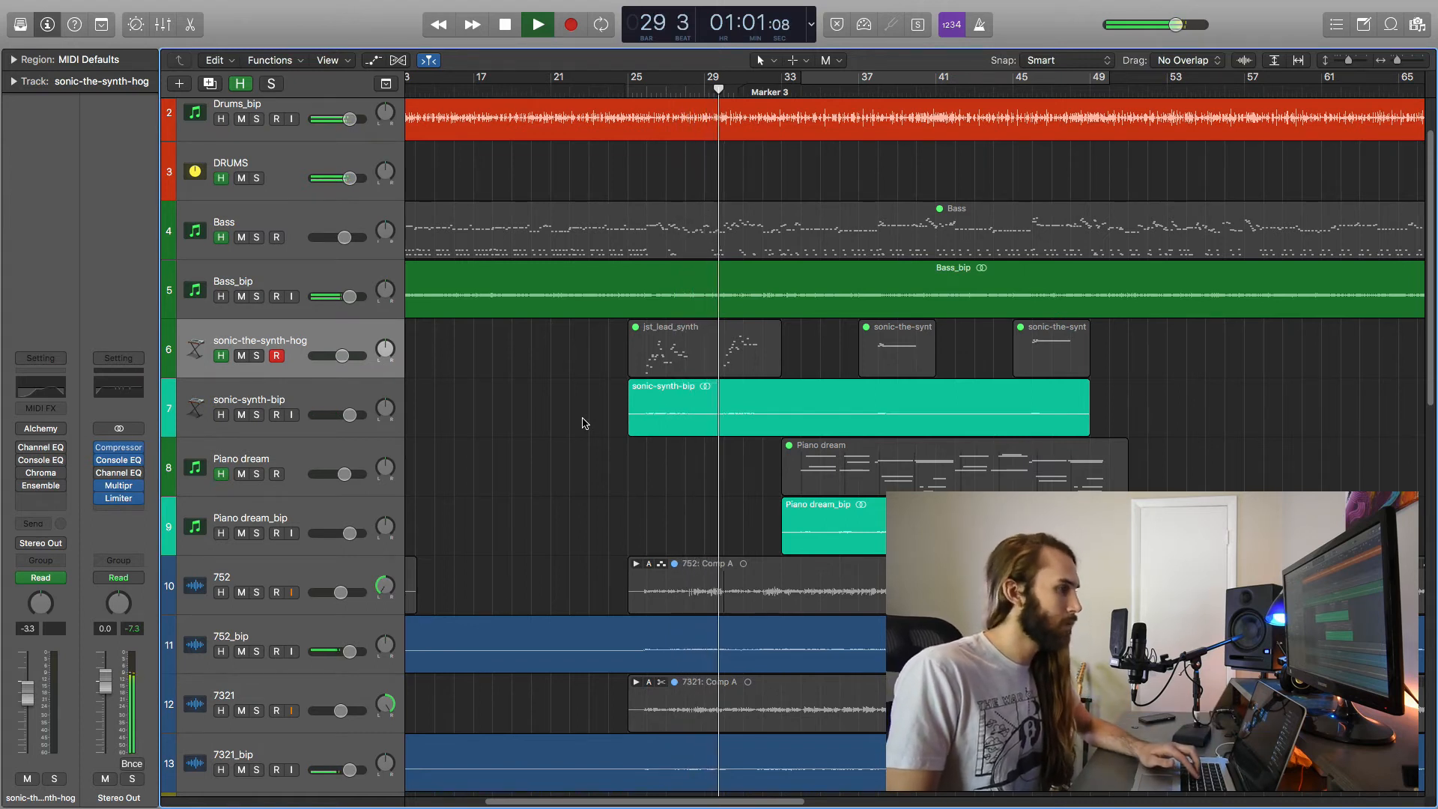
scroll(586, 423, right, 3)
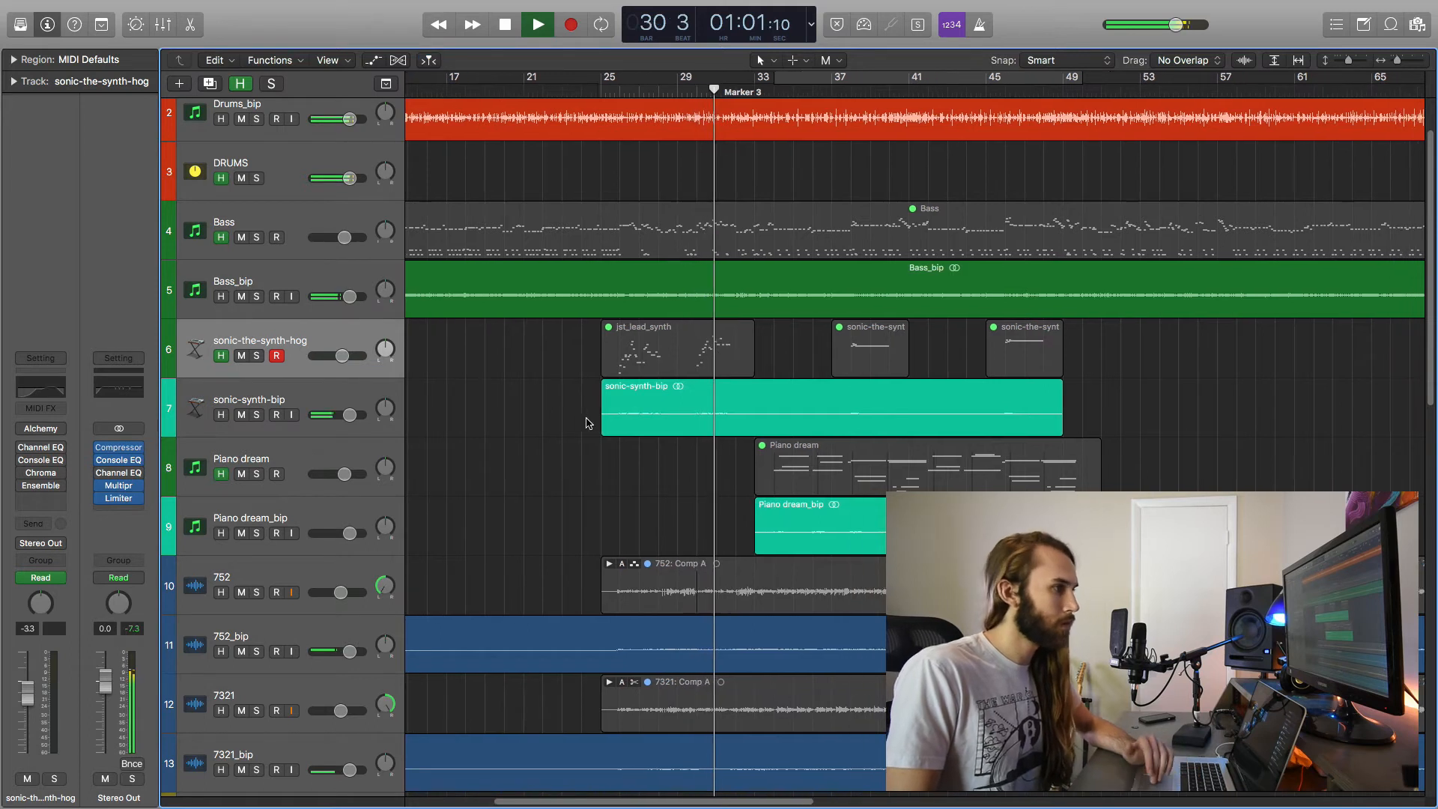
scroll(586, 423, right, 3)
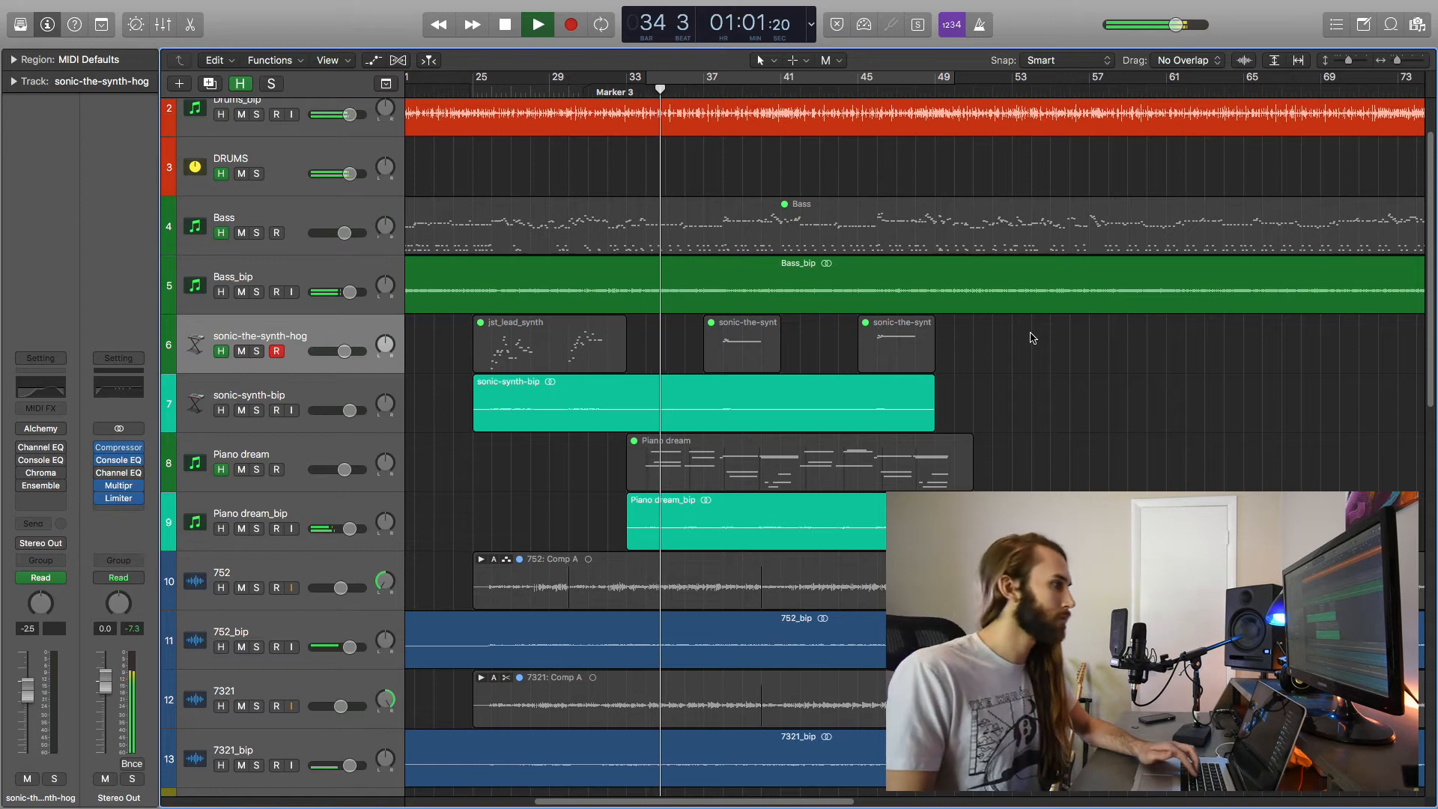
- View the Analog Lab instrument on the Piano dream track during playback, and close its window
click(232, 524)
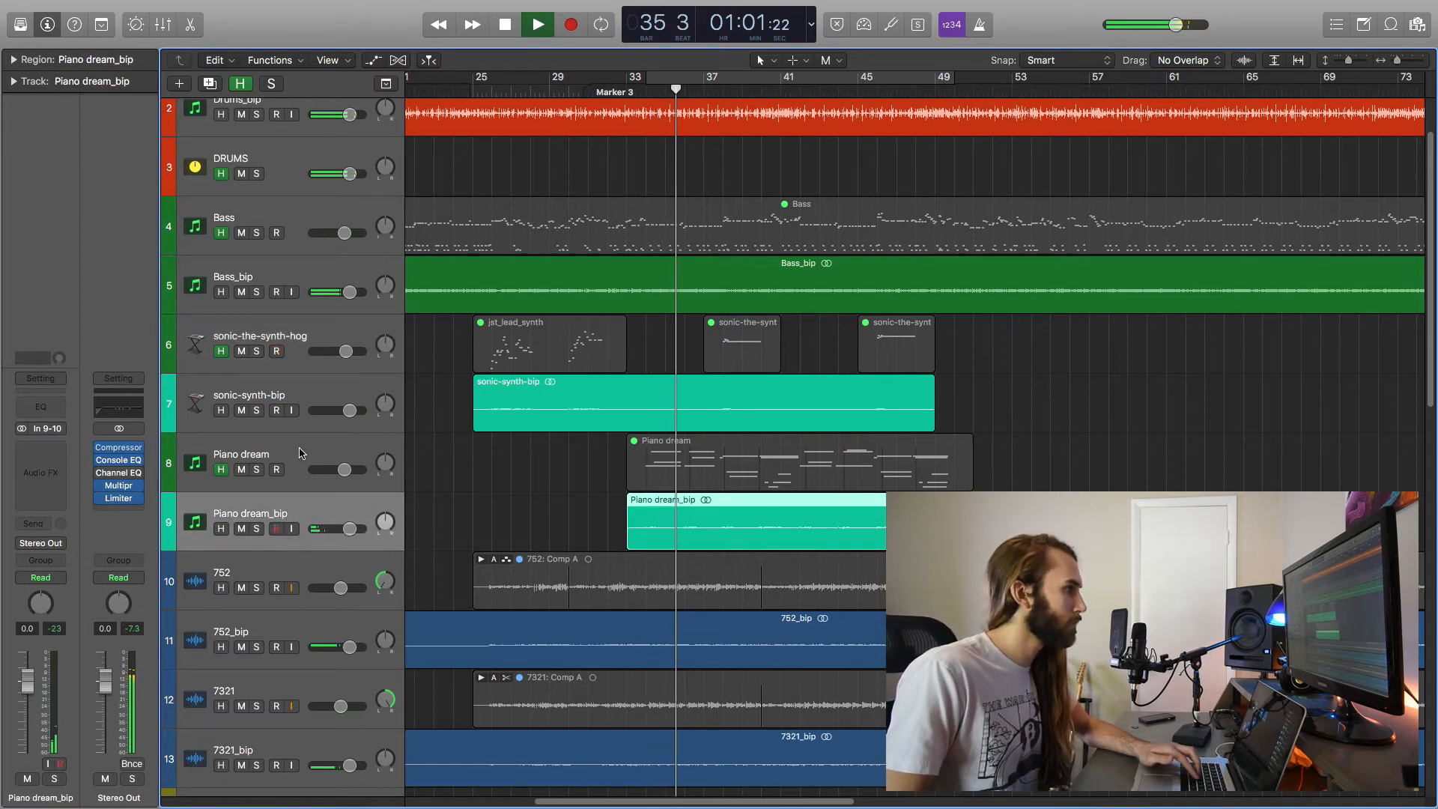
click(230, 488)
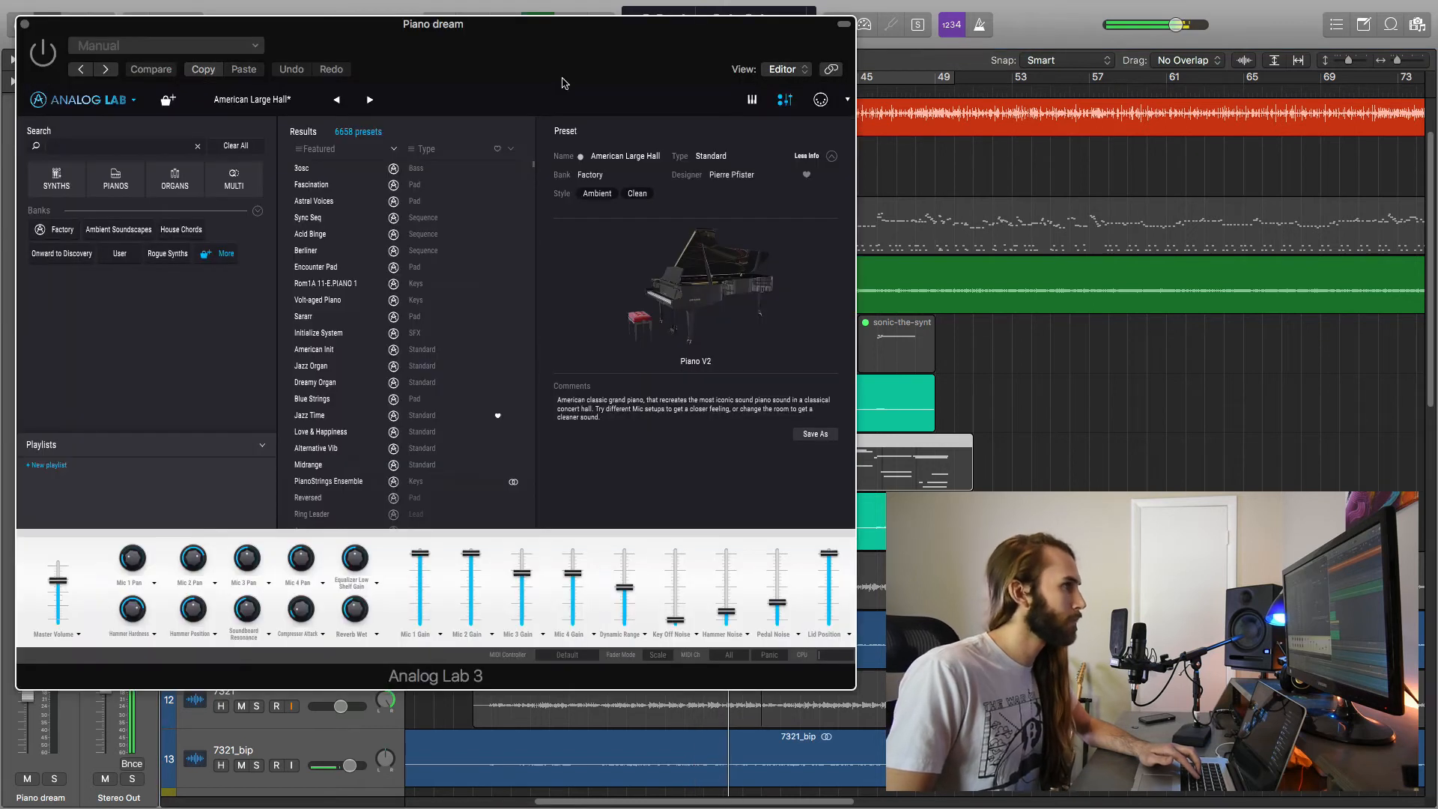
drag(577, 73, 572, 63)
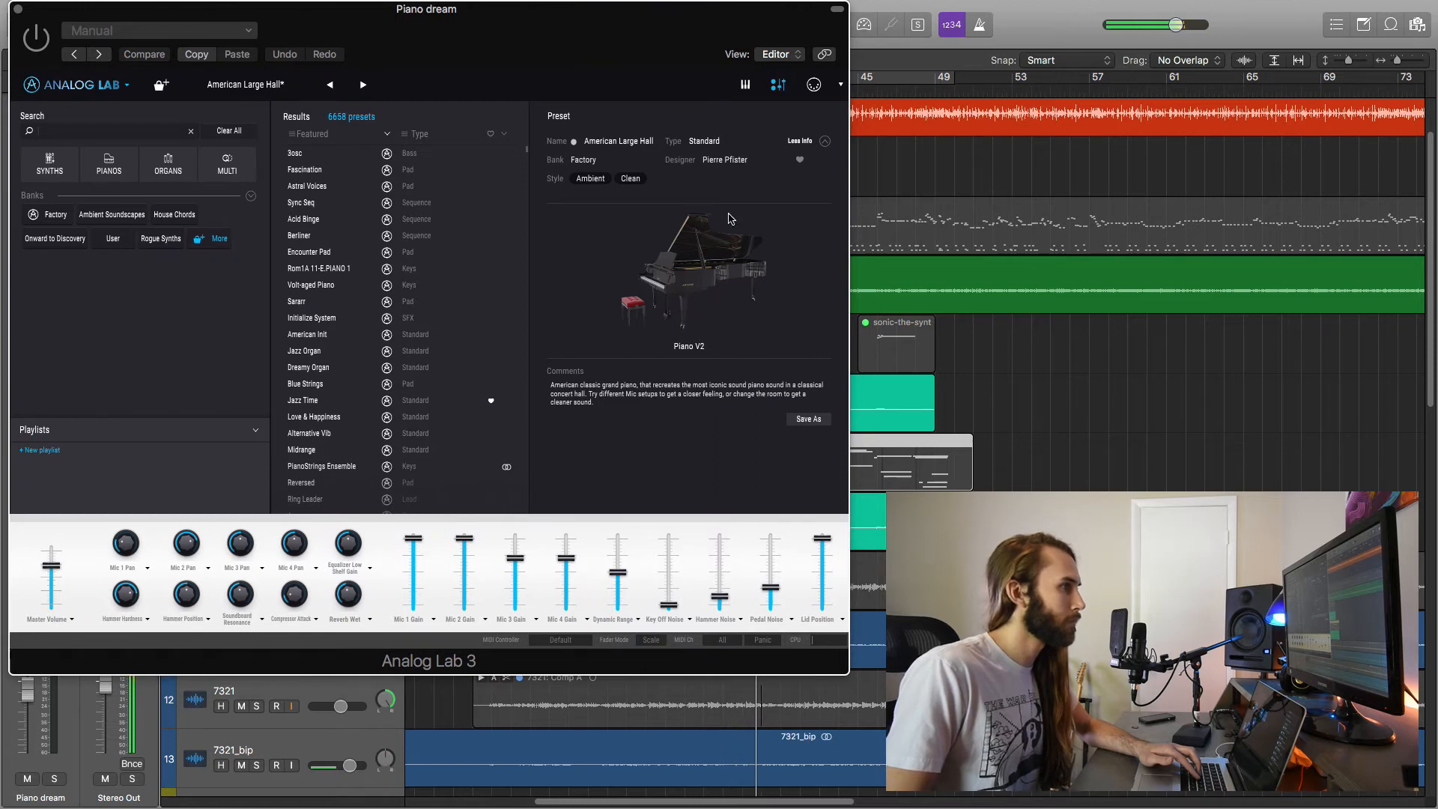
click(903, 520)
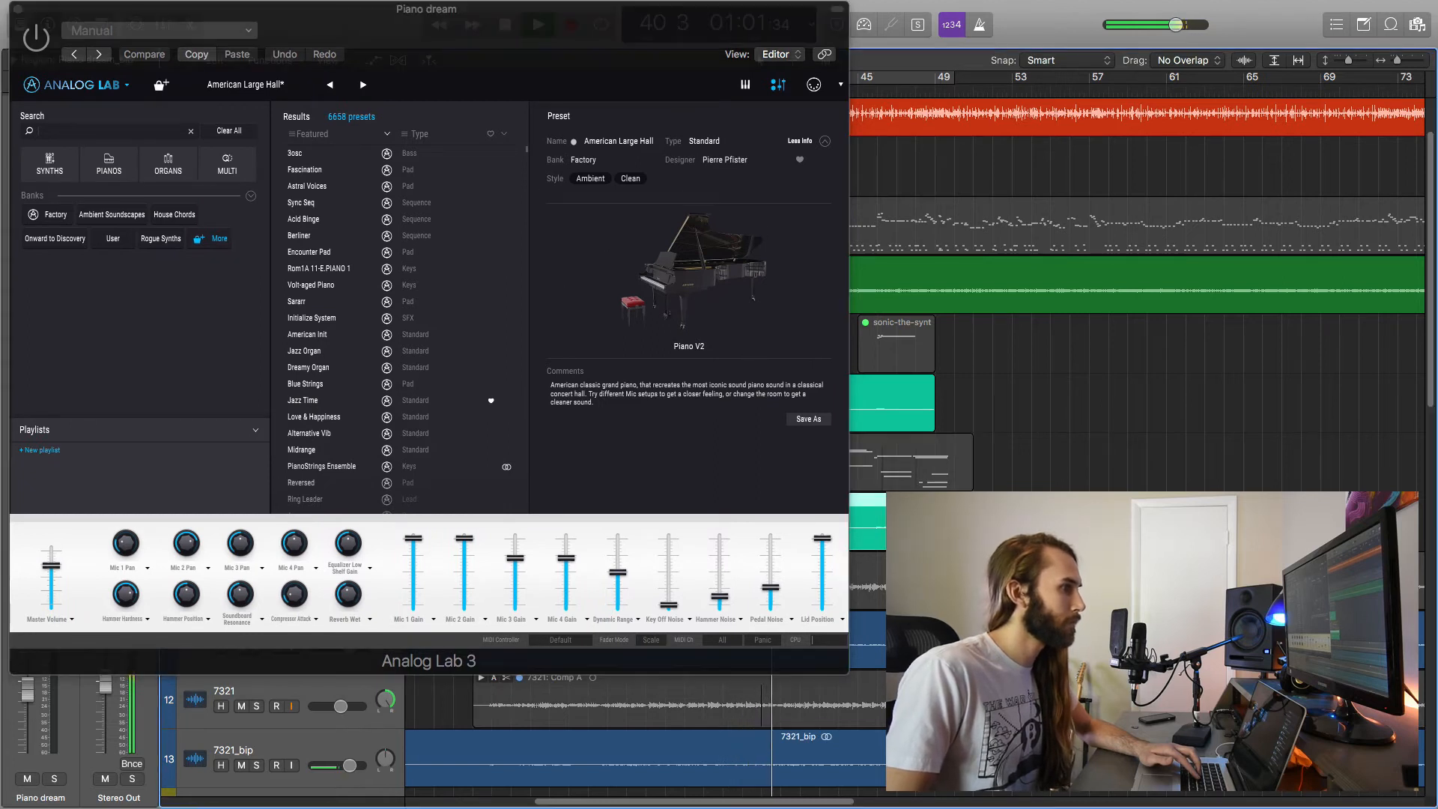
click(18, 9)
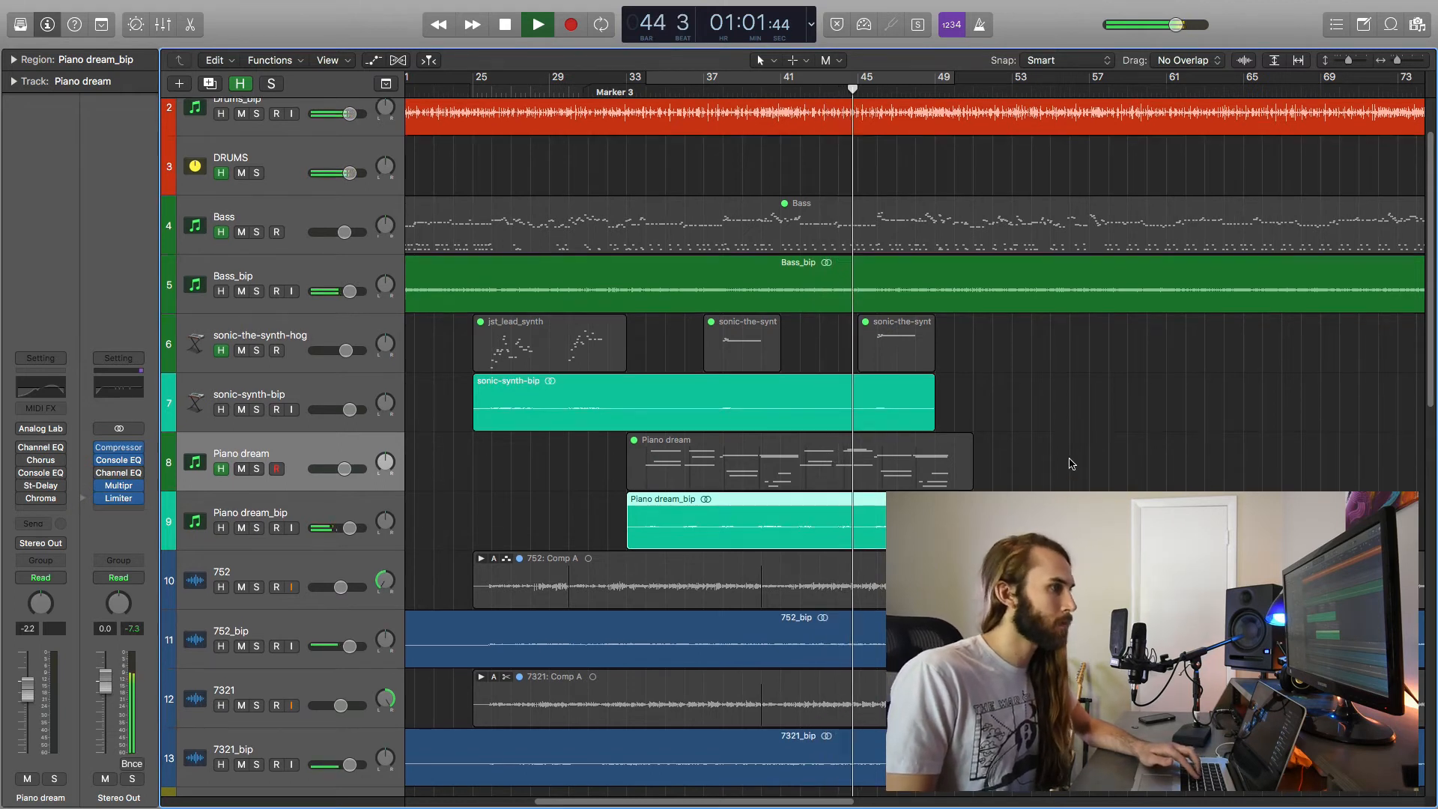
- Follow the playback to the end of the piano part at bar 50, clear the region selection, and stop
scroll(1071, 463, down, 4)
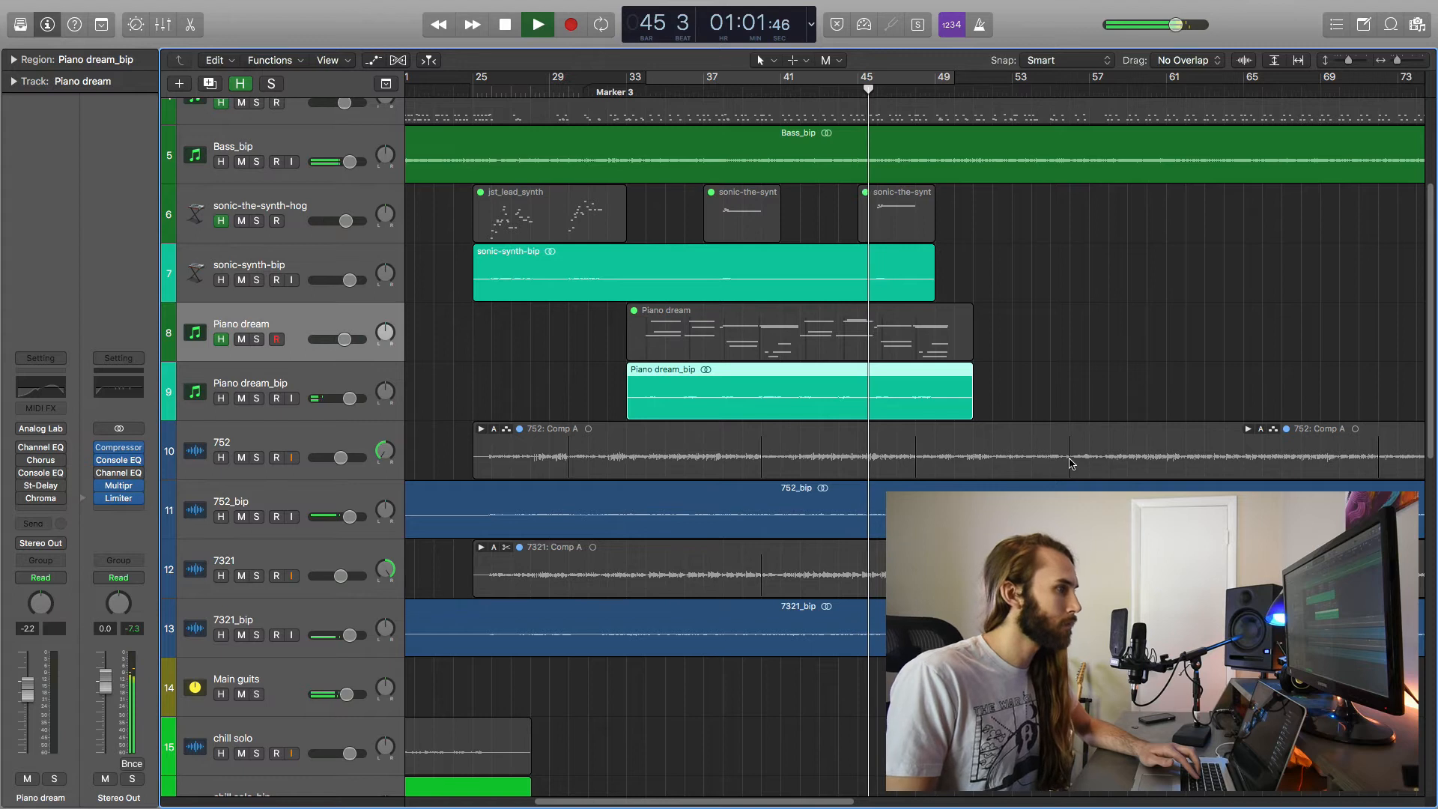
scroll(1071, 463, up, 2)
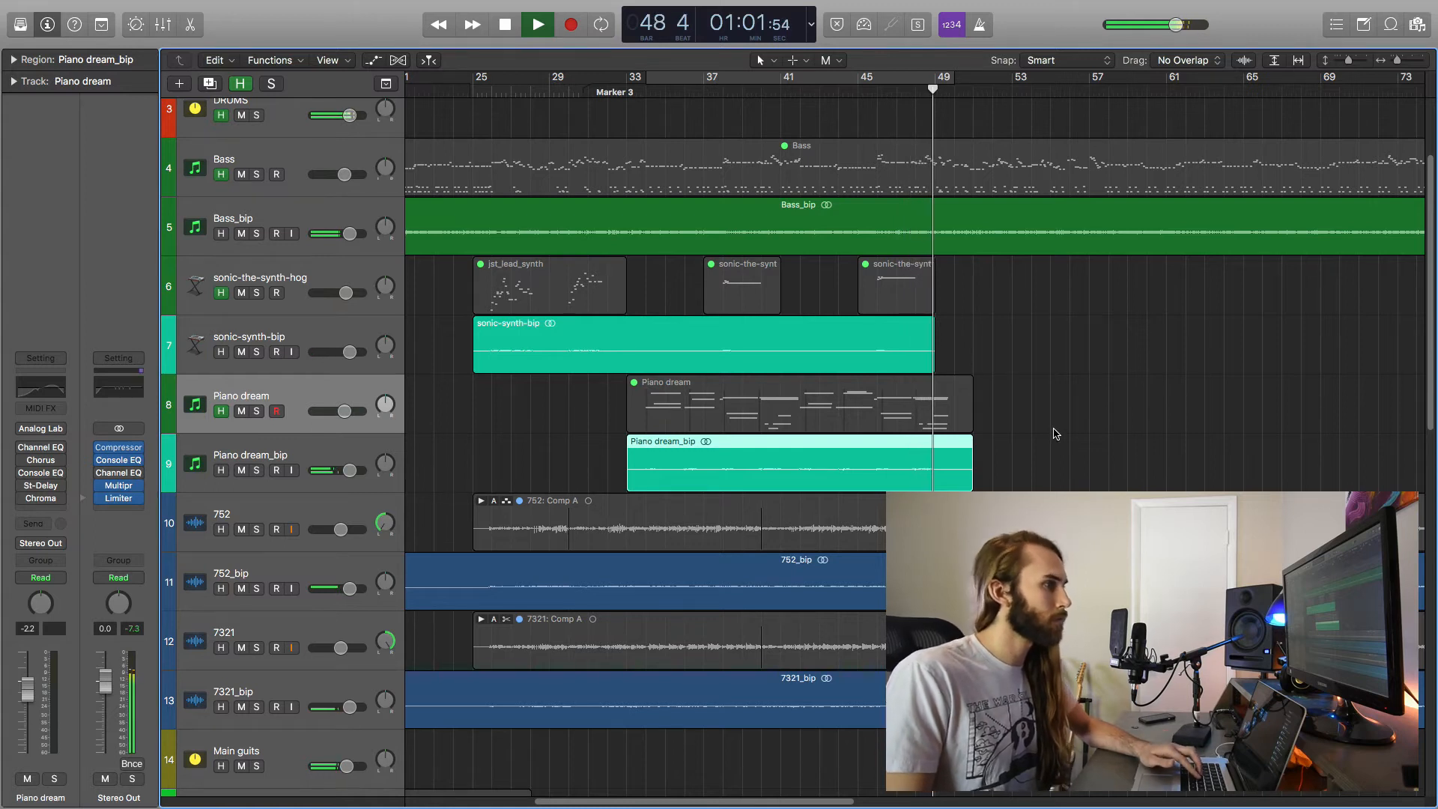
click(1056, 436)
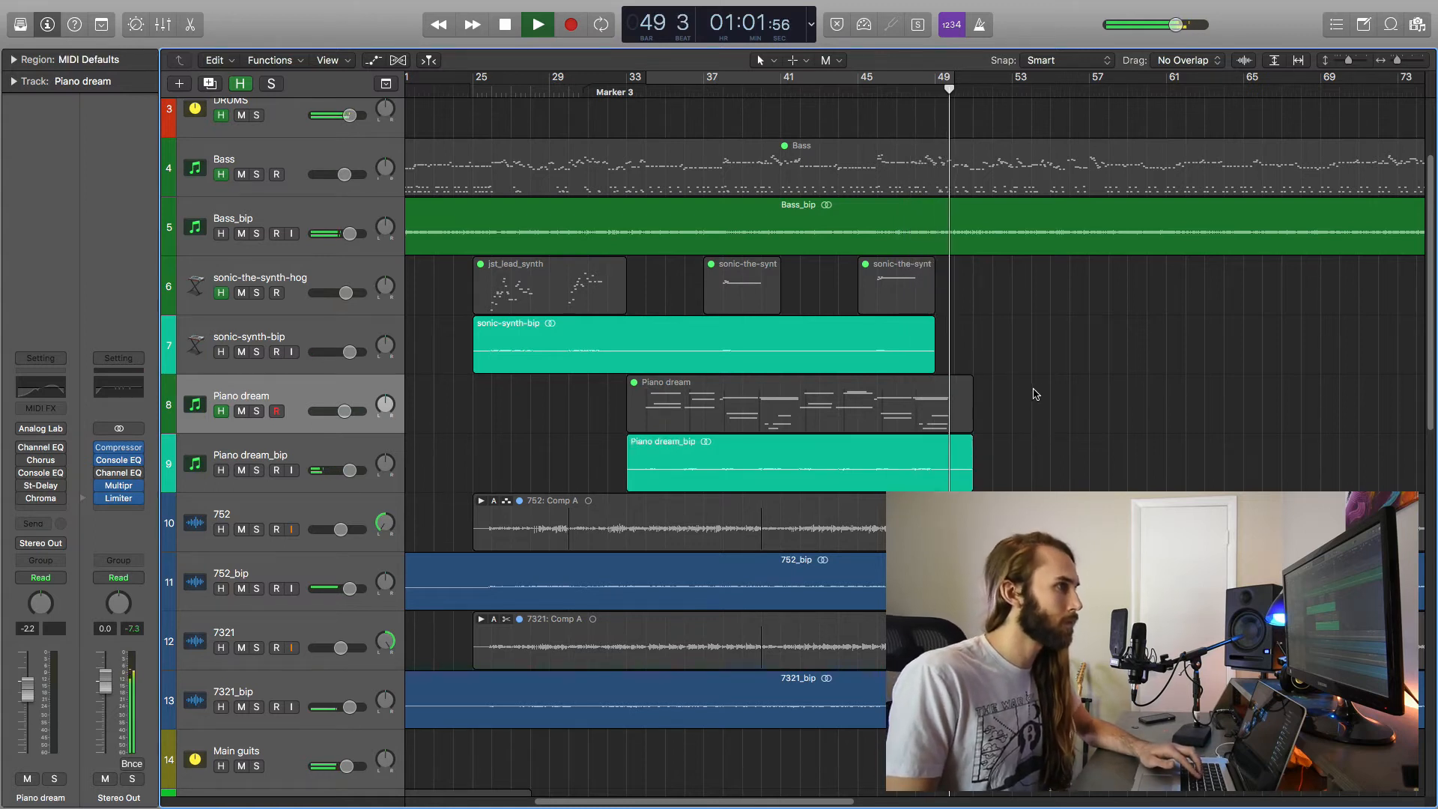
key(space)
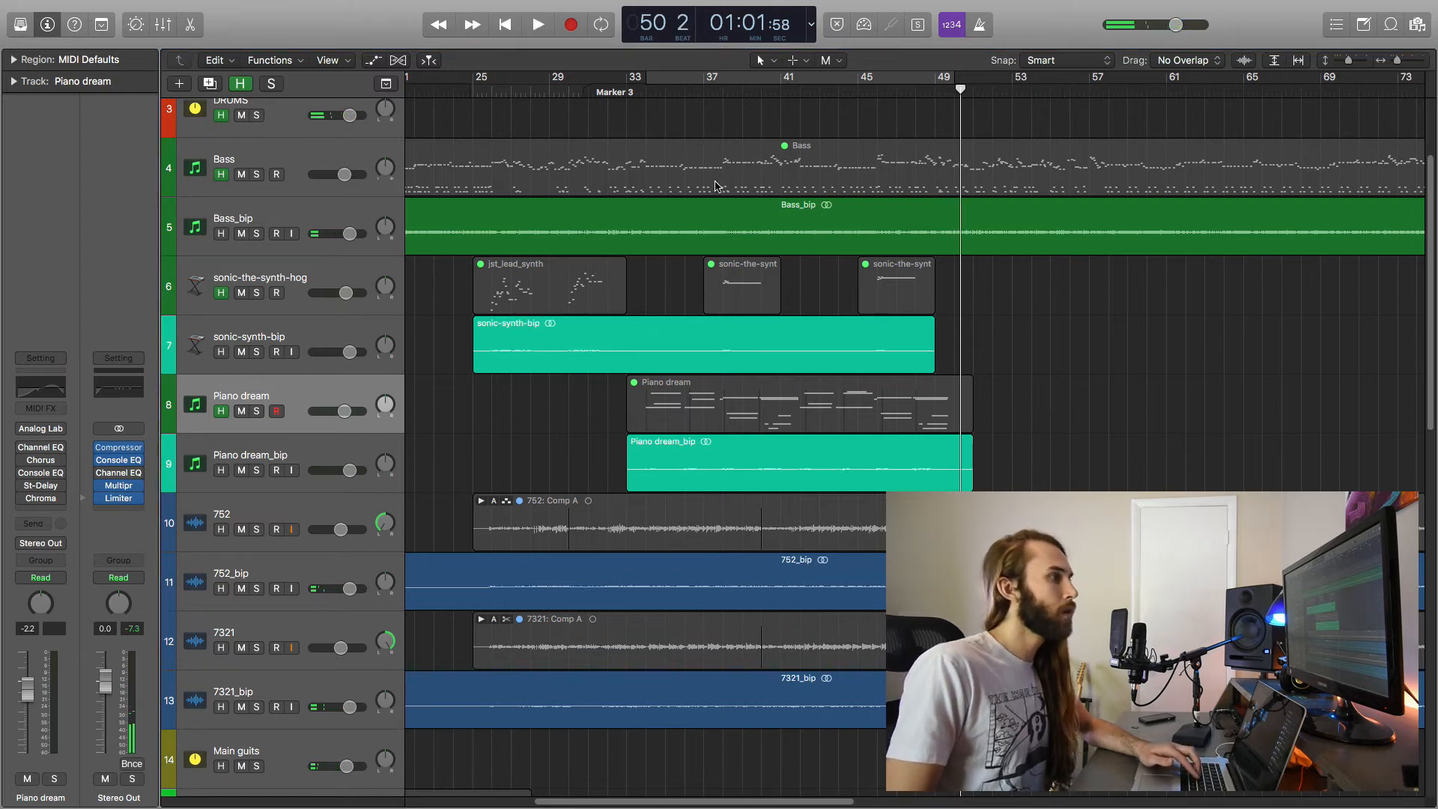
- Place the playhead at bar 33, where the piano part starts, and select the Piano dream track with its region
click(646, 90)
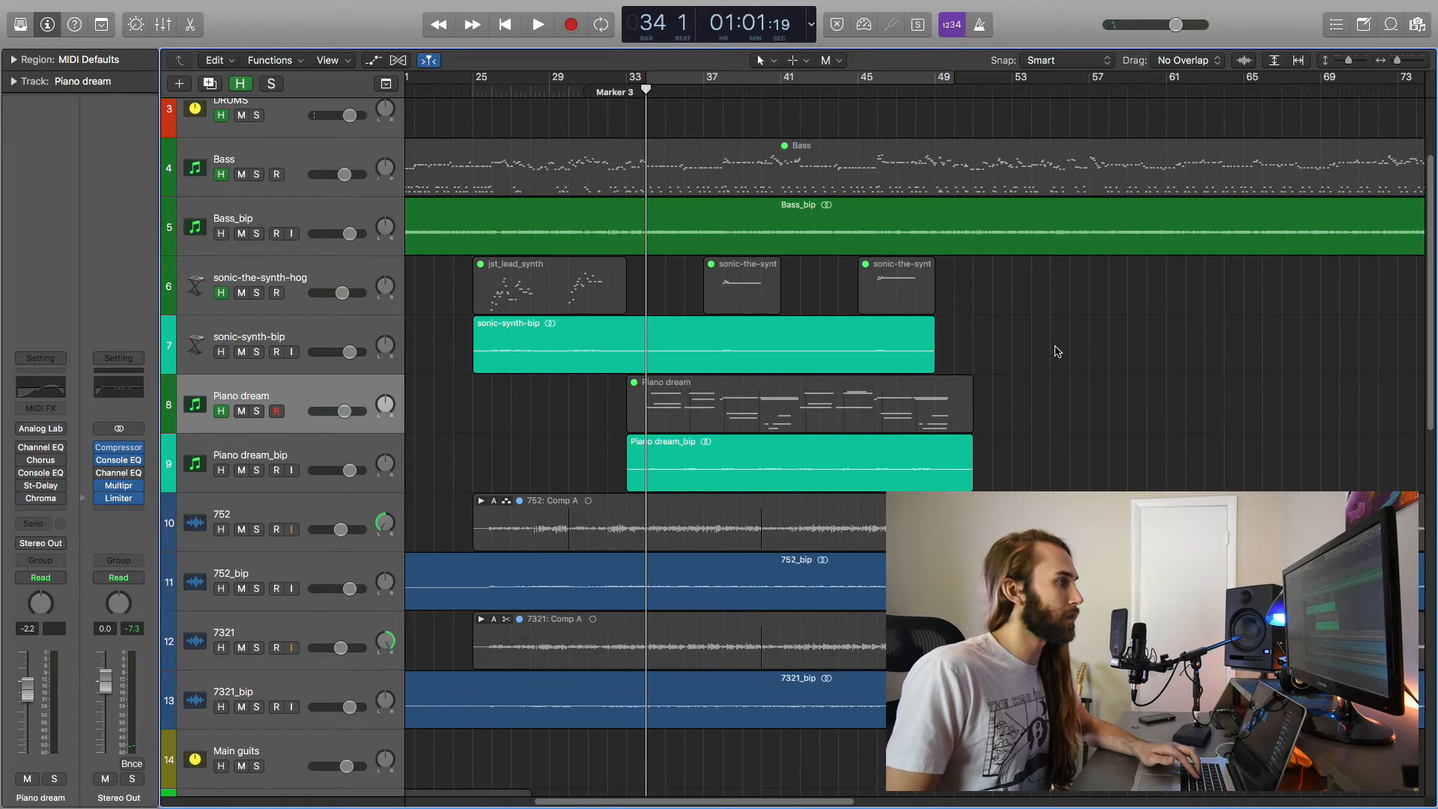
scroll(569, 454, down, 1)
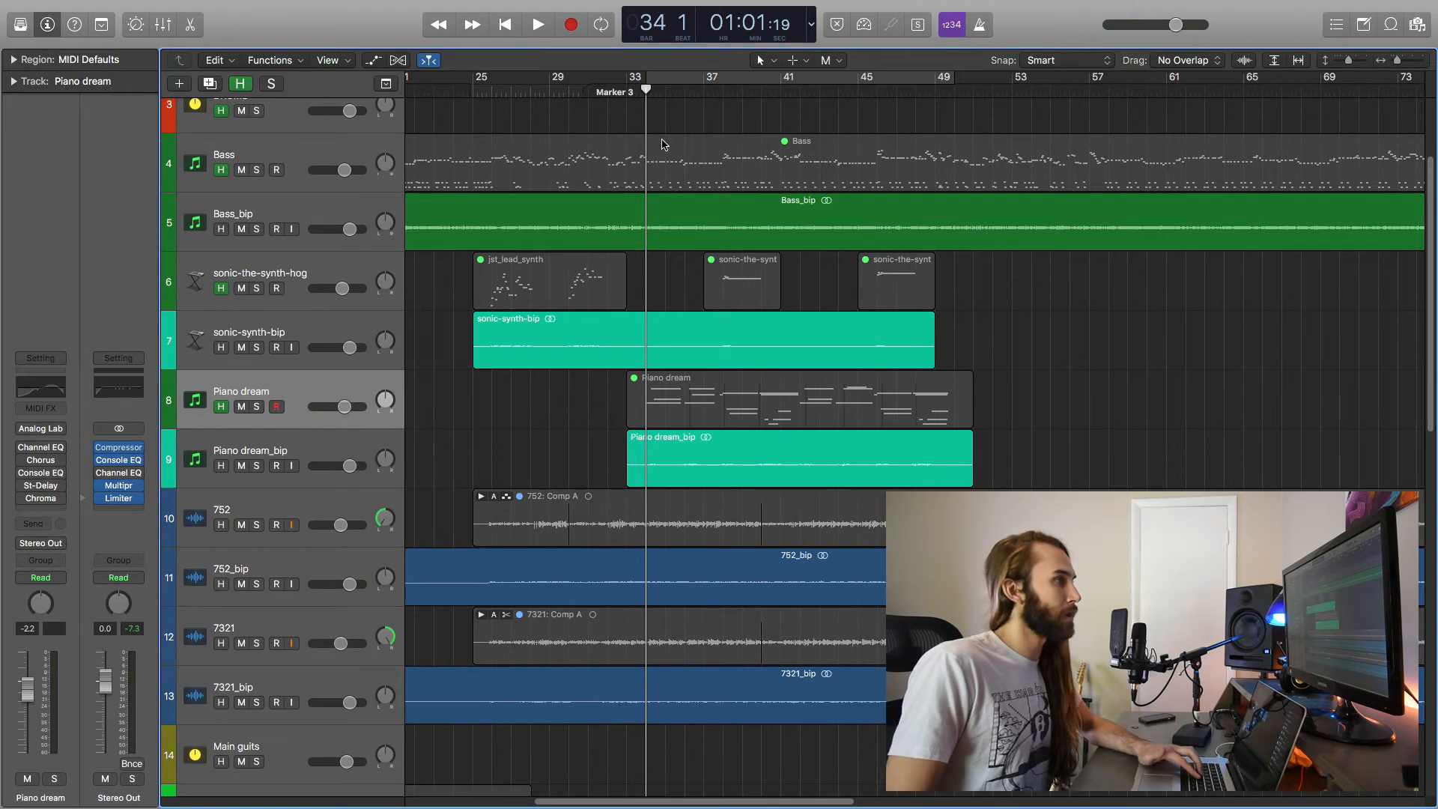
click(627, 96)
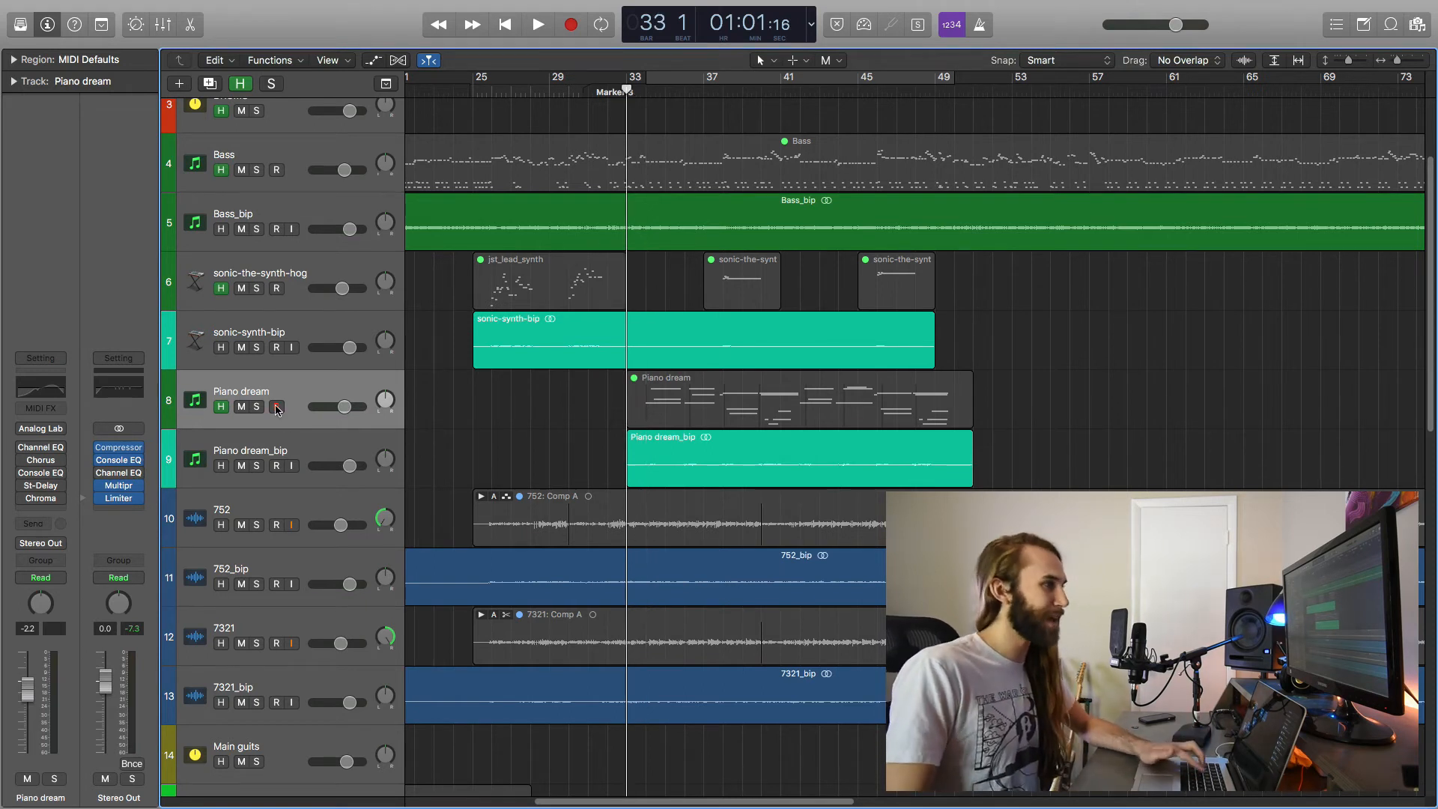
click(332, 398)
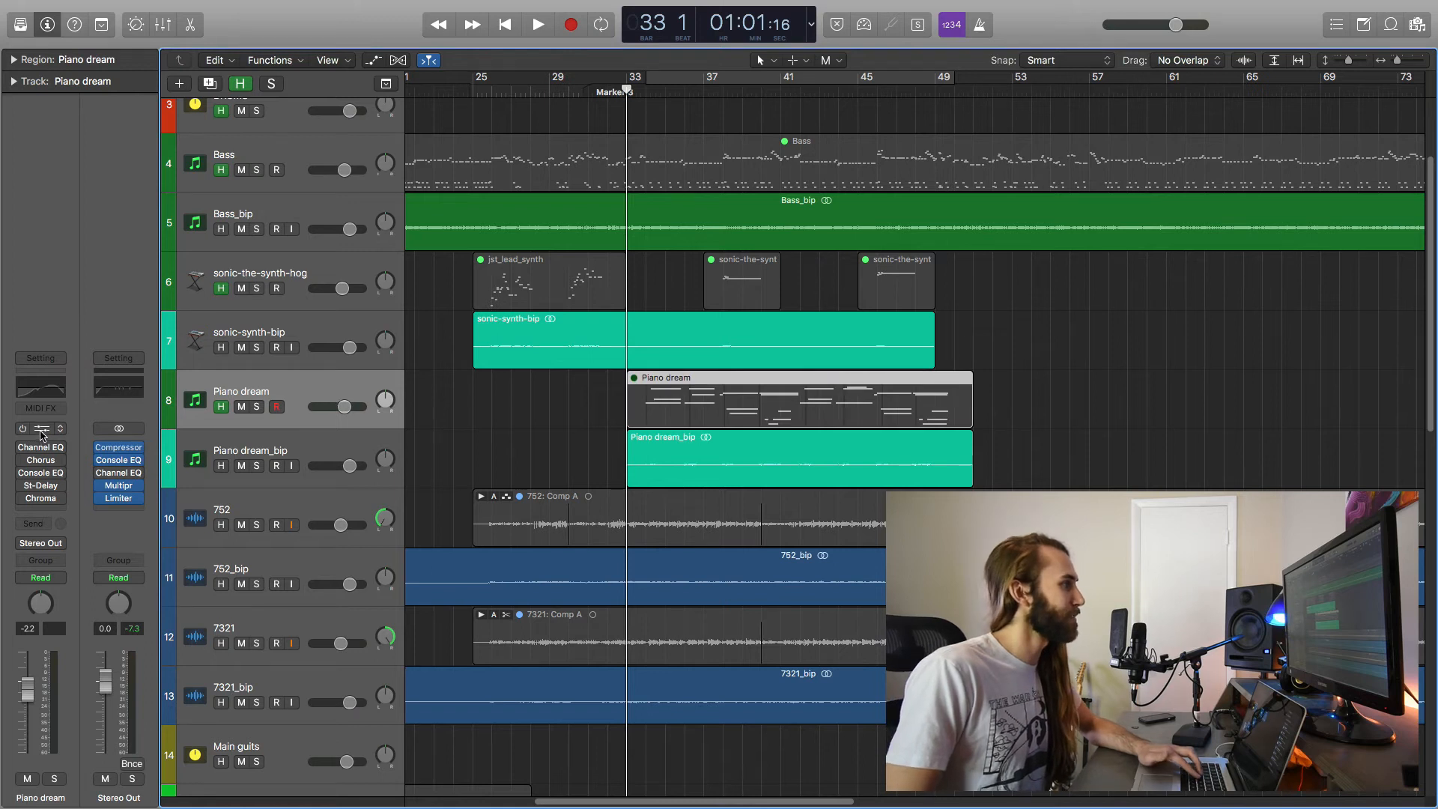
- Open Analog Lab on the Piano dream track, review the American Large Hall preset, and close the window
click(42, 430)
drag(613, 27, 726, 86)
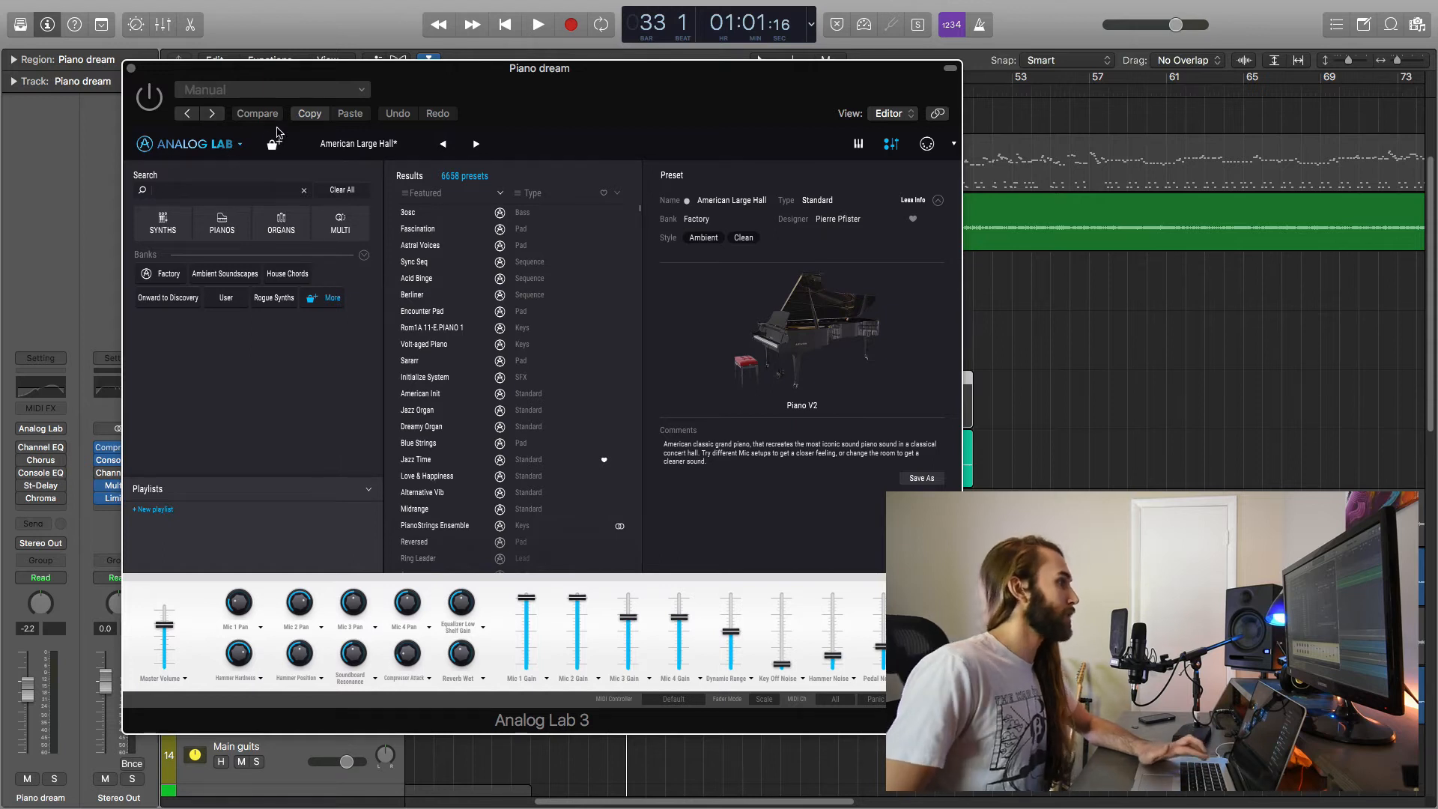
mouse_move(651, 87)
mouse_down()
mouse_move(666, 57)
mouse_move(678, 65)
mouse_move(644, 60)
mouse_up()
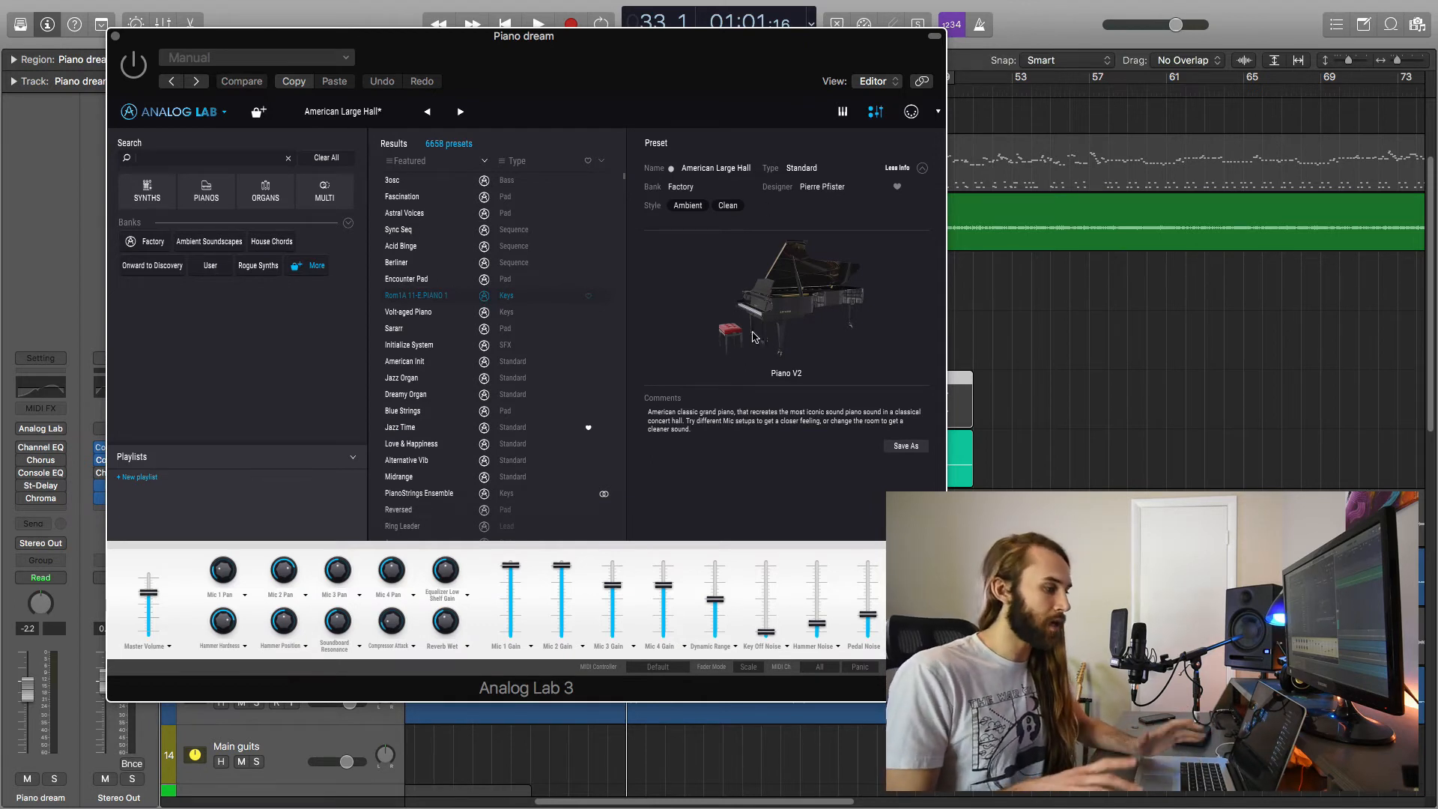
drag(707, 73, 802, 107)
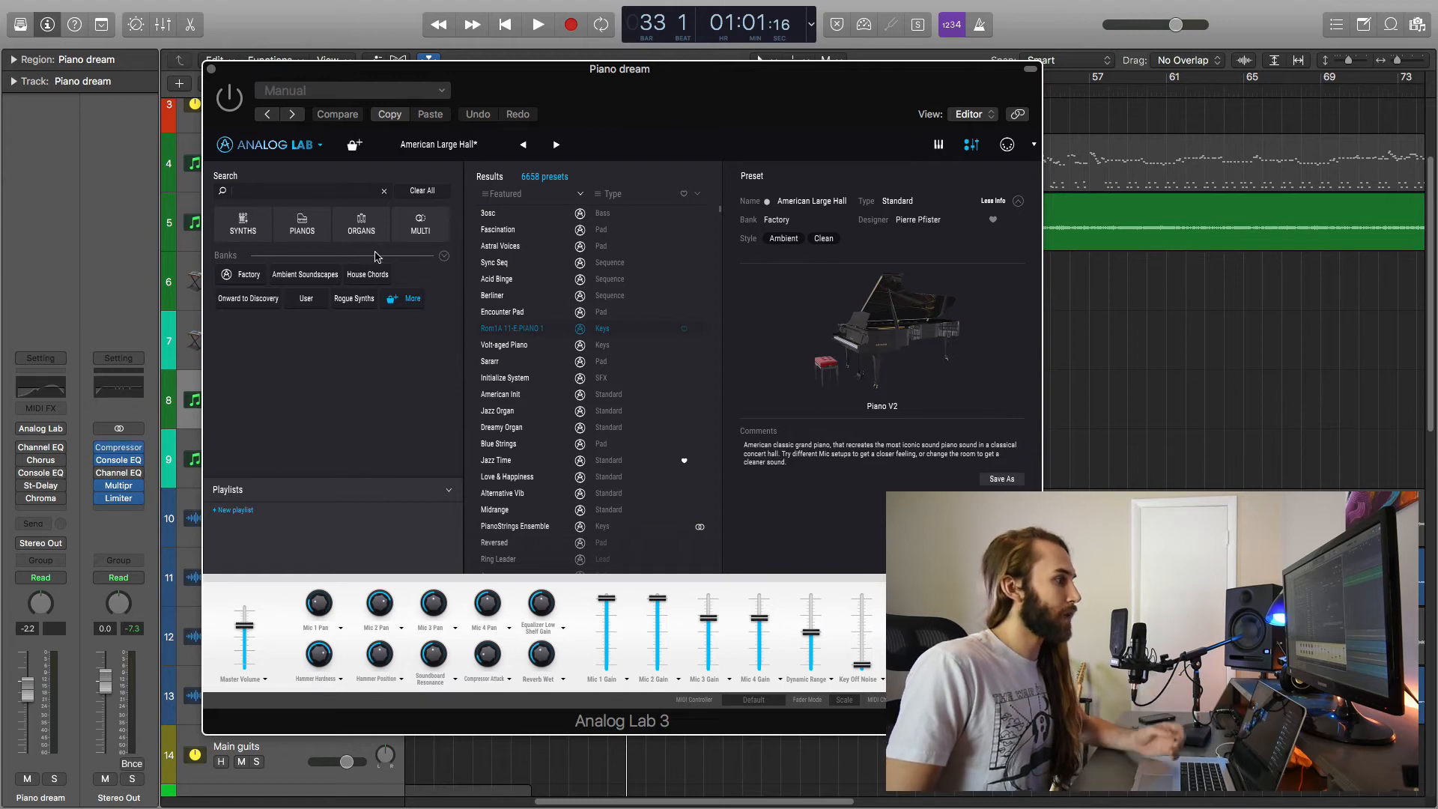
click(213, 70)
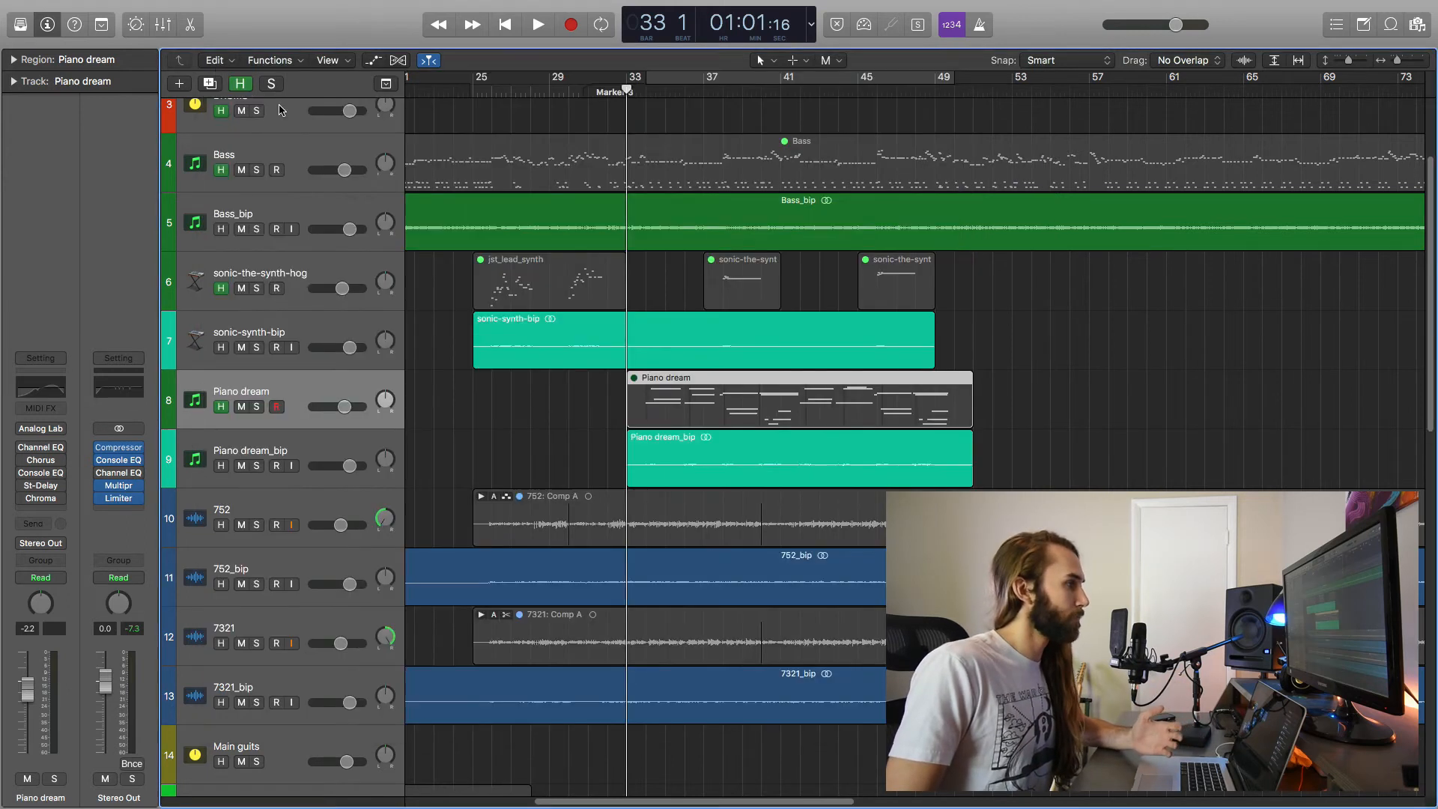
- Open the Piano dream track's Channel EQ, switch it on to examine its bands and curve, and close its window
click(43, 449)
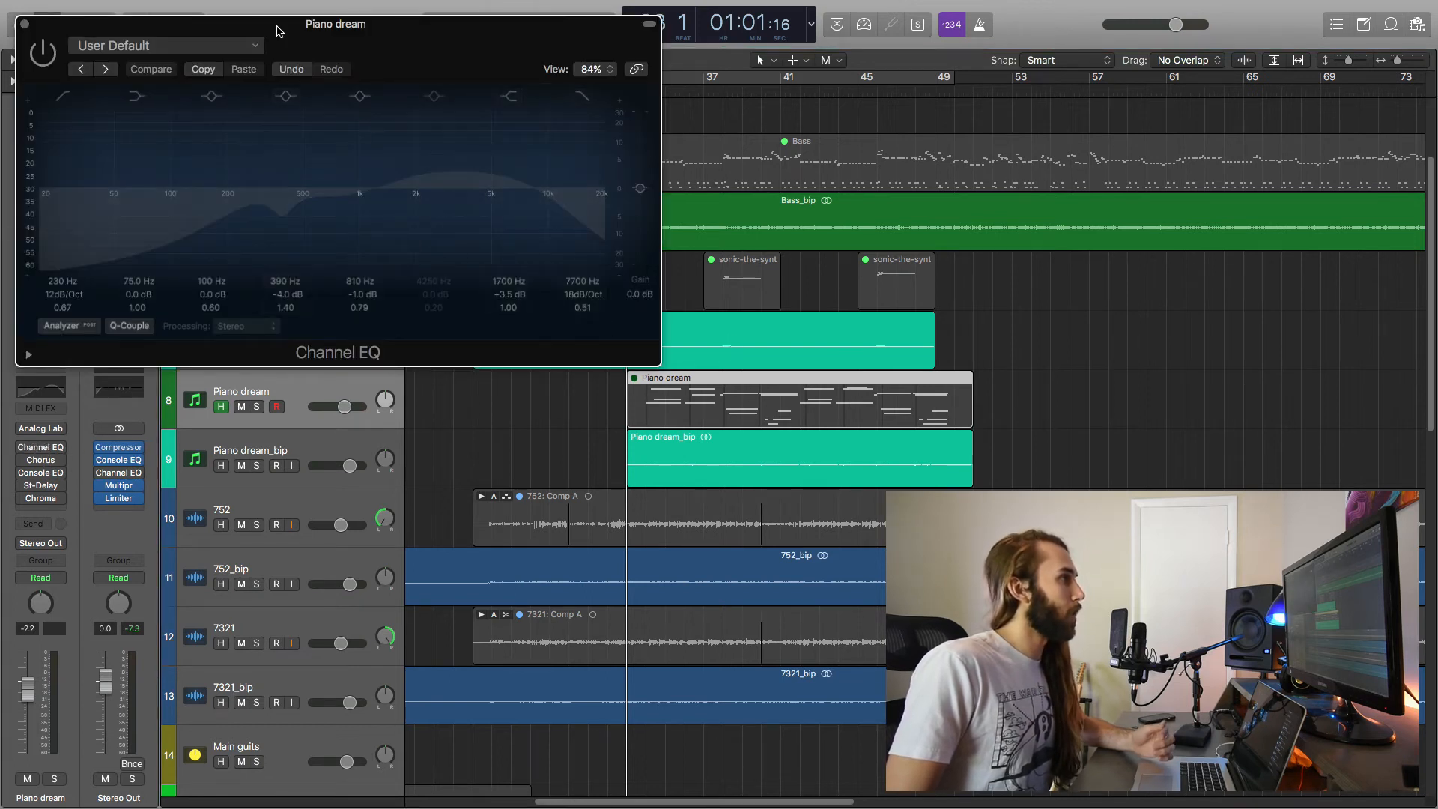
drag(278, 31, 641, 93)
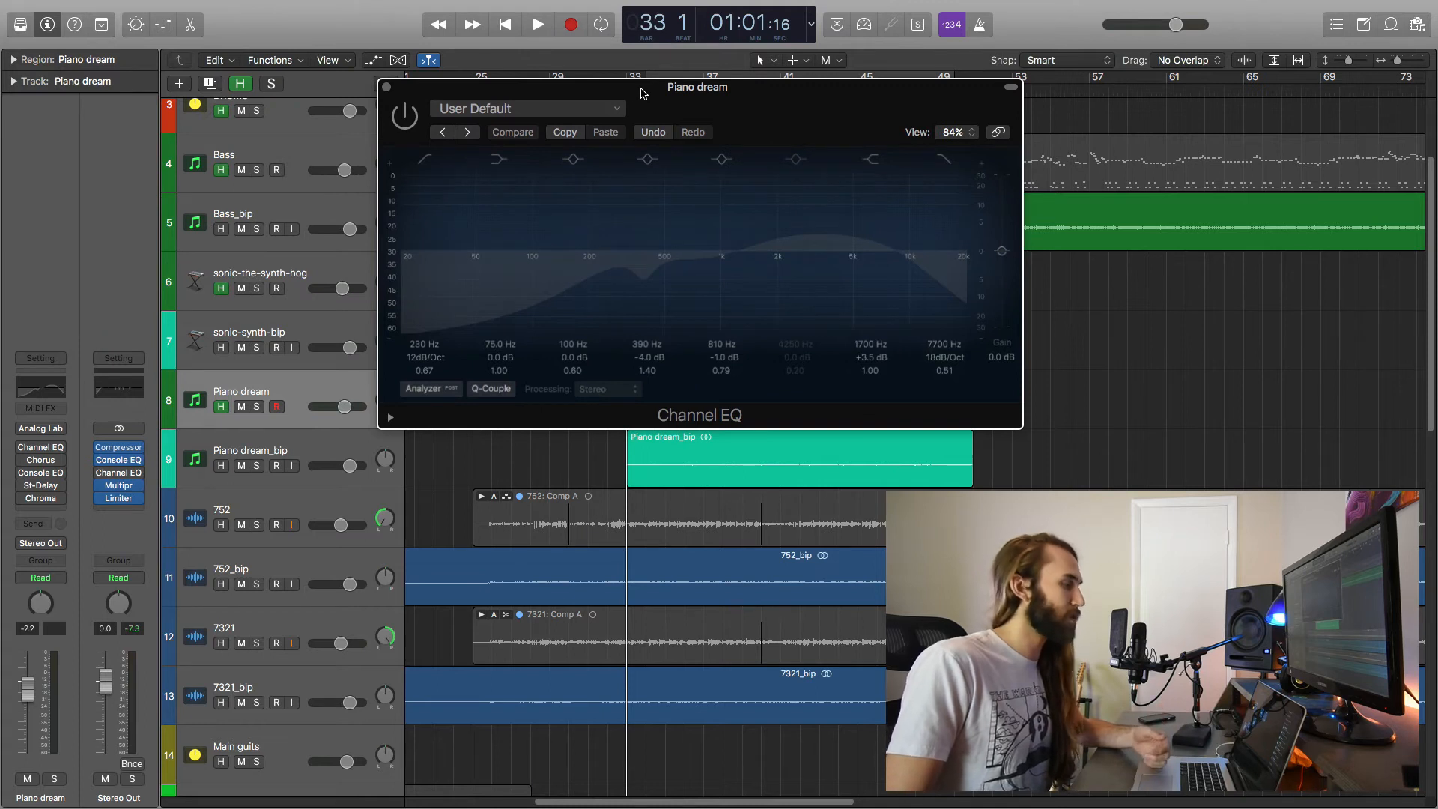
drag(697, 94, 617, 102)
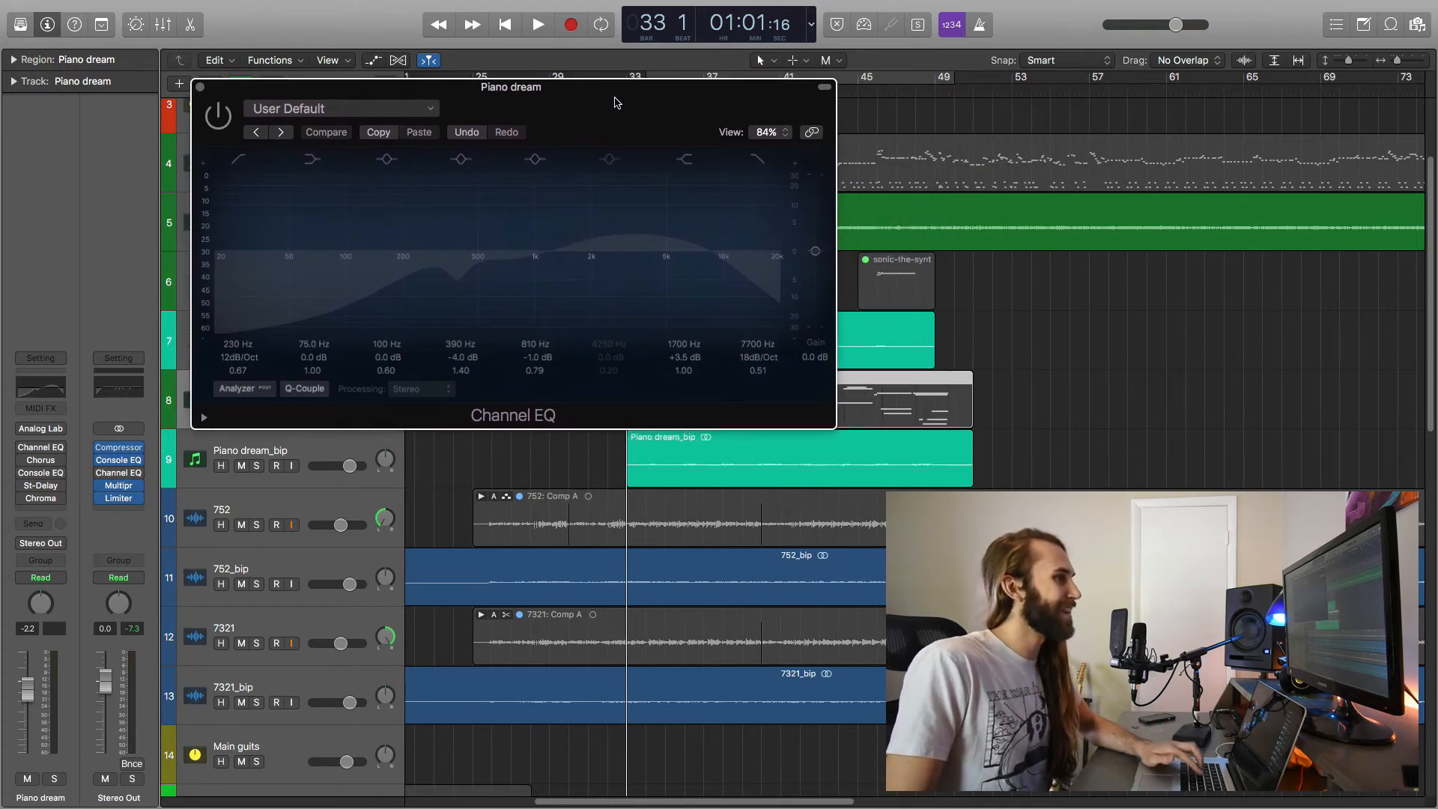
click(215, 117)
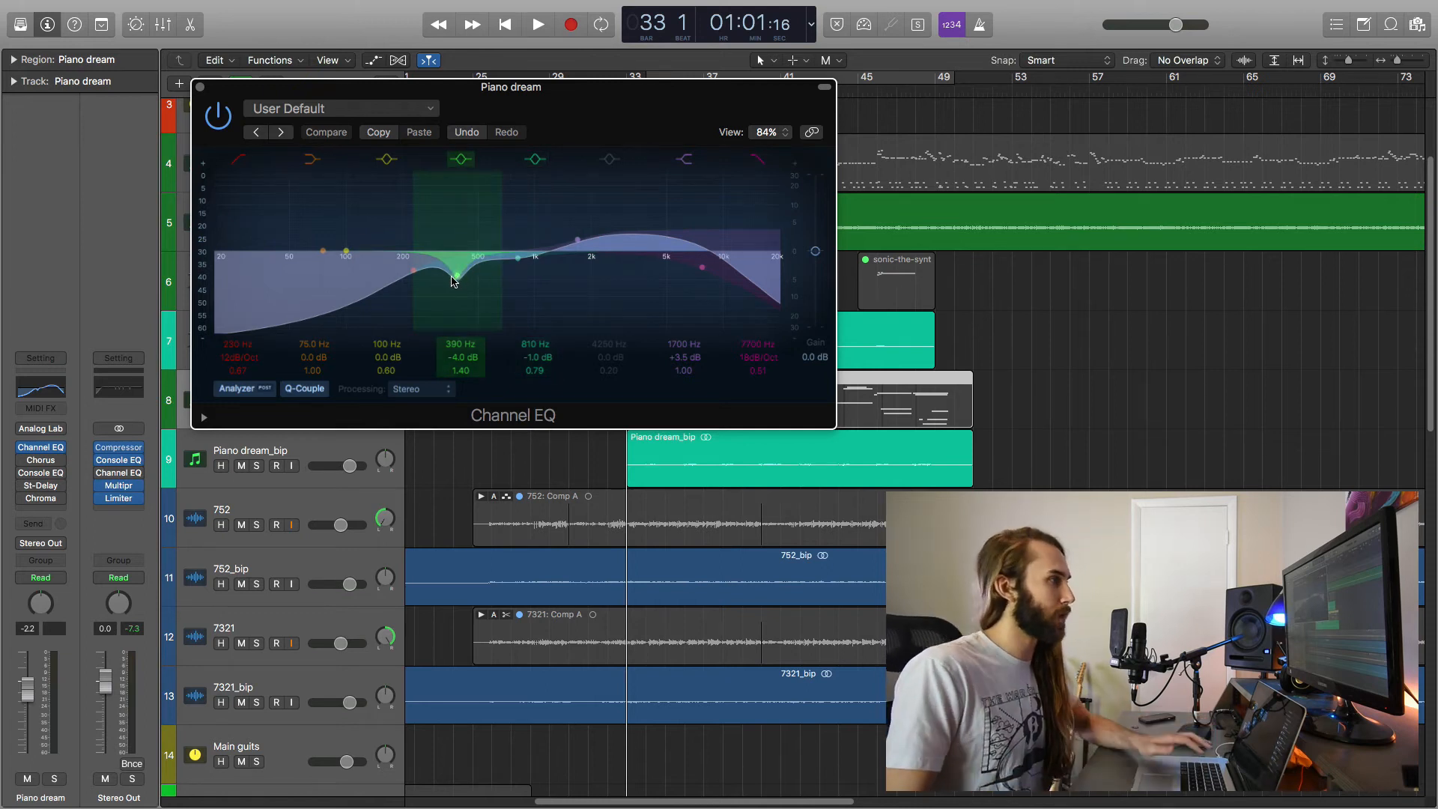
click(200, 89)
- Open the Chorus on the Piano dream track, review its rate, intensity and mix settings, and close its window
mouse_move(41, 462)
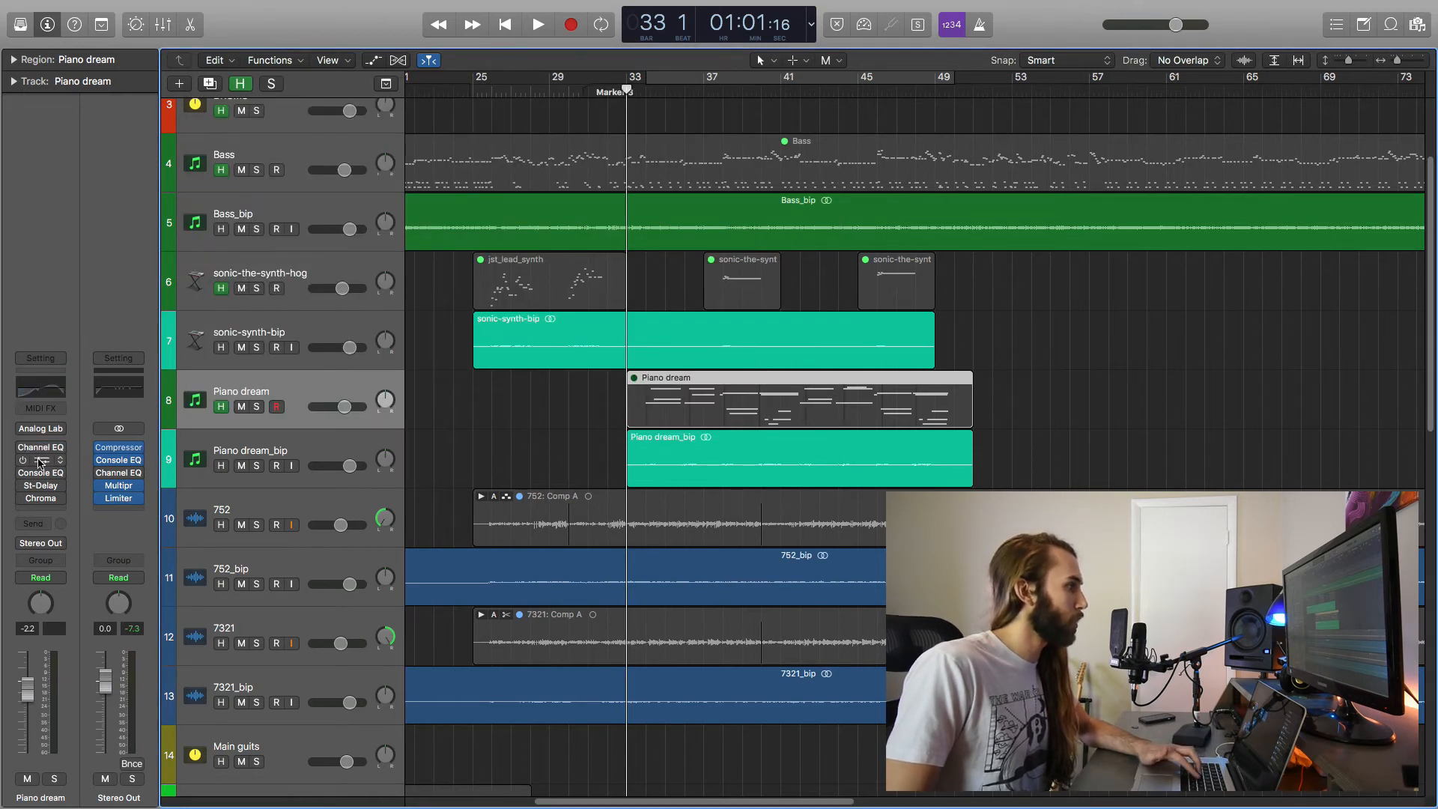
click(41, 462)
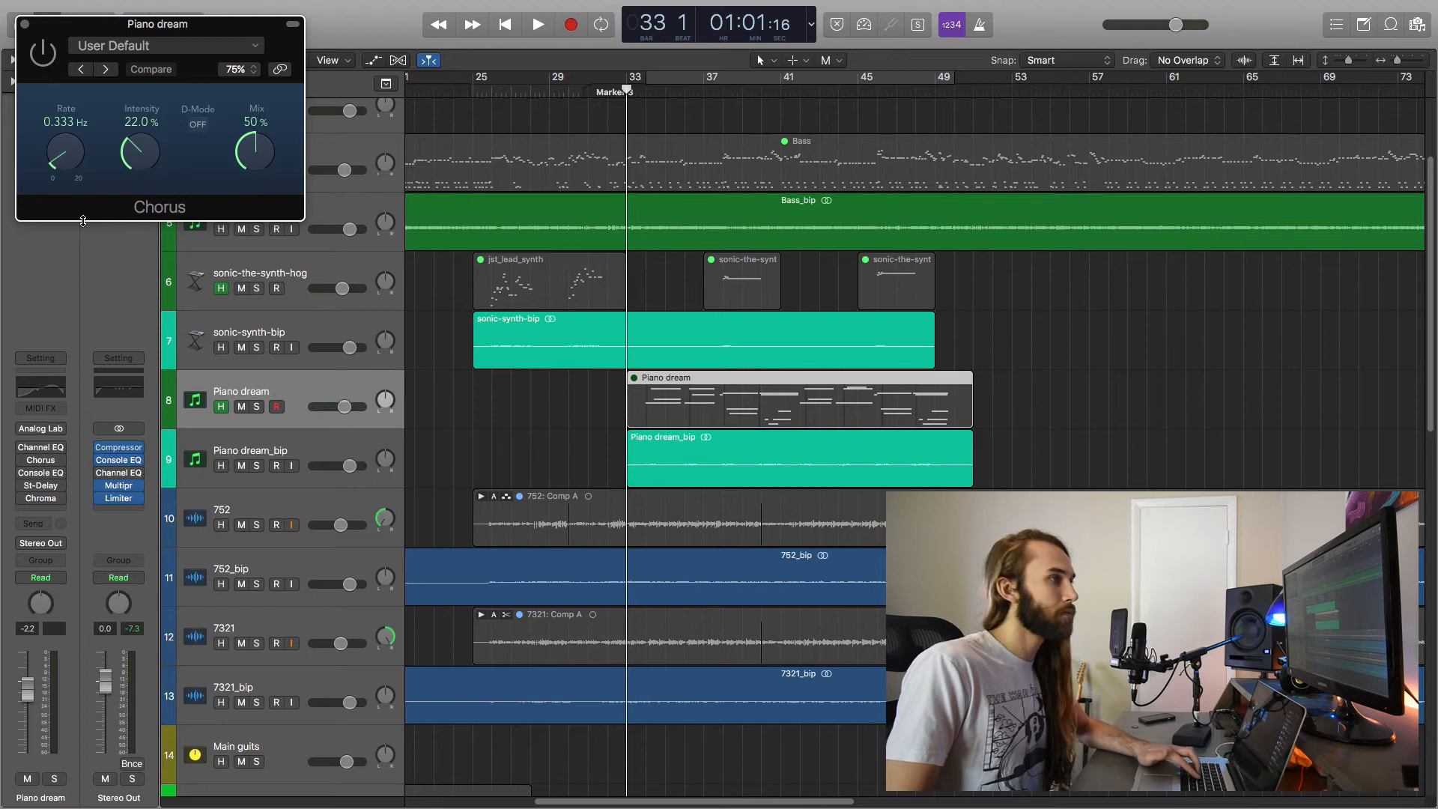
drag(189, 33, 431, 157)
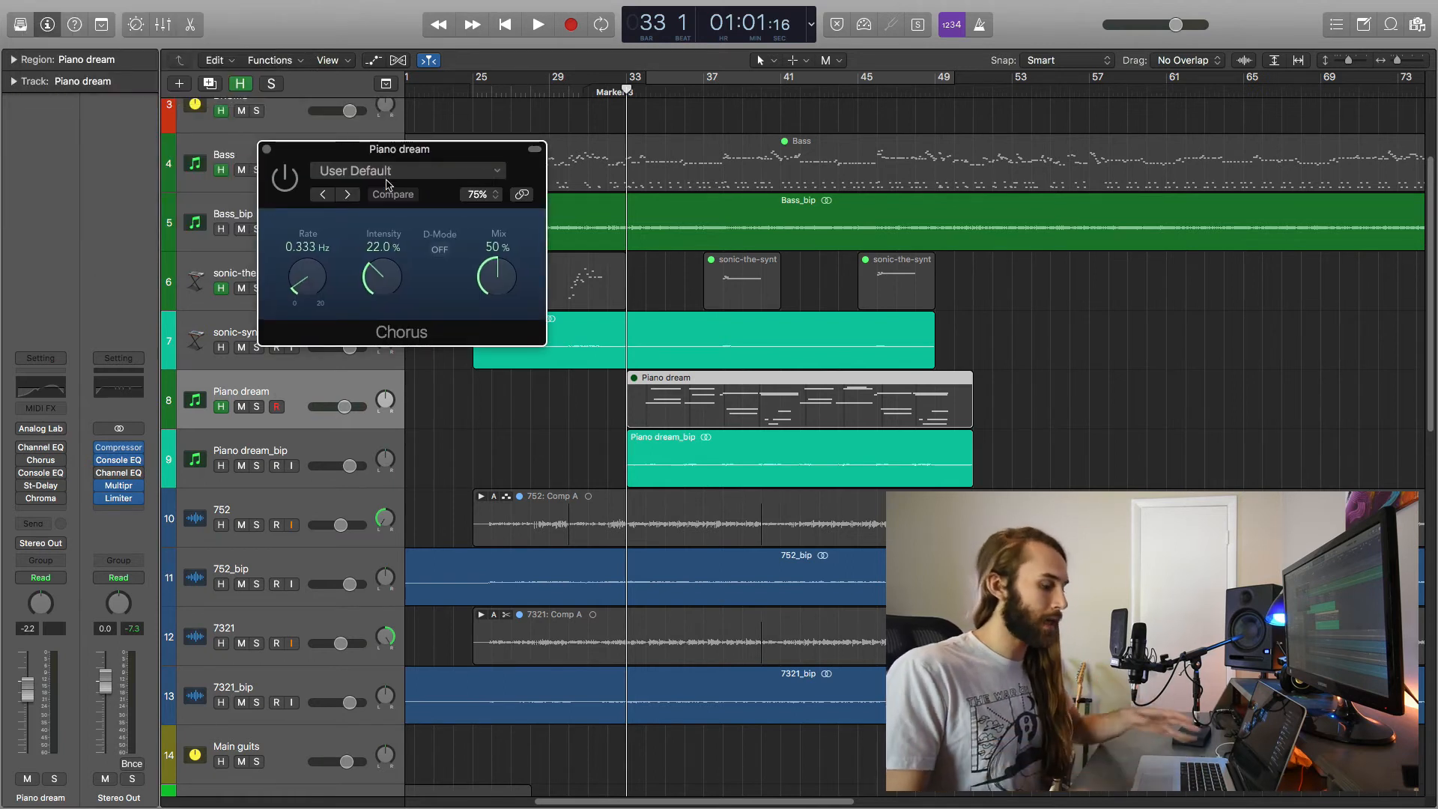
click(266, 149)
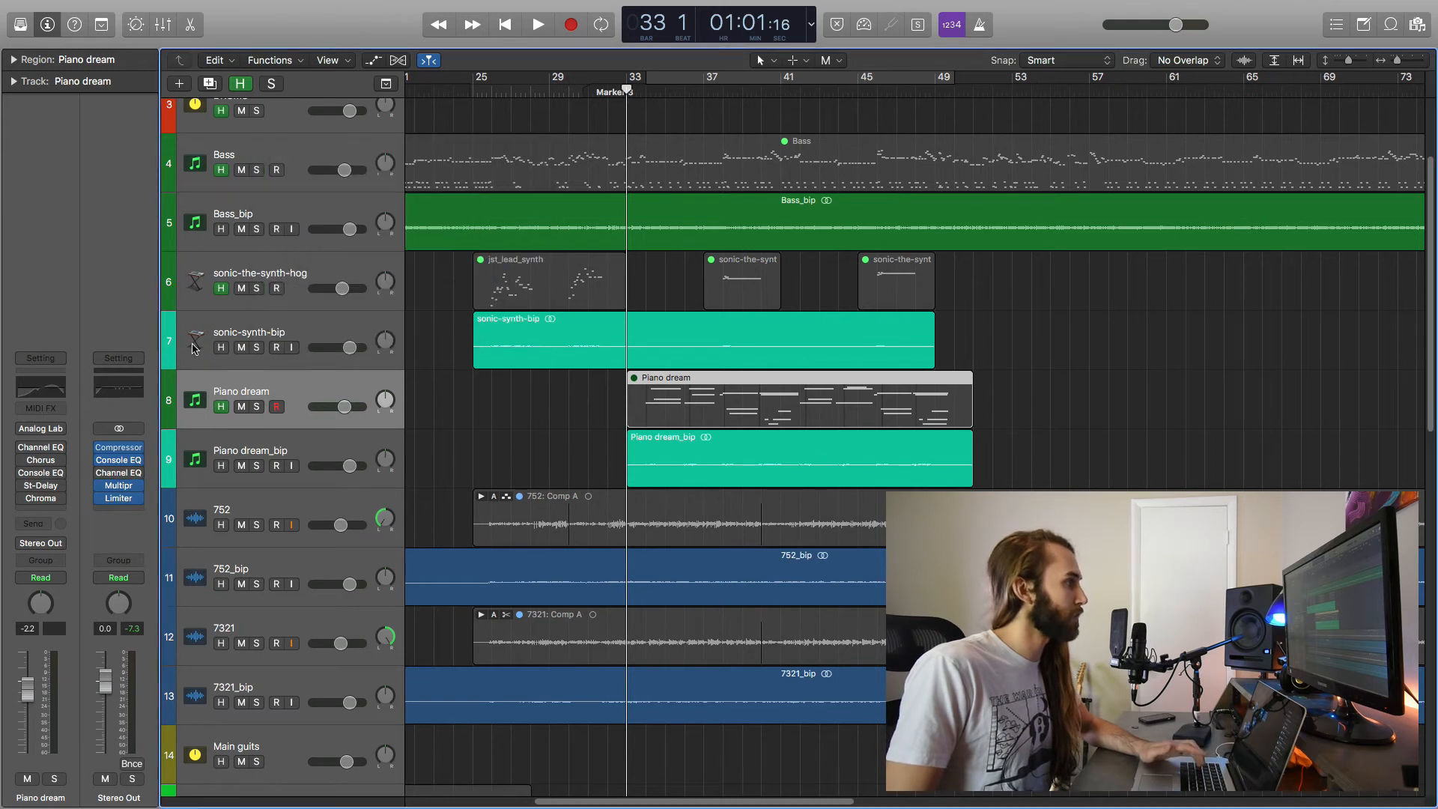
- Review the Piano dream track's Vintage Console EQ and Stereo Delay settings, closing each plug-in window after viewing it
click(40, 473)
mouse_move(581, 199)
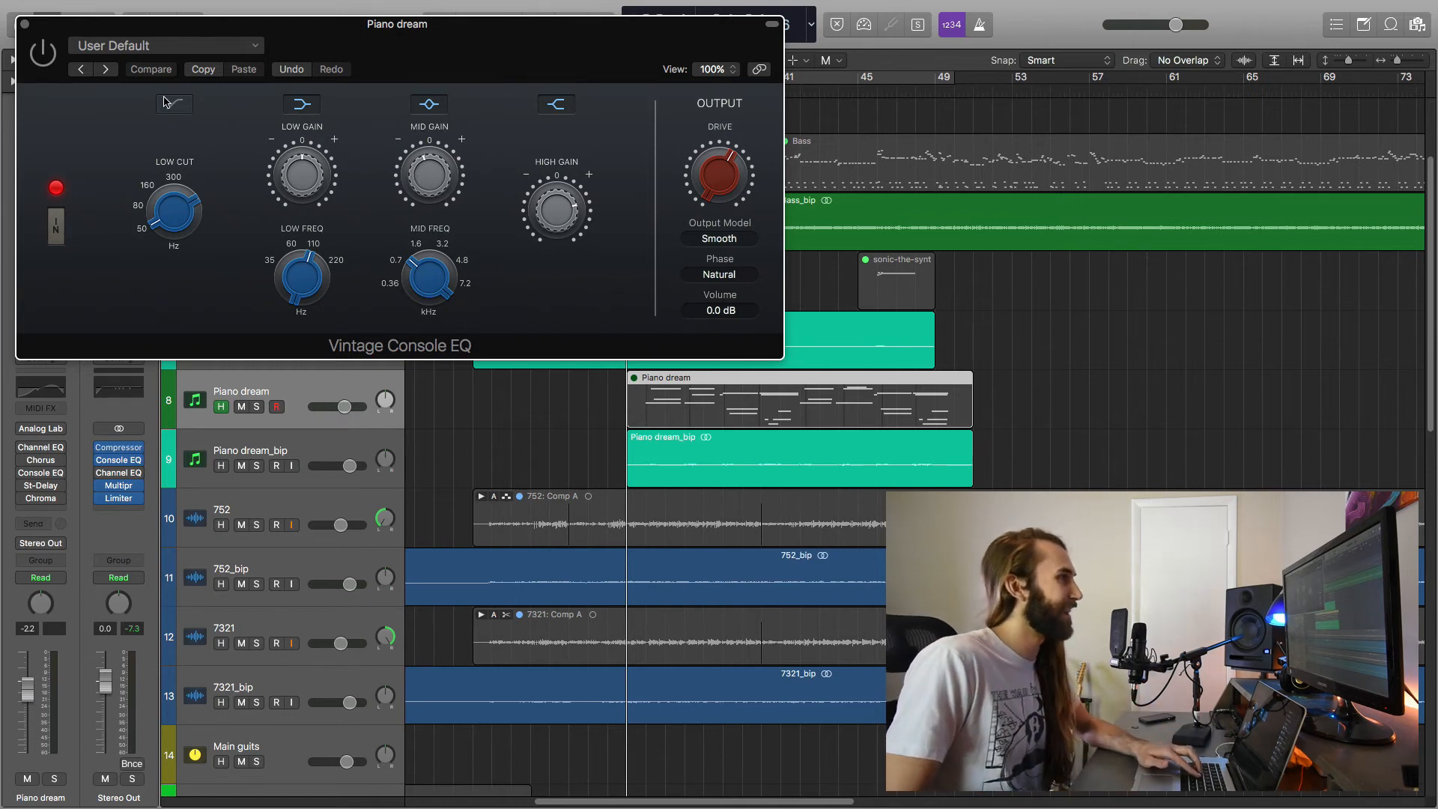
click(24, 24)
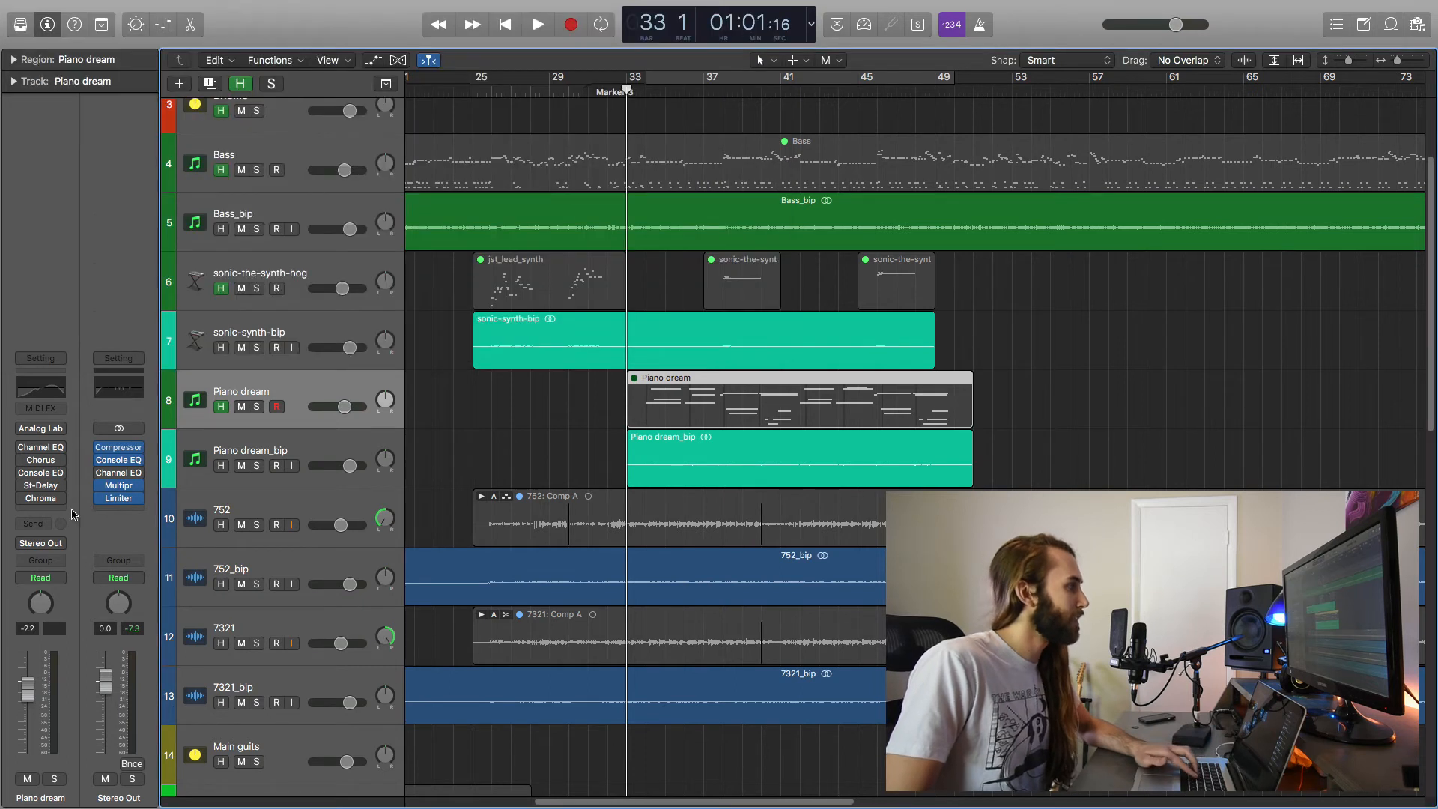
click(40, 485)
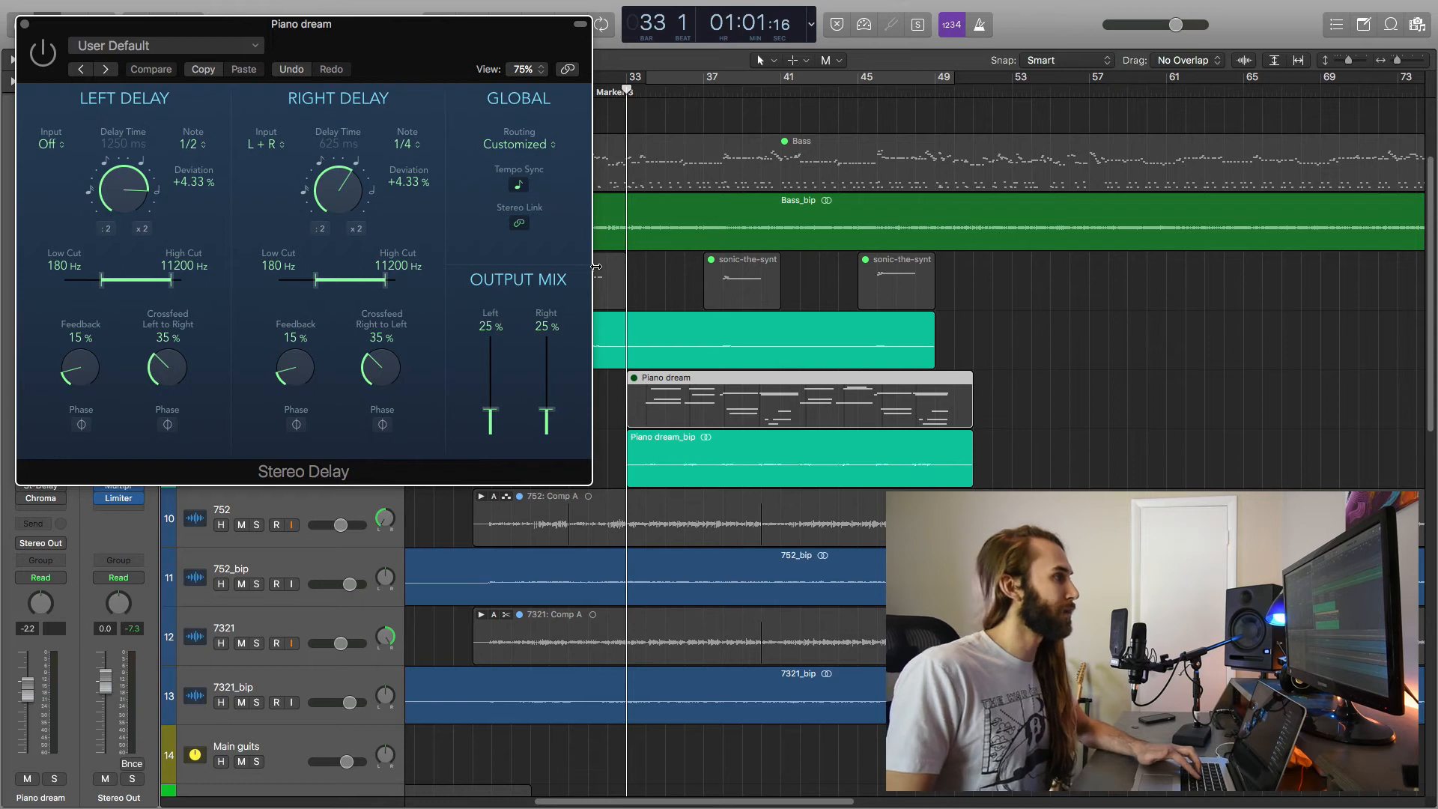
click(25, 25)
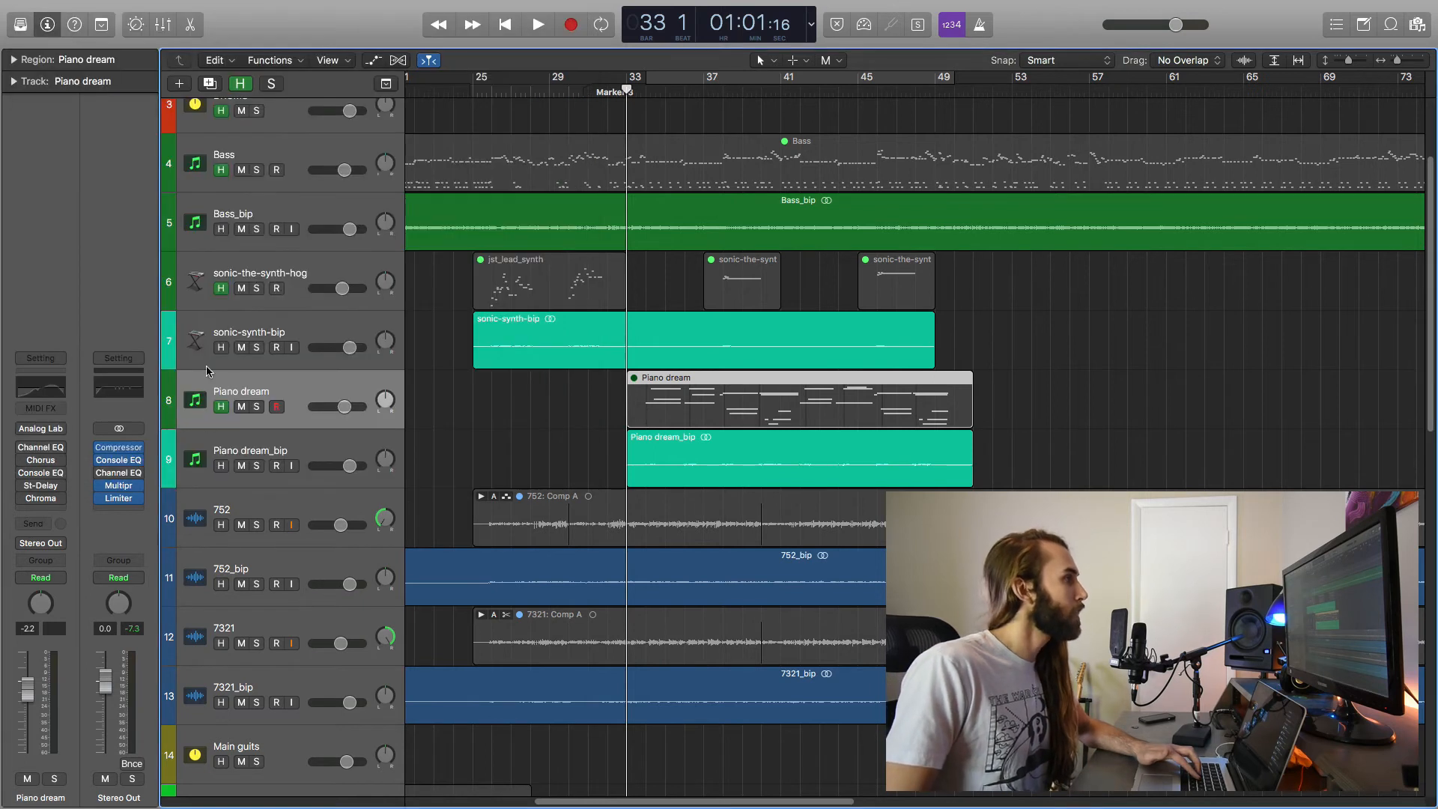
- Examine the Piano dream track's ChromaVerb, including its room types, main settings and output EQ details, and close its window
click(40, 498)
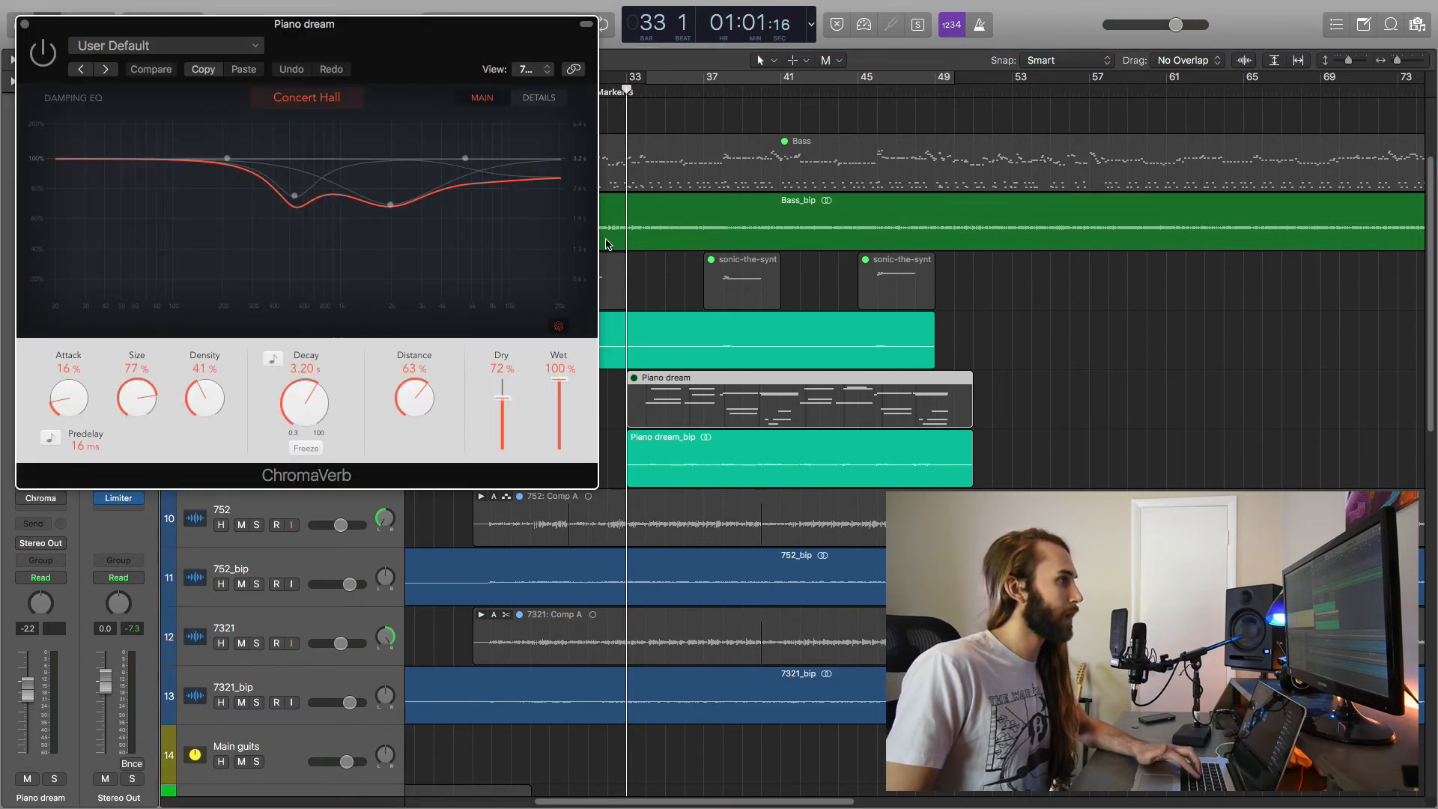
drag(427, 65, 1165, 77)
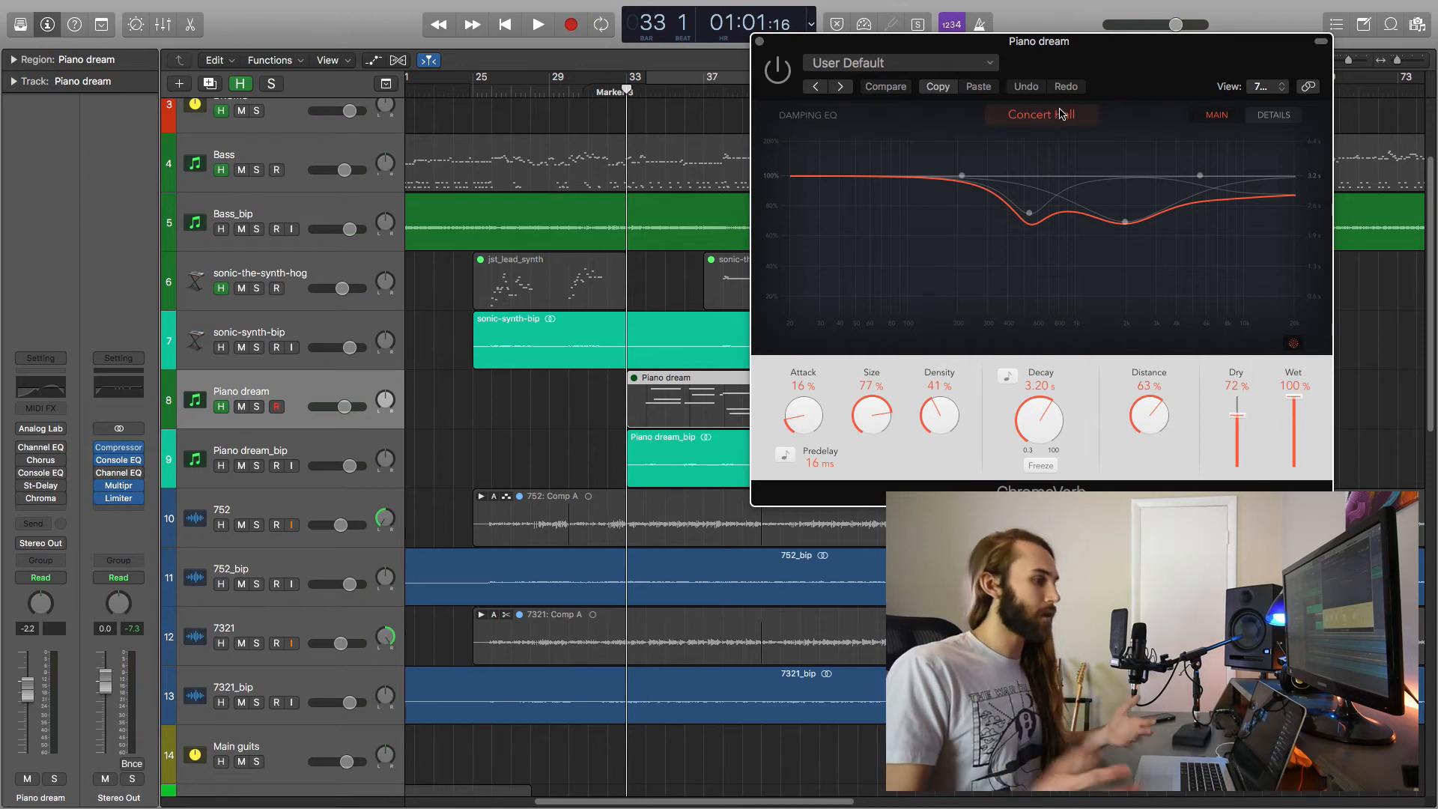
click(1020, 116)
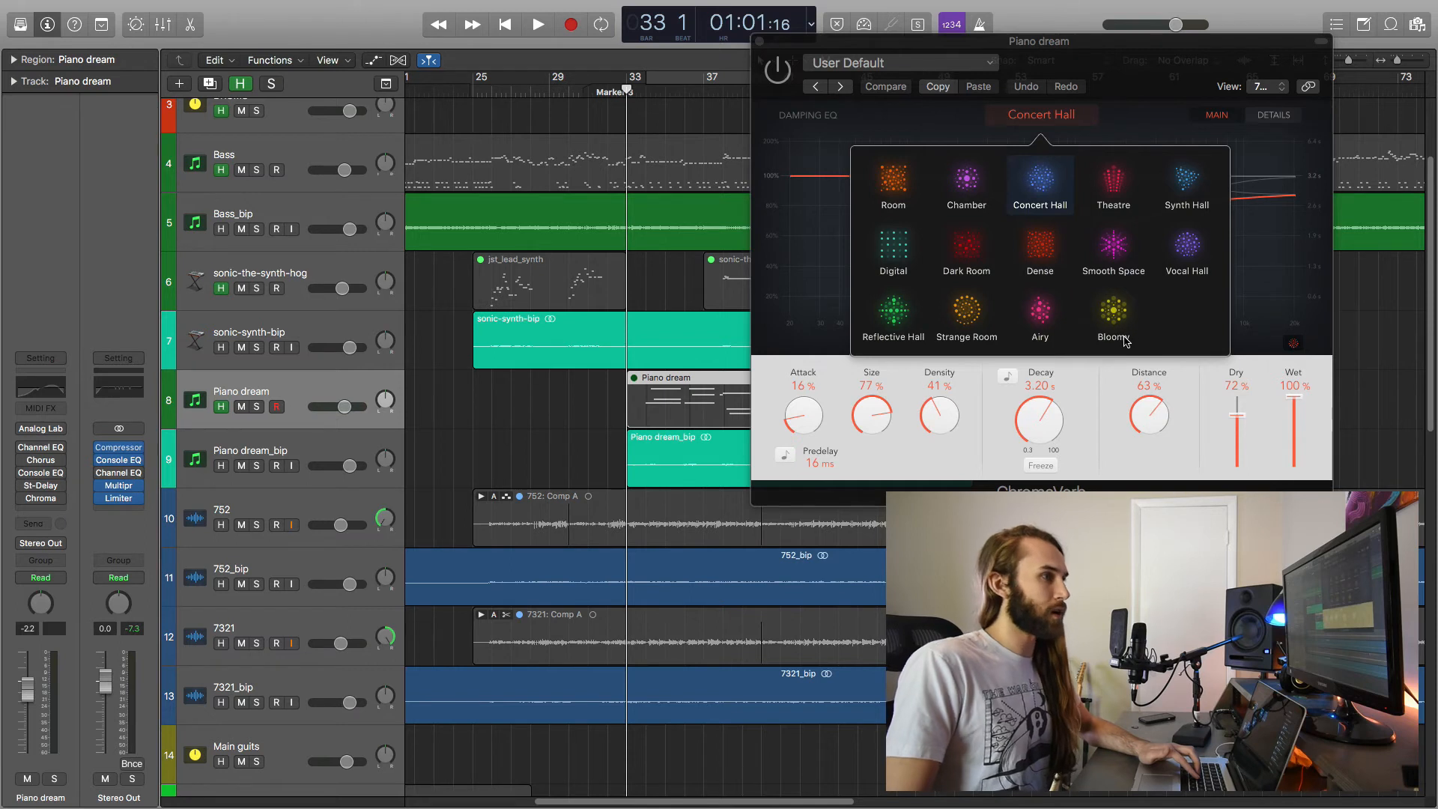
click(1032, 120)
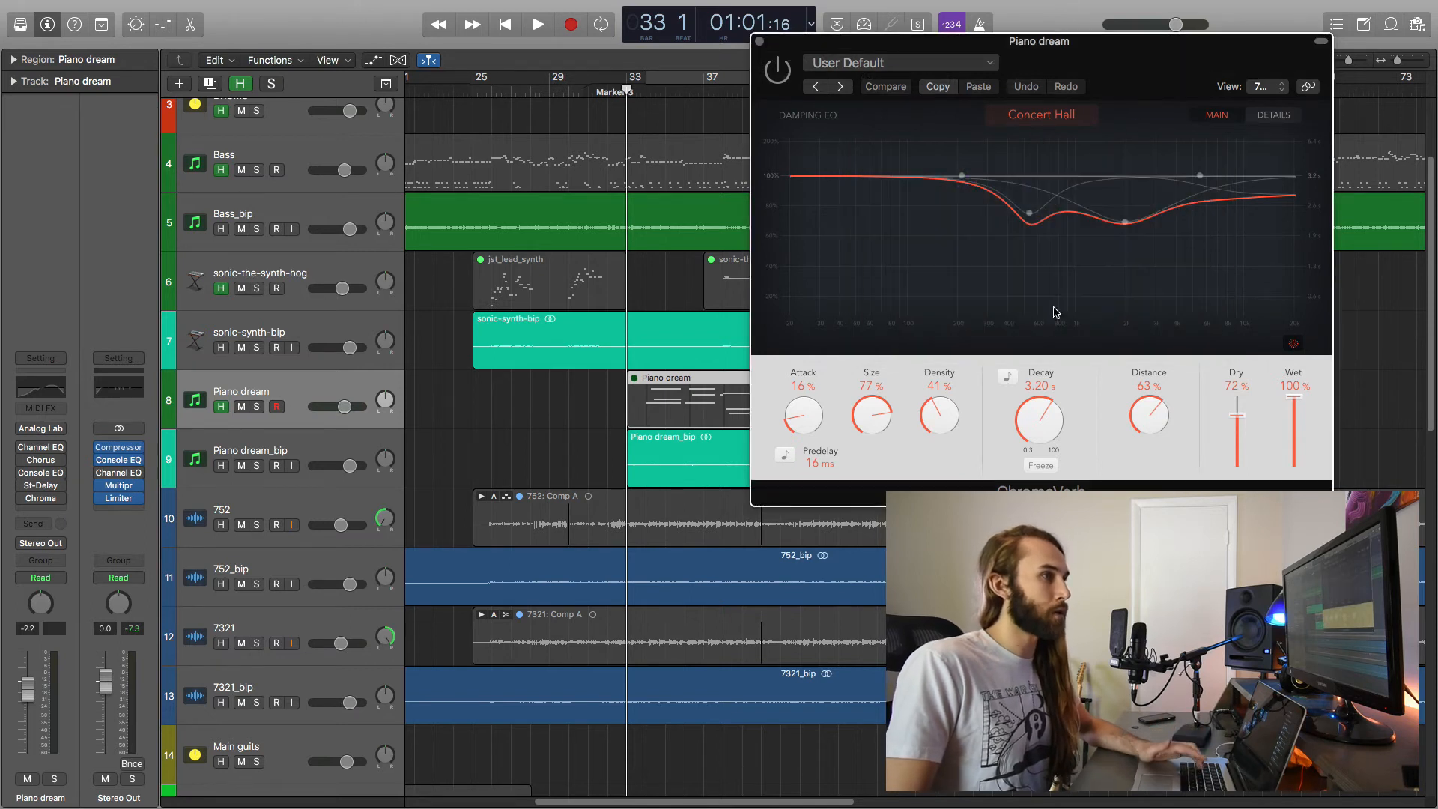
click(1282, 118)
drag(1135, 57, 1022, 48)
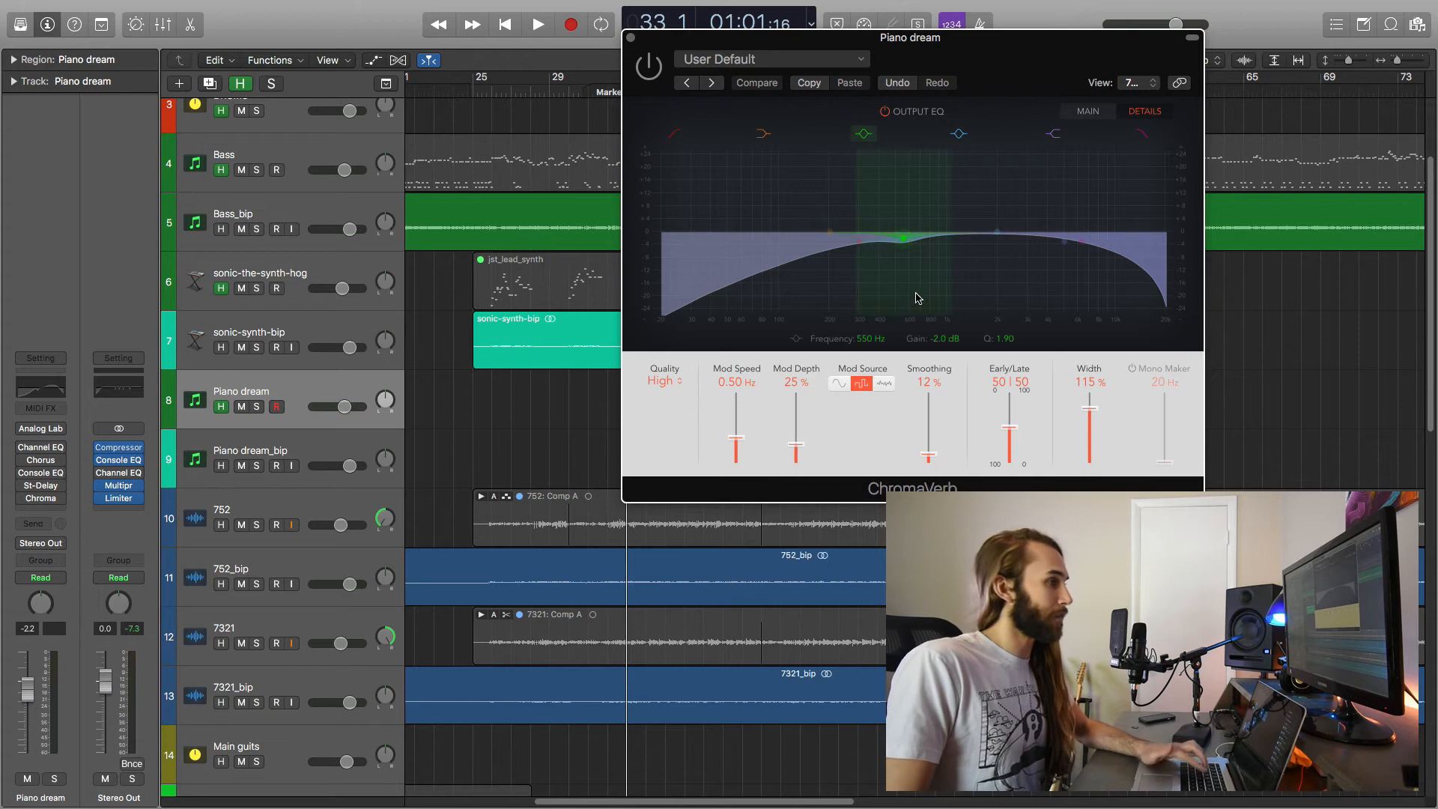
click(631, 38)
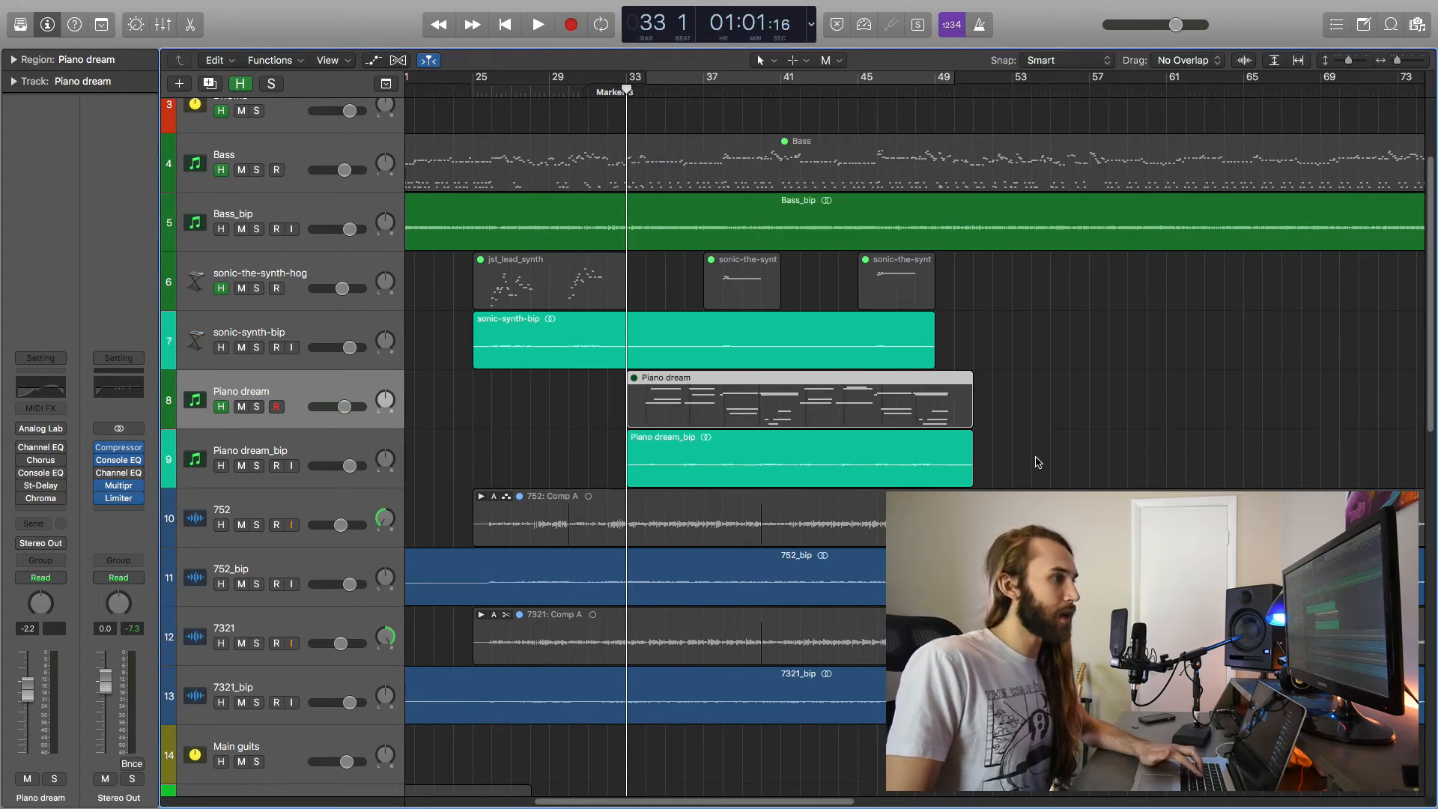
- Place the playhead at bar 46, clear the region selection, and play the song from there
click(880, 93)
scroll(1183, 404, down, 10)
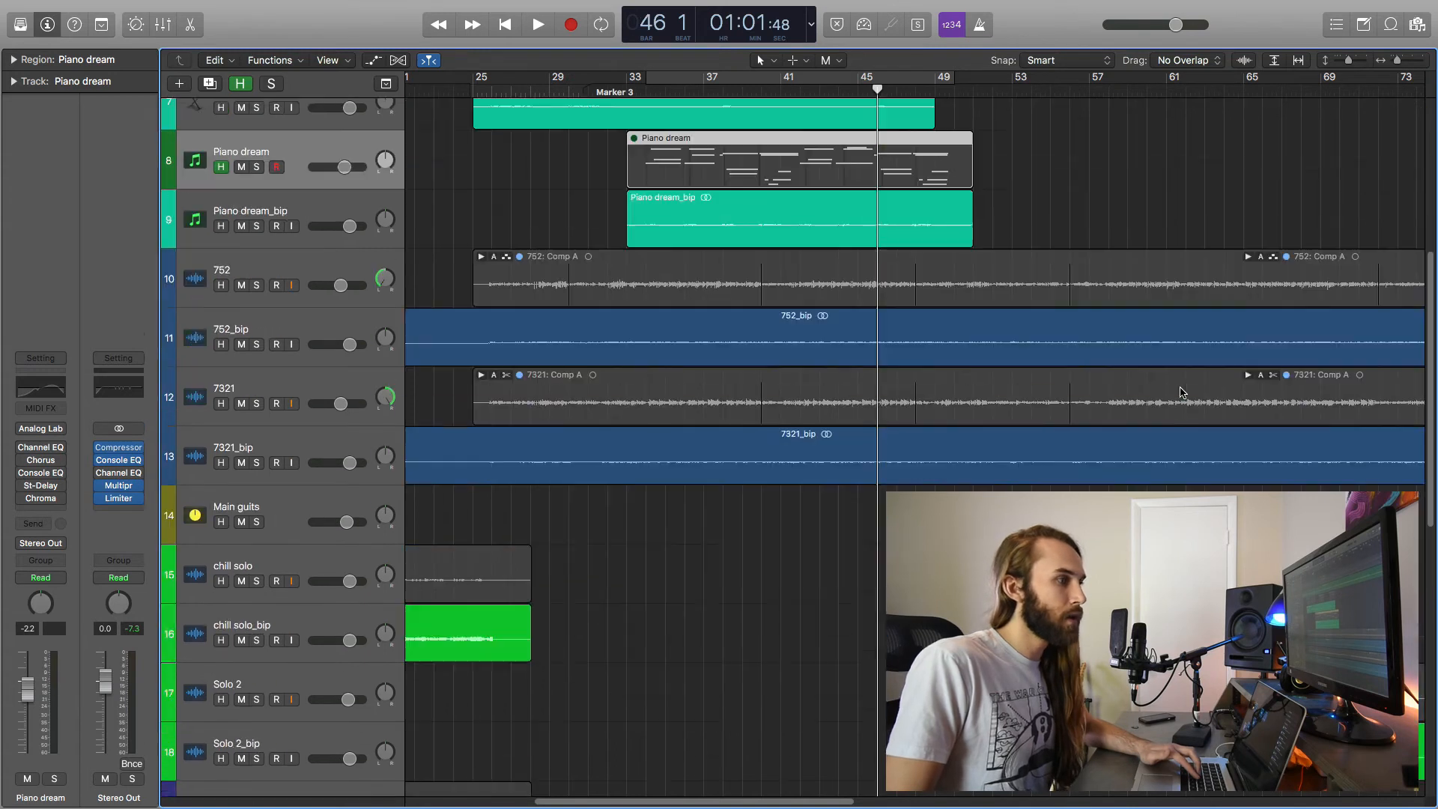
scroll(1183, 410, up, 5)
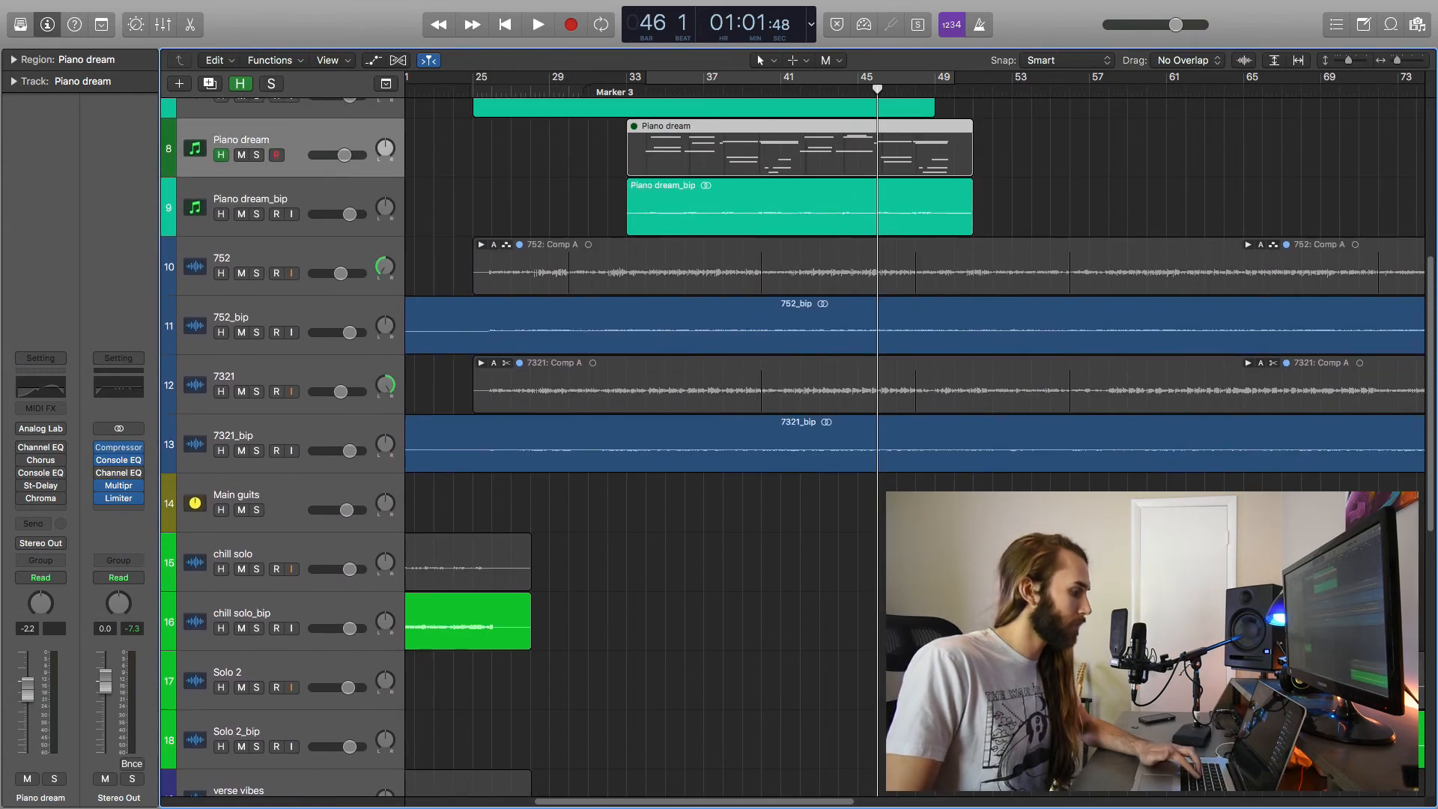
click(1046, 217)
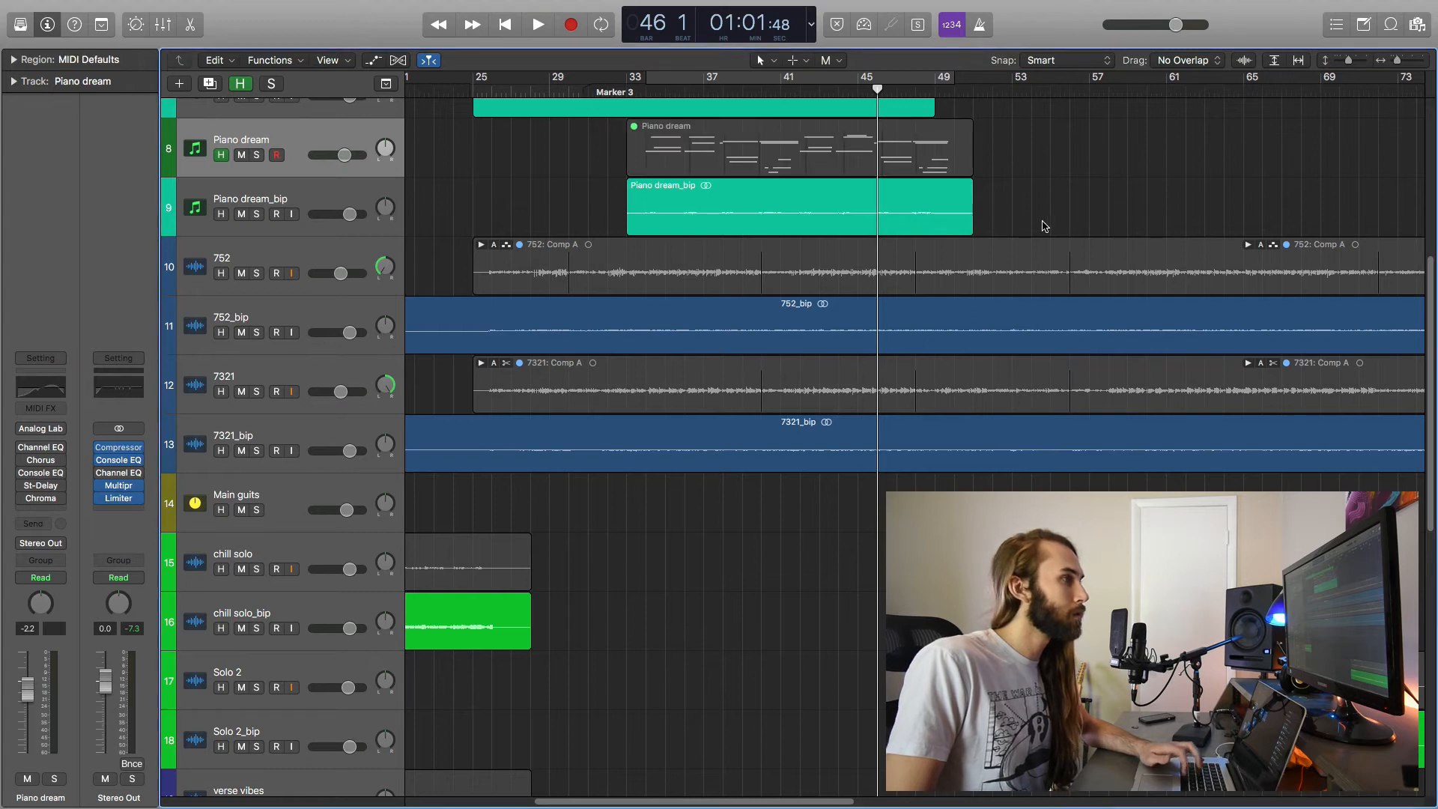
key(space)
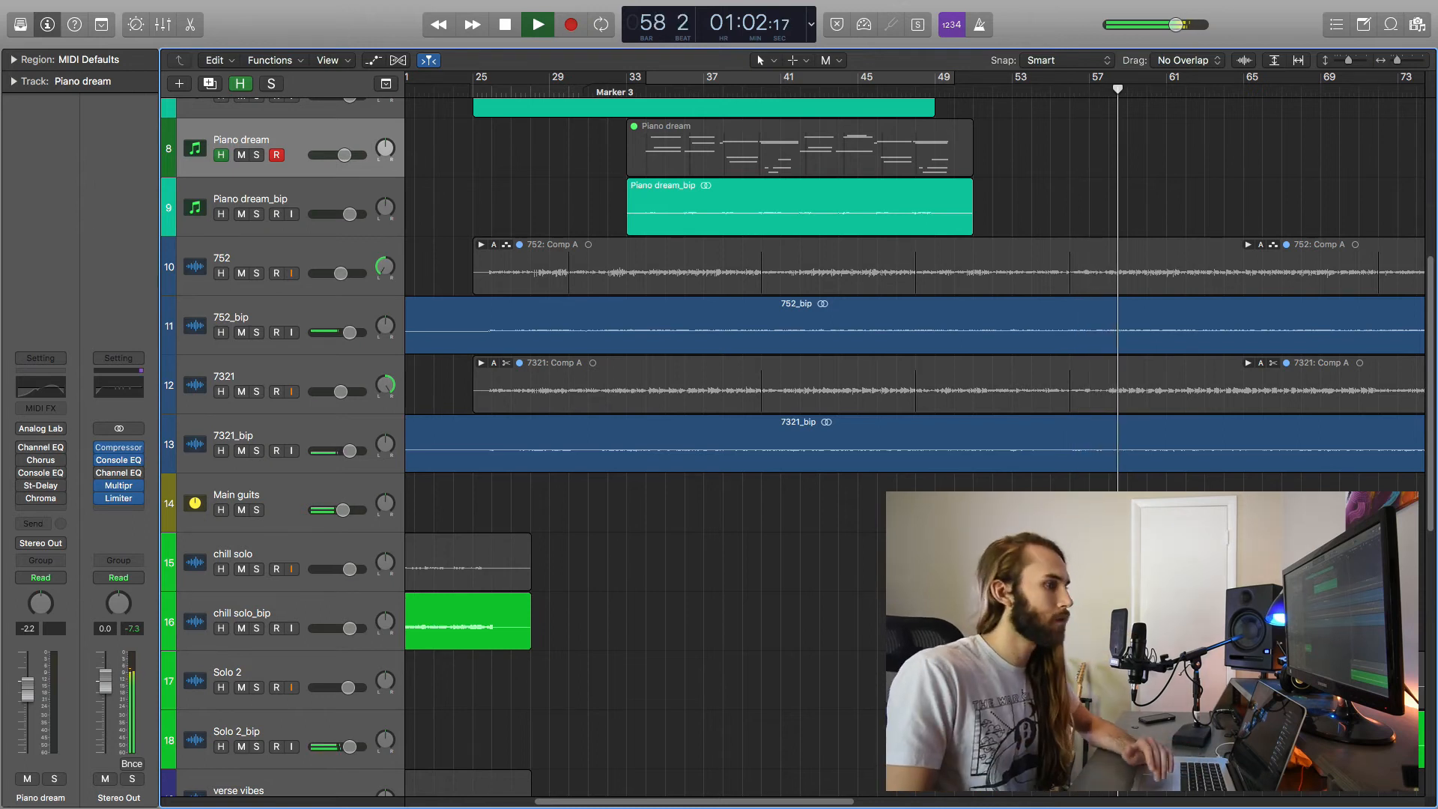
- Select the Solo 2 track during playback and open its Toneforge Menace plug-in with the 752-solo preset
scroll(365, 722, right, 6)
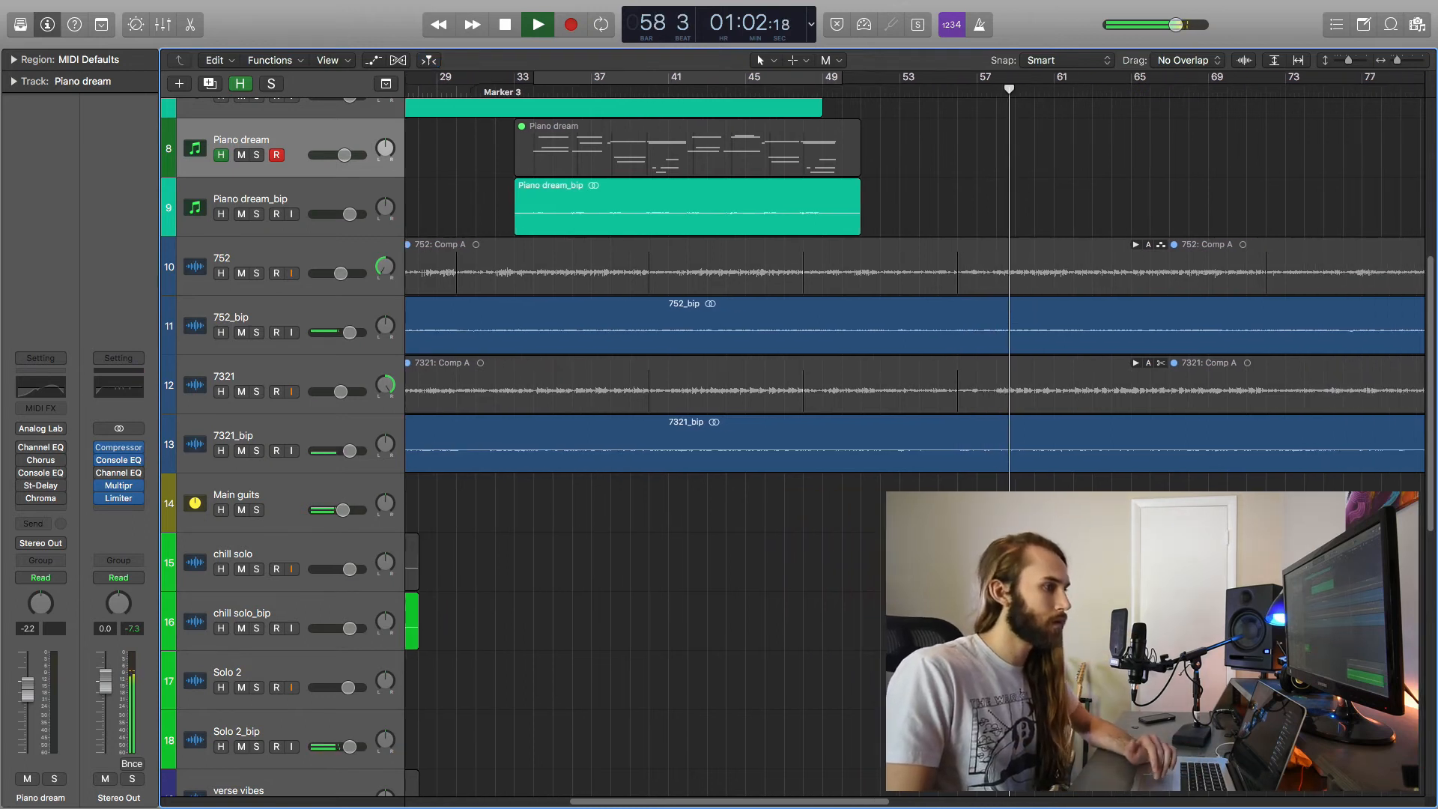
click(299, 674)
click(43, 449)
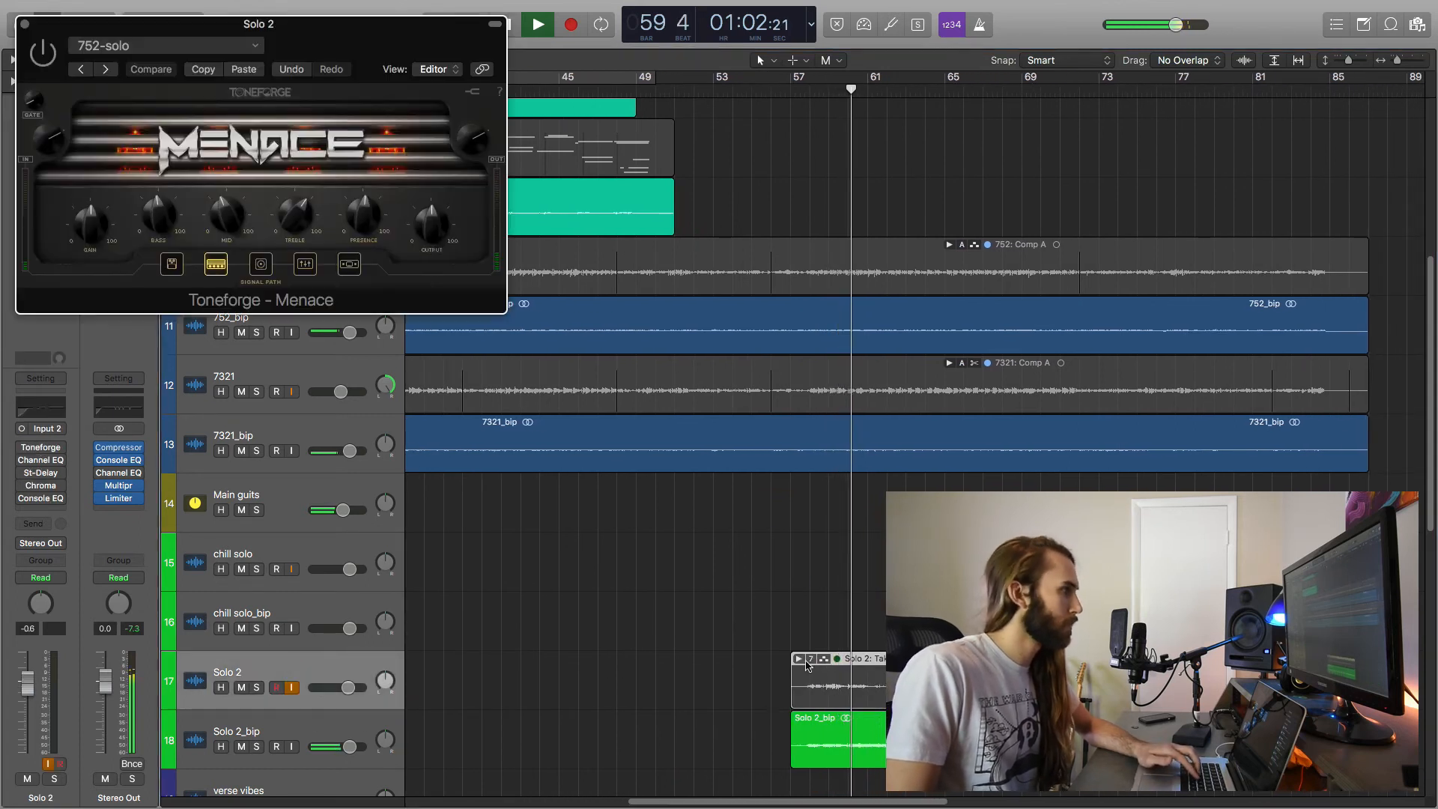
drag(641, 89, 659, 100)
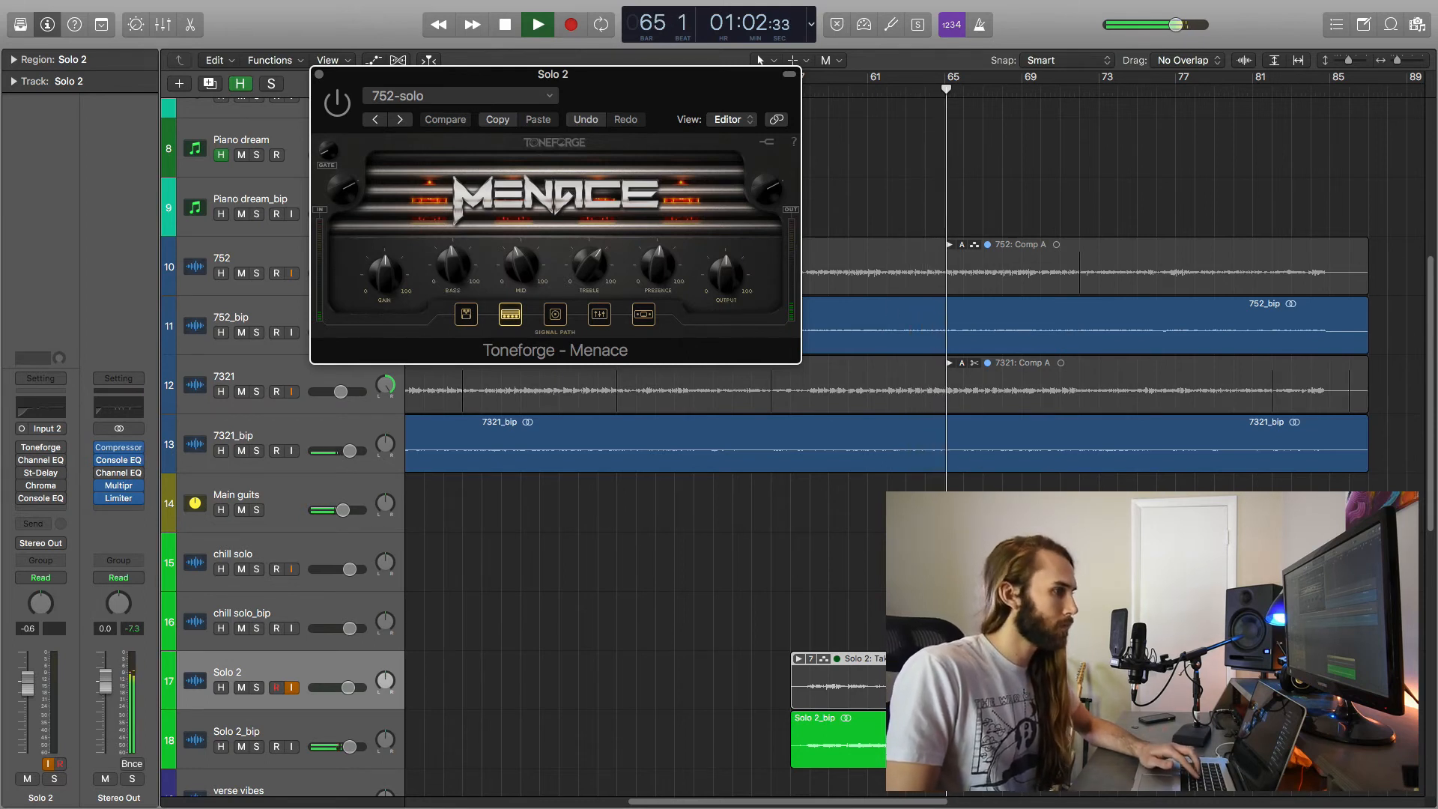
- Clear the region selection, listen to the solo section through to bar 74, and stop playback
click(1153, 629)
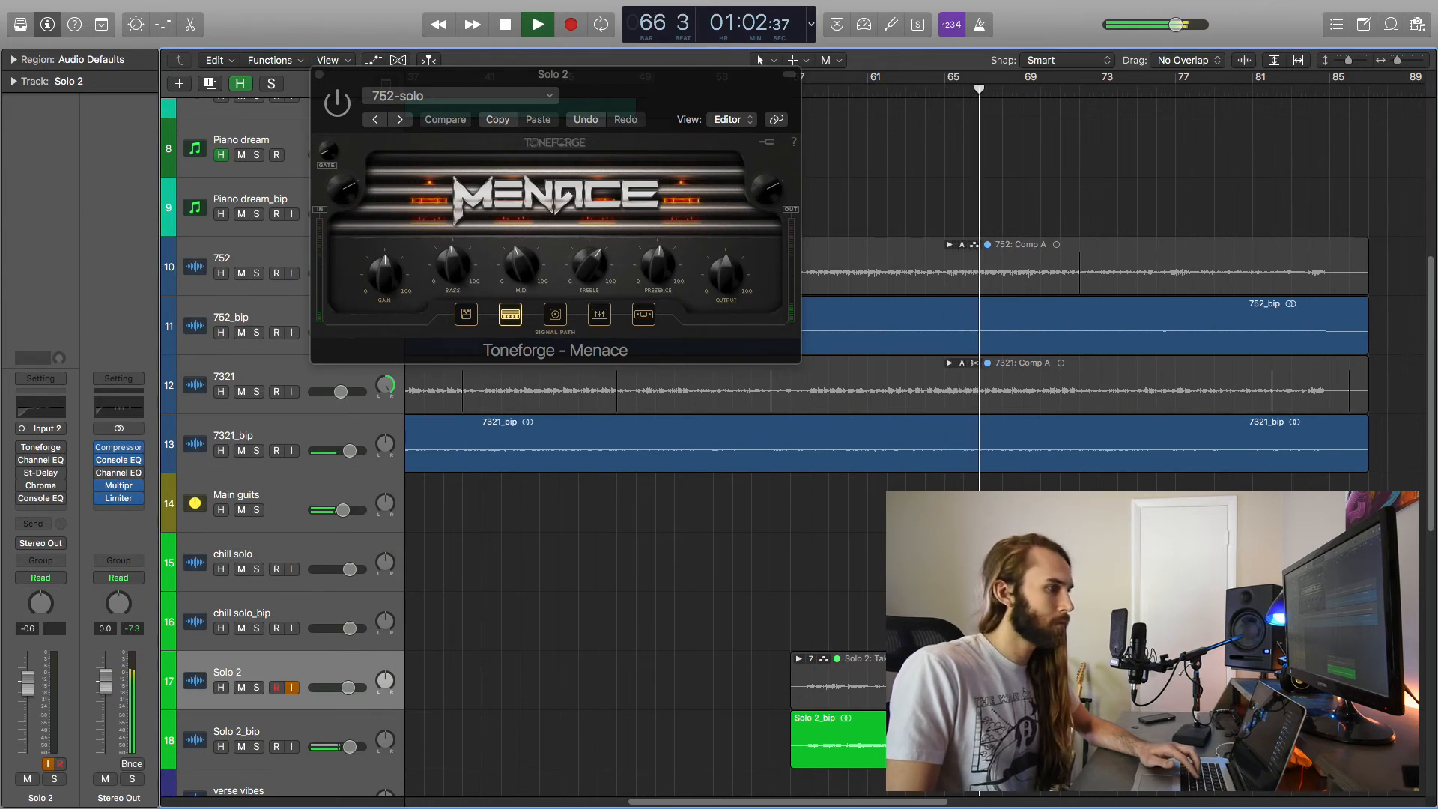
scroll(884, 434, down, 1)
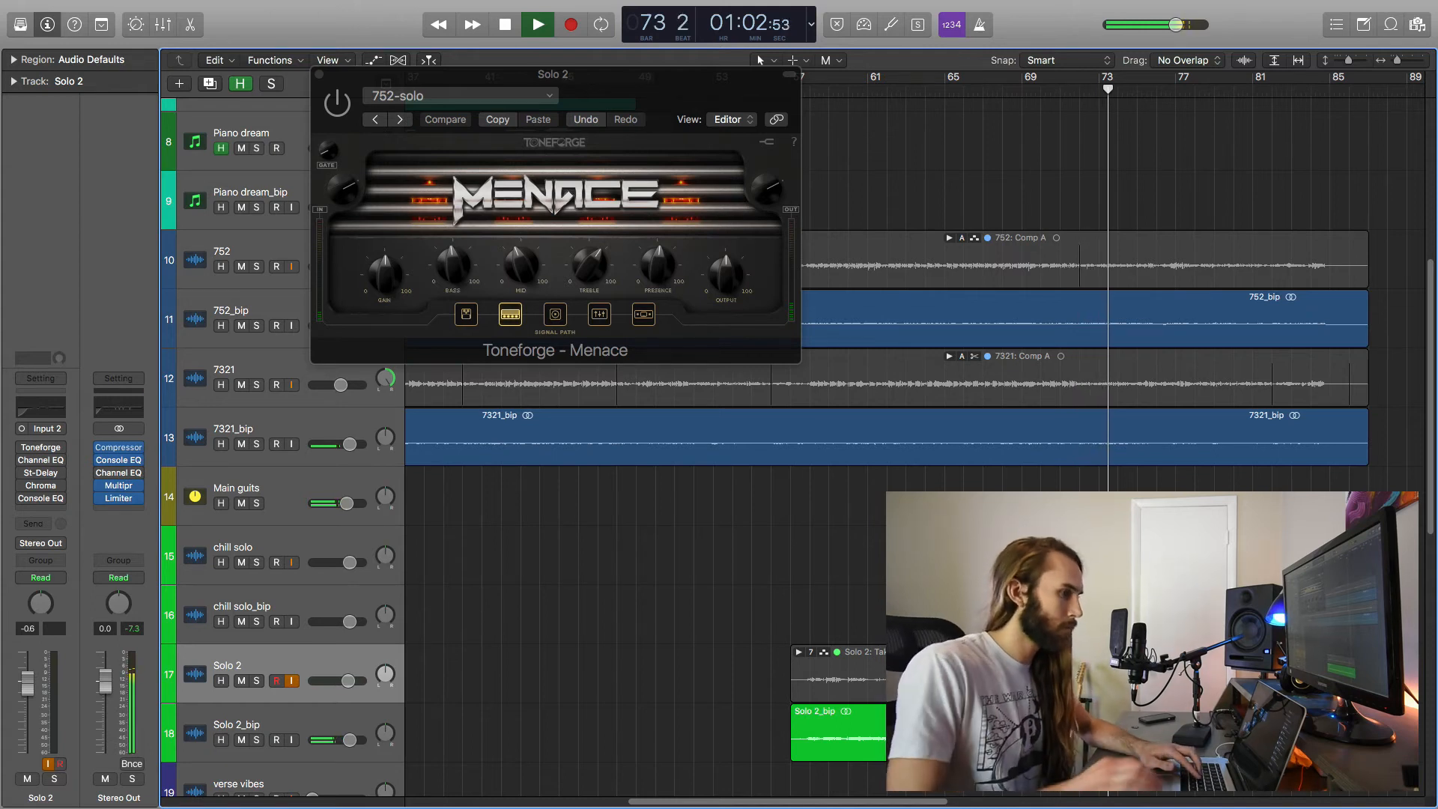
key(space)
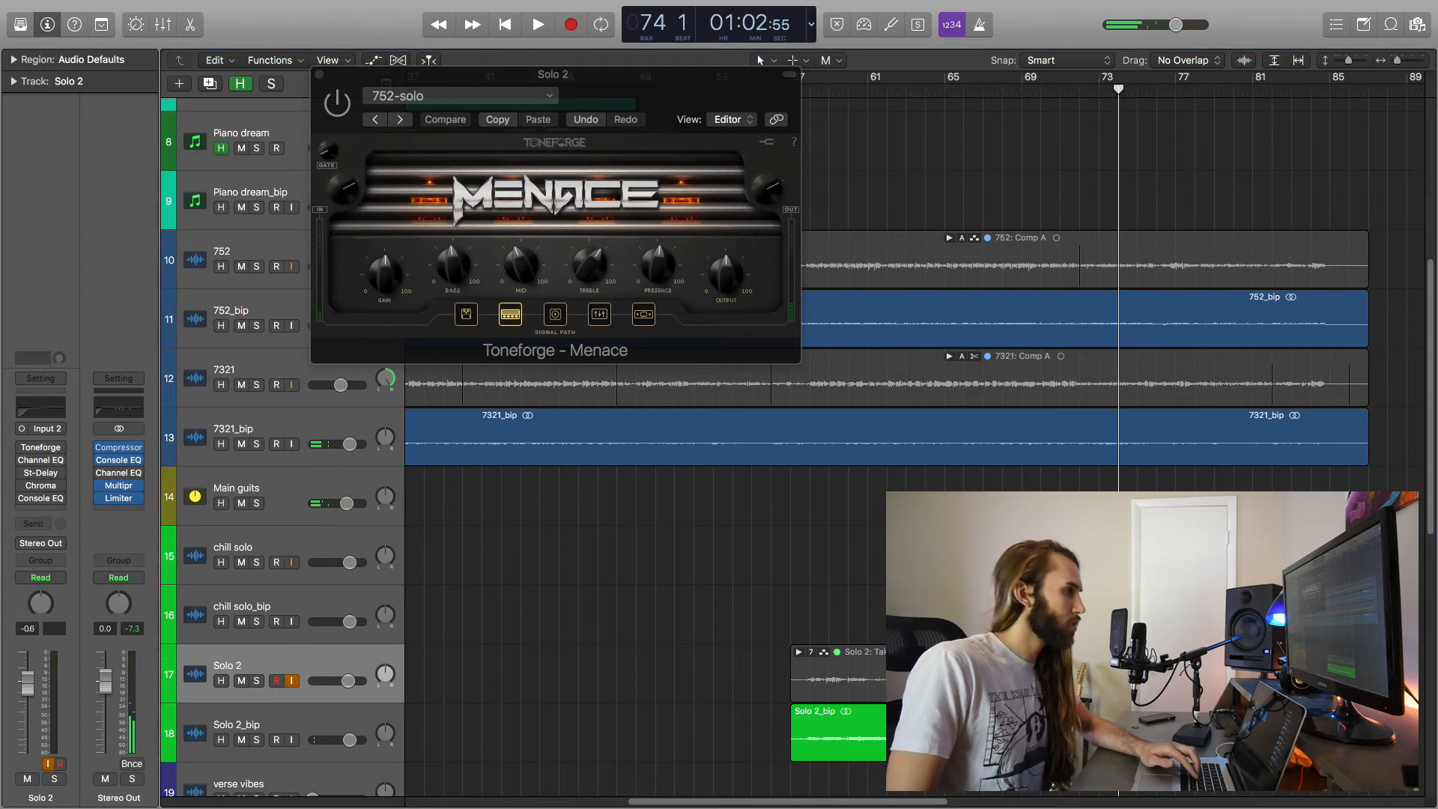
key(v)
key(v)
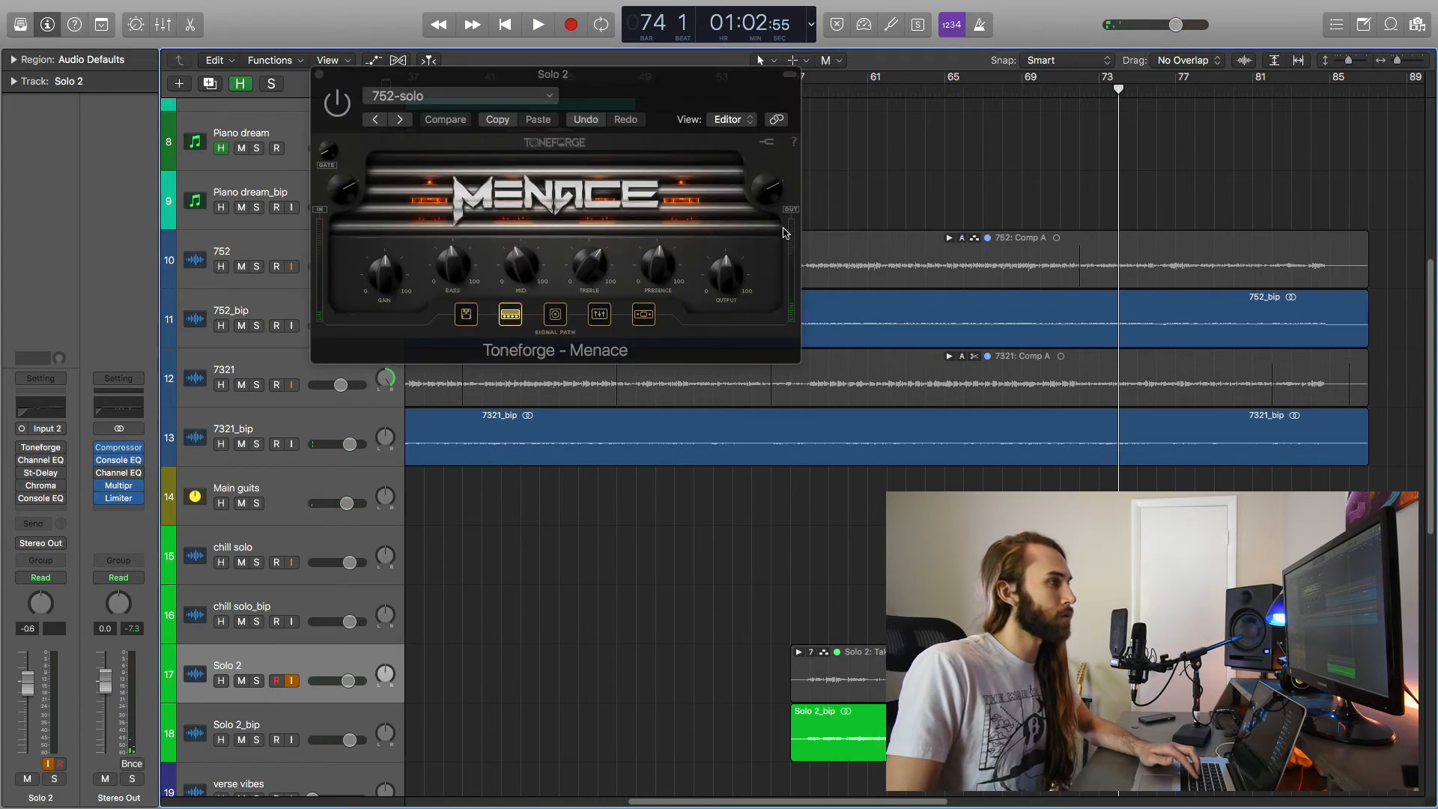
- Move the Menace window clear of the ruler and place the playhead at bar 57, where the Solo 2 region starts
drag(711, 88, 781, 151)
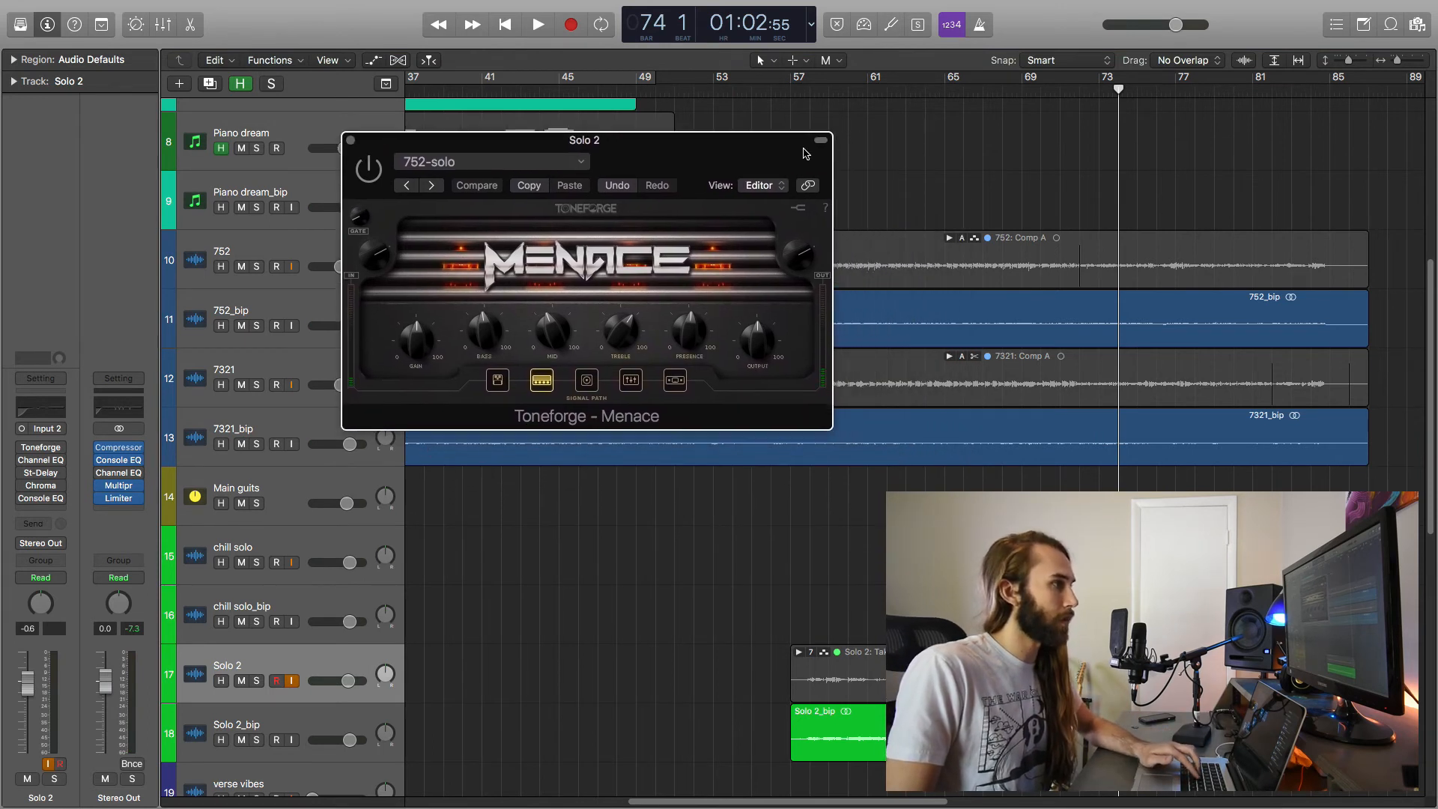
click(810, 91)
click(787, 92)
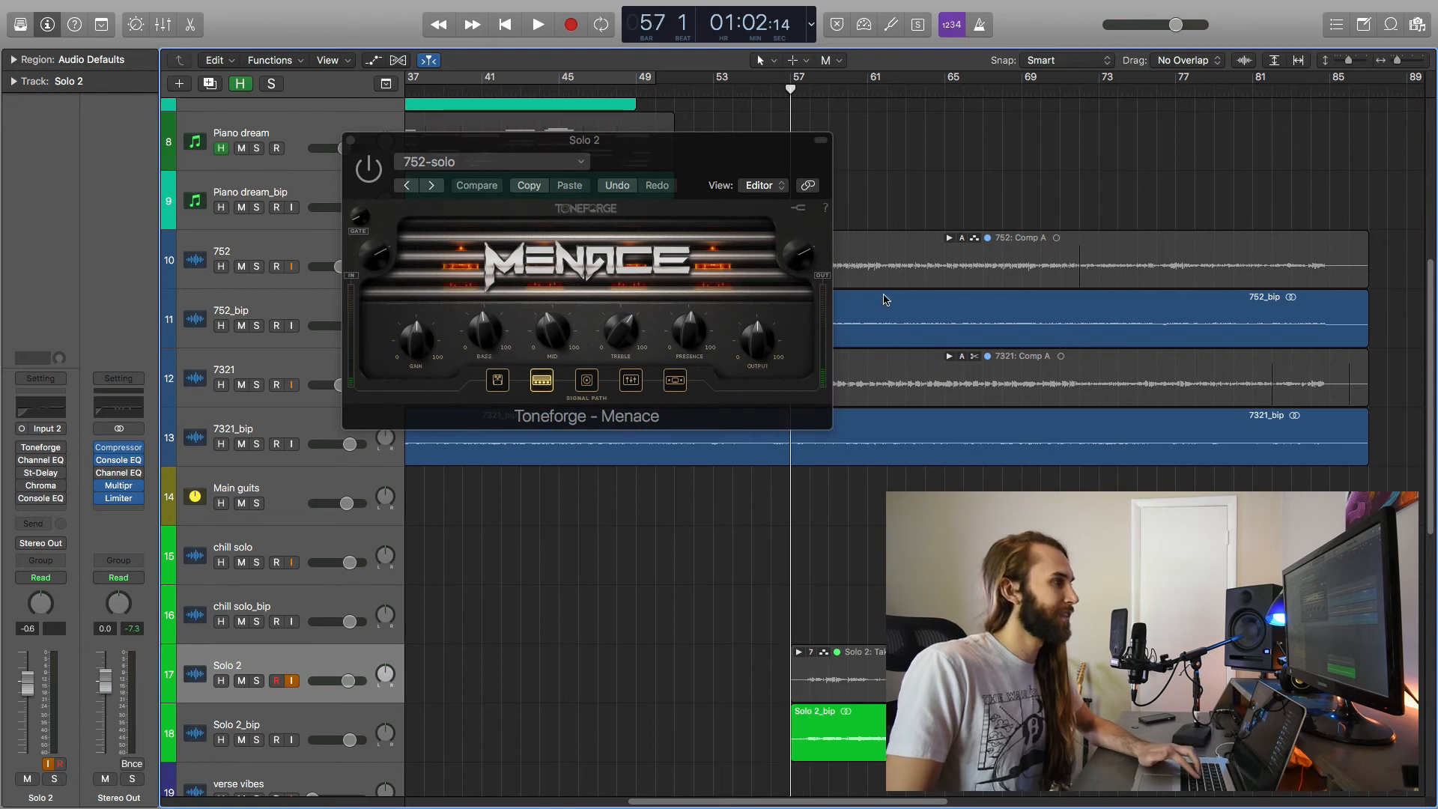
- Examine the Solo 2 track's Menace signal path: the amp controls, overdrive pedal, JST cabinet with its microphones, and parametric EQ
drag(752, 152, 808, 153)
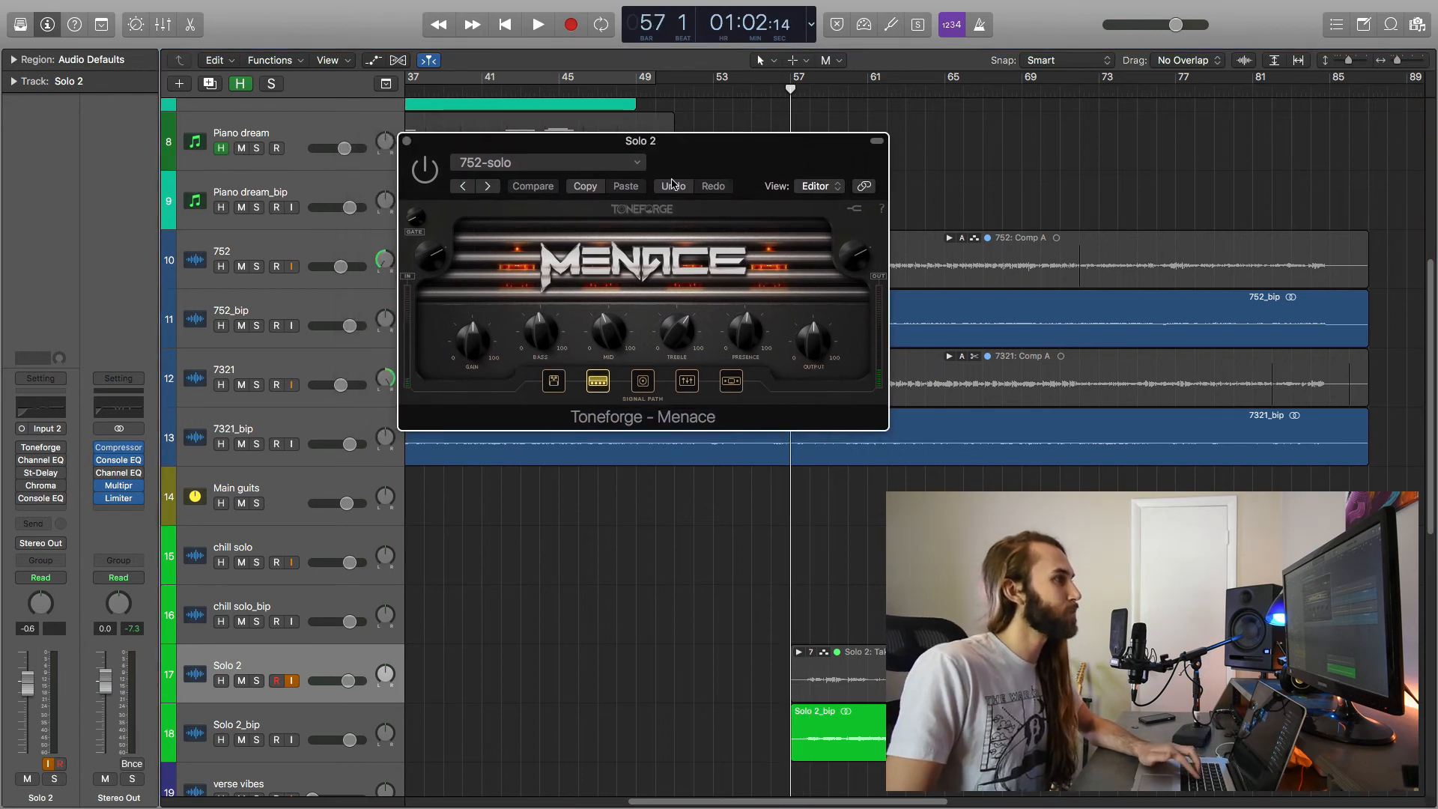
drag(694, 150, 713, 194)
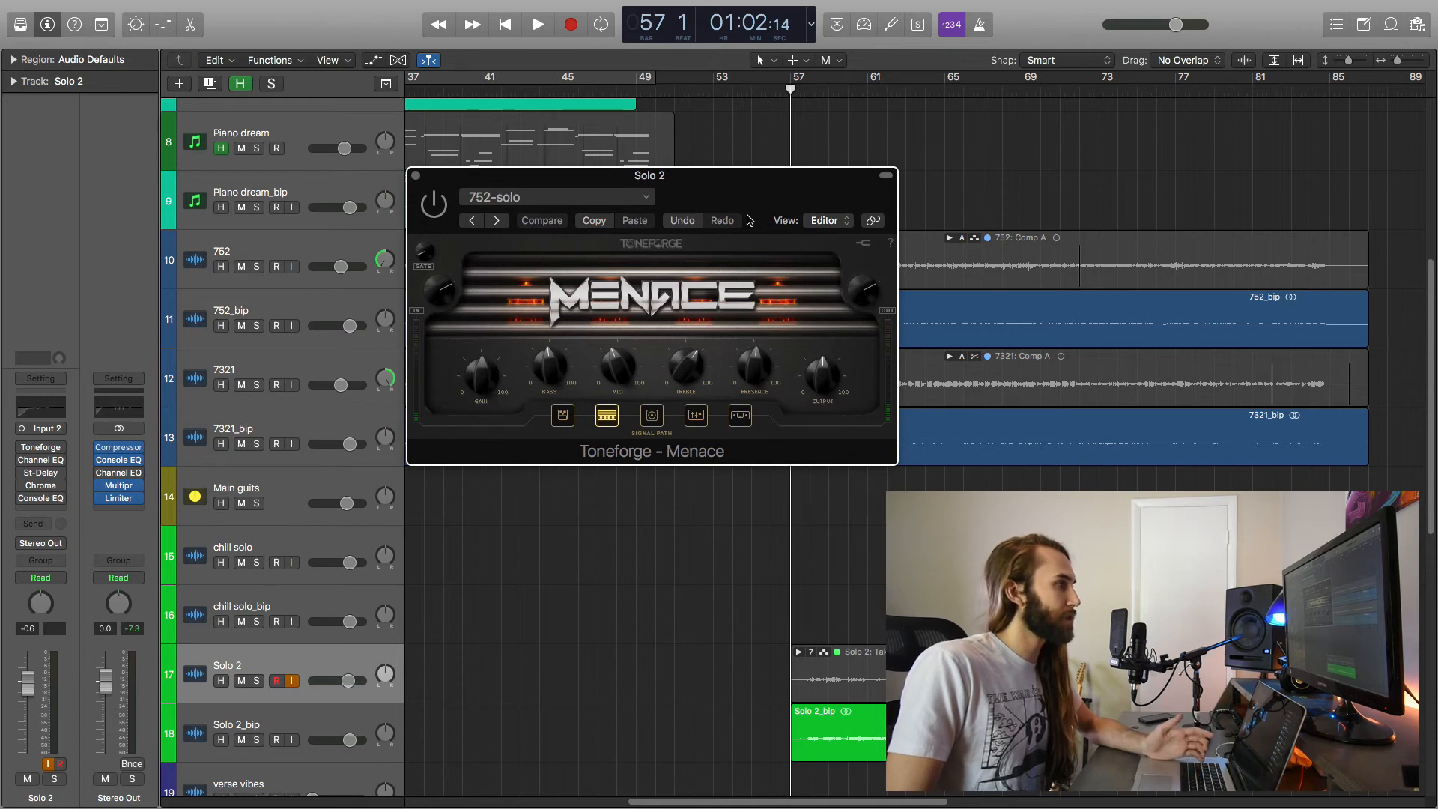
drag(757, 193, 717, 252)
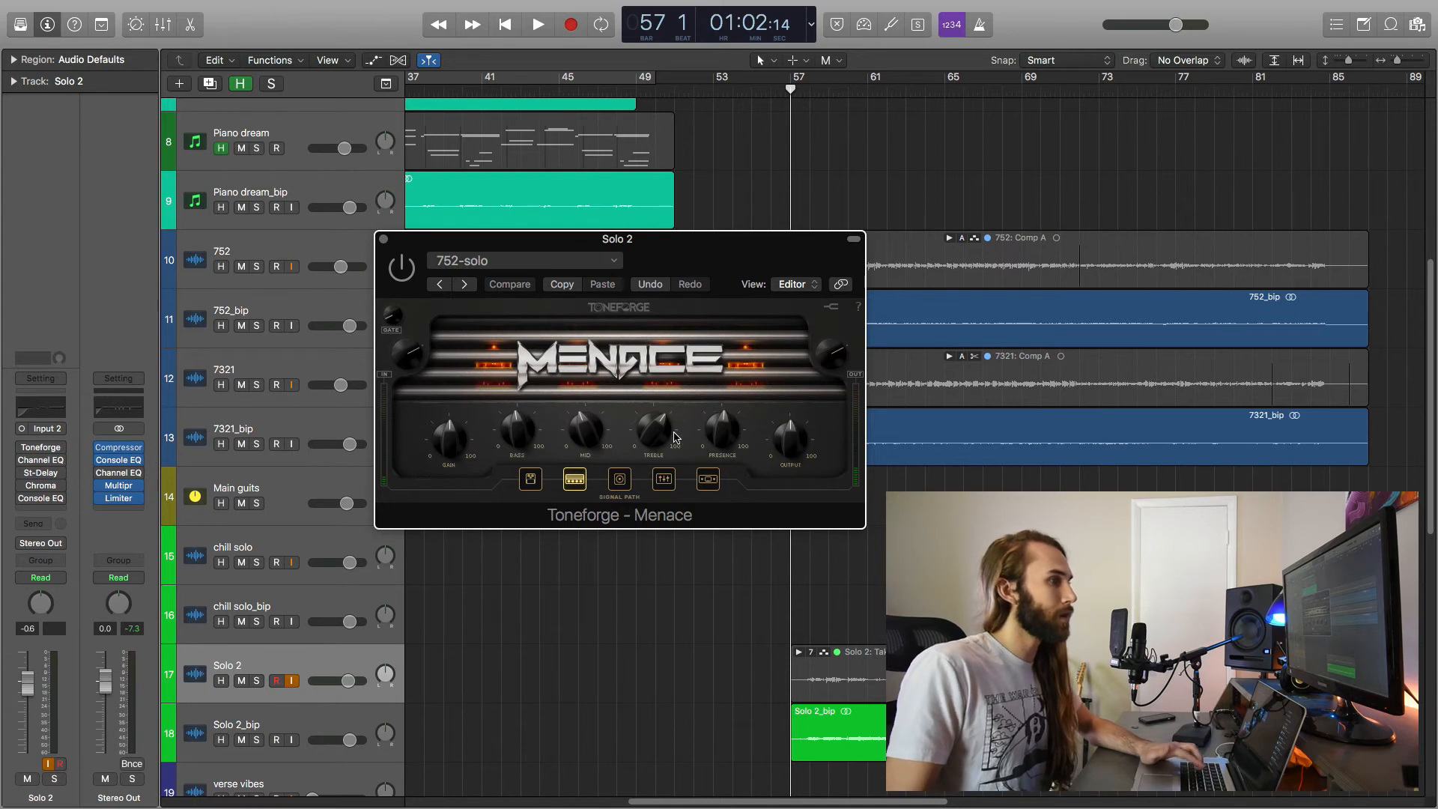
click(531, 483)
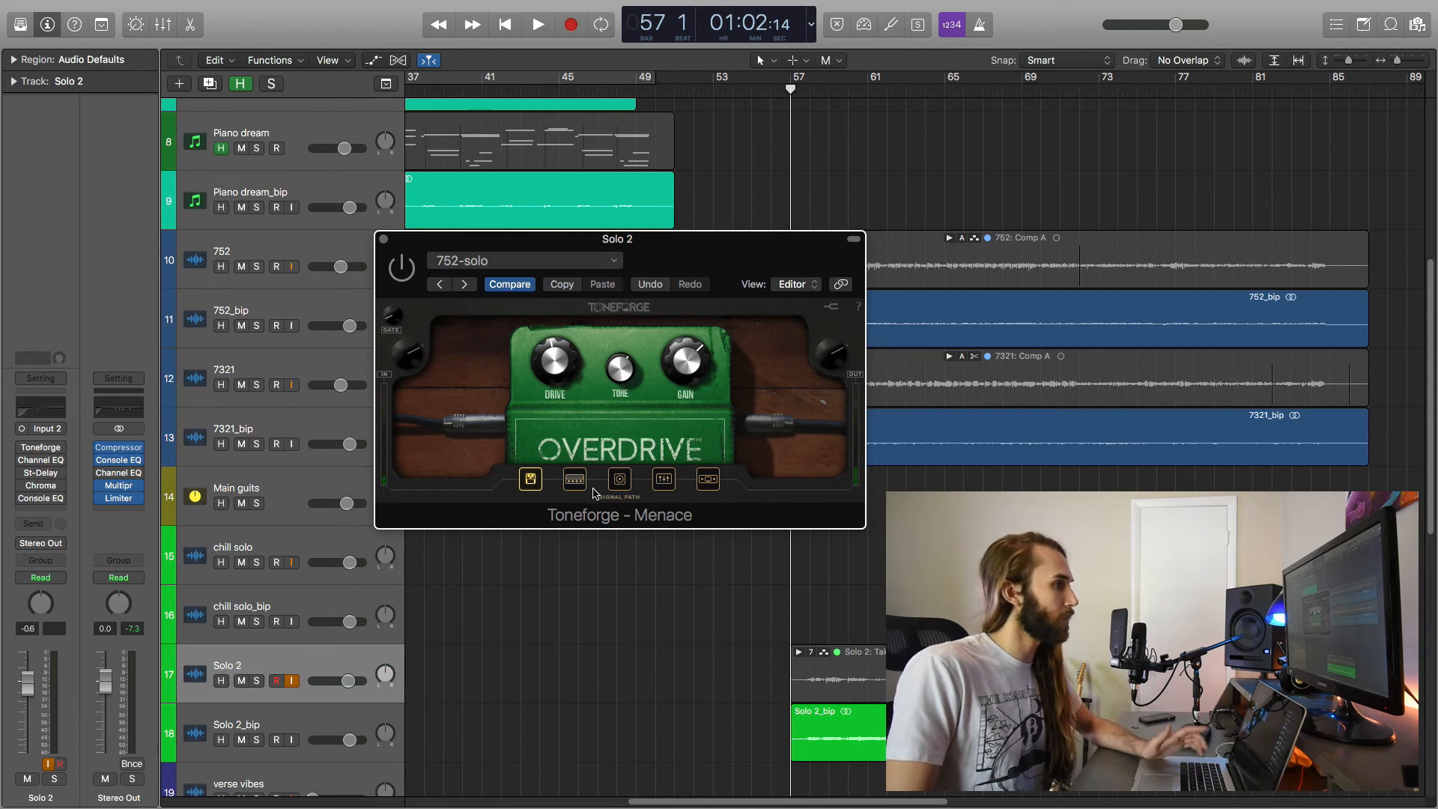
click(620, 481)
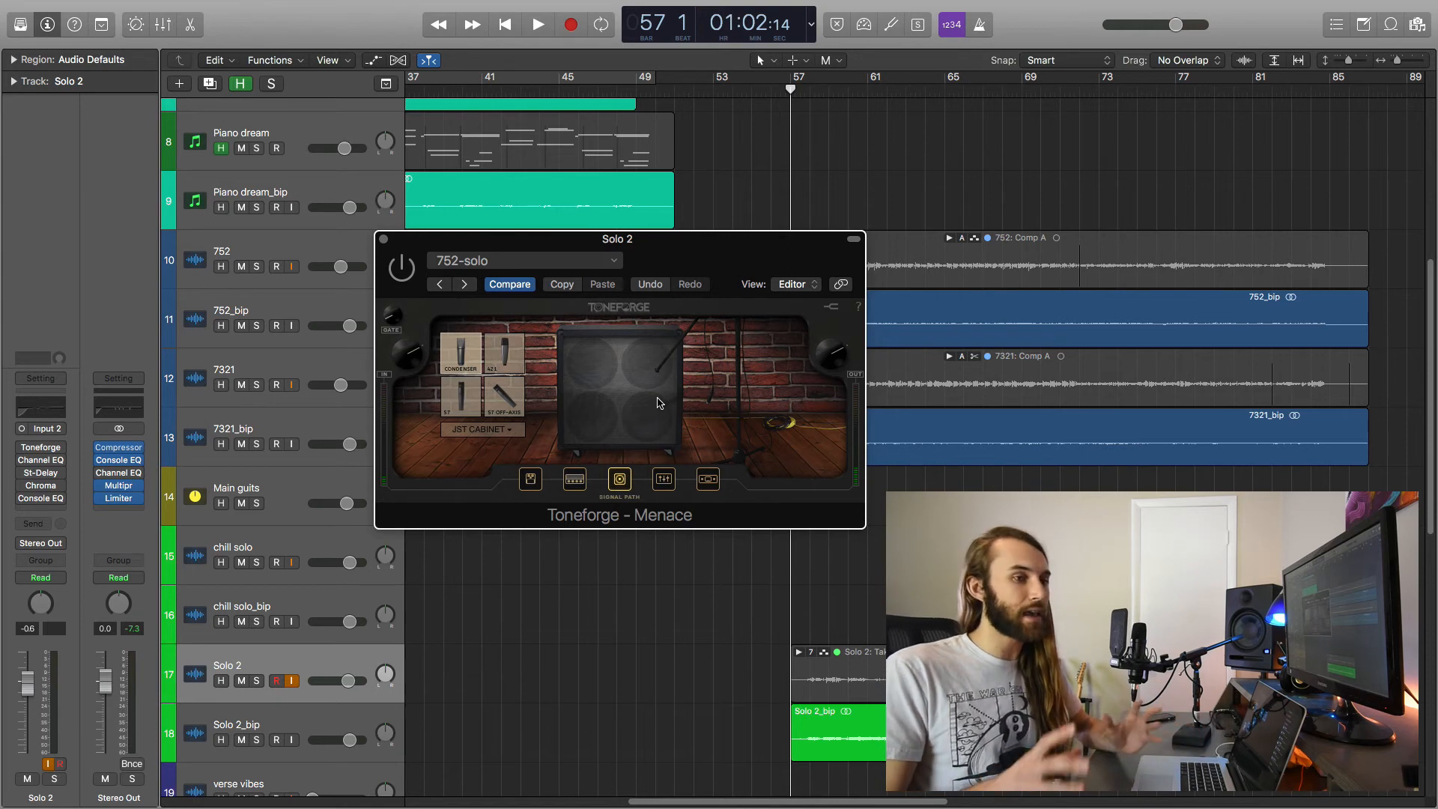
click(575, 483)
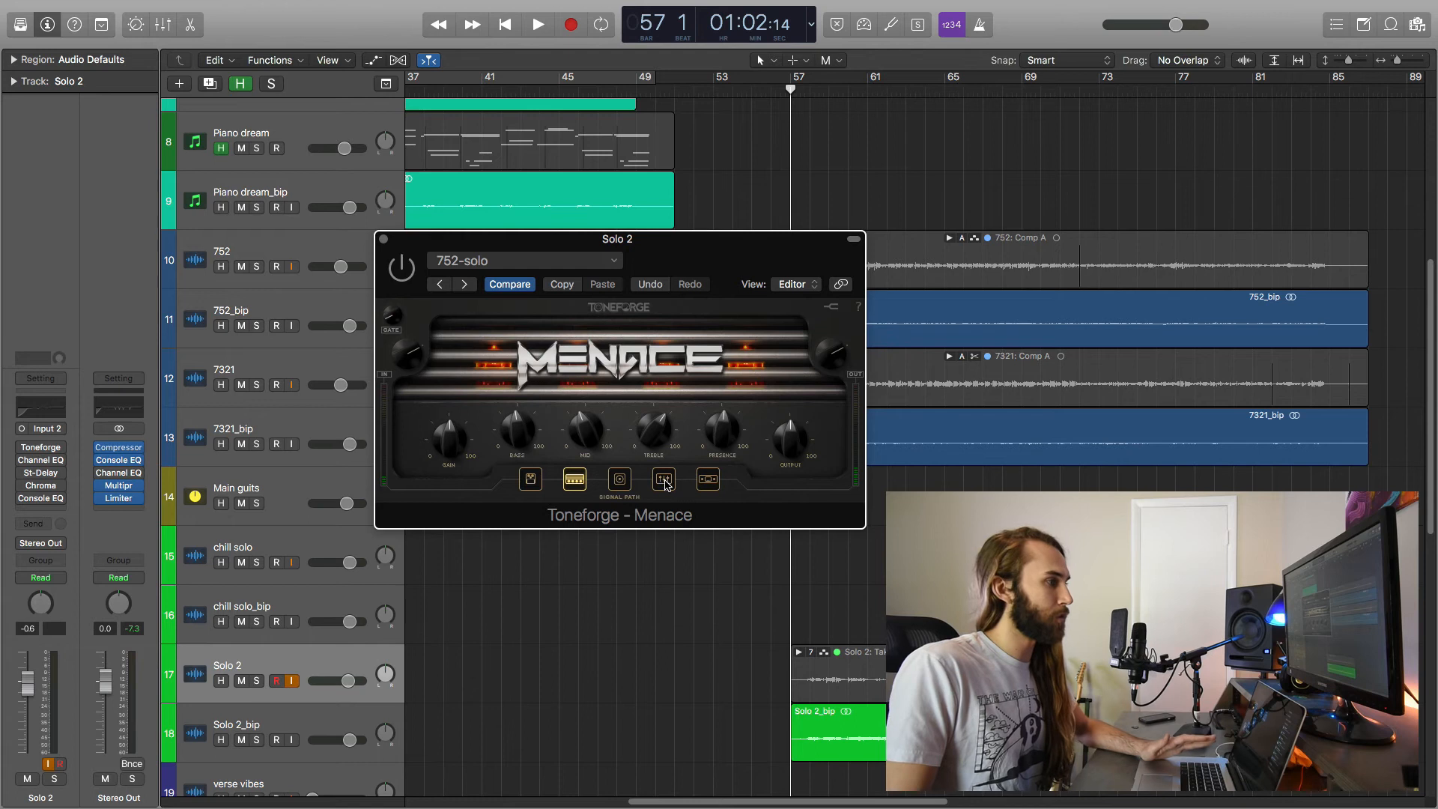
click(619, 481)
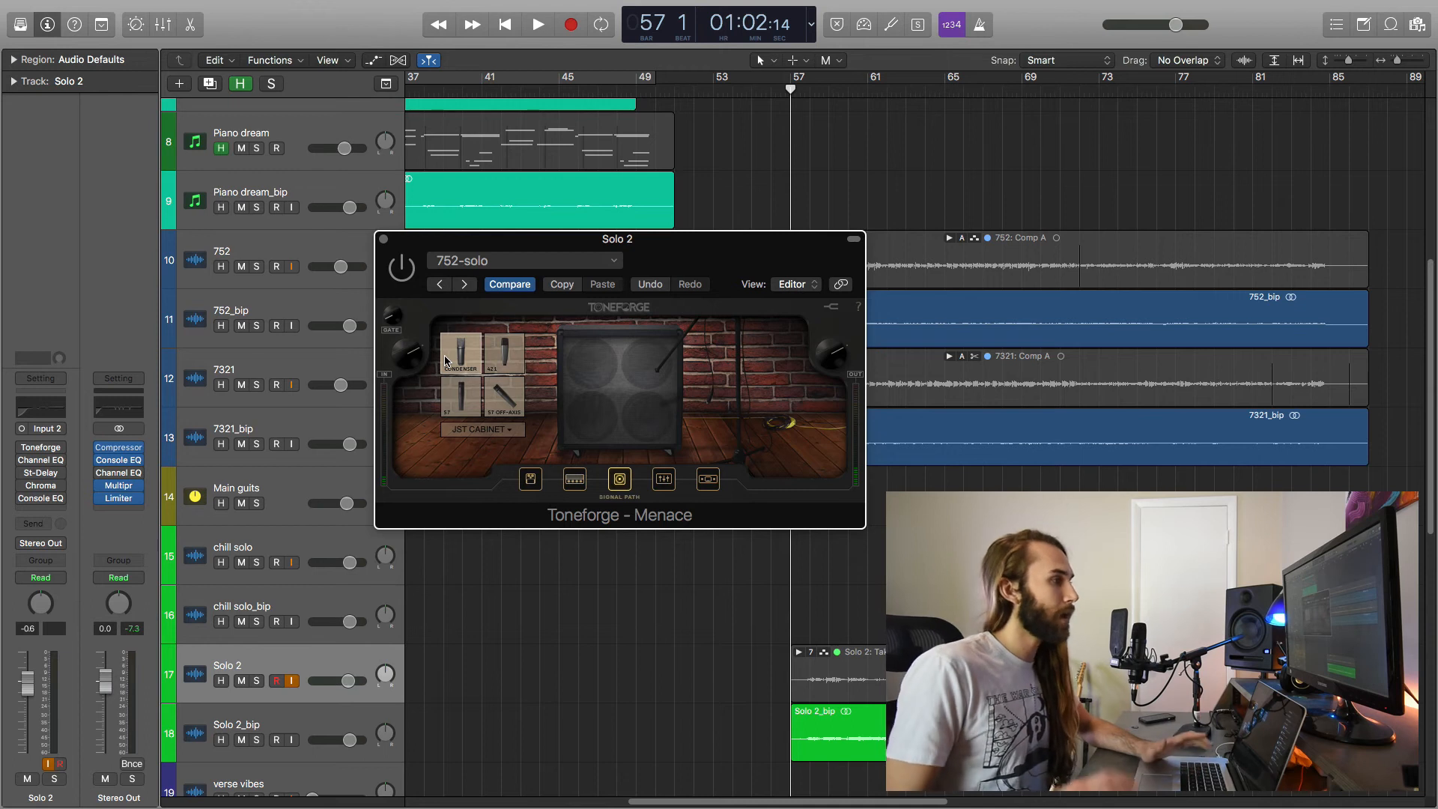
click(664, 479)
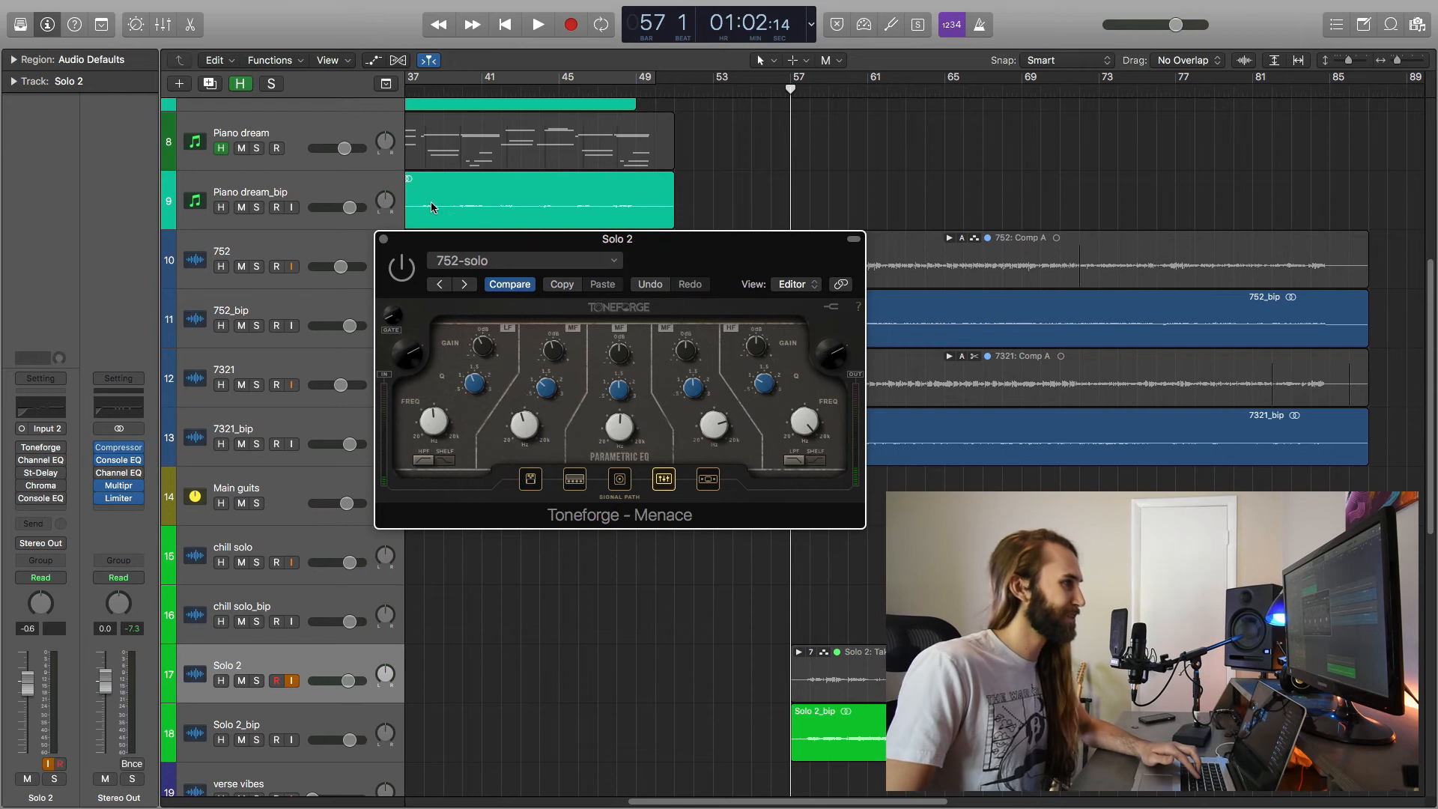
- Close the Menace window and review the Channel EQ curve and band settings on the Solo 2 track
click(385, 240)
scroll(459, 593, down, 1)
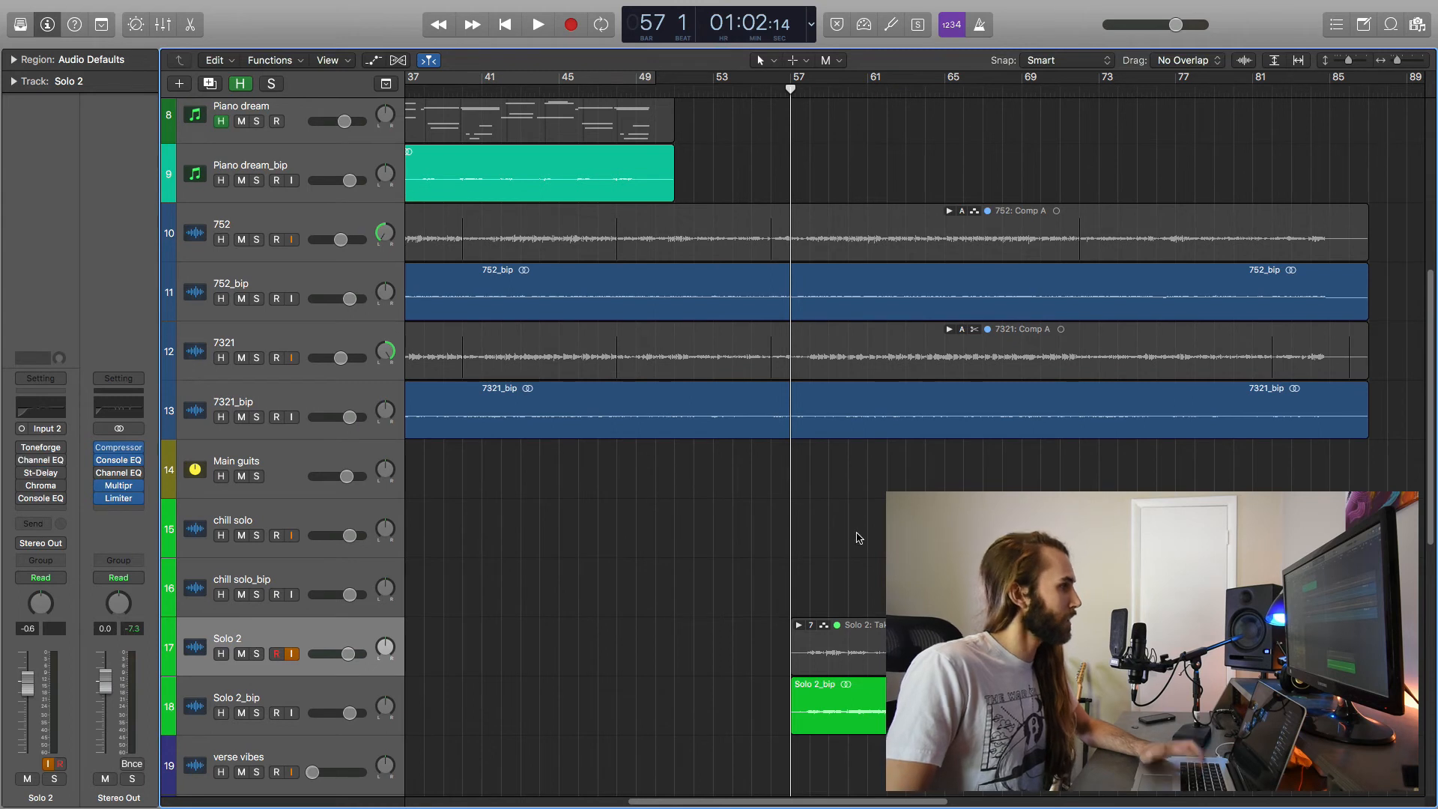
click(40, 460)
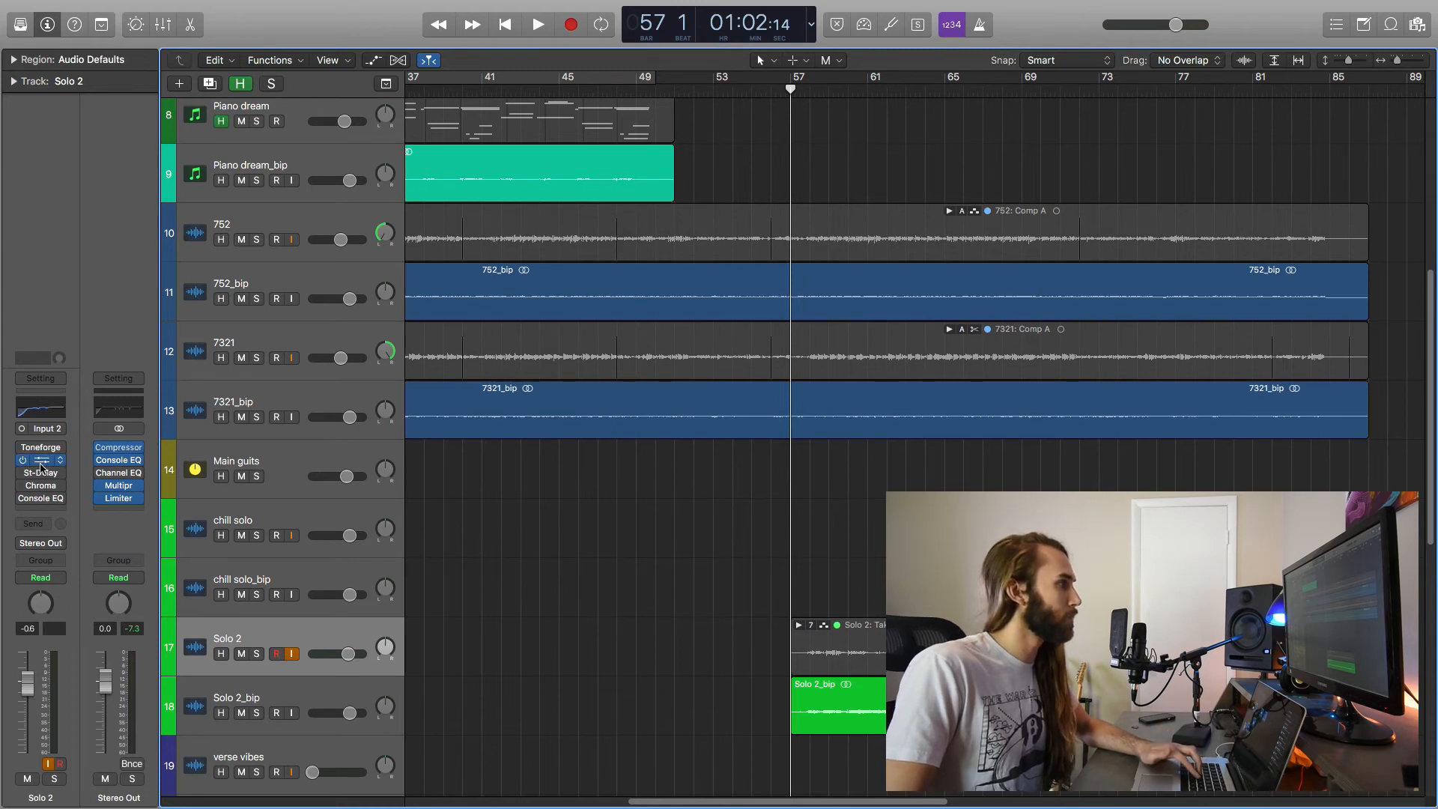
drag(487, 55, 771, 88)
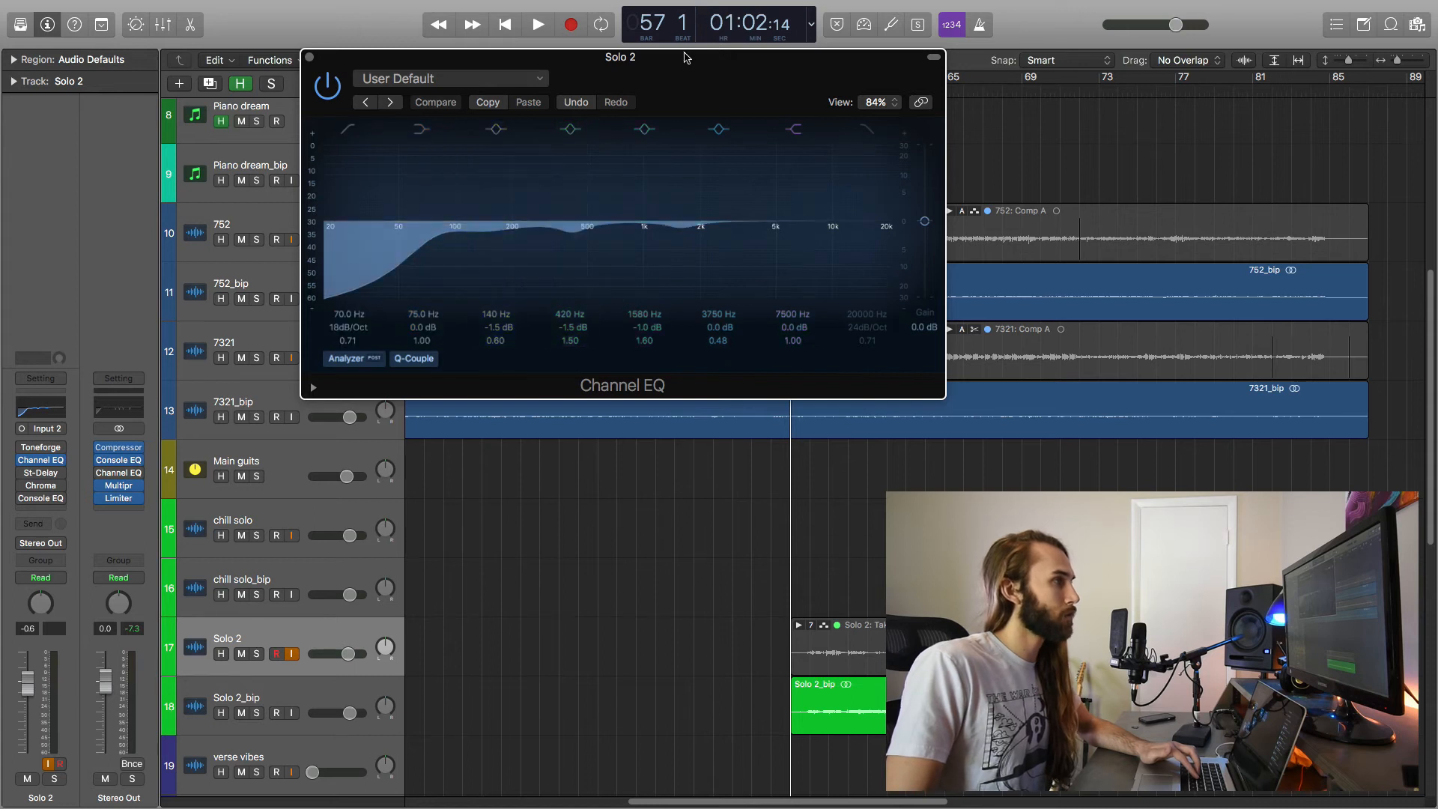
drag(689, 57, 726, 63)
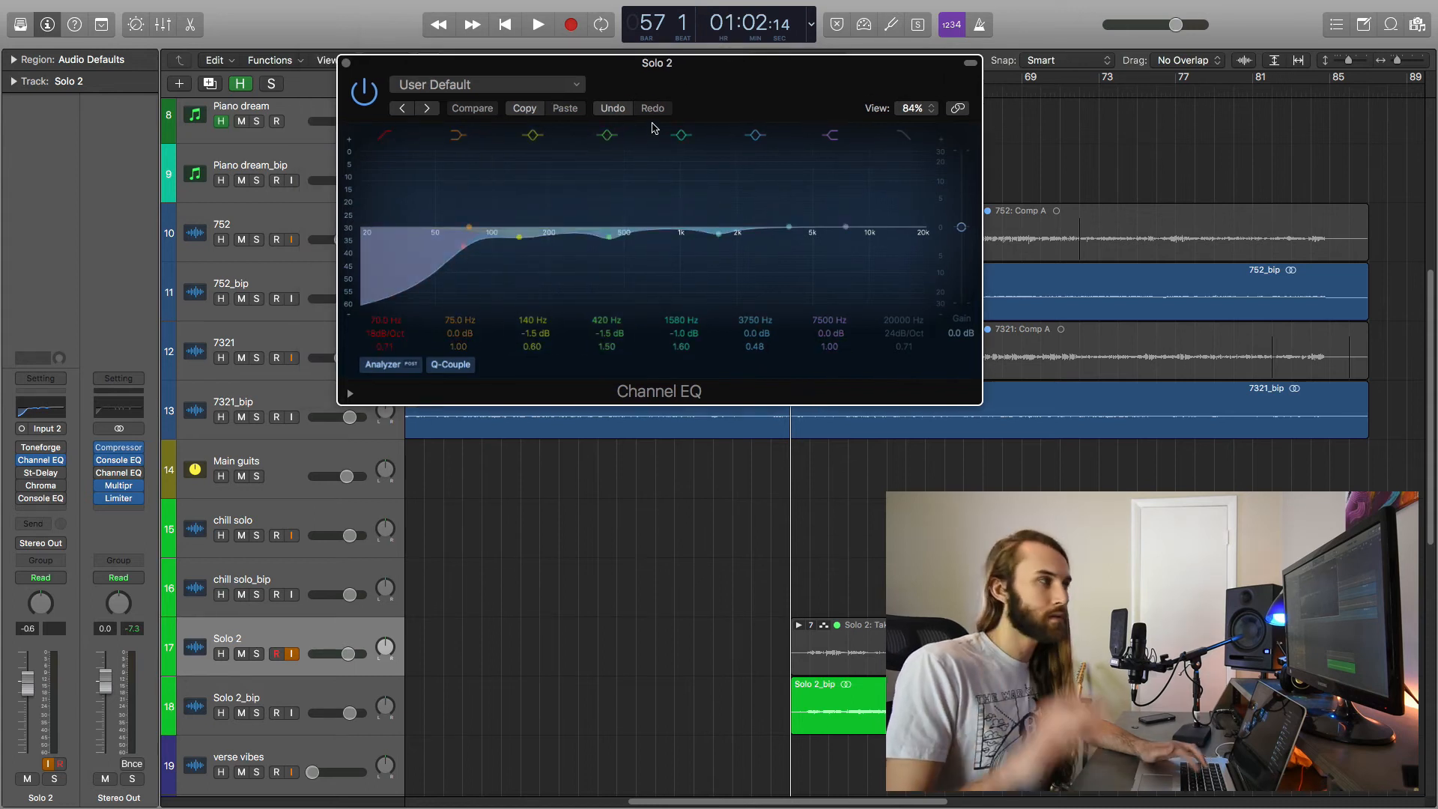
click(366, 91)
click(346, 64)
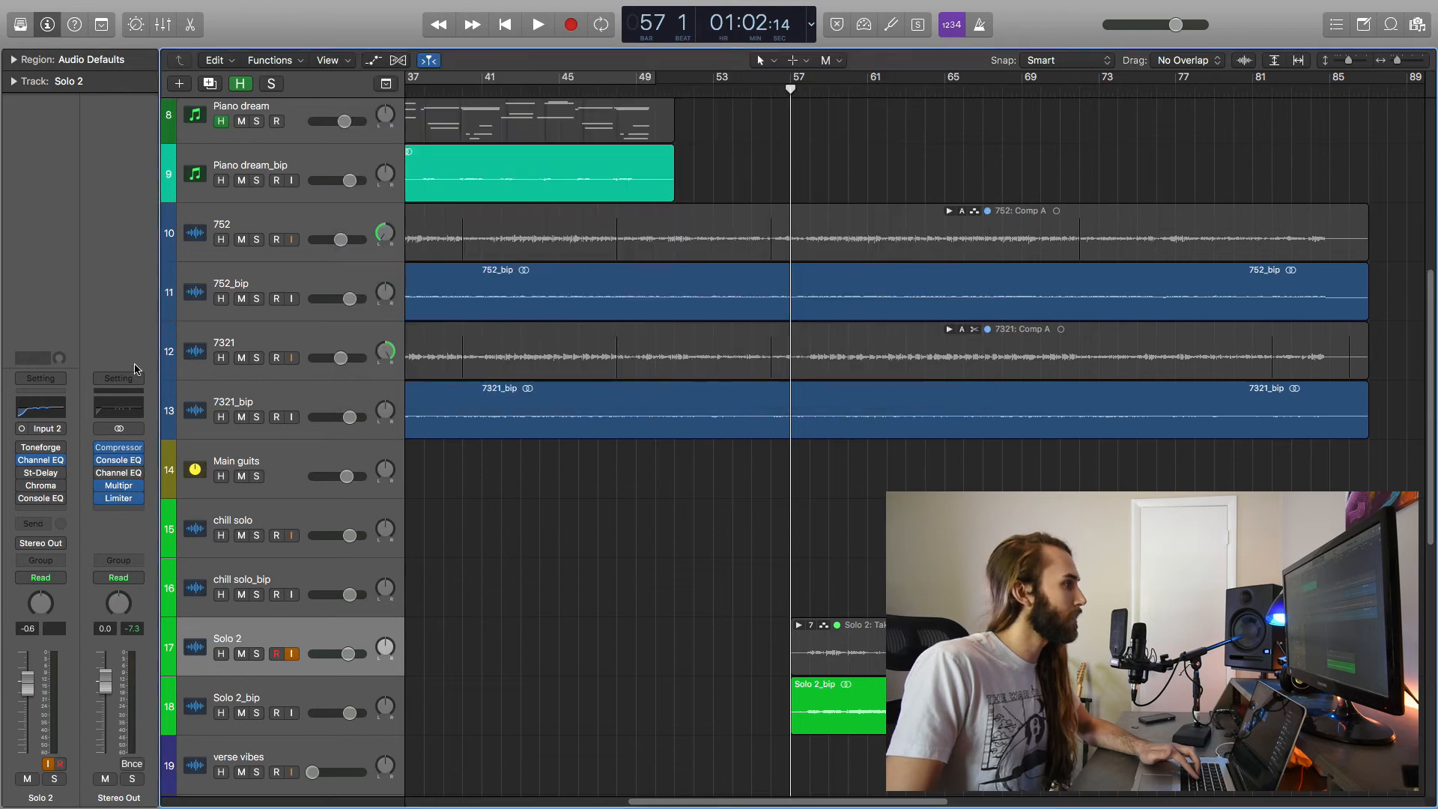
- Bypass Solo 2's Channel EQ, activate its Stereo Delay, and examine the left and right delay, feedback and output mix settings
click(24, 472)
click(23, 461)
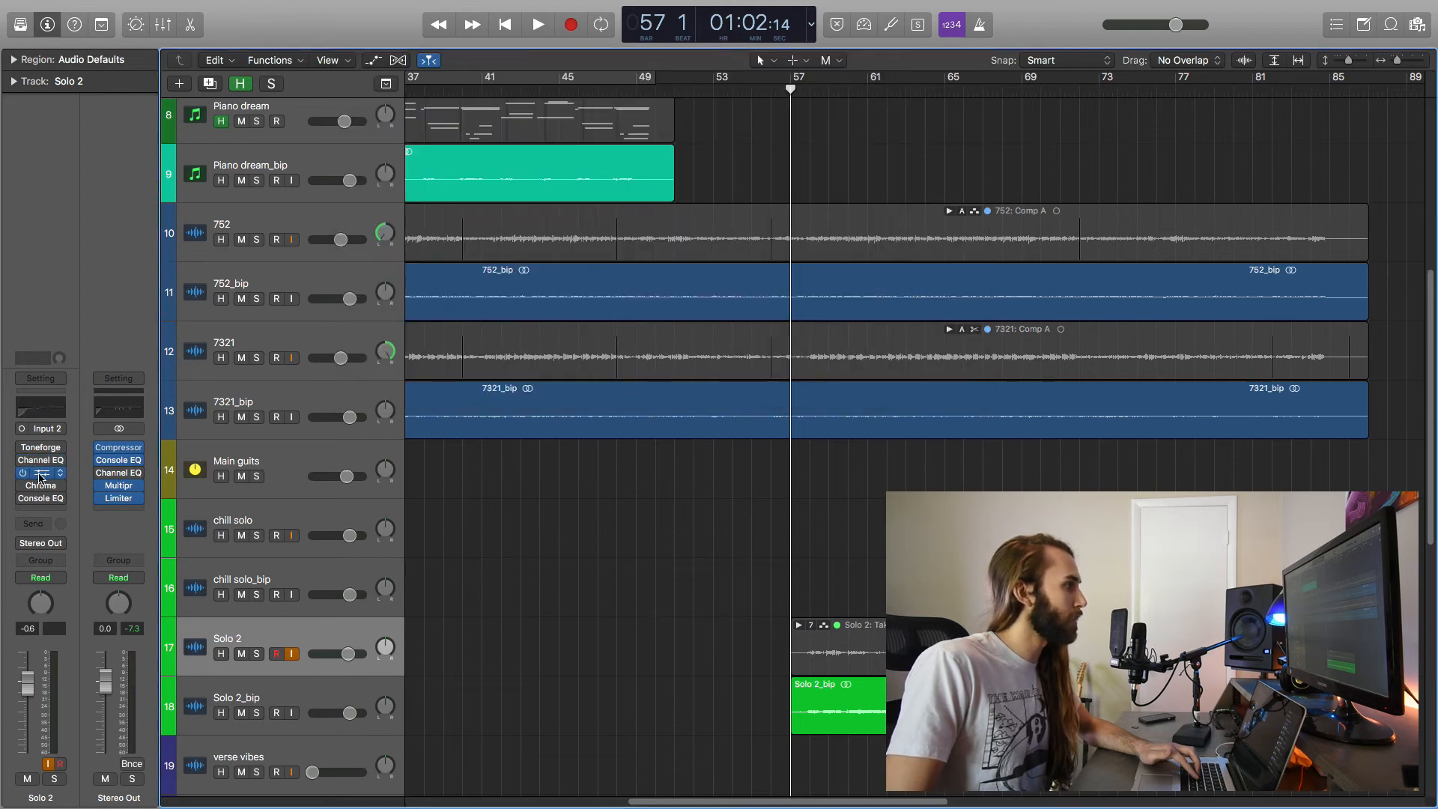
click(42, 473)
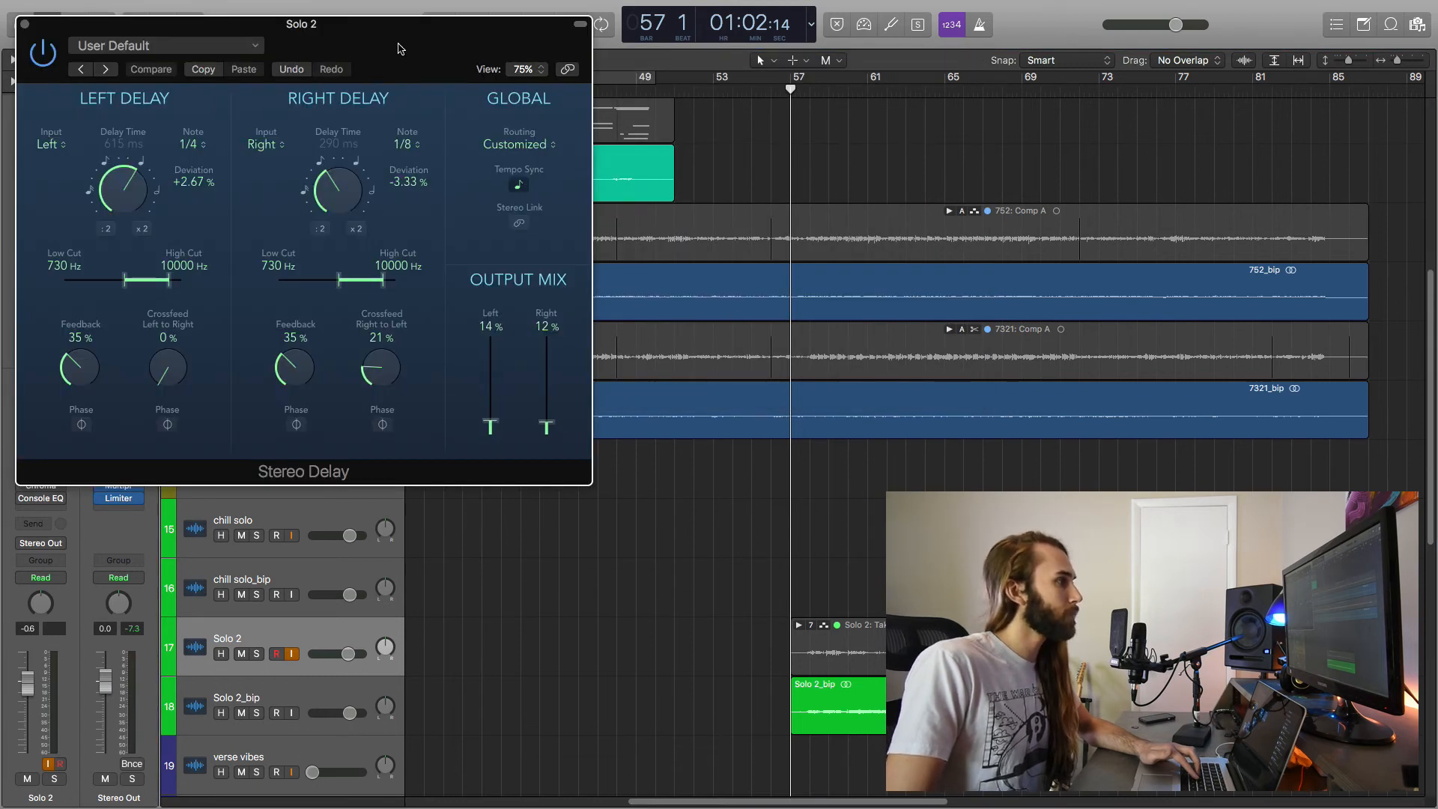
drag(400, 48, 483, 49)
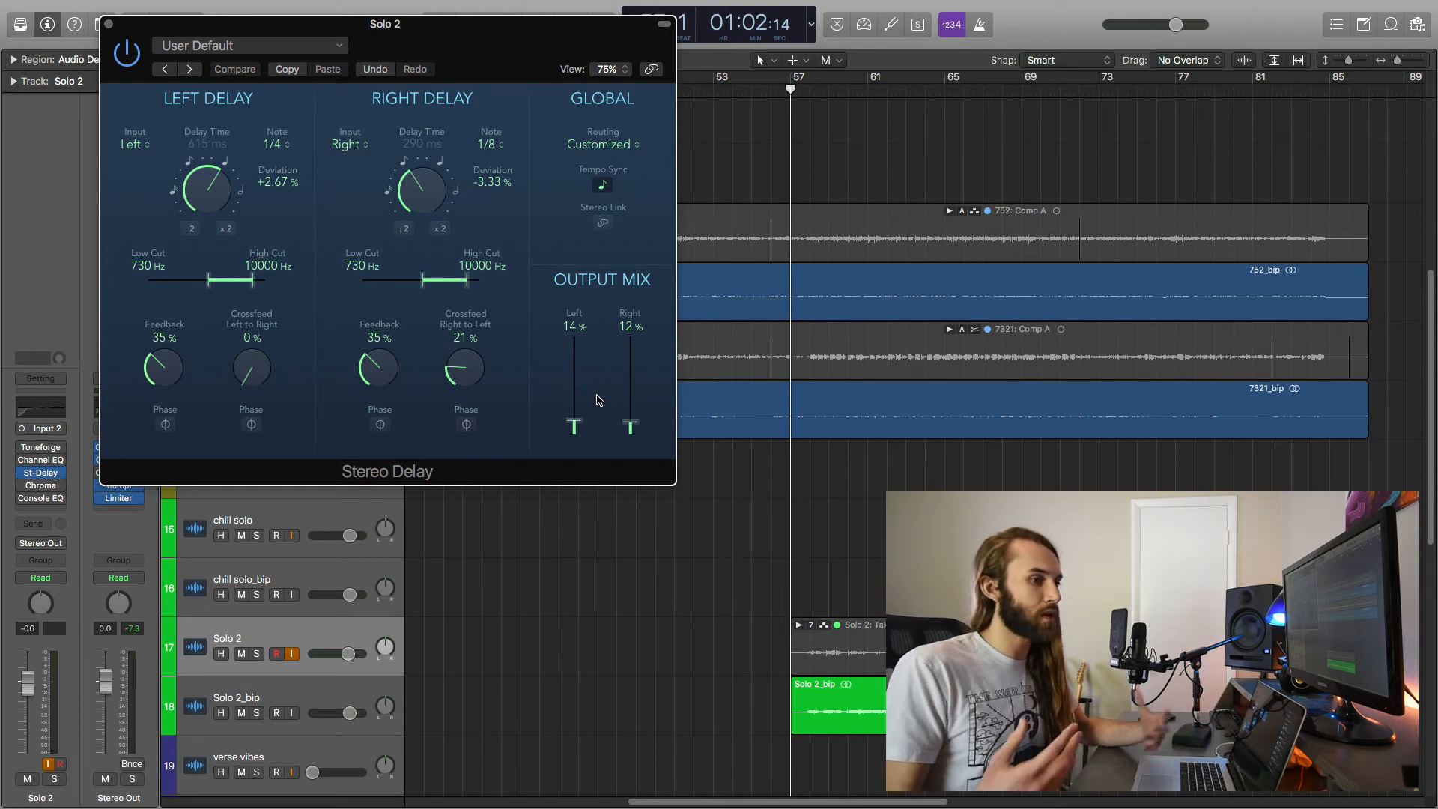
drag(427, 15, 501, 91)
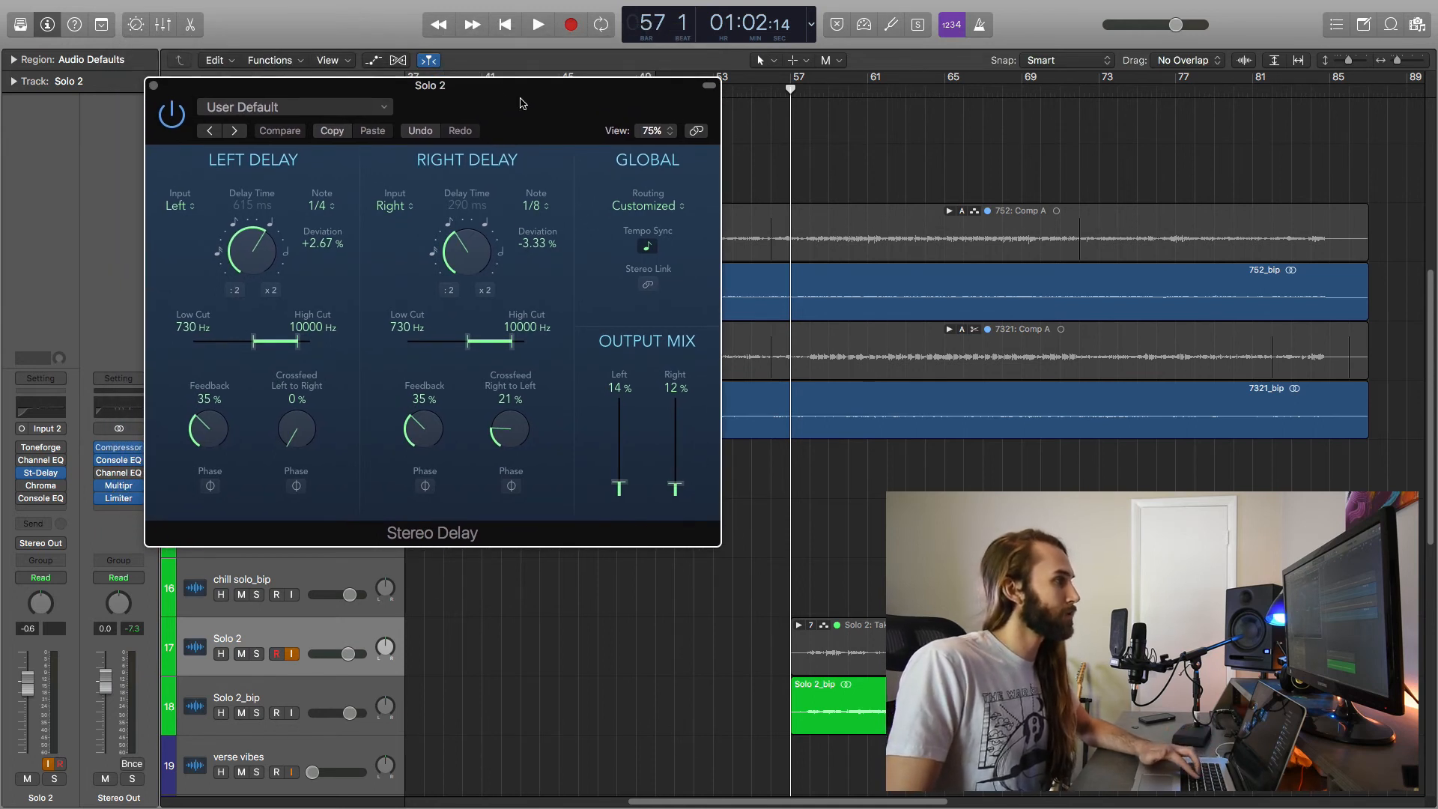
drag(555, 106, 561, 110)
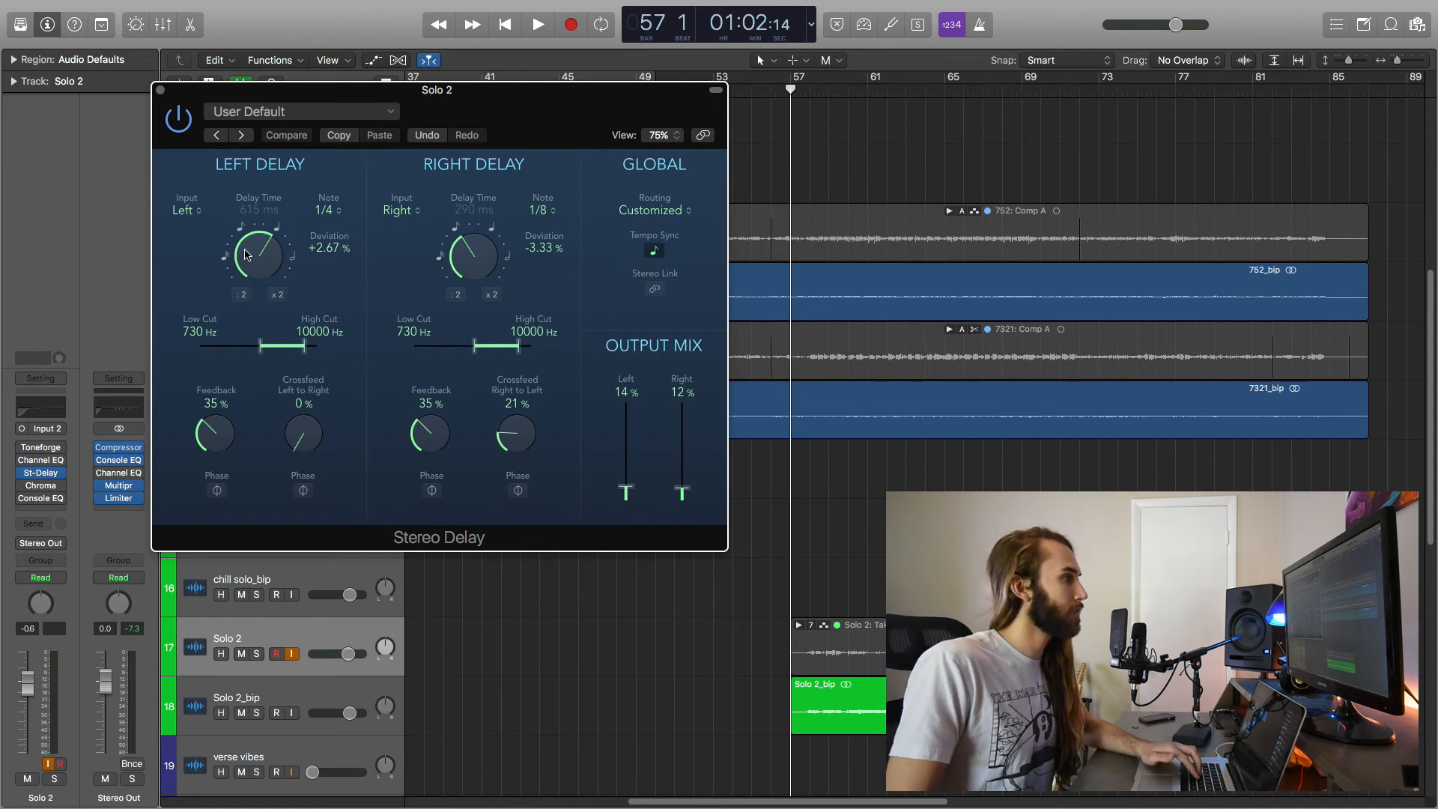
drag(484, 105, 563, 130)
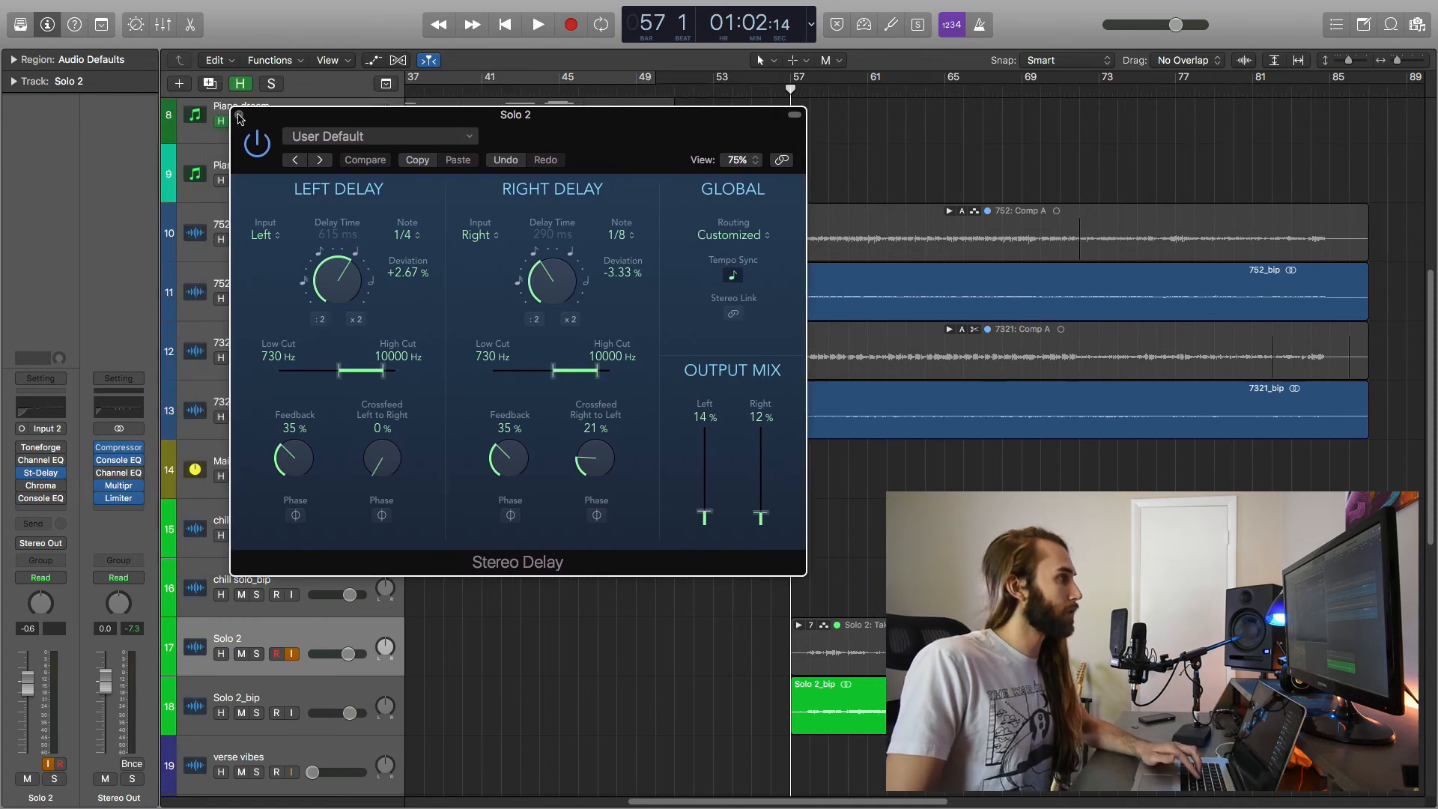
click(239, 114)
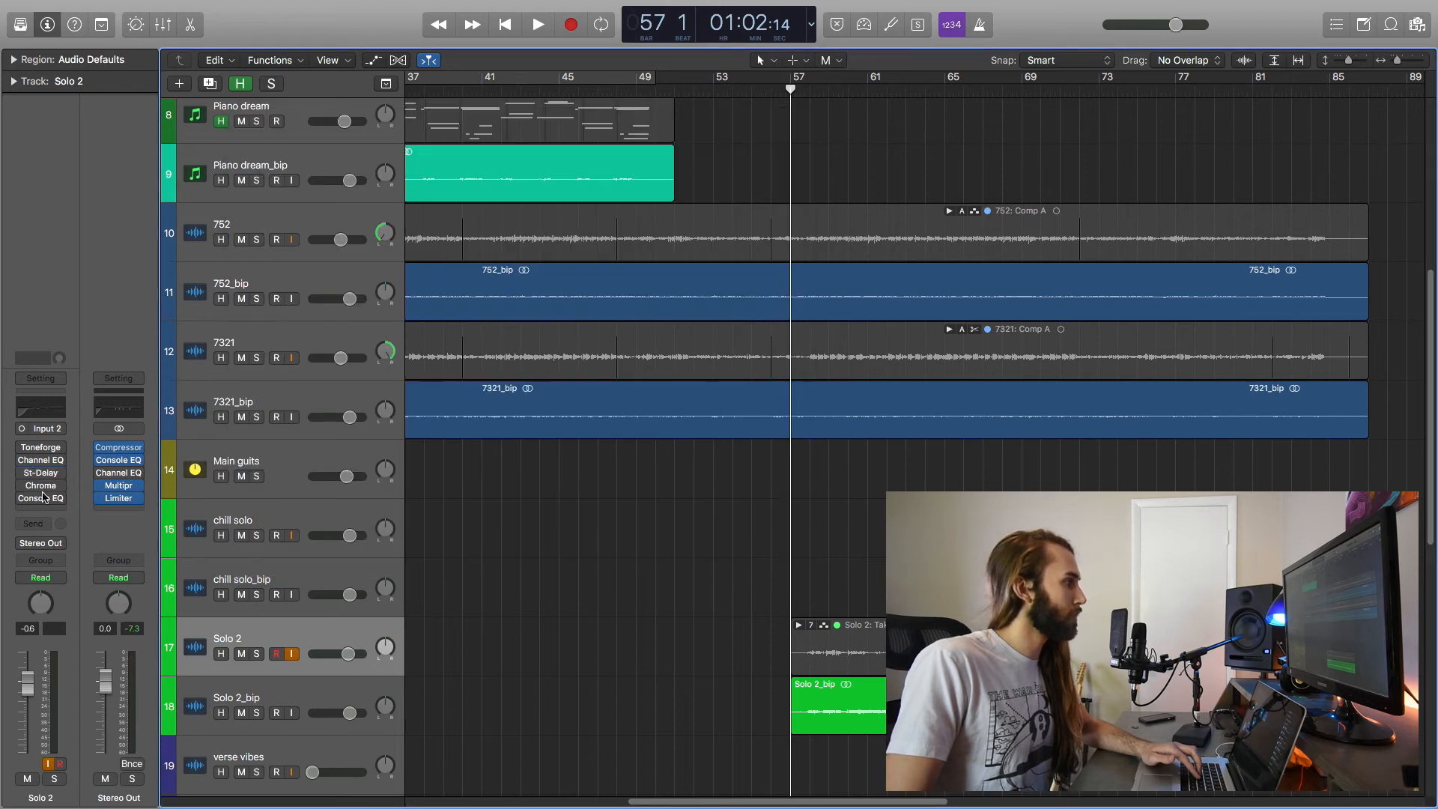
- Activate Solo 2's ChromaVerb, review its Synth Hall damping curve and detailed output EQ settings, and bypass it again
click(23, 486)
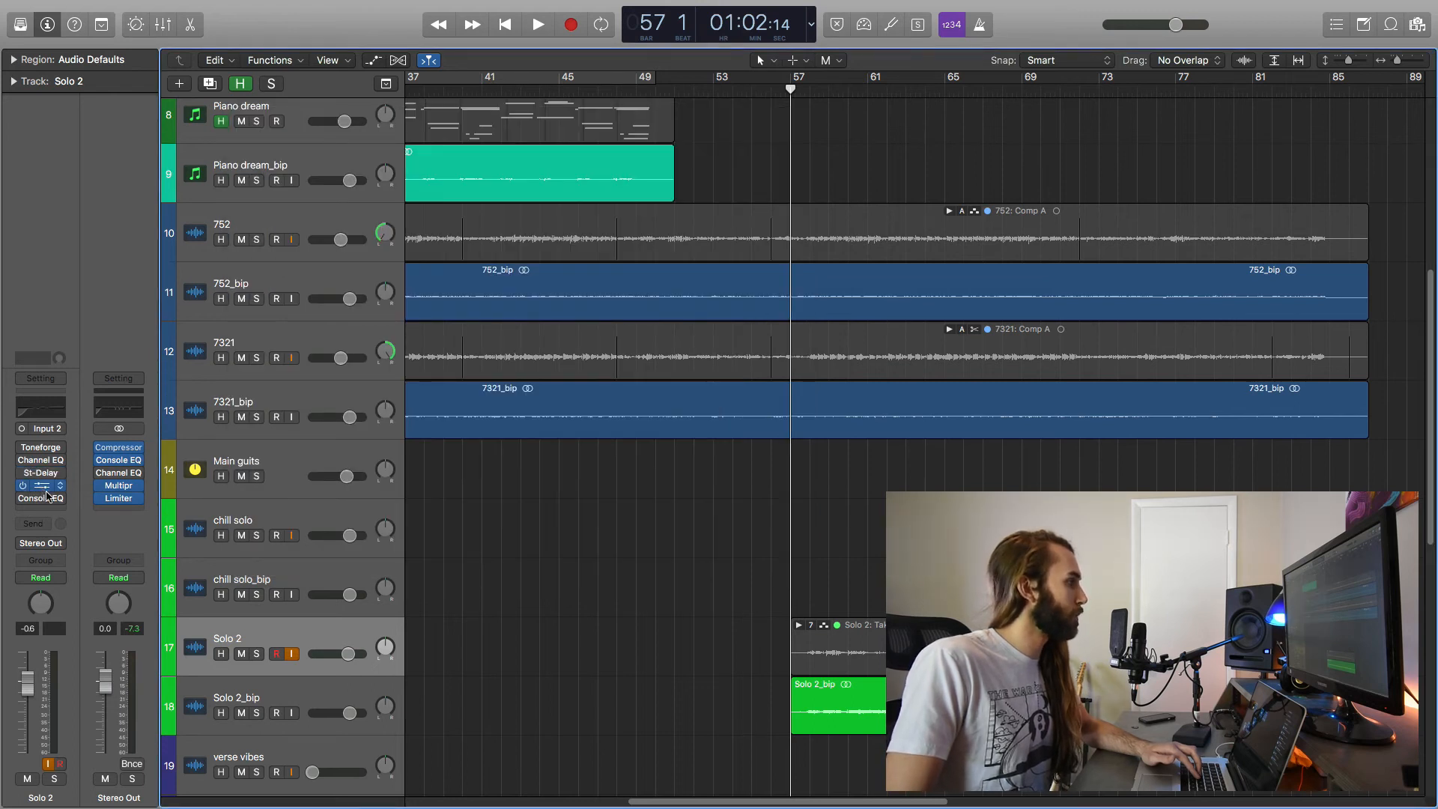
drag(357, 9, 741, 107)
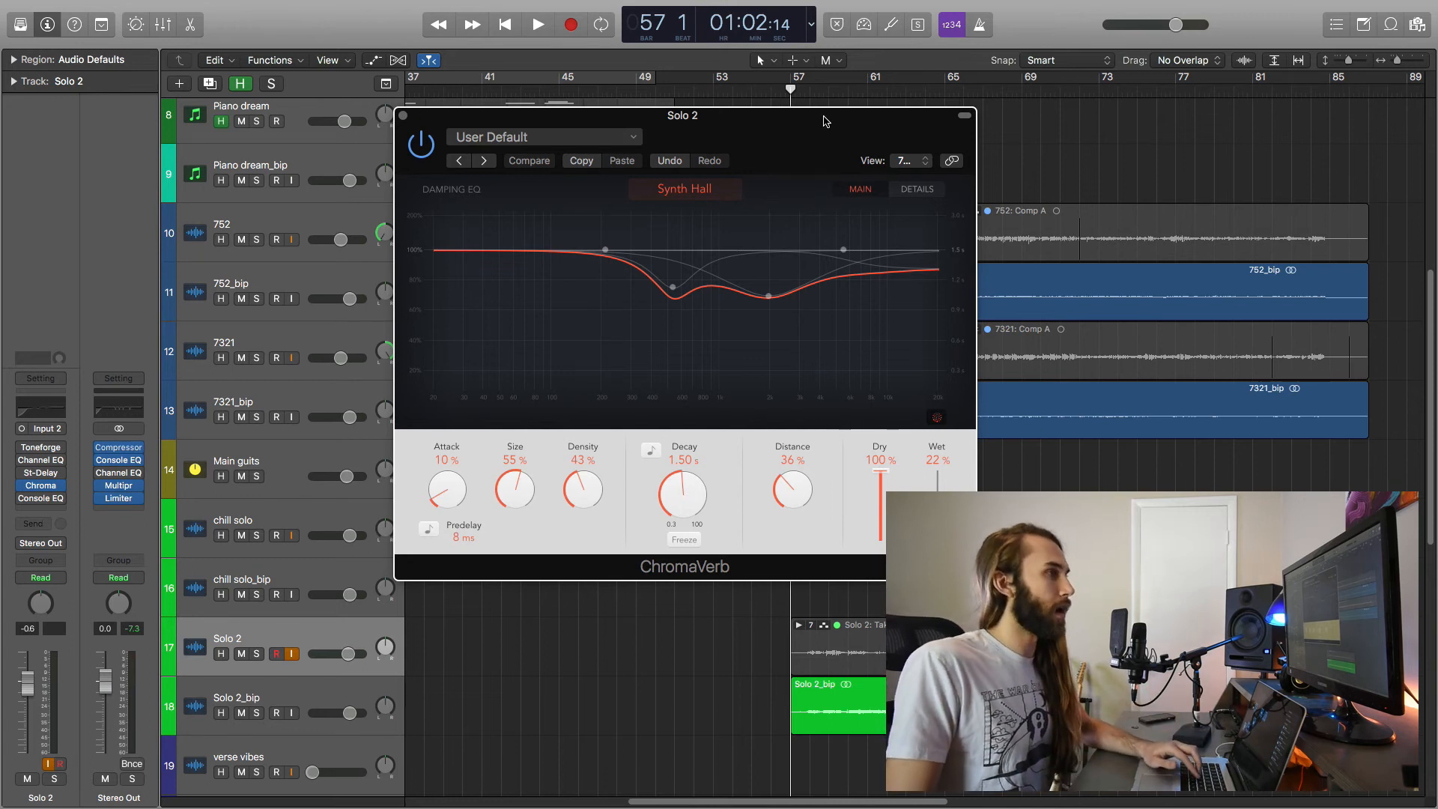
drag(817, 130, 812, 98)
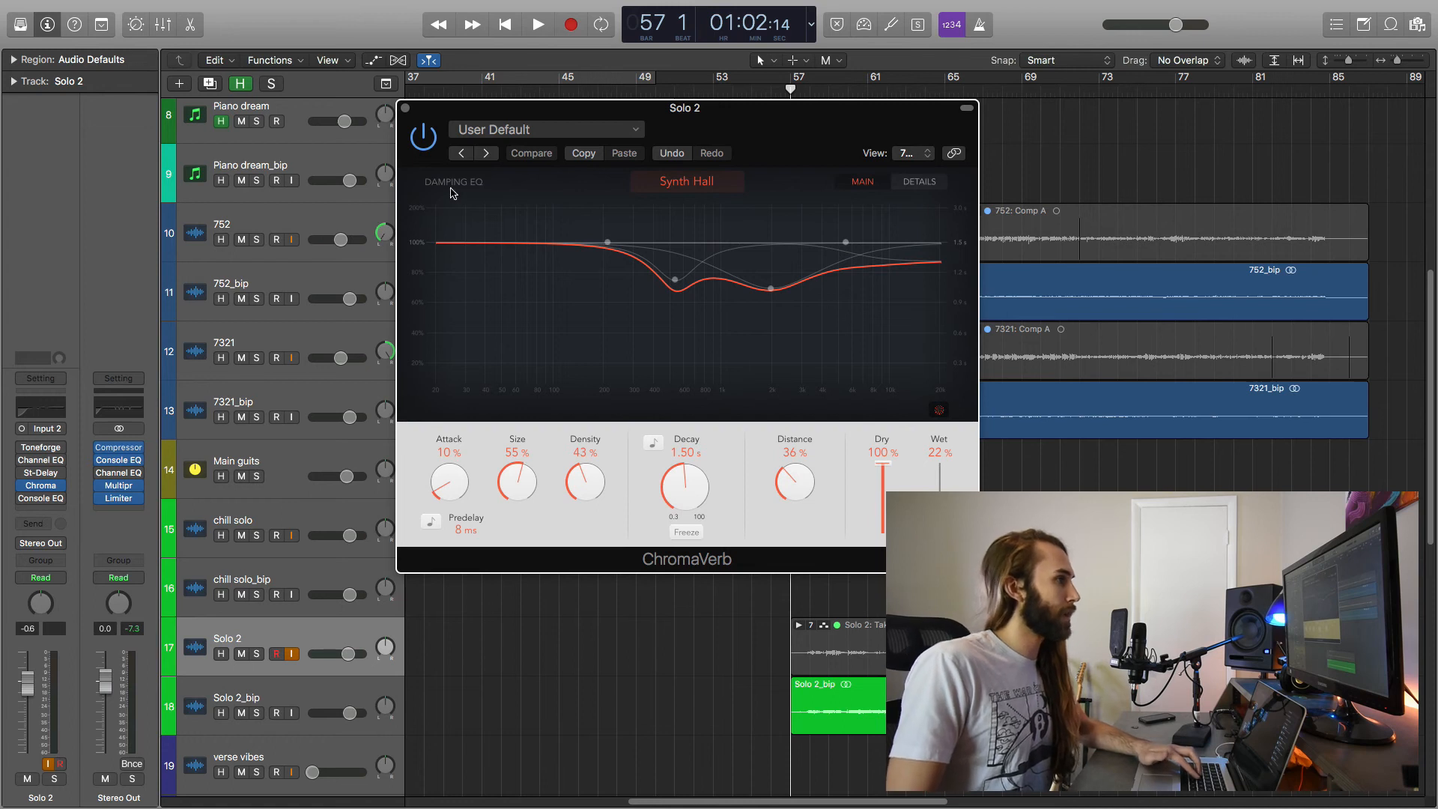
click(921, 183)
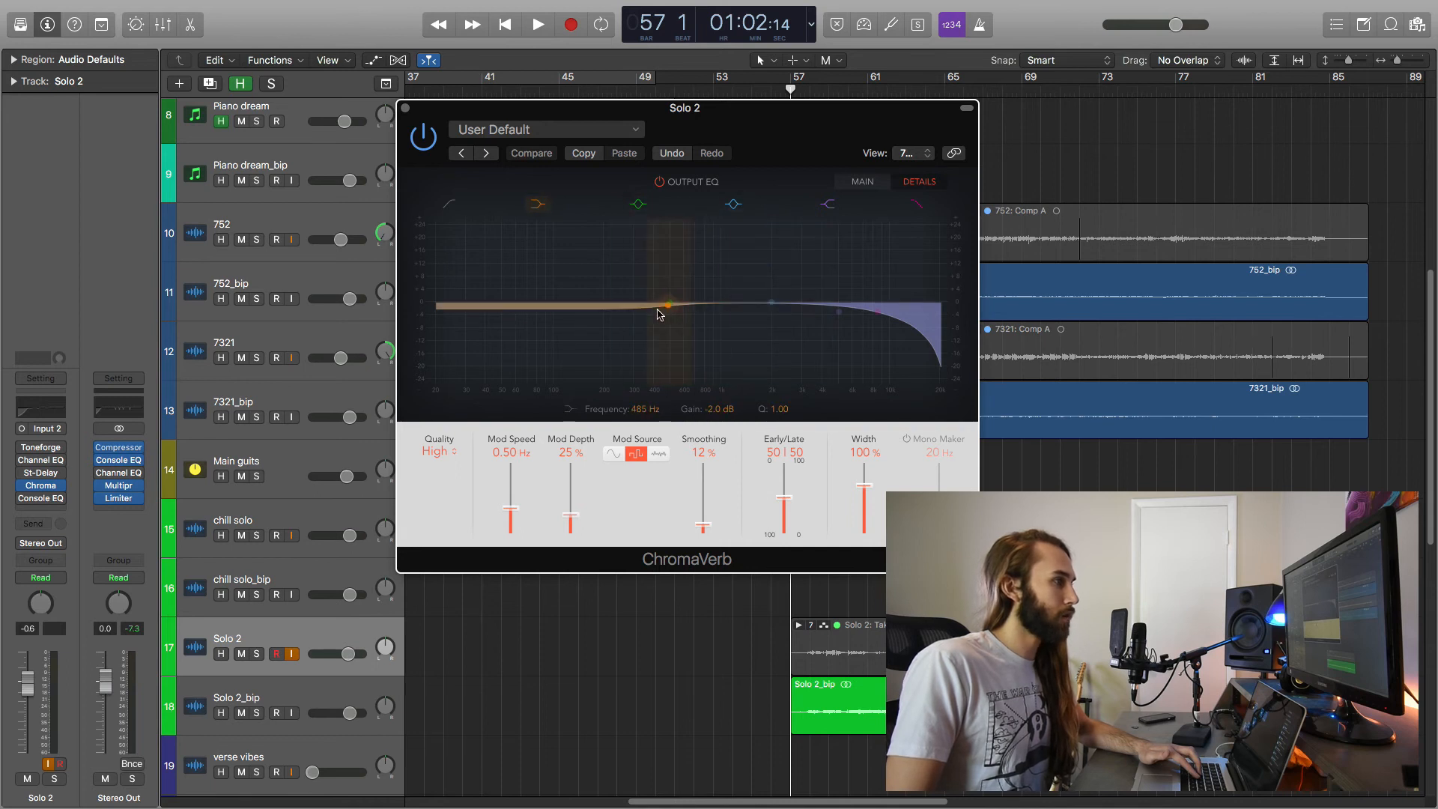
click(406, 109)
click(22, 486)
- Activate Solo 2's Vintage Console EQ, check its high gain, mid frequency and output drive values, and close its window
click(23, 499)
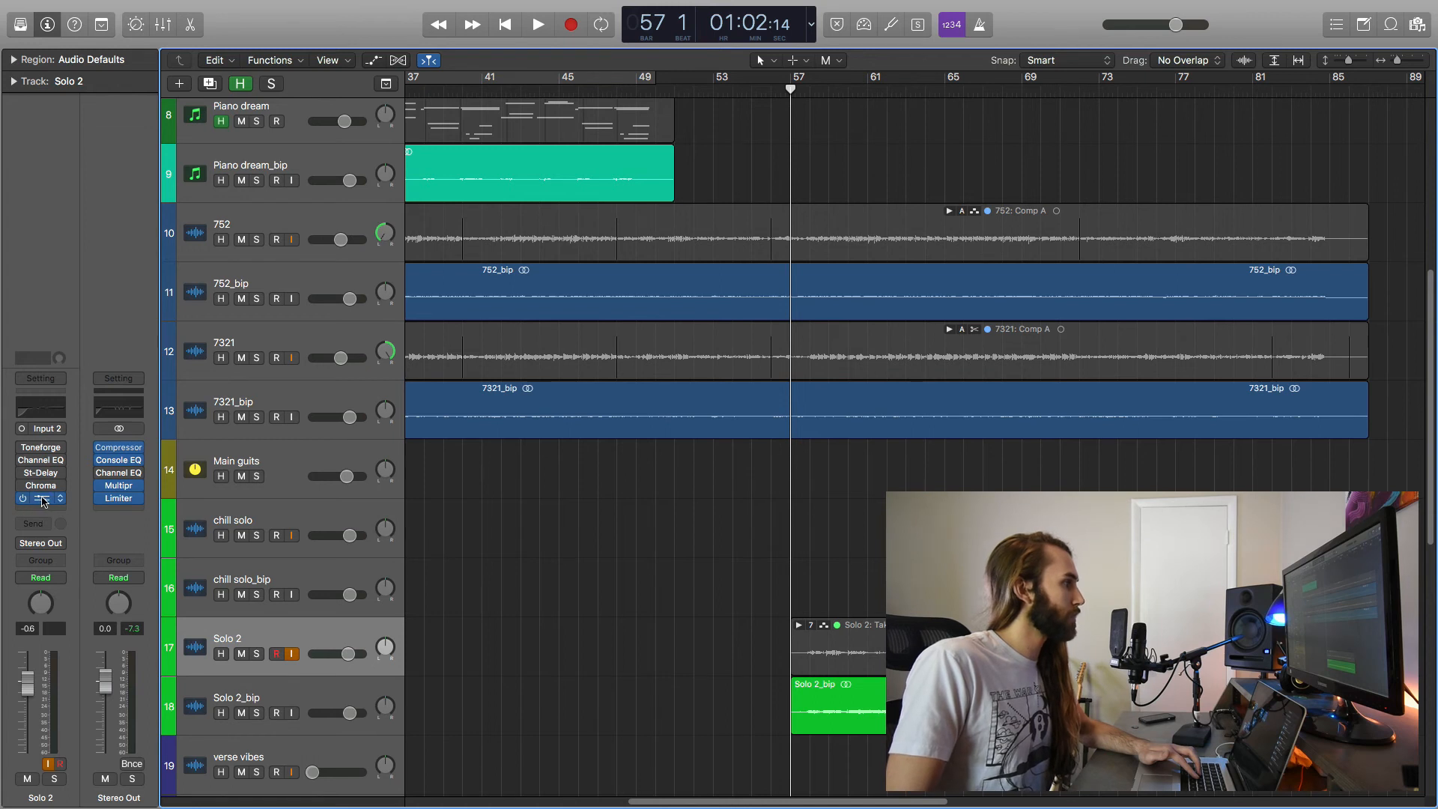
click(43, 500)
mouse_move(571, 211)
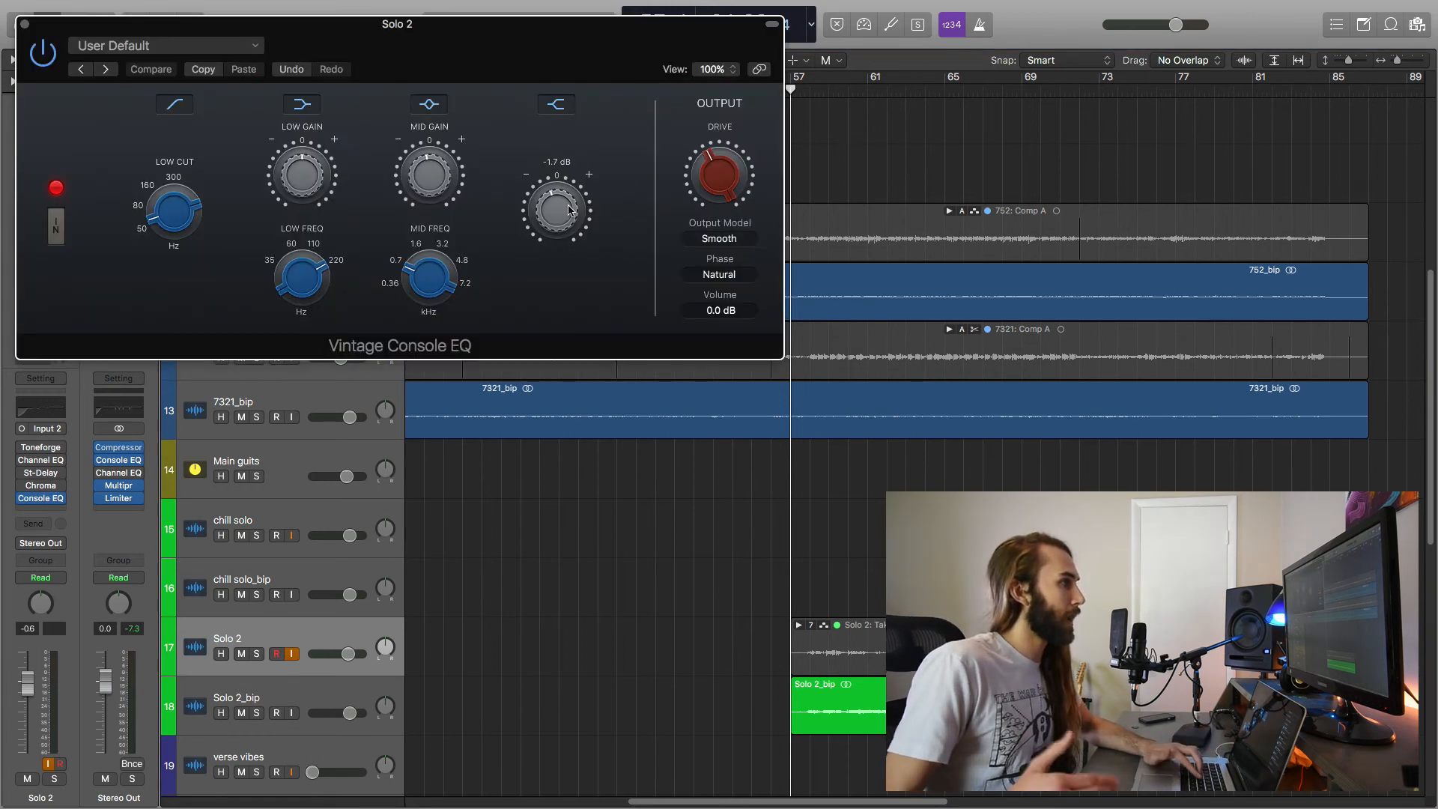
mouse_move(417, 274)
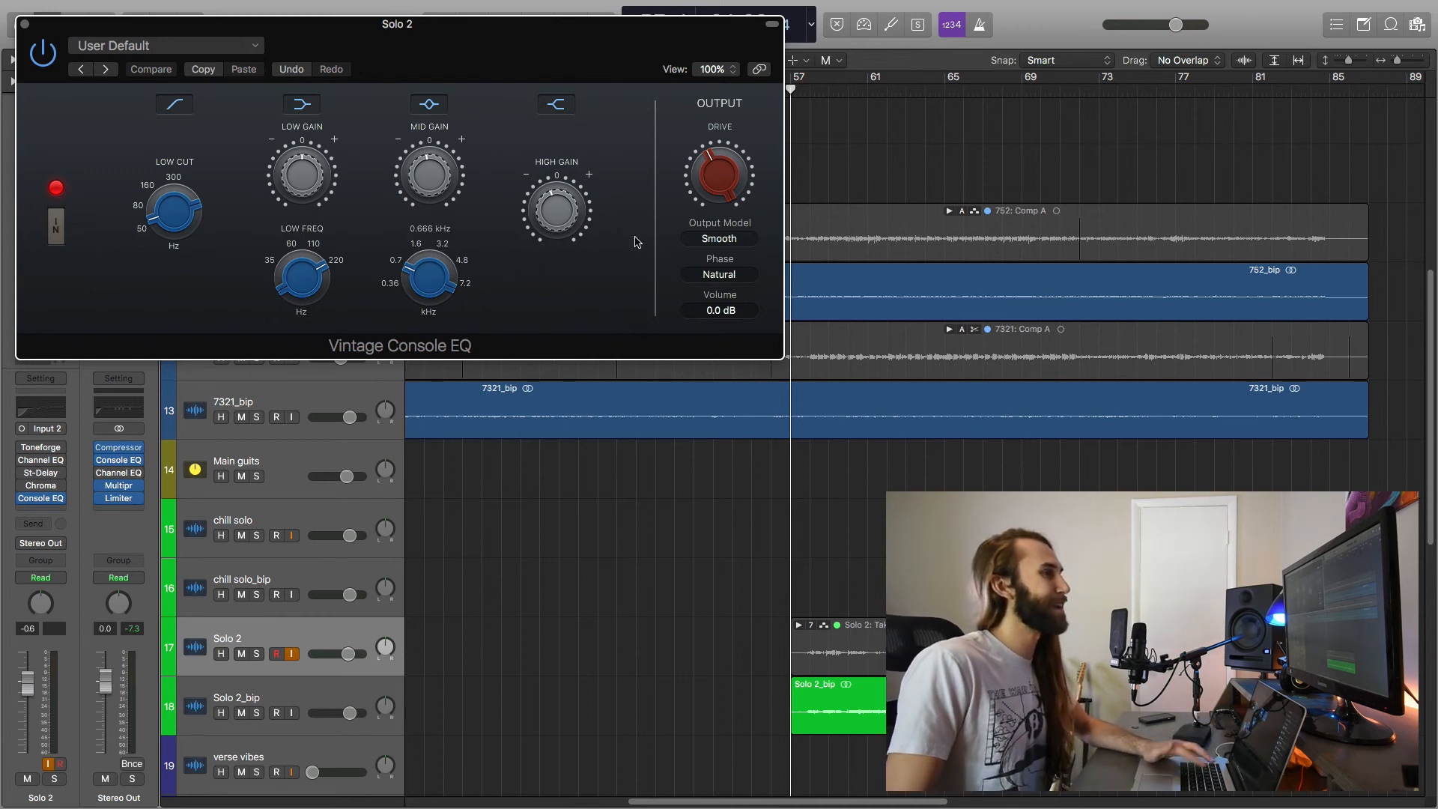
mouse_move(517, 210)
mouse_move(721, 209)
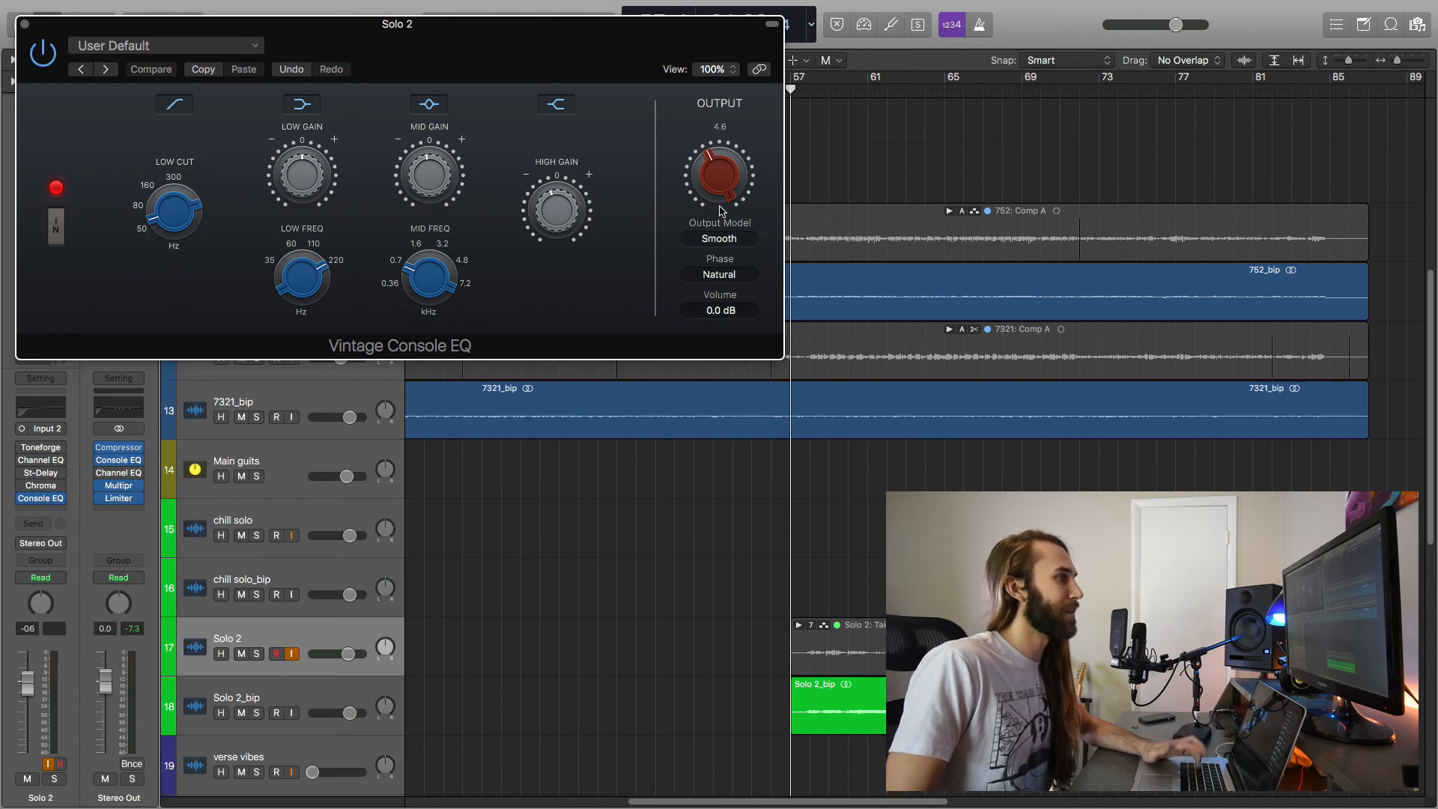
click(24, 23)
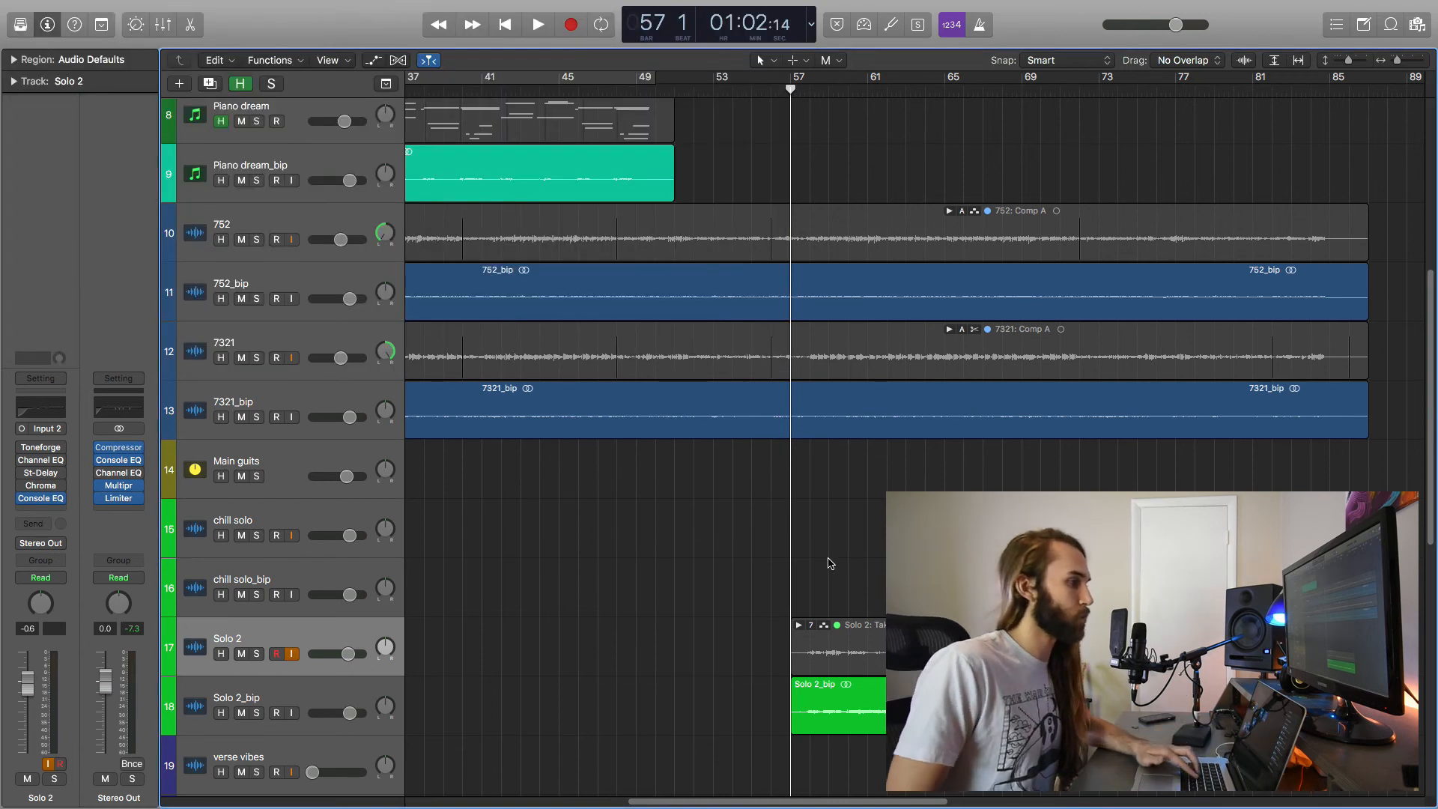
- Select the verse vibes track and place the playhead at bar 9, where its region starts
scroll(832, 567, down, 1)
scroll(832, 568, down, 5)
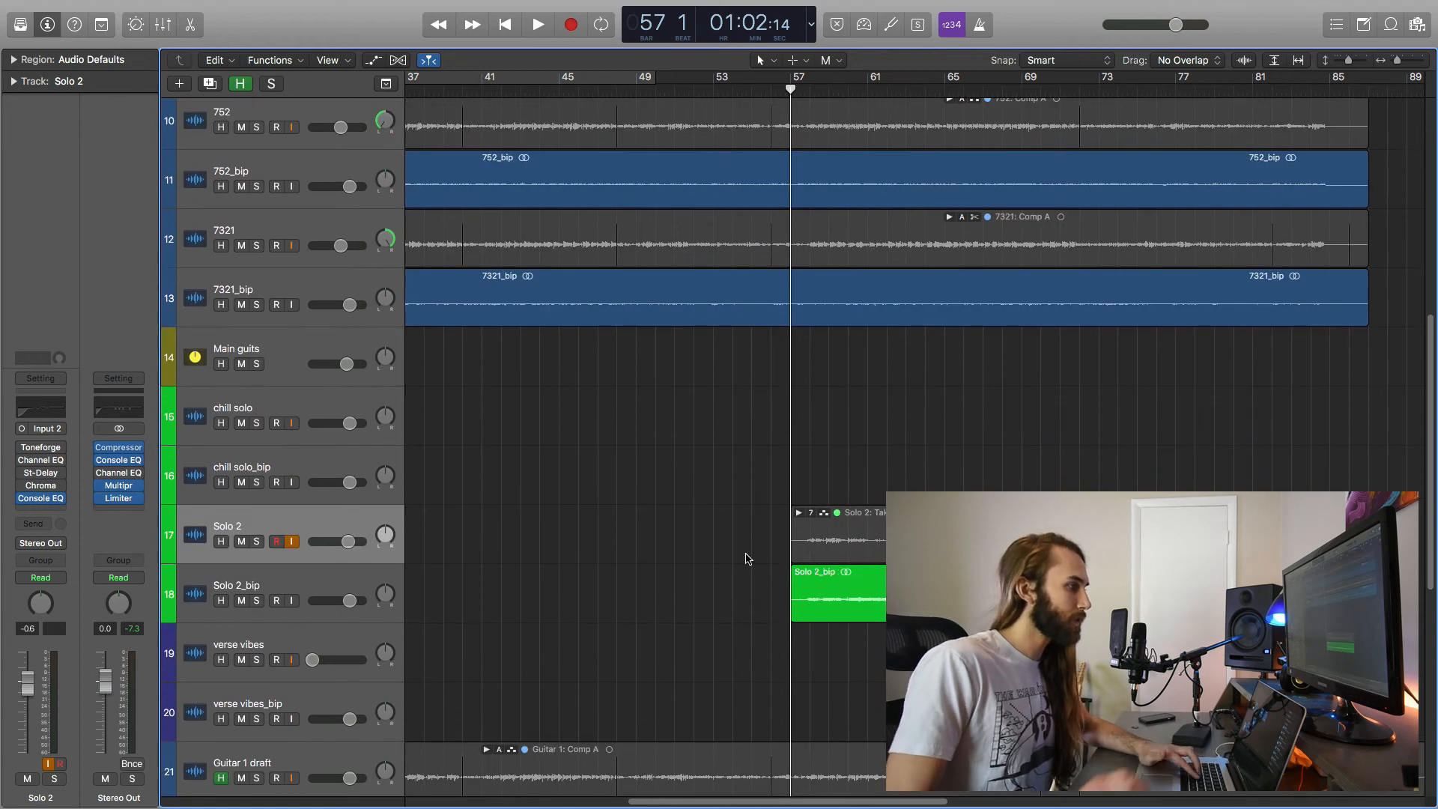
scroll(747, 558, left, 5)
scroll(748, 555, left, 6)
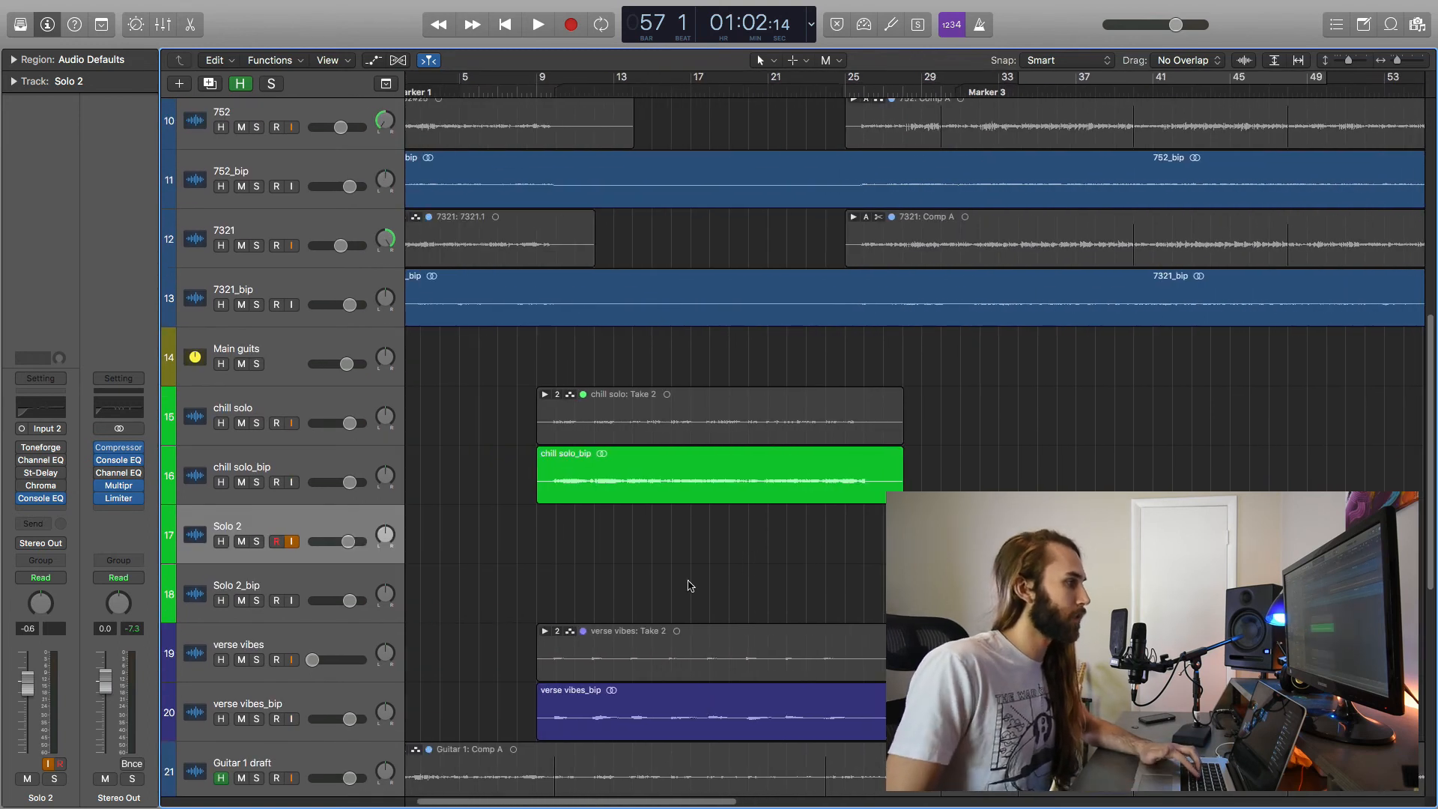
scroll(642, 603, down, 6)
click(326, 518)
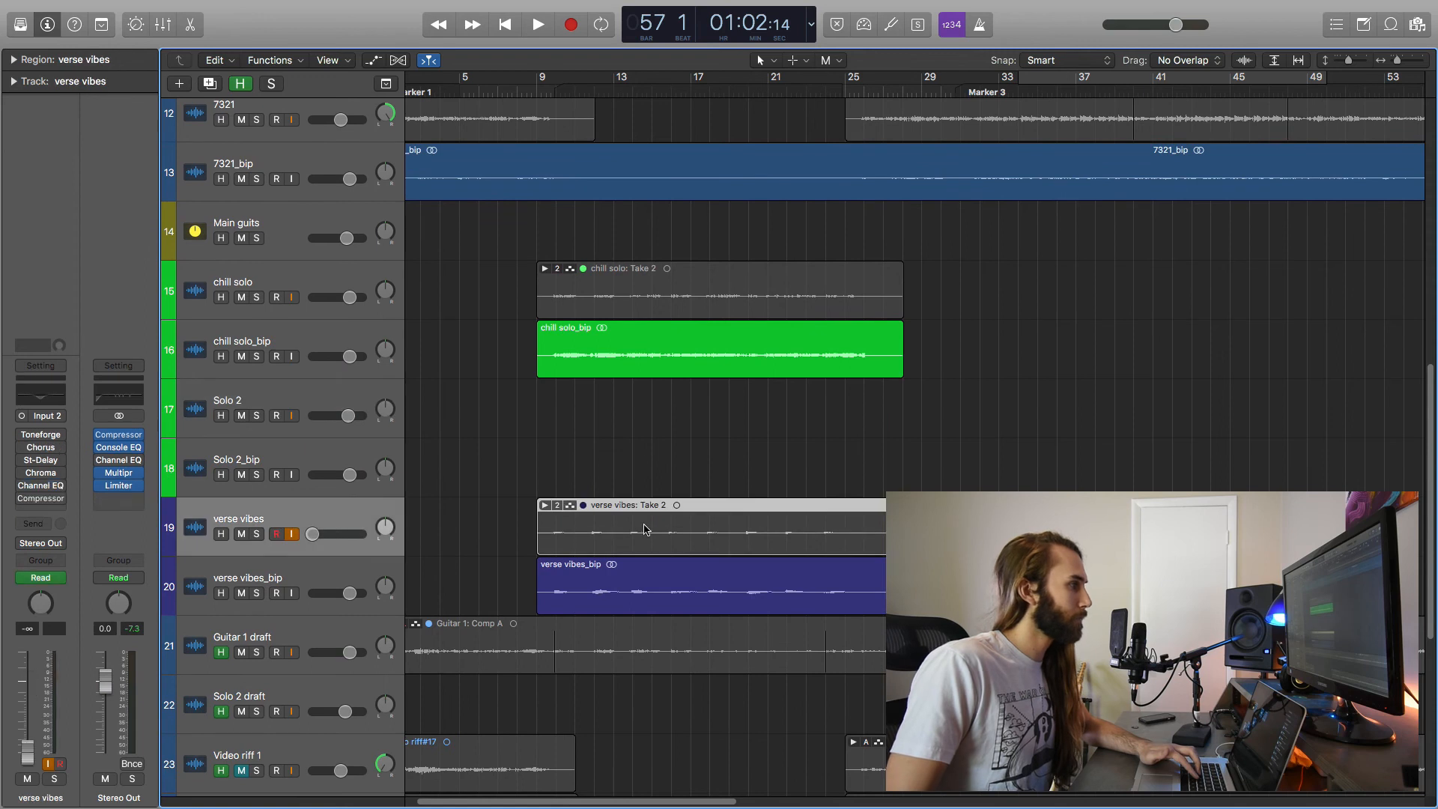
click(535, 87)
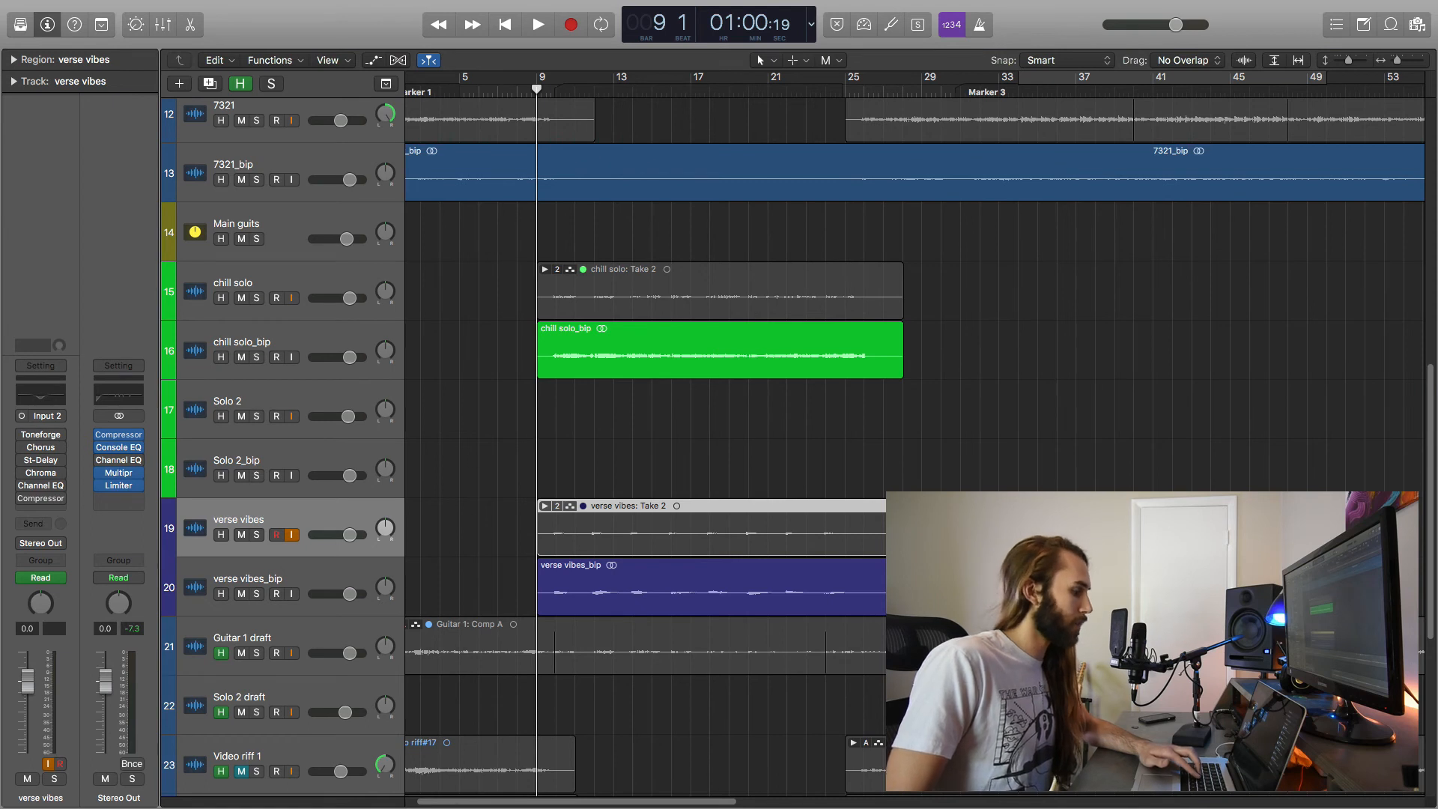
- Listen to verse vibes_bip in solo from bar 9 to bar 17, unsolo it, and return the playhead to bar 9
click(256, 594)
key(space)
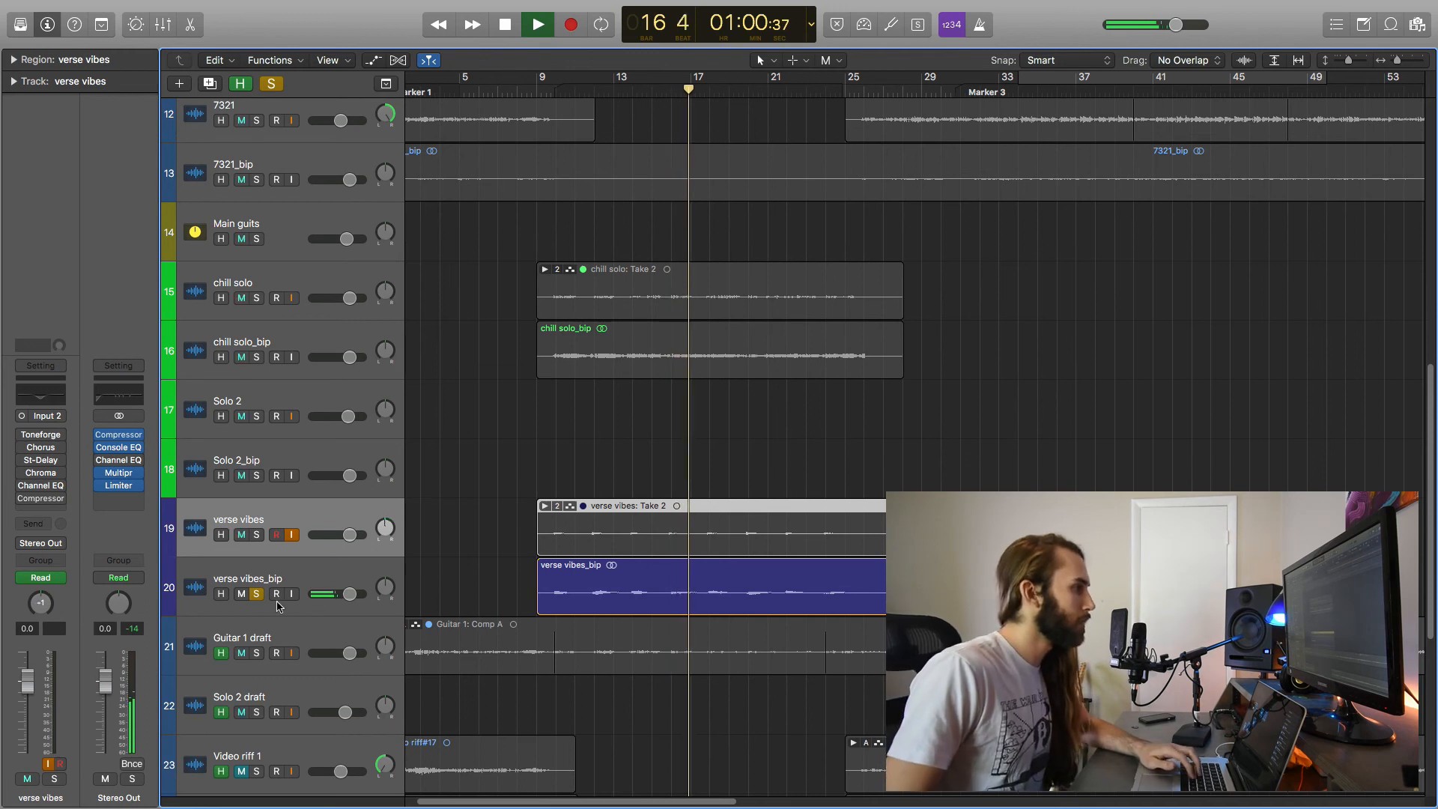
key(space)
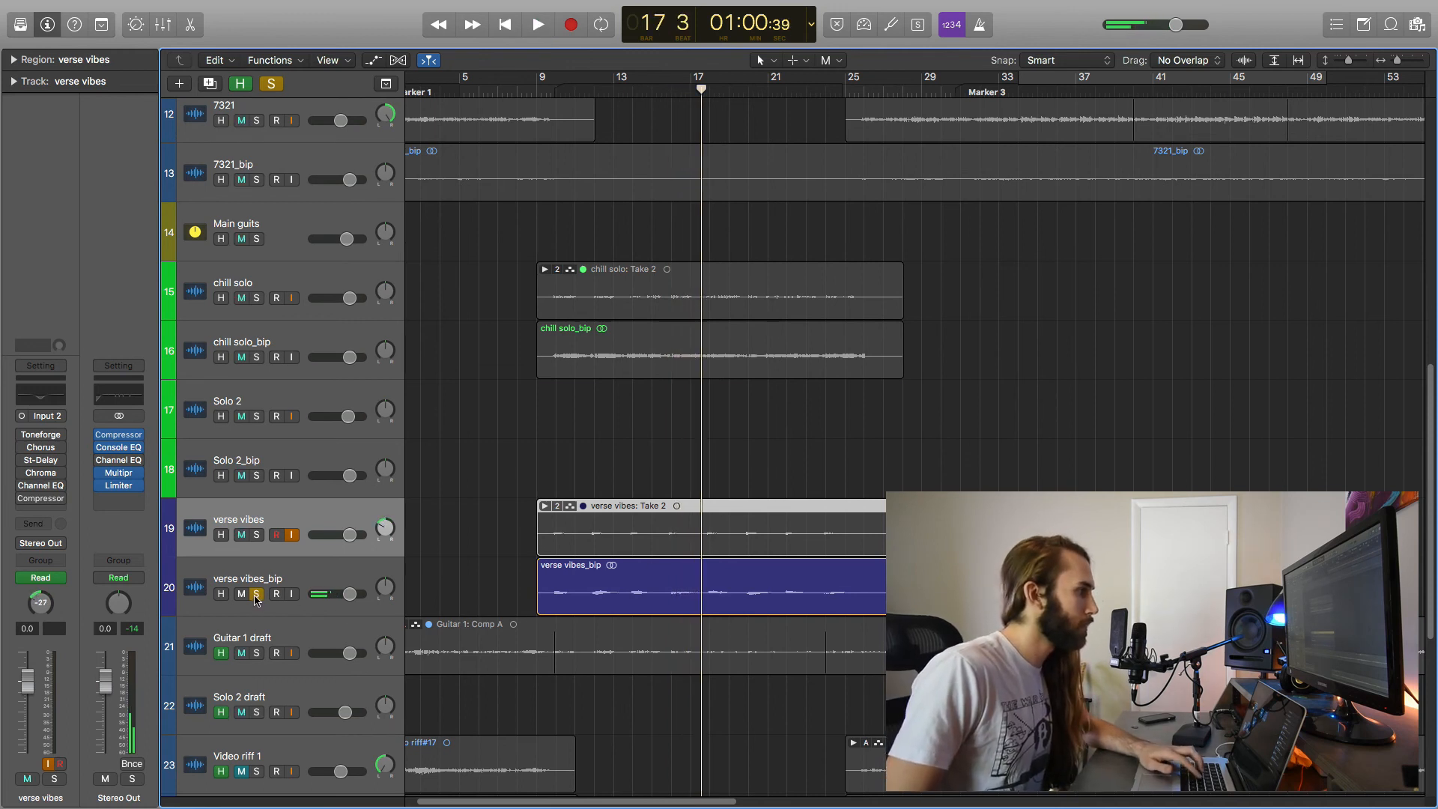
click(255, 594)
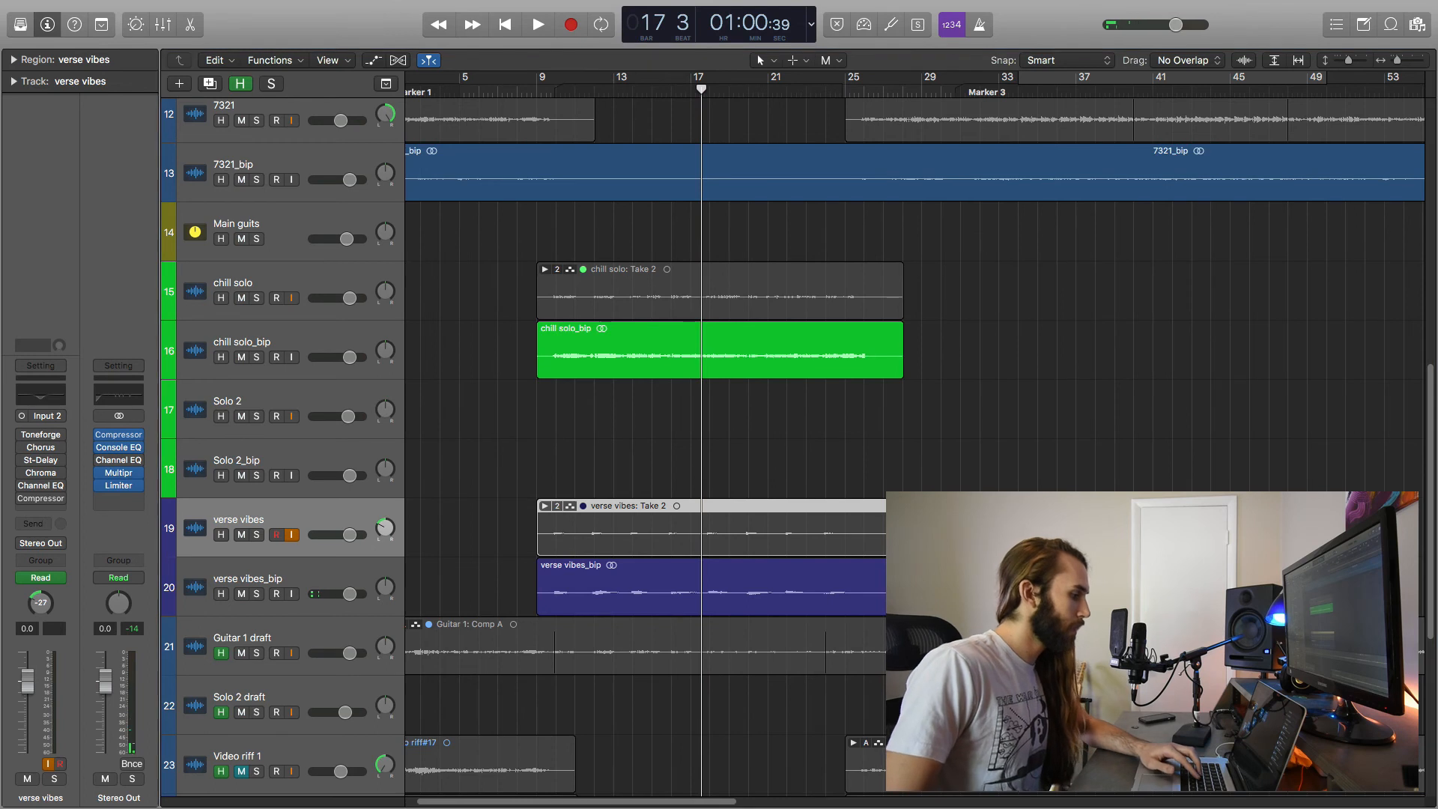
click(983, 481)
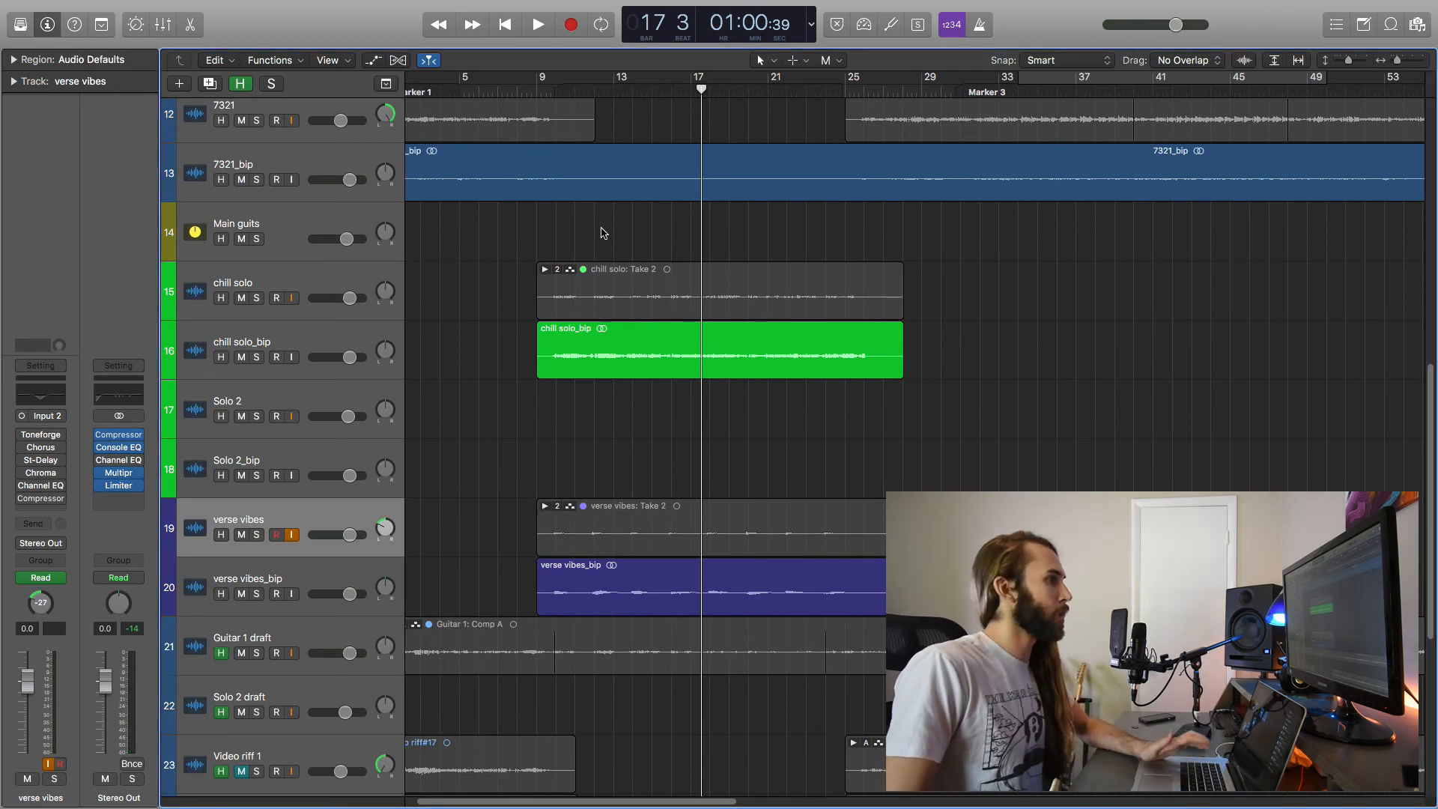
click(540, 92)
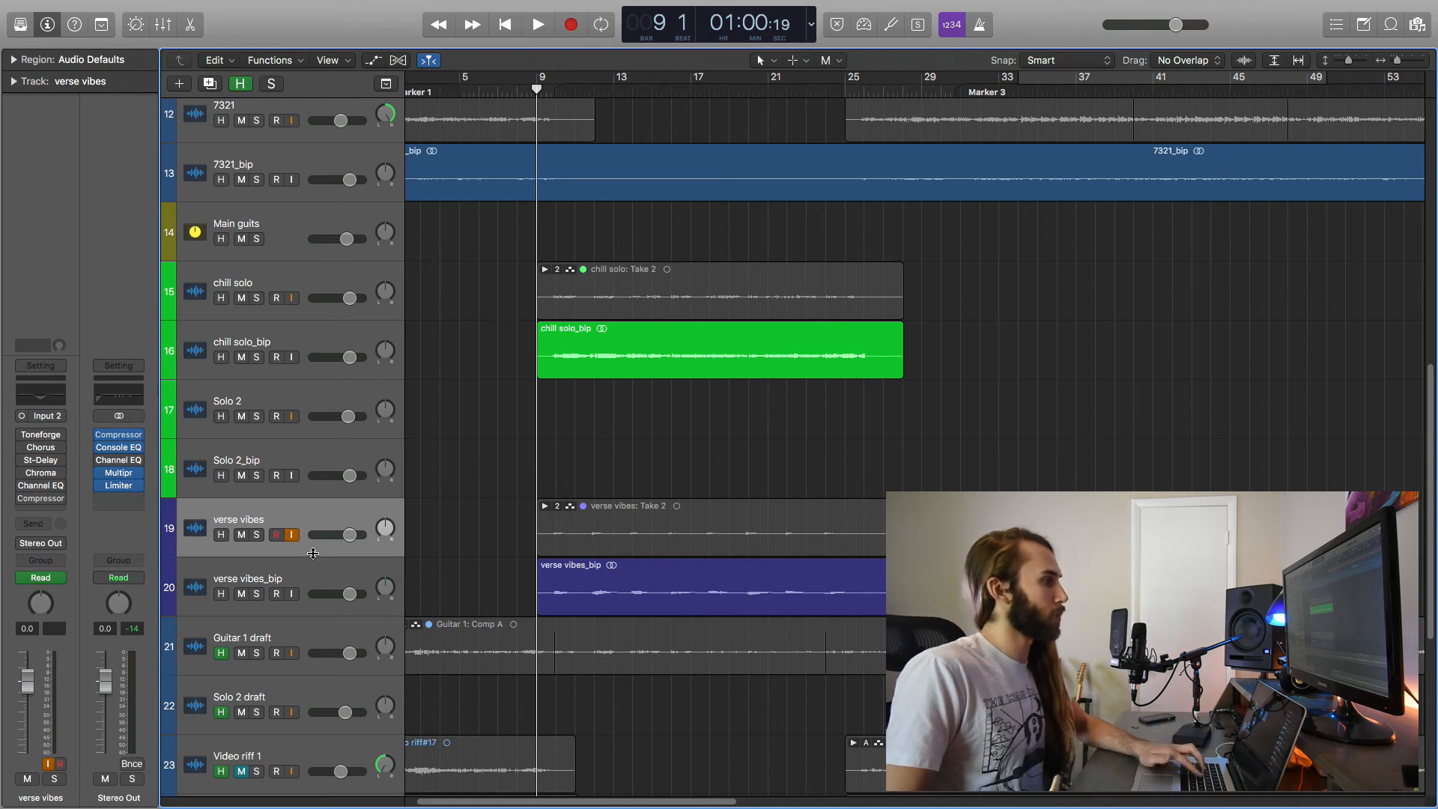
- Open Toneforge Menace on the verse vibes track and review its amp head and overdrive pedal settings
click(288, 579)
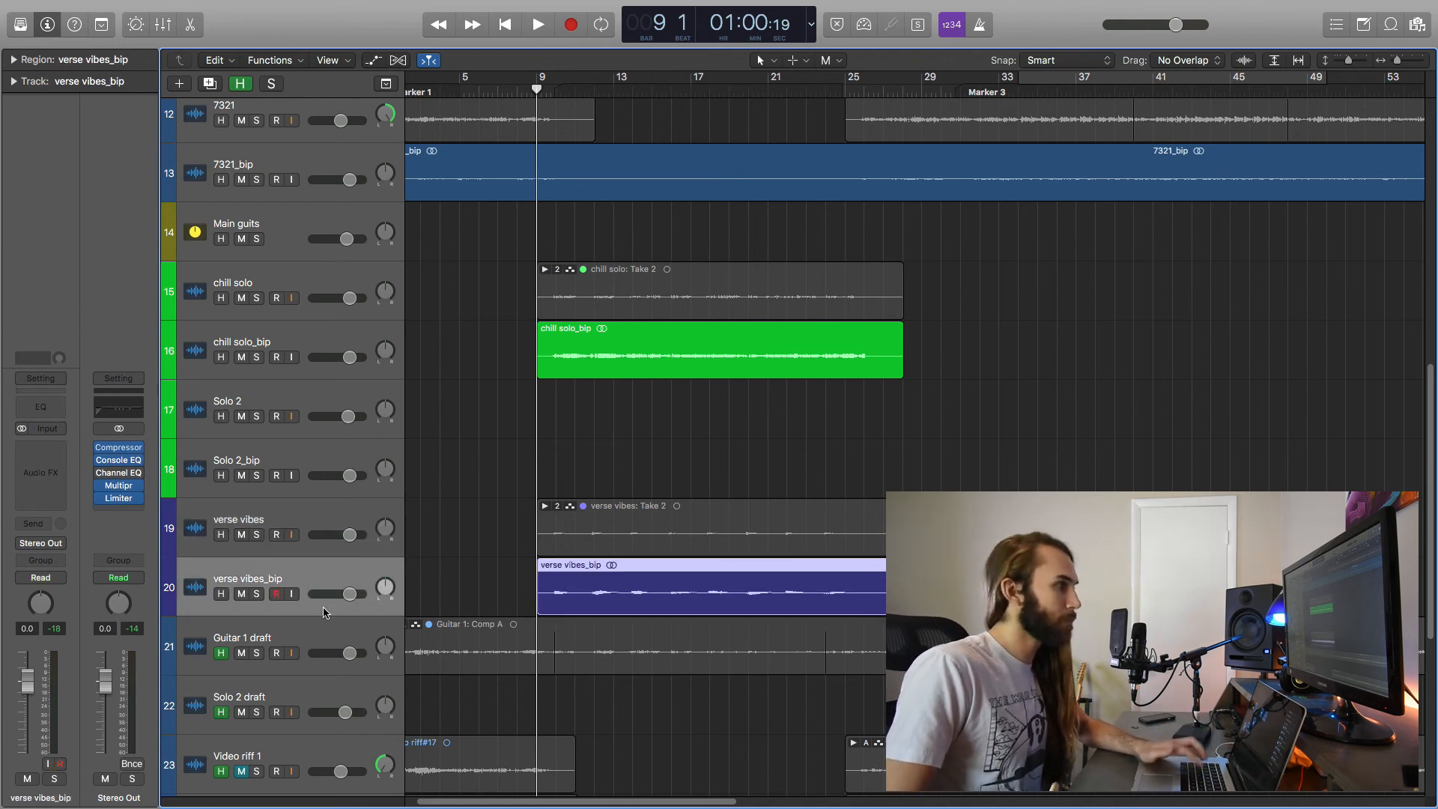
click(300, 515)
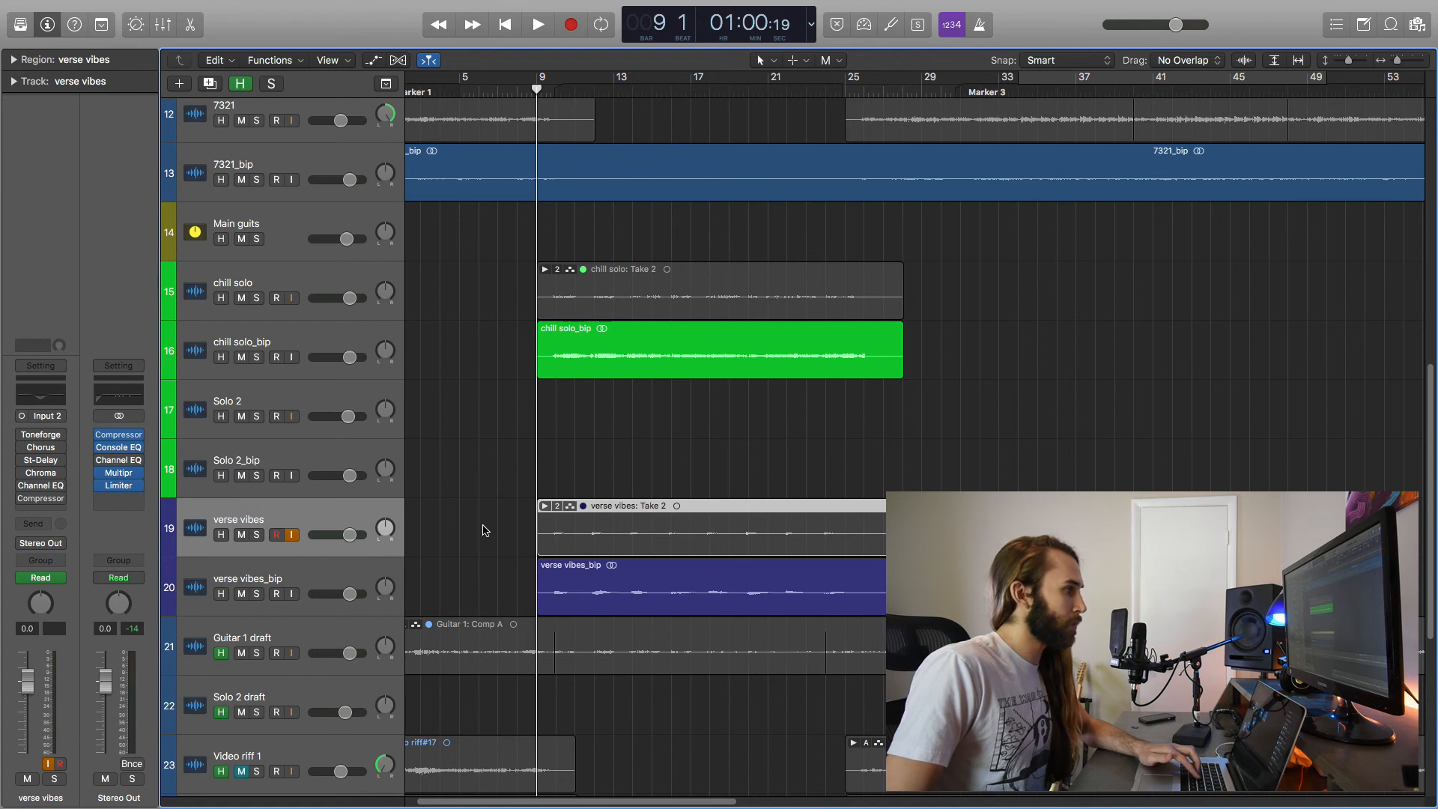
click(588, 474)
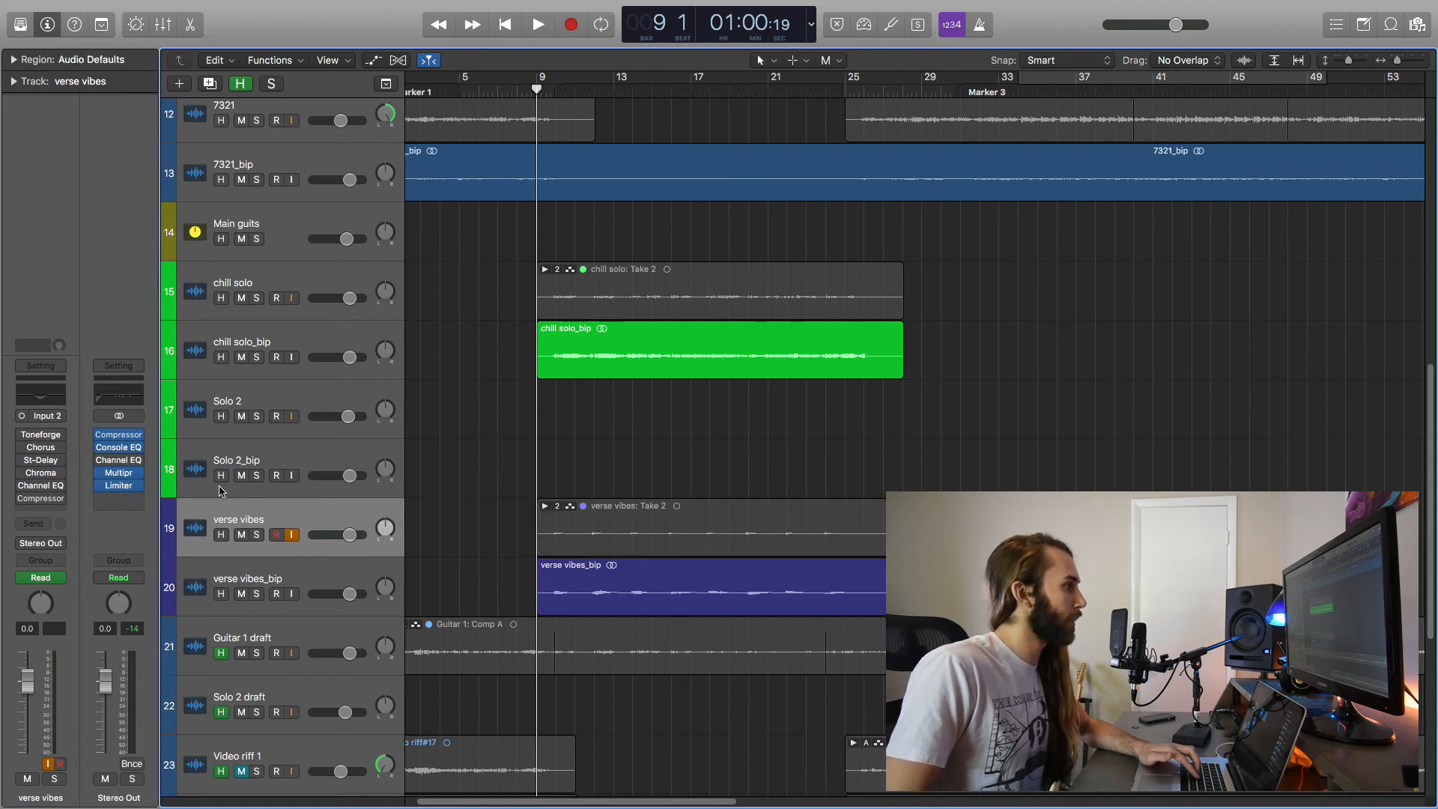
click(41, 434)
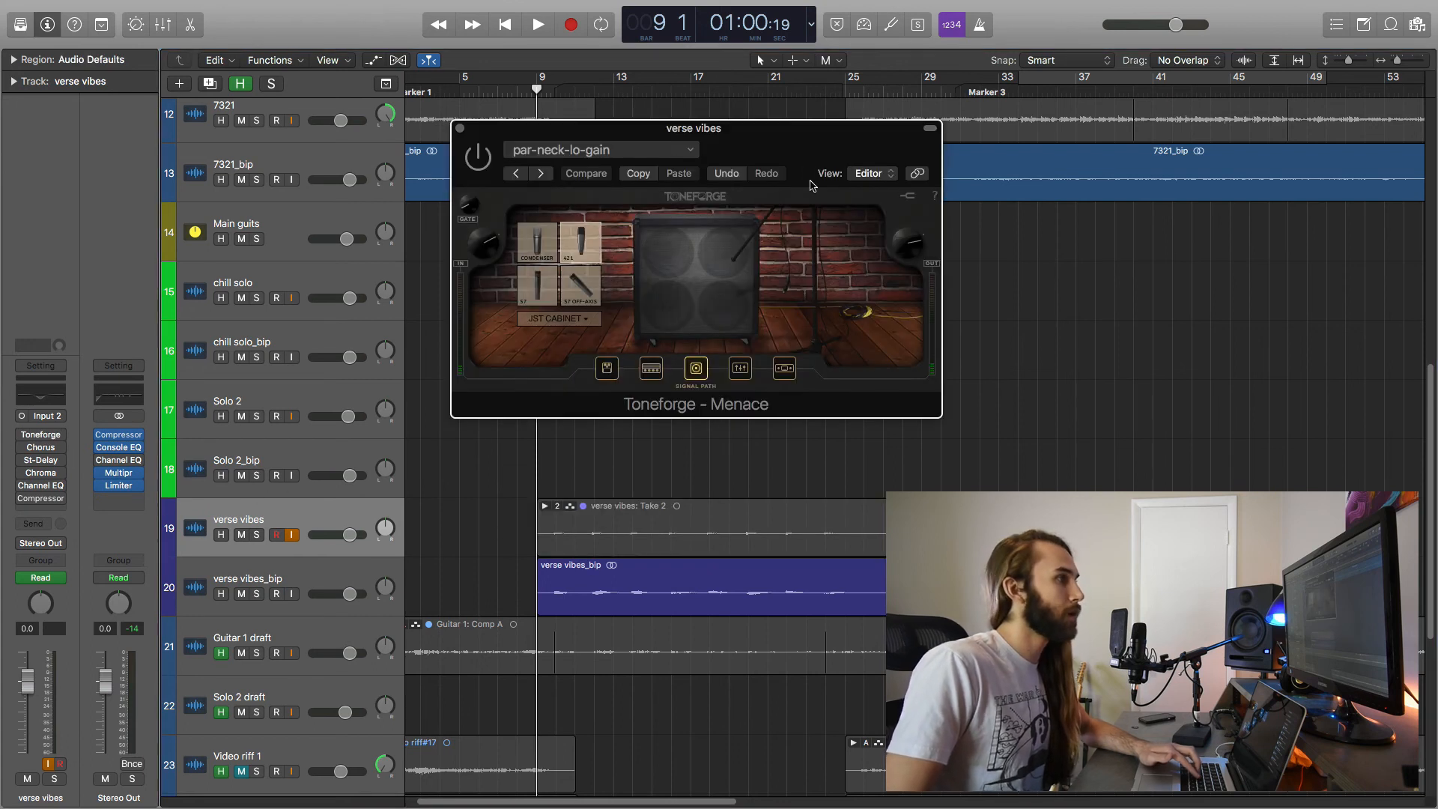
click(691, 375)
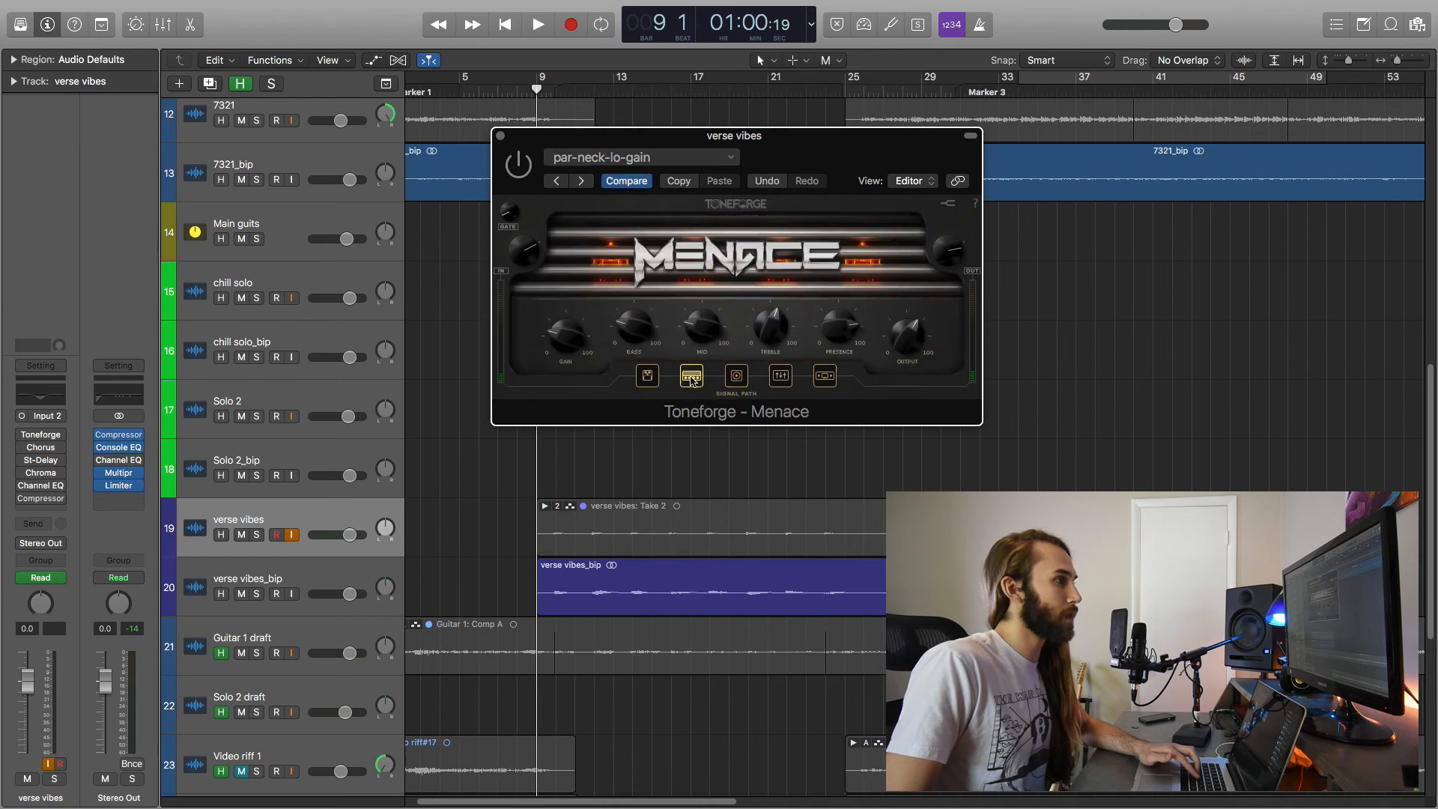
drag(806, 147, 860, 157)
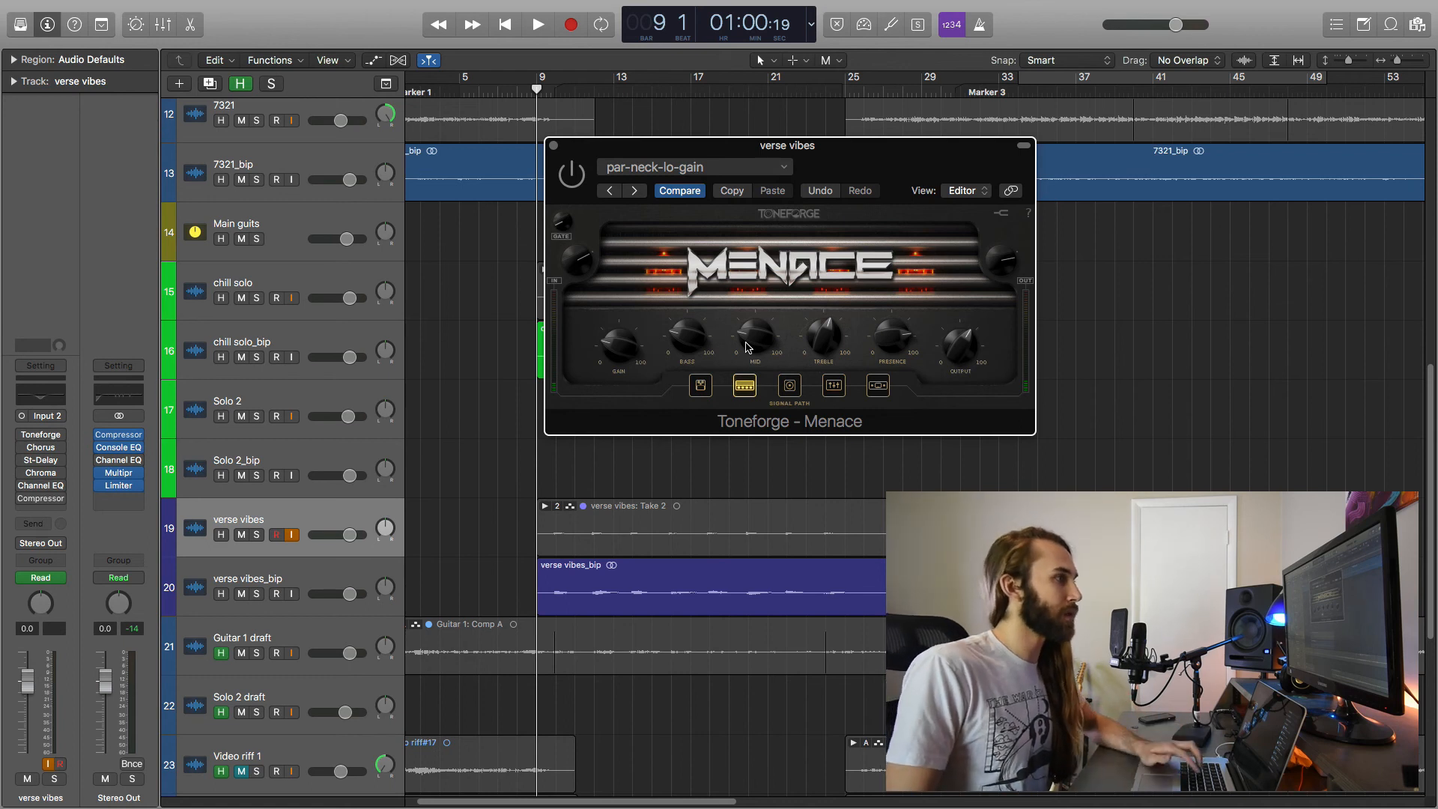
click(702, 385)
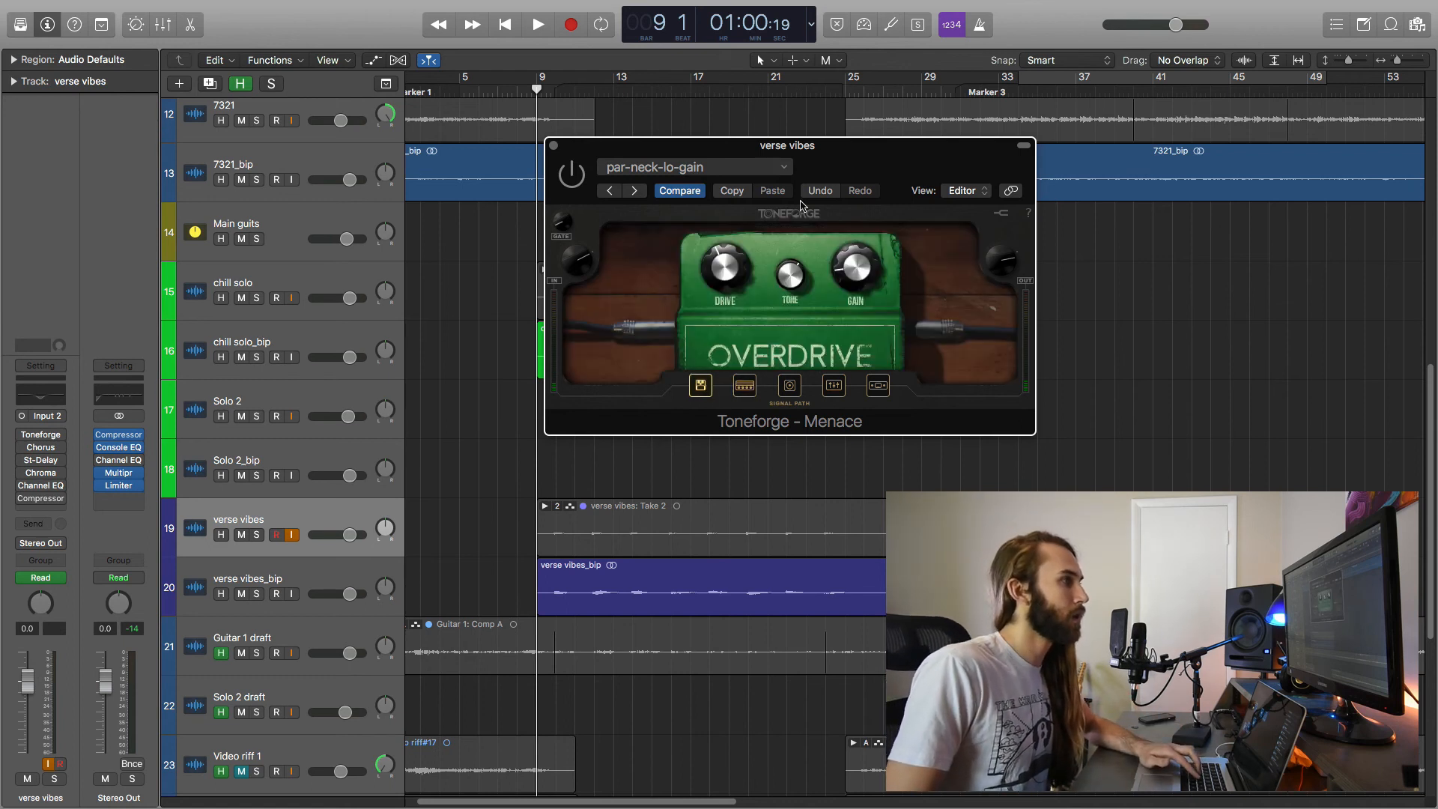
drag(865, 169, 728, 117)
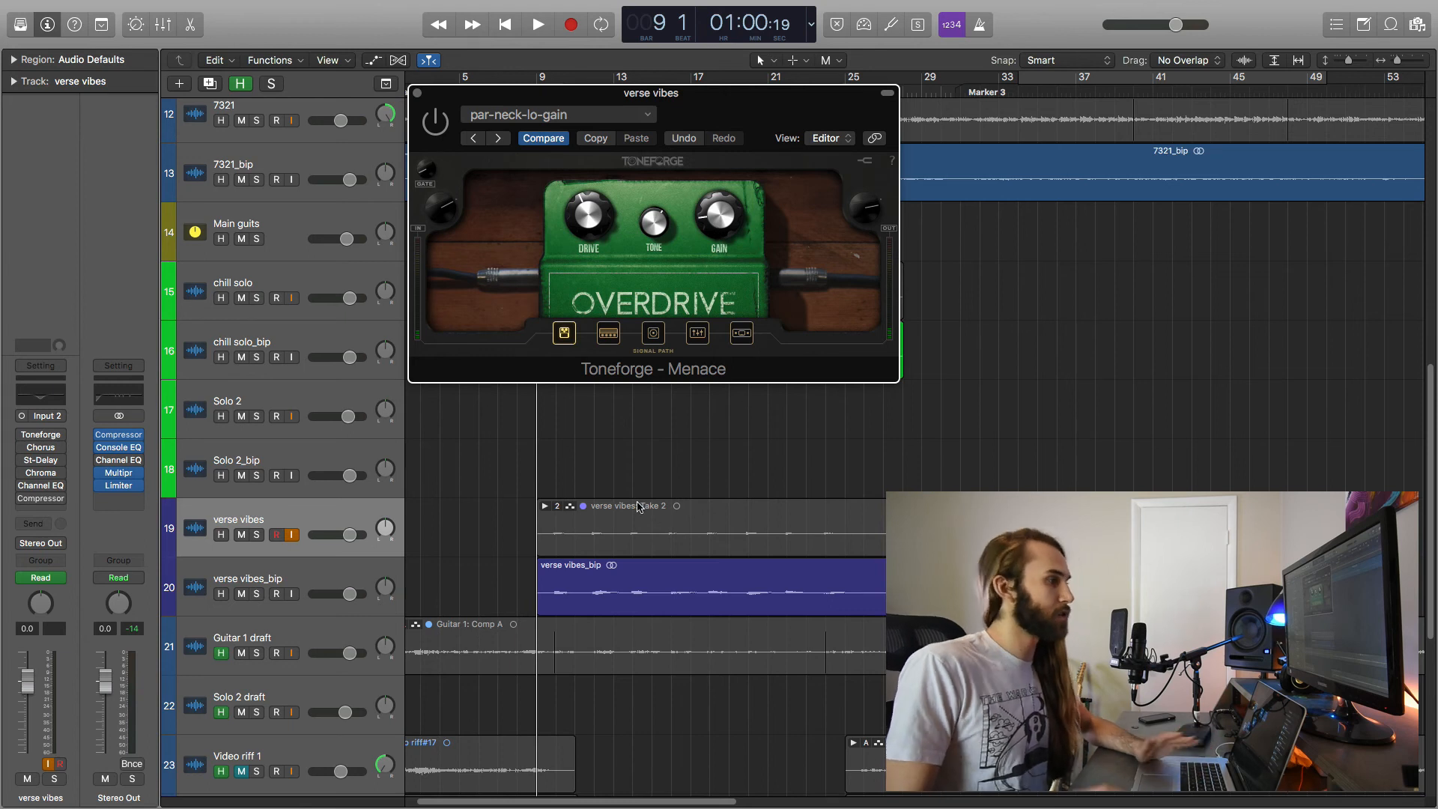
- Review Menace's cabinet microphone choice and its parametric EQ band frequencies, and close the plug-in window
click(654, 334)
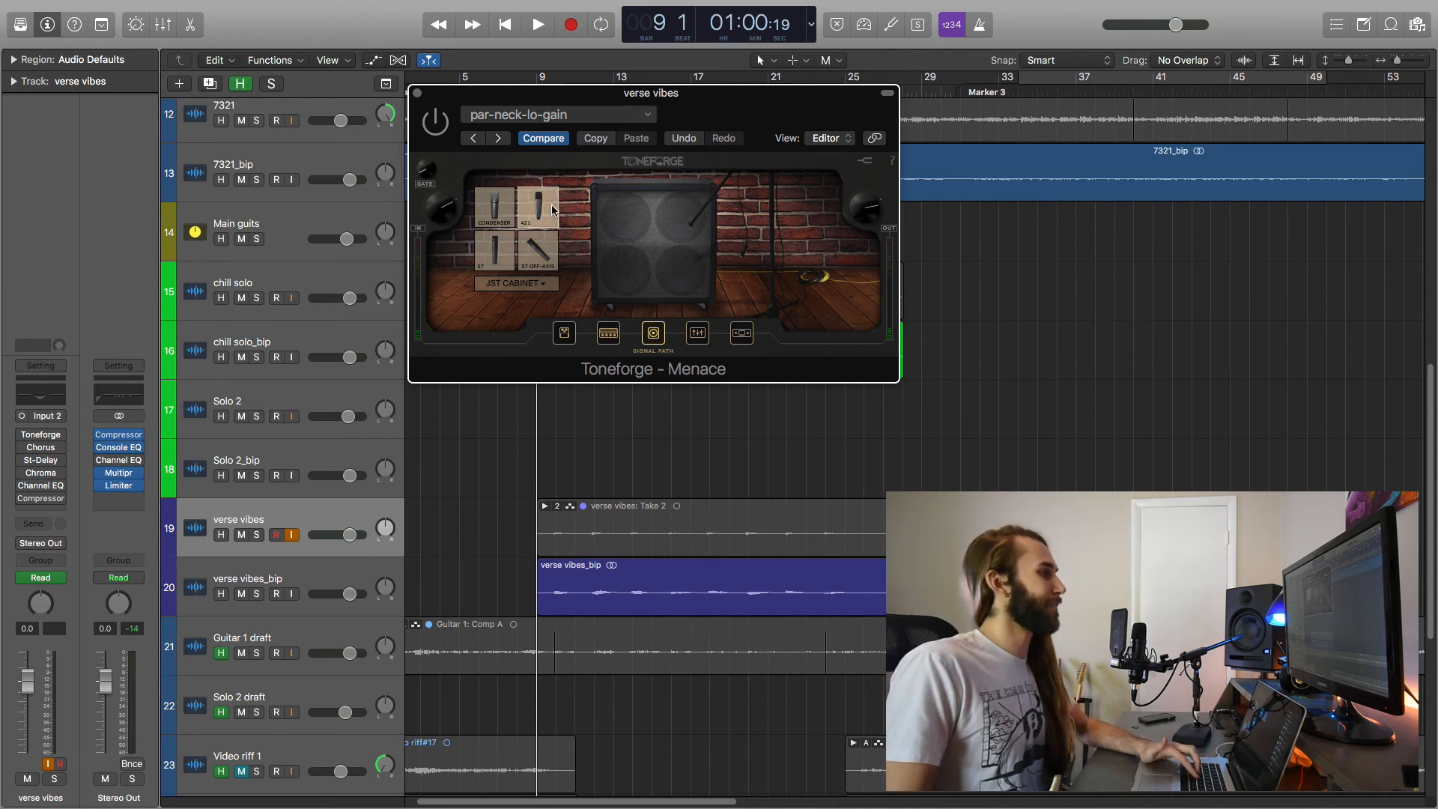
click(697, 333)
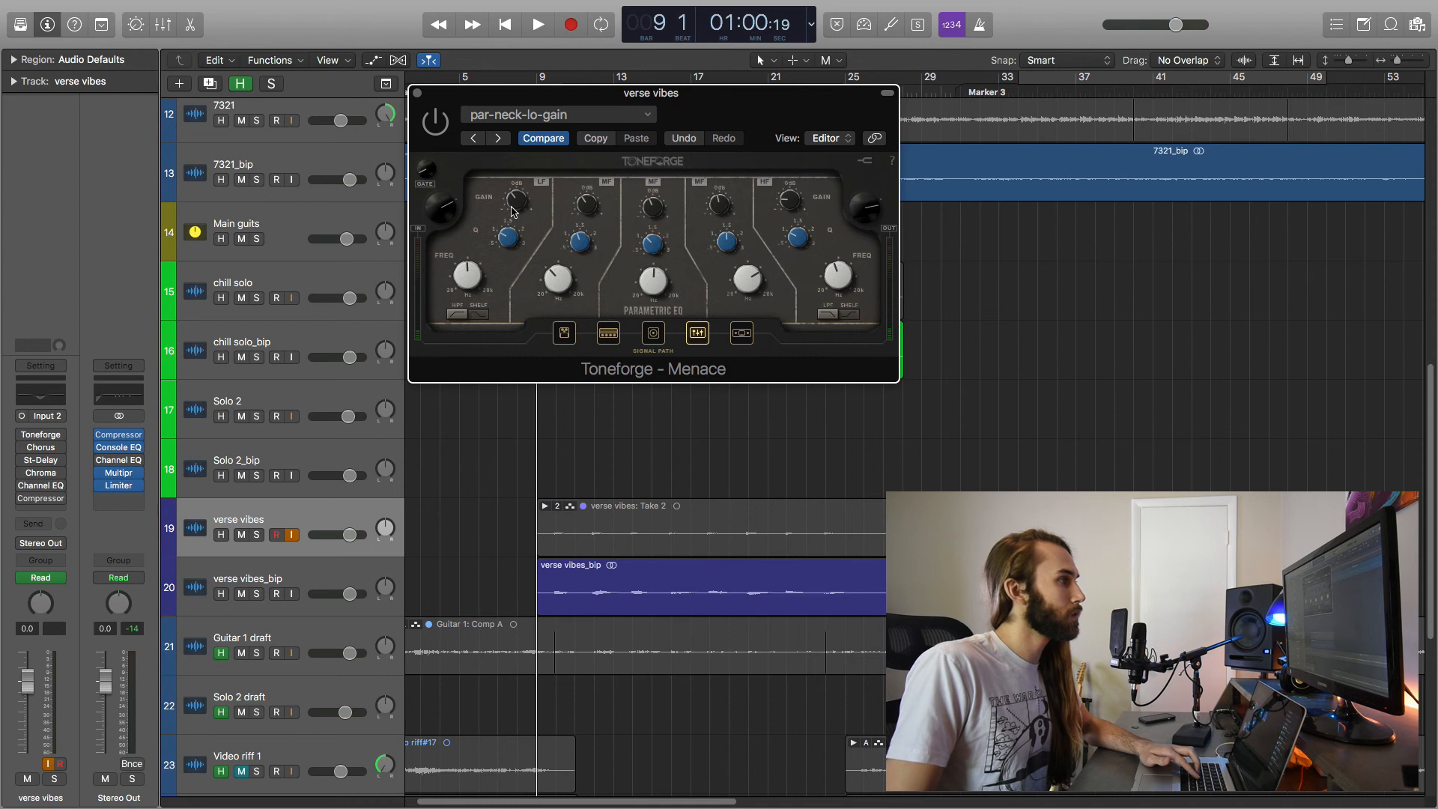
drag(472, 277, 470, 275)
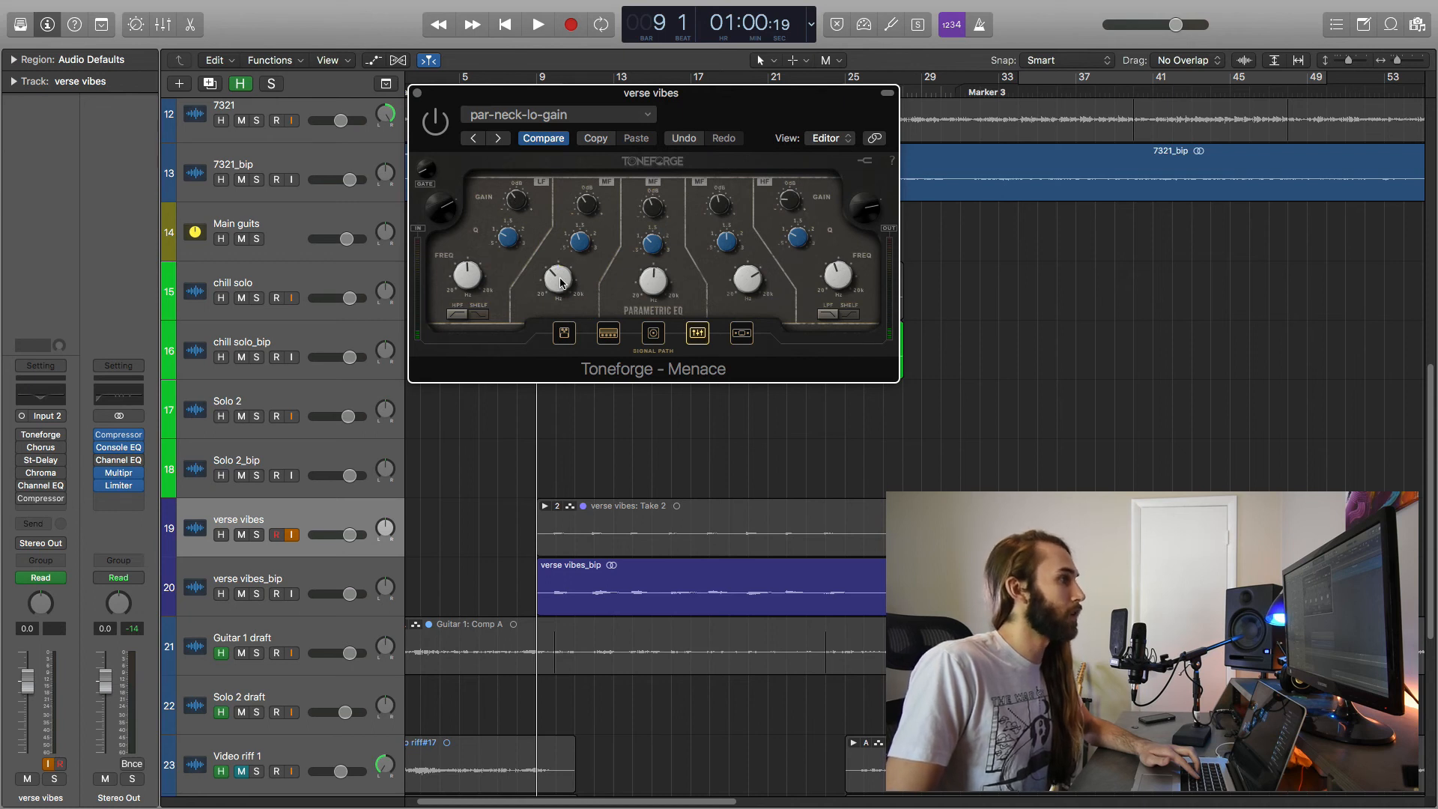
click(653, 279)
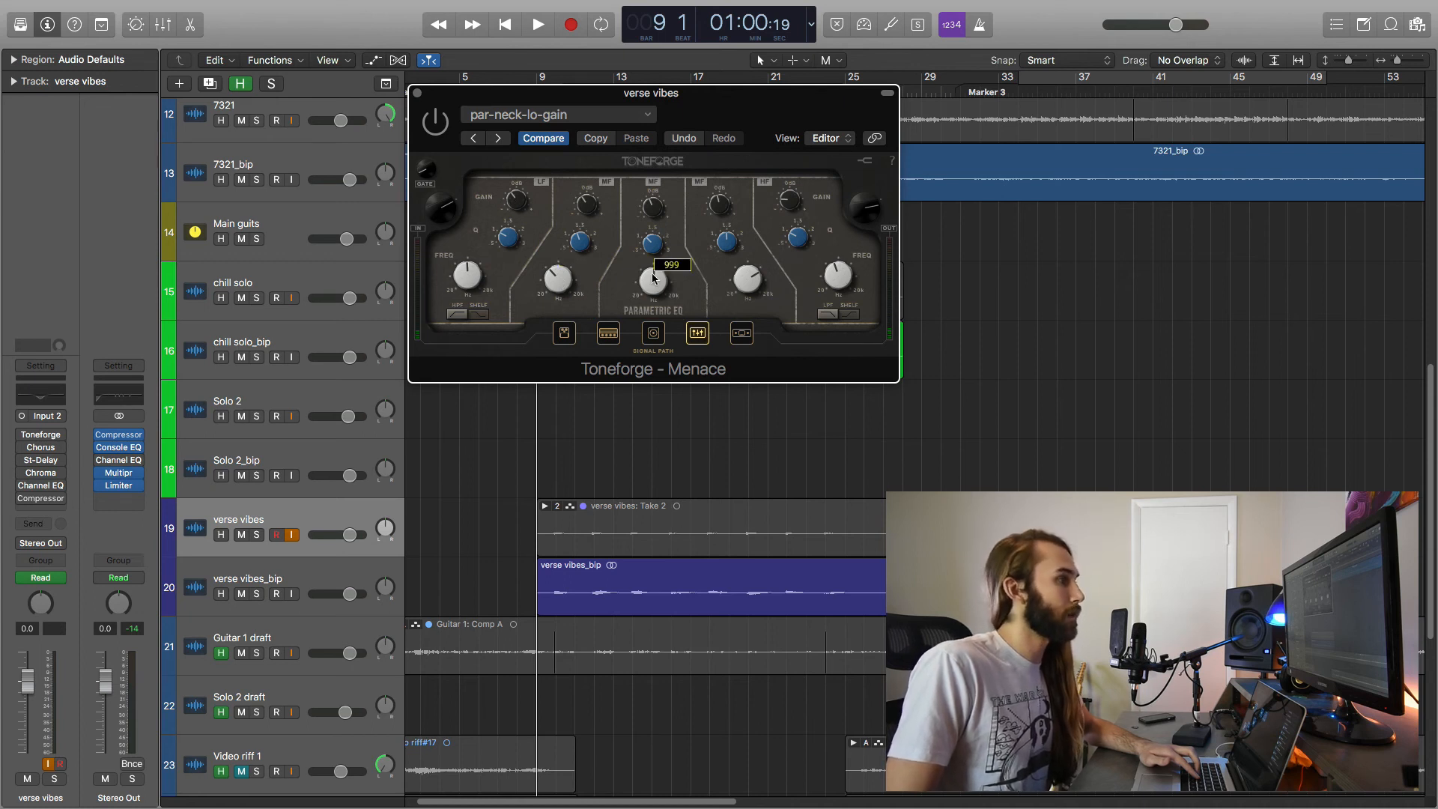
click(743, 282)
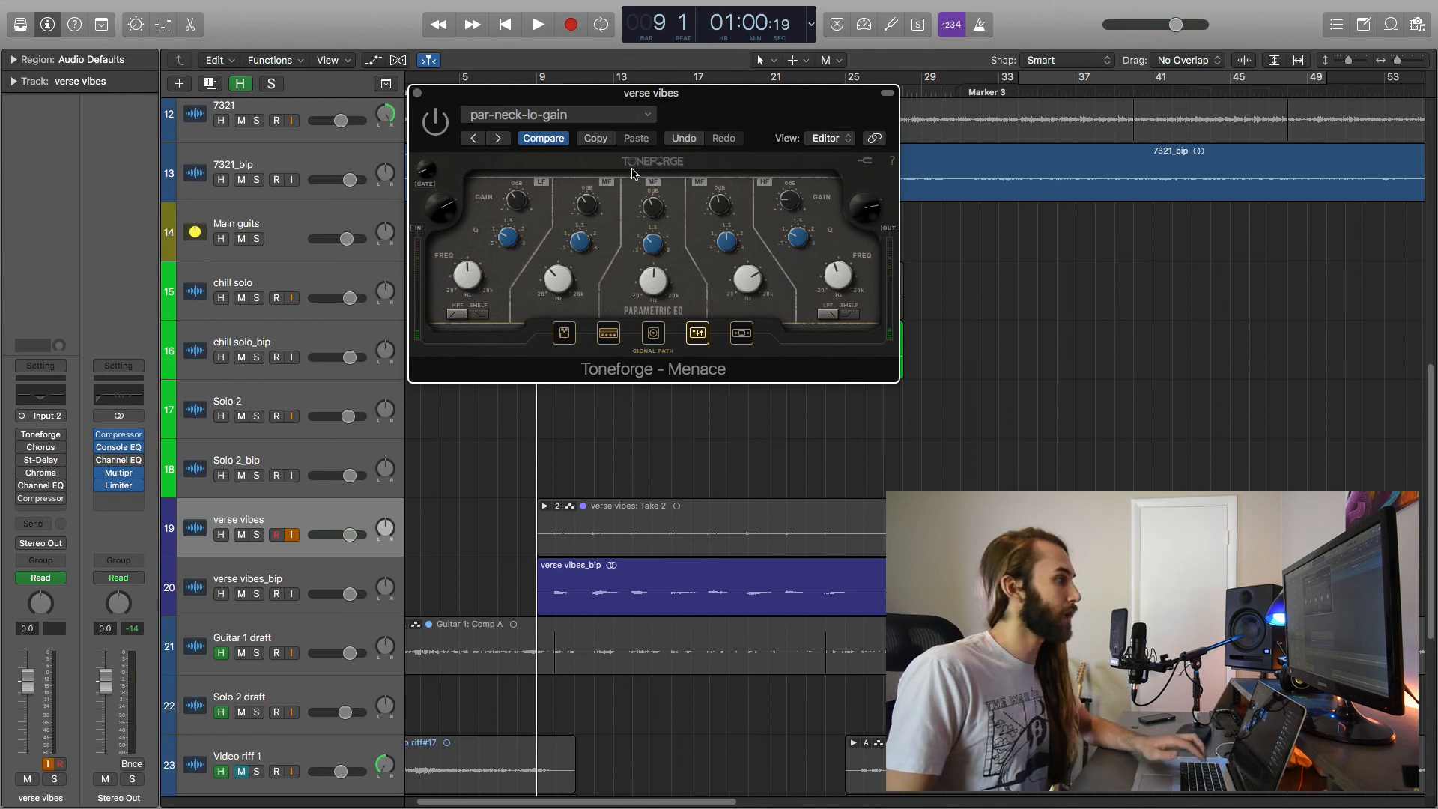
click(417, 94)
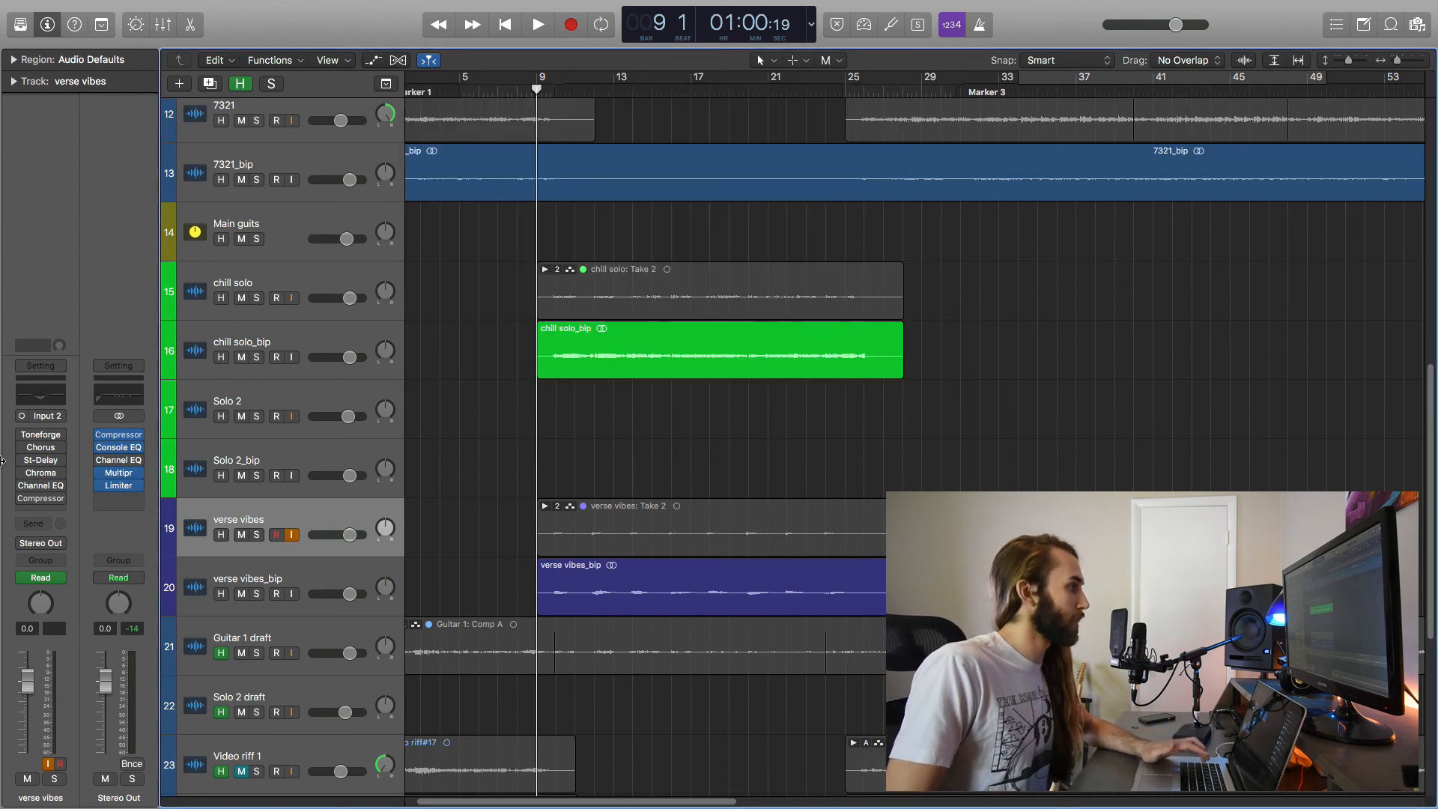
- Open verse vibes' Stereo Delay, review its delay notes, feedback, cuts and output mix, and close it
mouse_move(44, 450)
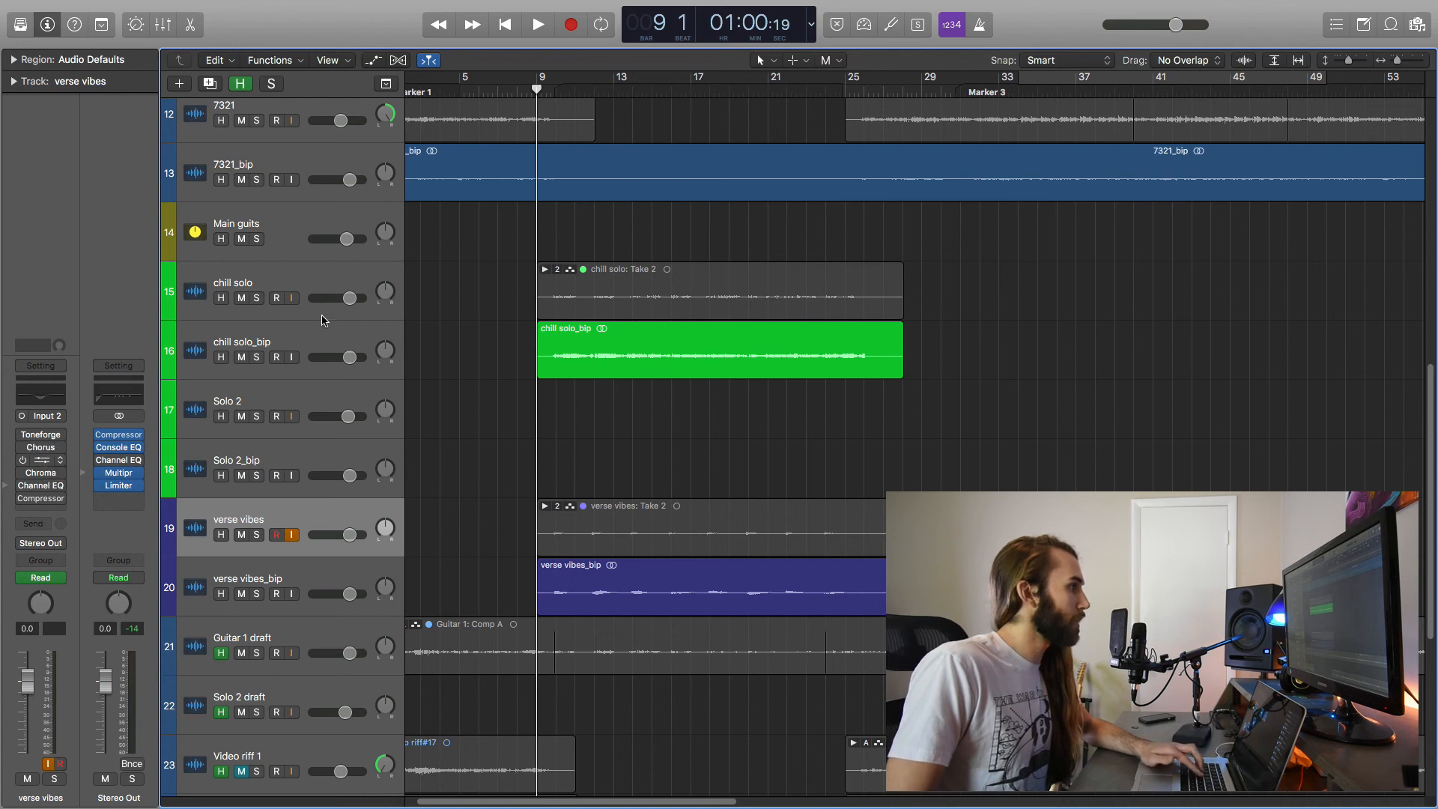
drag(493, 31, 533, 28)
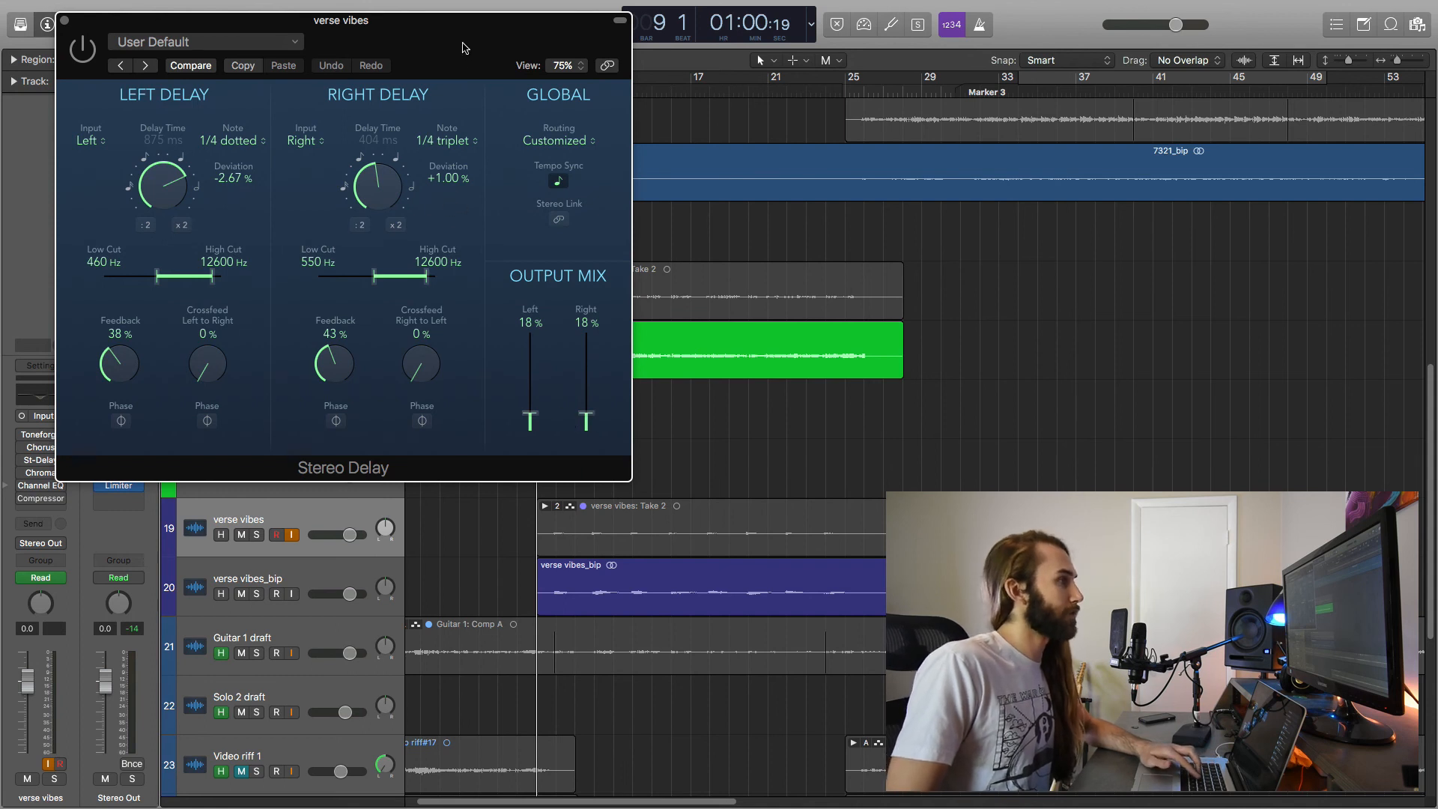
drag(470, 54, 496, 51)
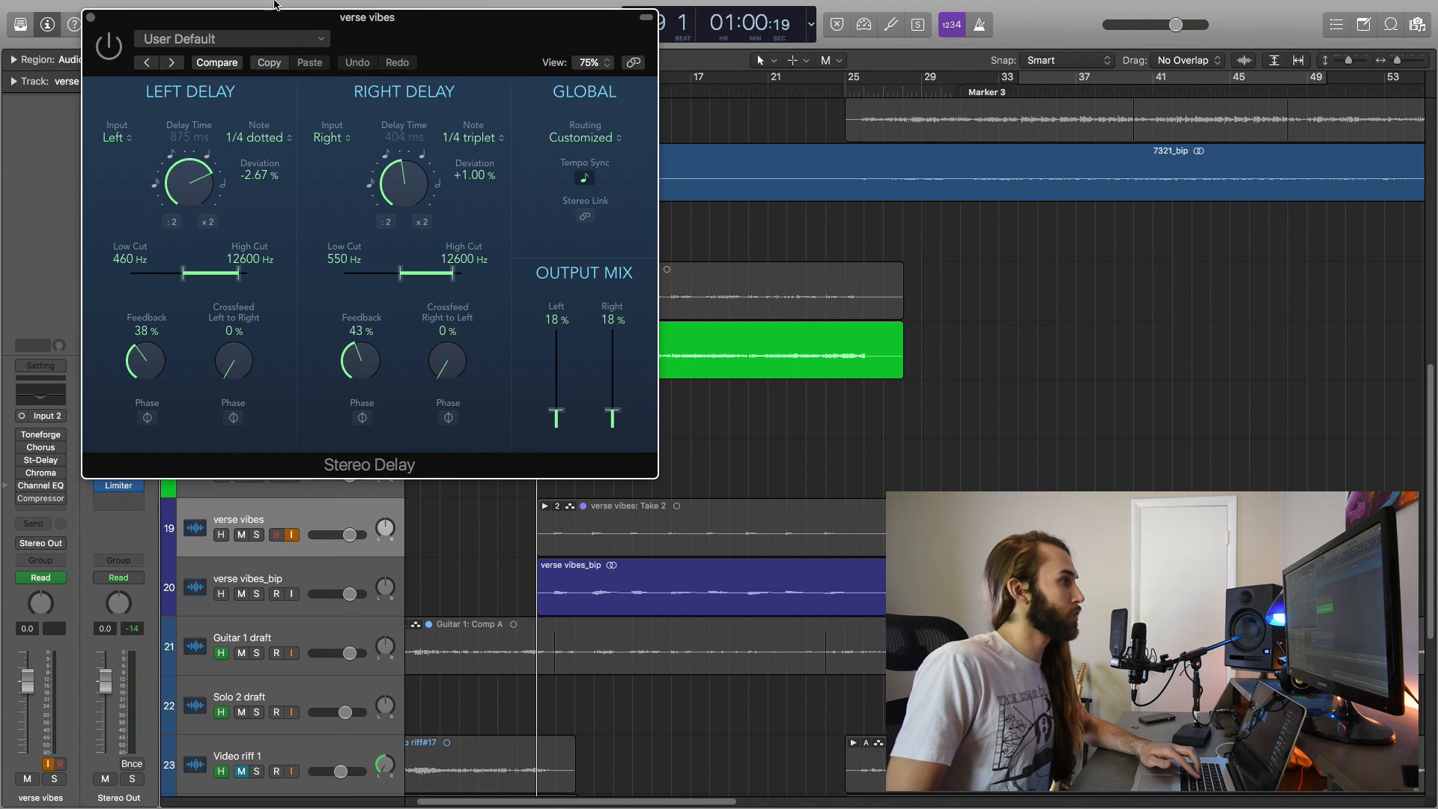
click(91, 18)
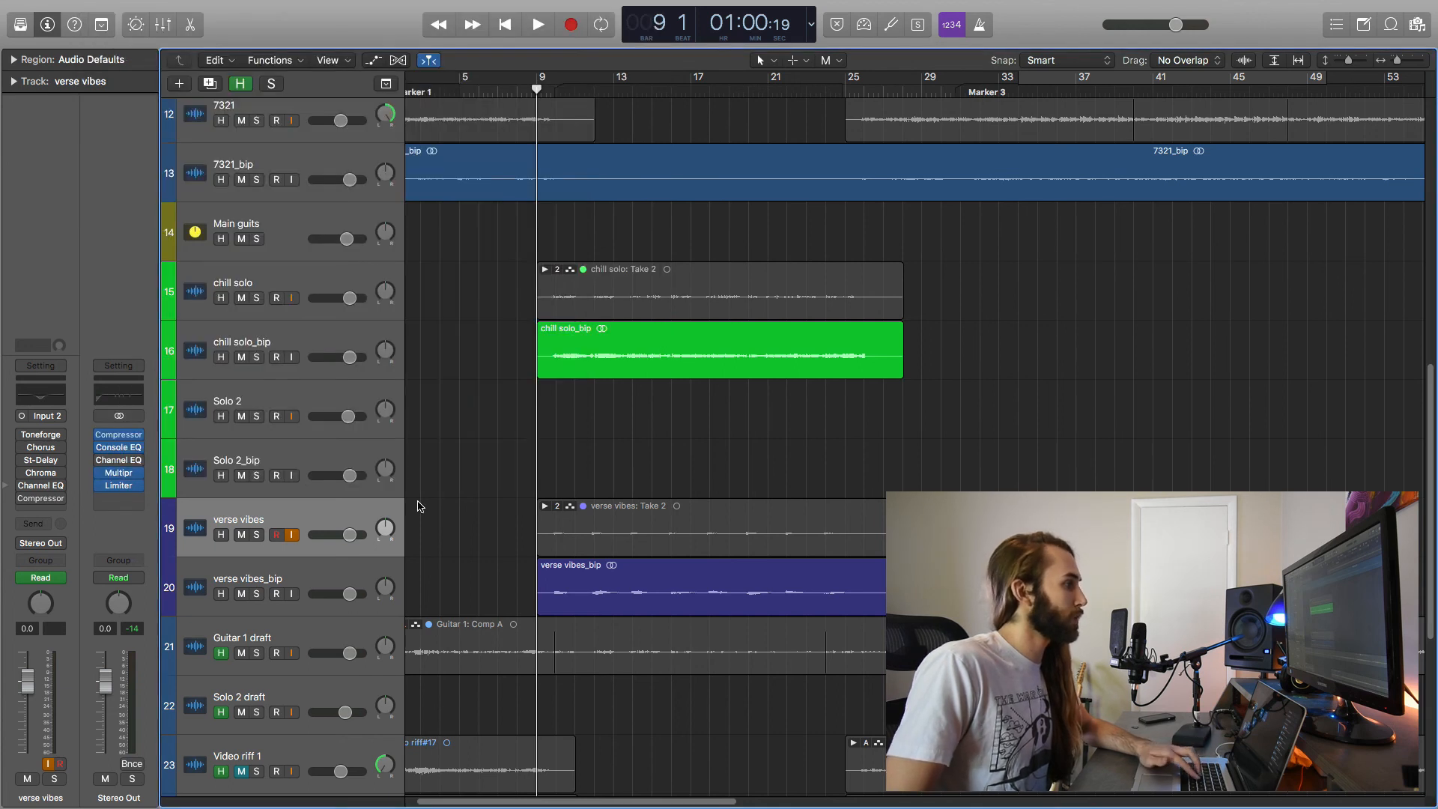
- Open verse vibes' ChromaVerb, examine its Empty Hall damping curve and reverb settings, and close it
click(43, 475)
drag(319, 33, 745, 90)
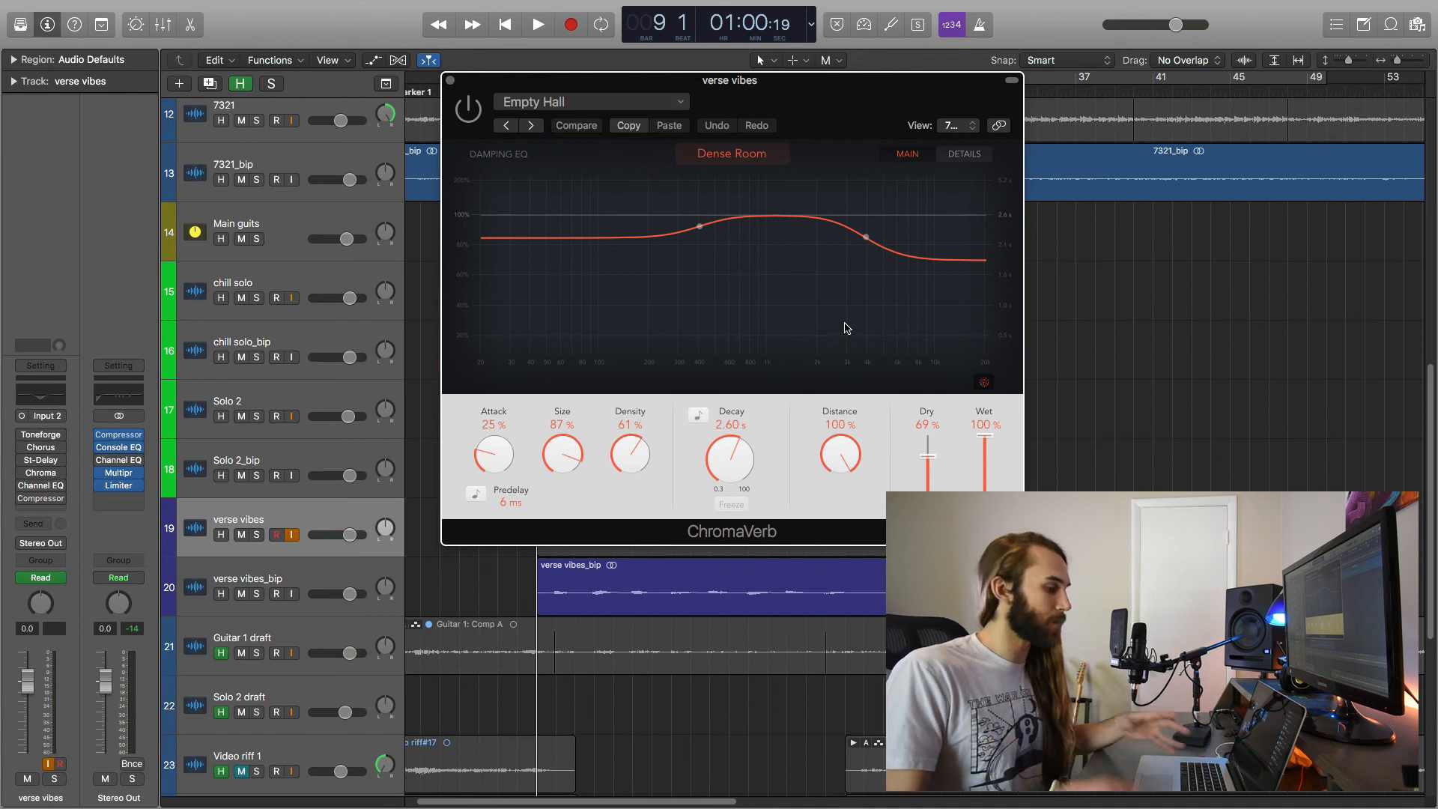
click(450, 81)
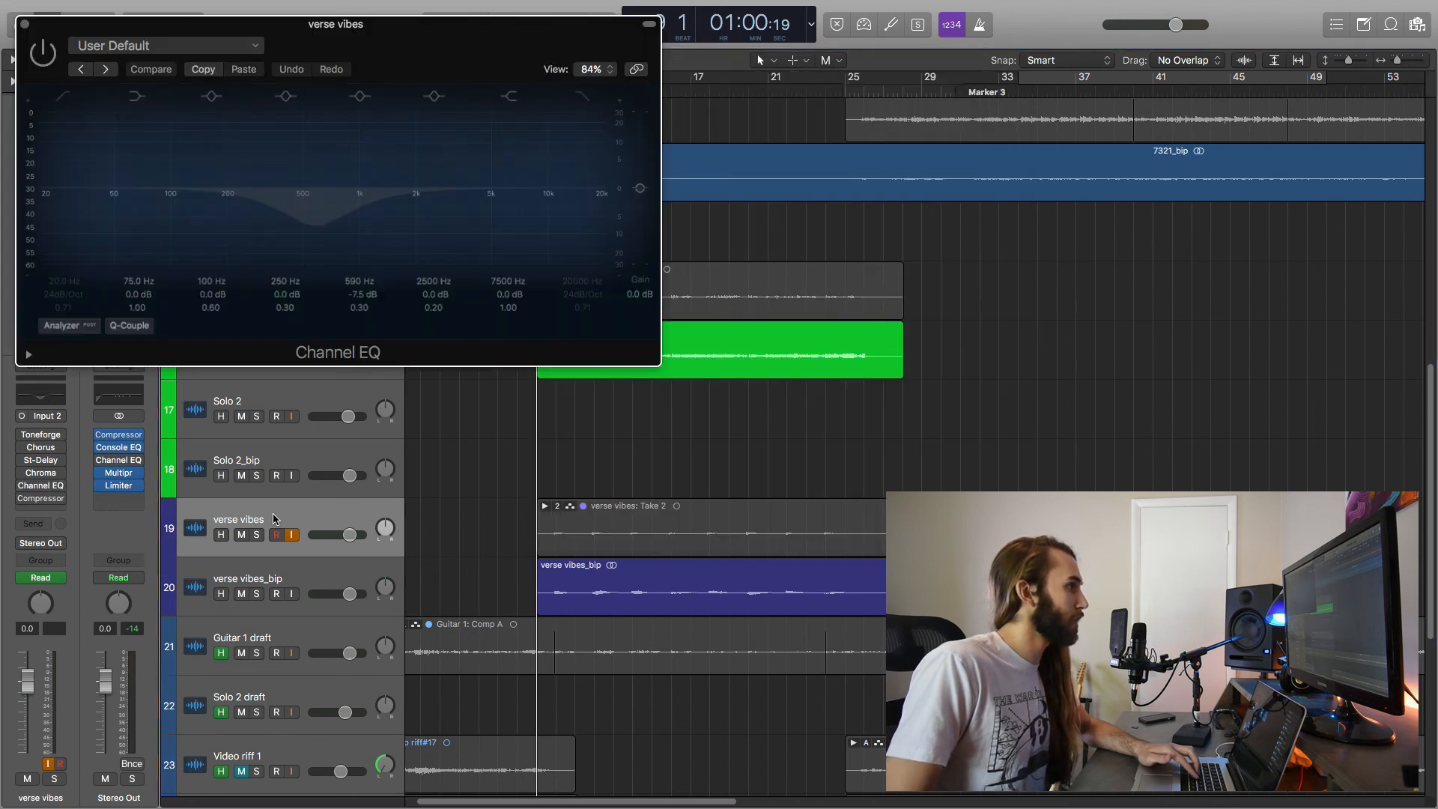
- Check the midrange cut in verse vibes' Channel EQ, look over its Compressor settings, and close both windows
drag(361, 187, 316, 225)
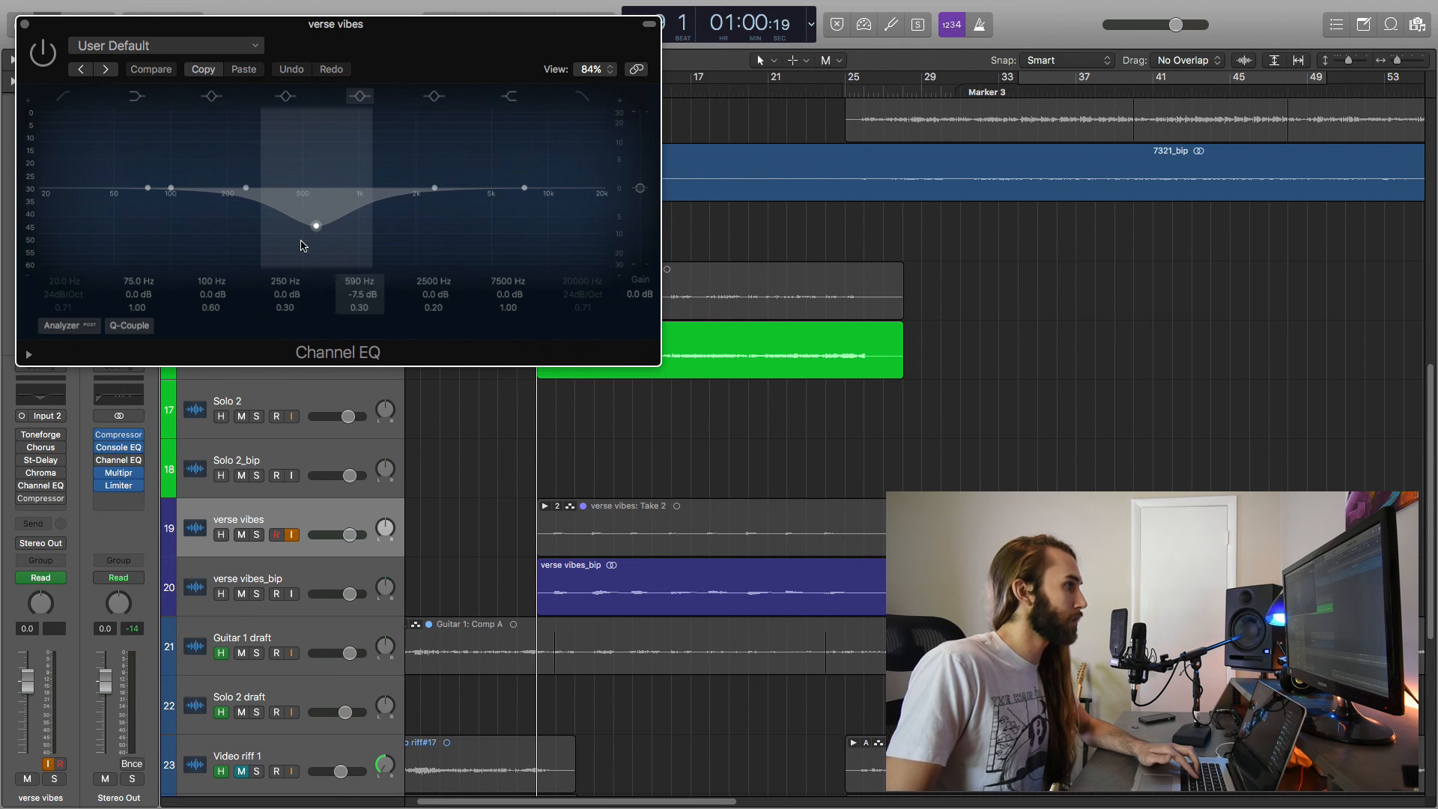
click(25, 24)
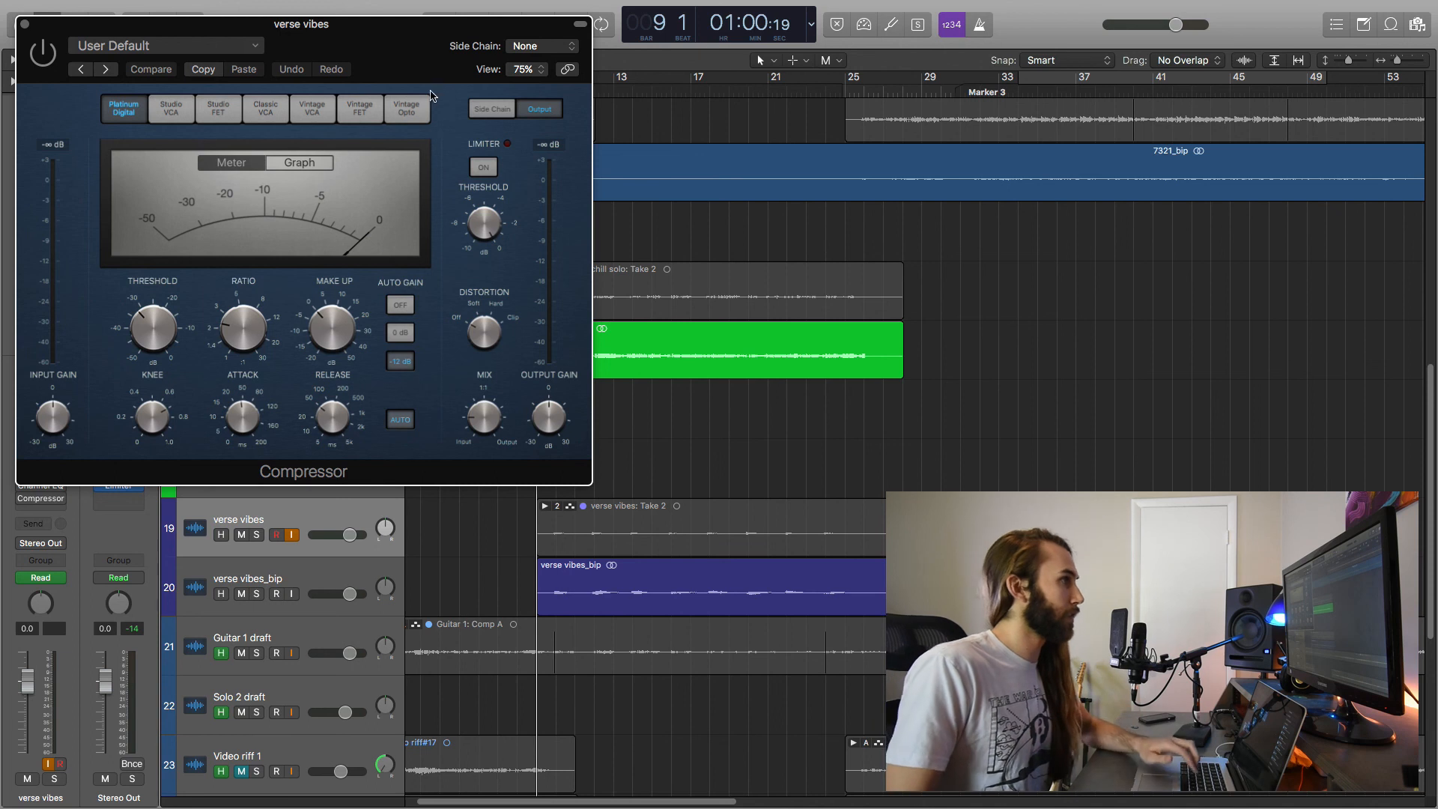
key(super+w)
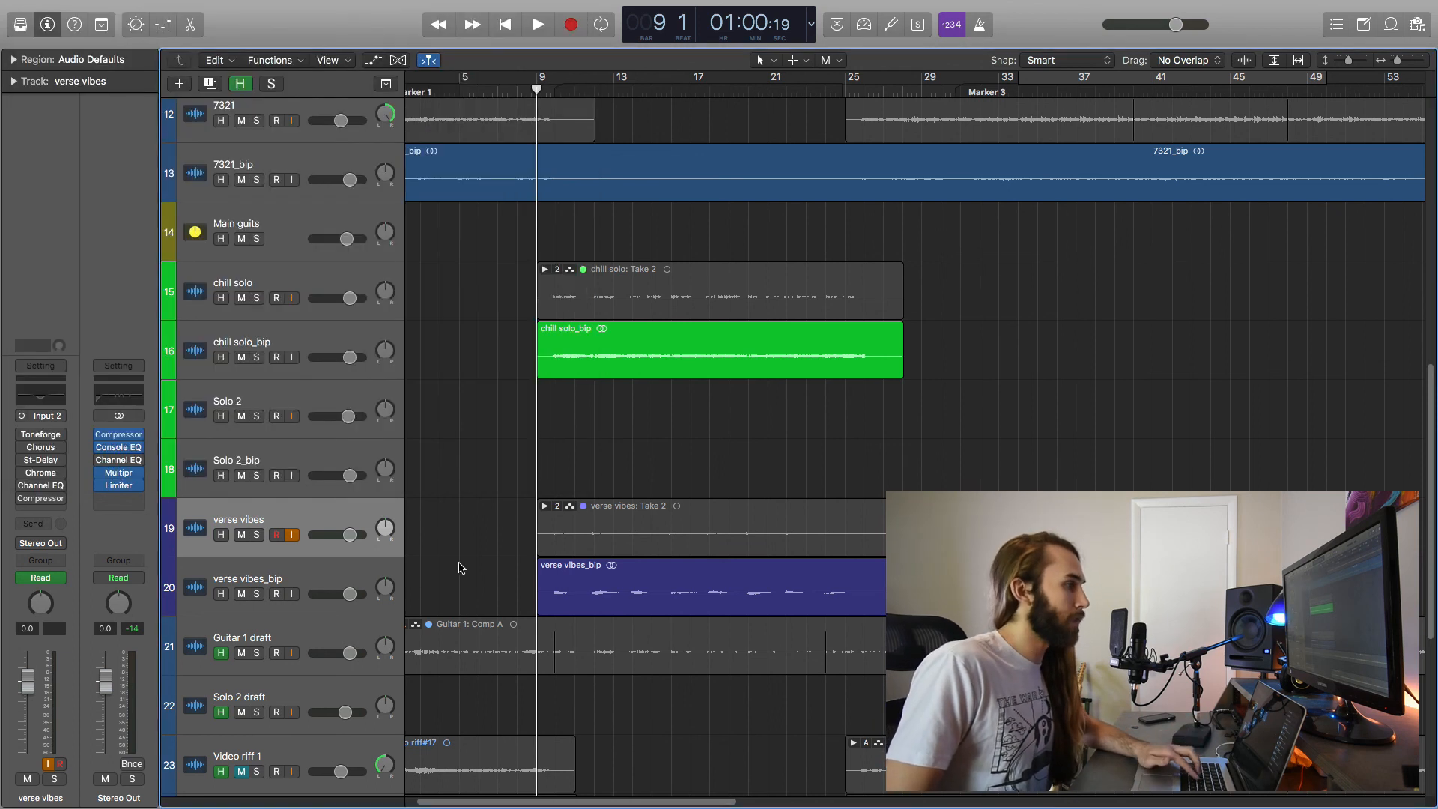
- Show track automation, display the Pan lane on verse vibes, check its automation mode choices, and hide automation again
click(342, 567)
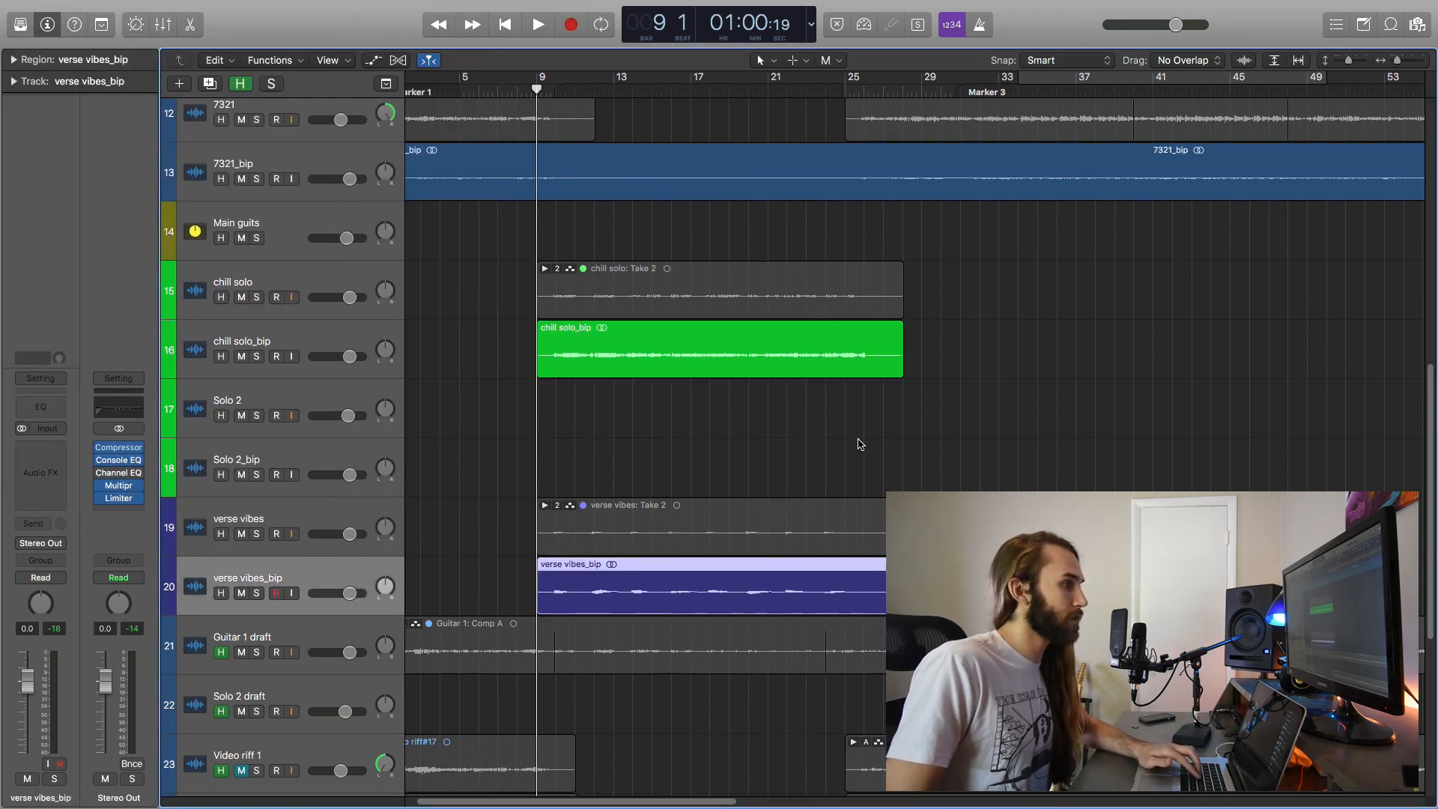
key(a)
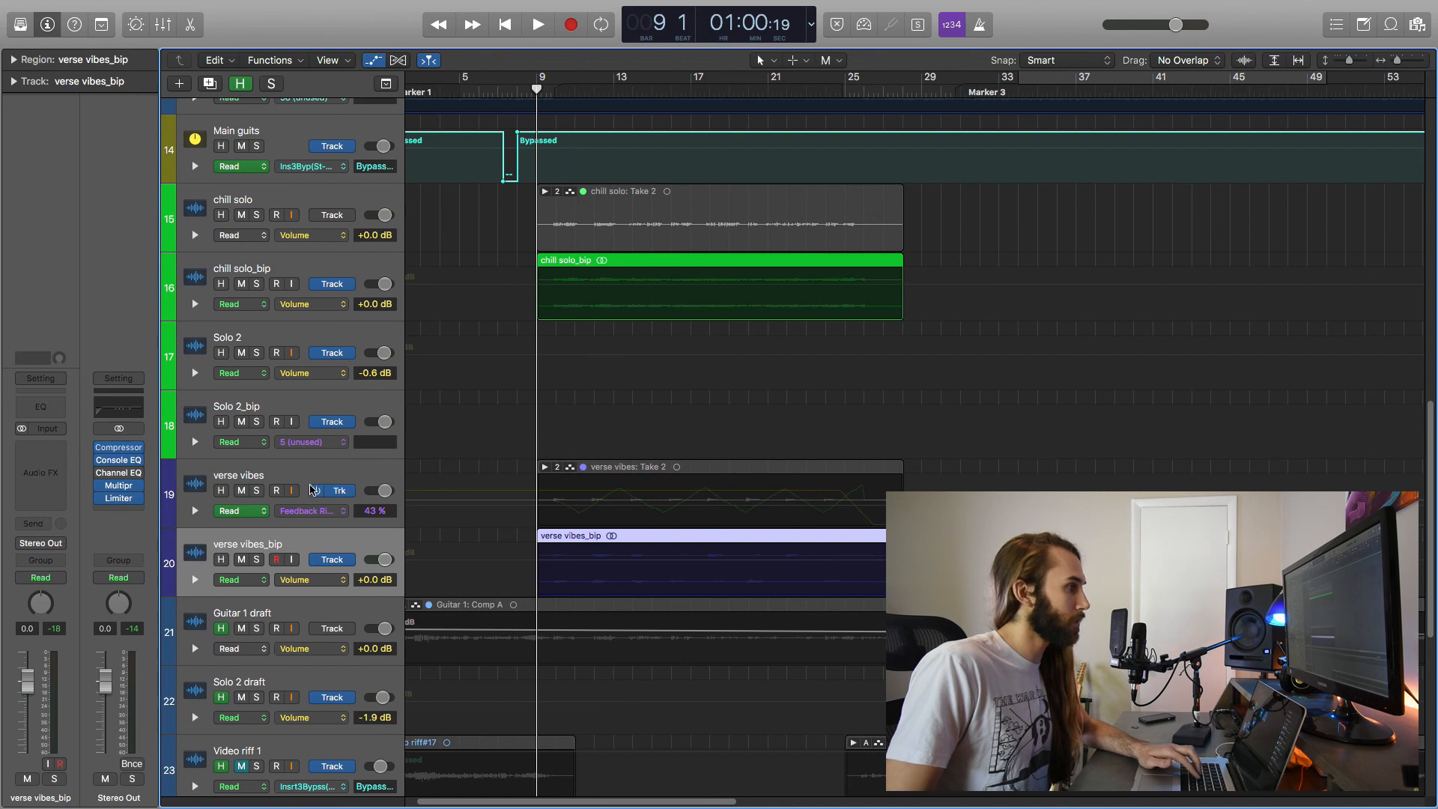
click(322, 485)
click(335, 513)
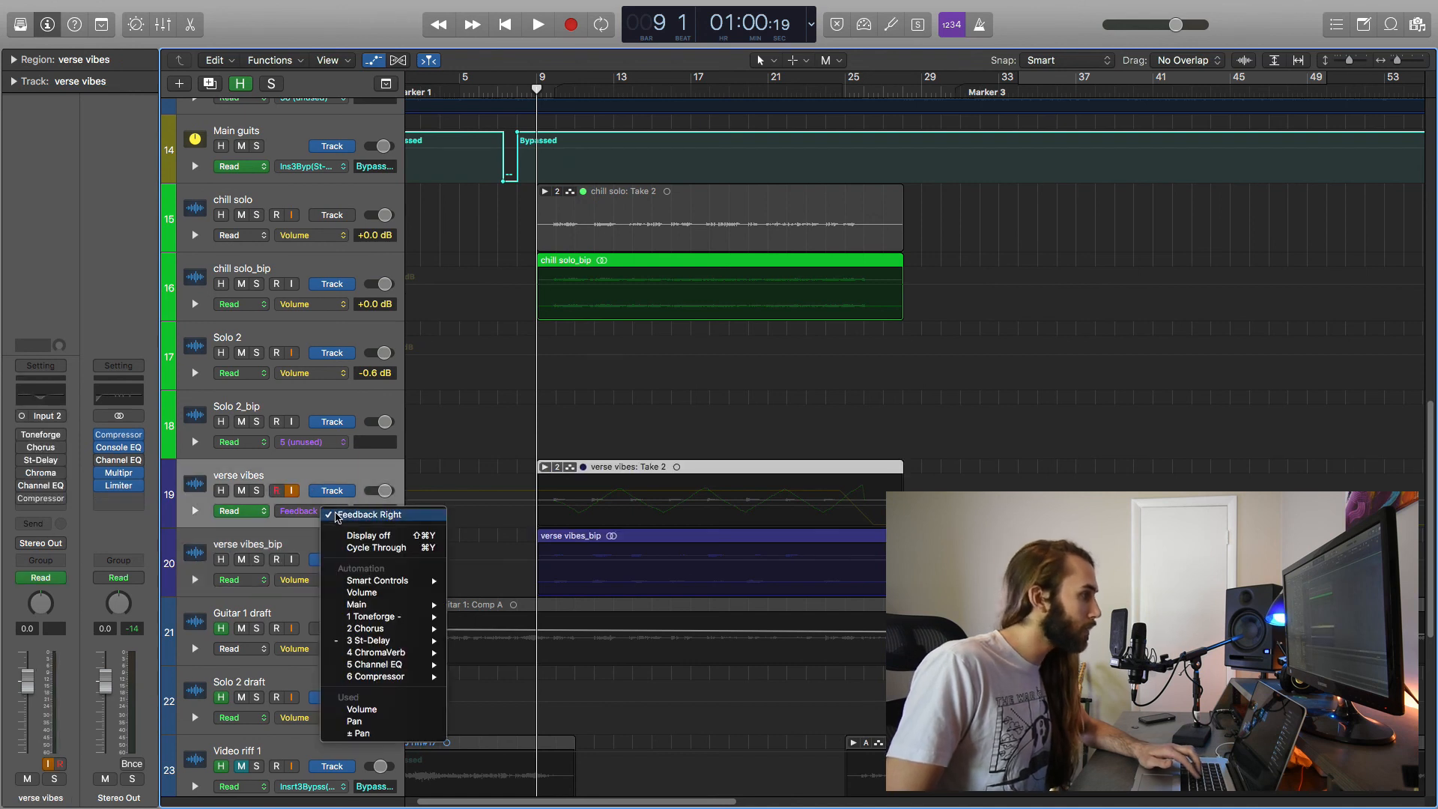
click(382, 721)
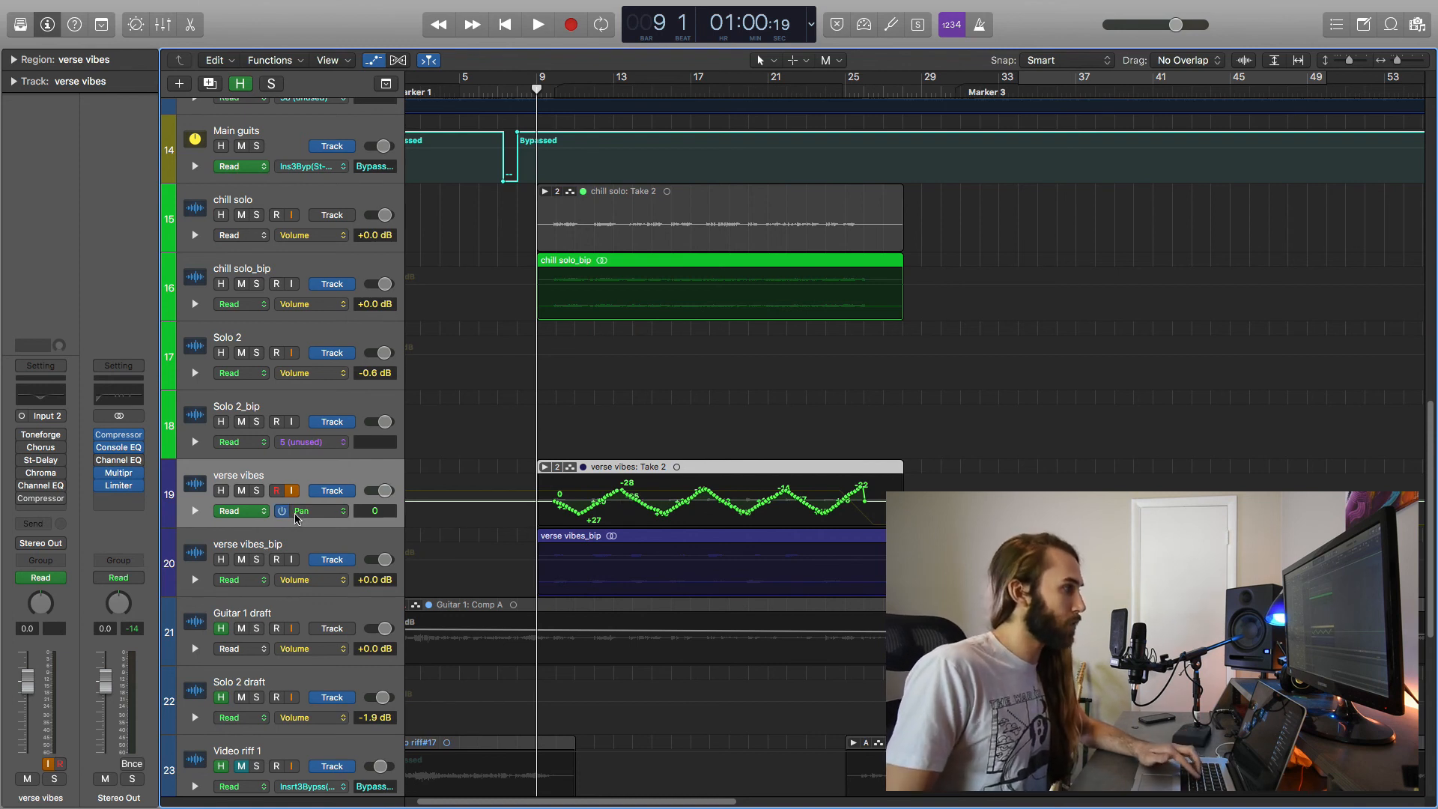
click(251, 512)
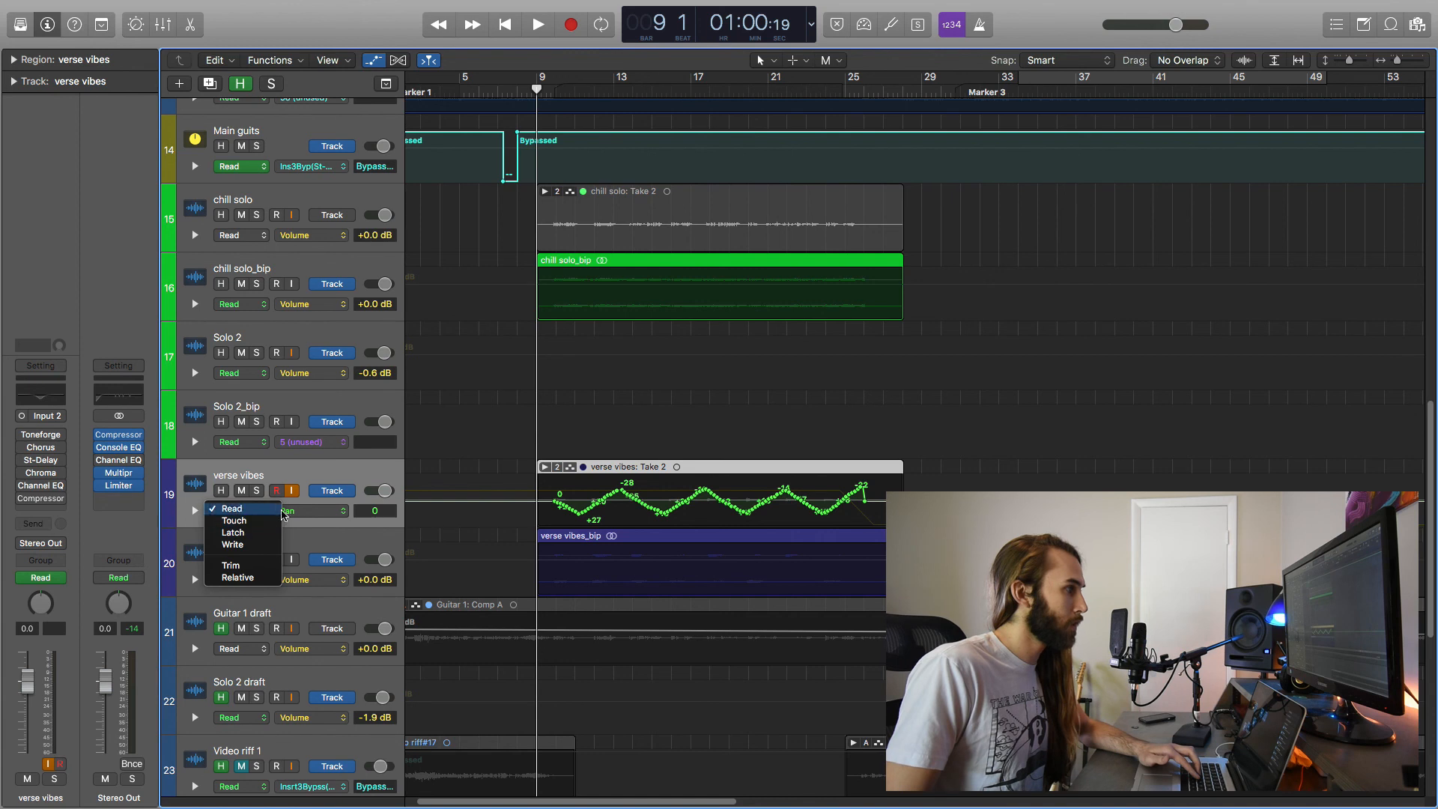
click(331, 479)
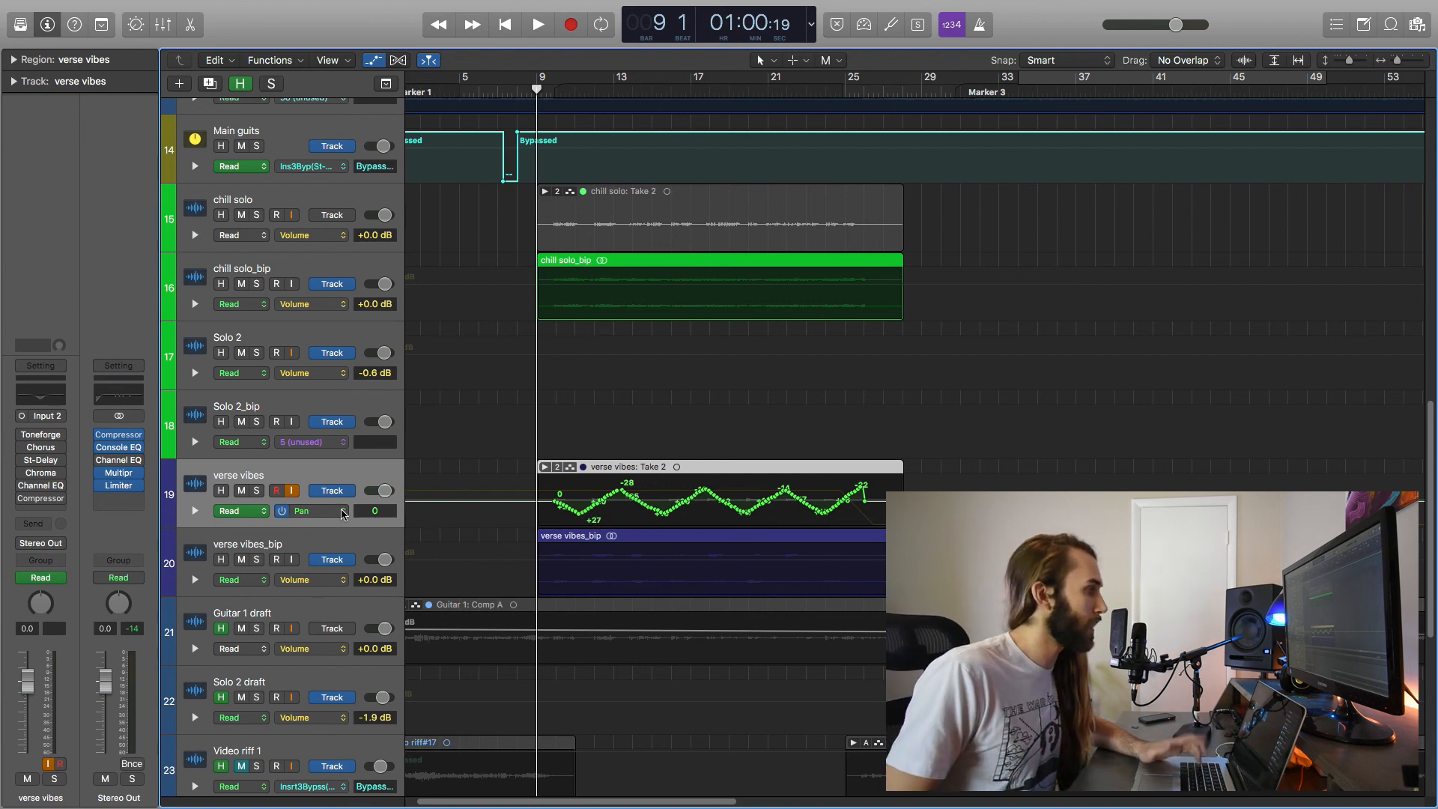
key(a)
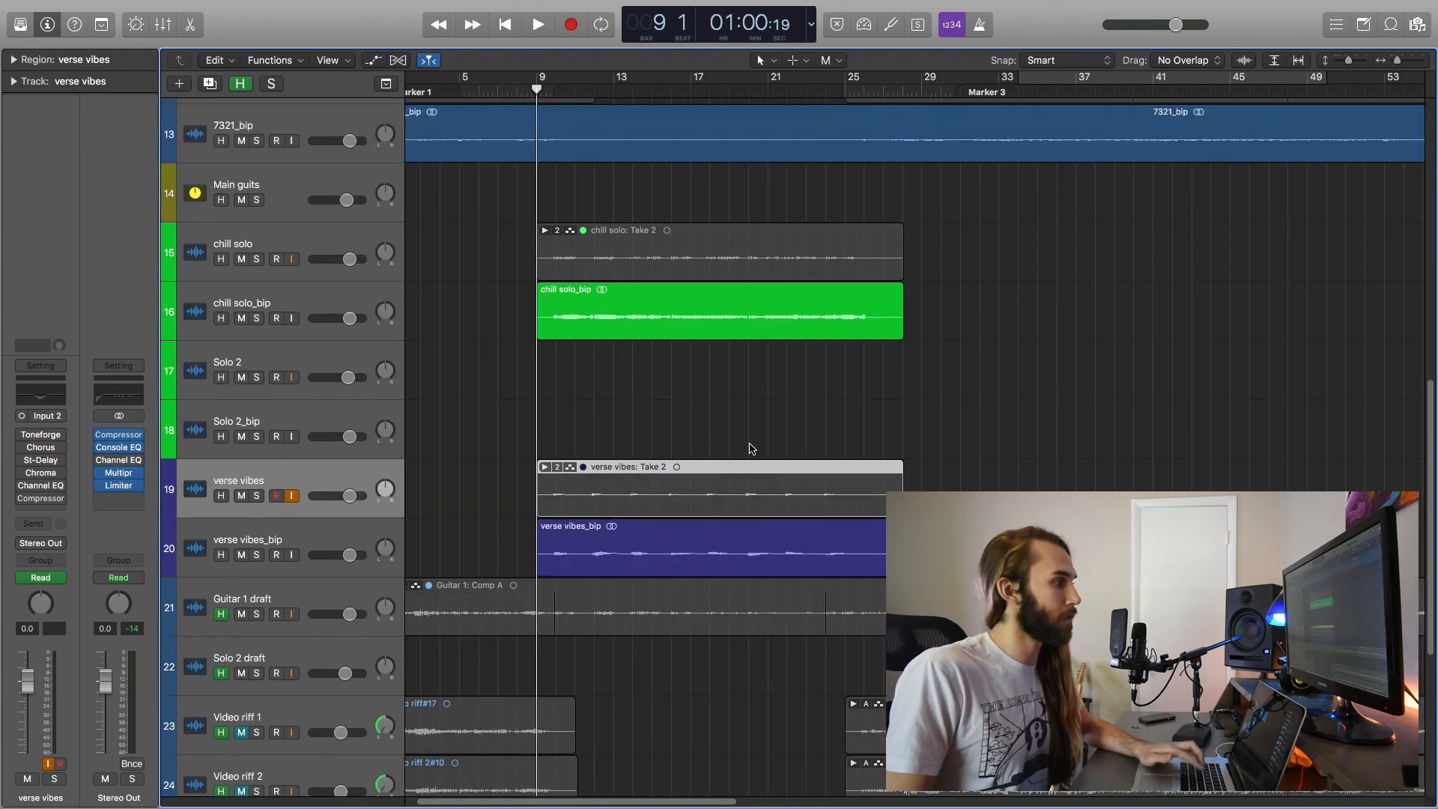
- Deselect the verse vibes region, save the project, and return the playhead to bar 1
click(1028, 425)
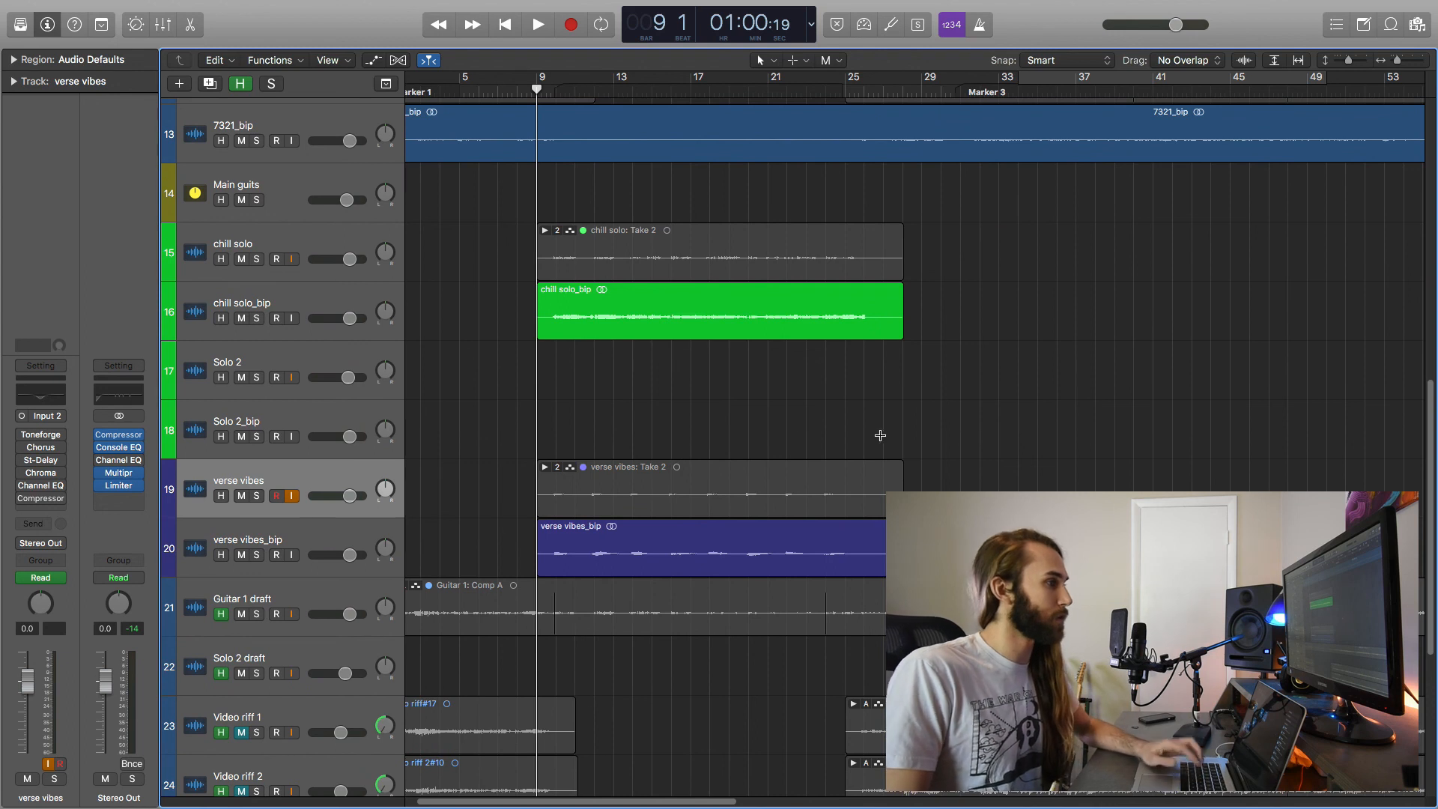
key(super+s)
scroll(946, 401, up, 4)
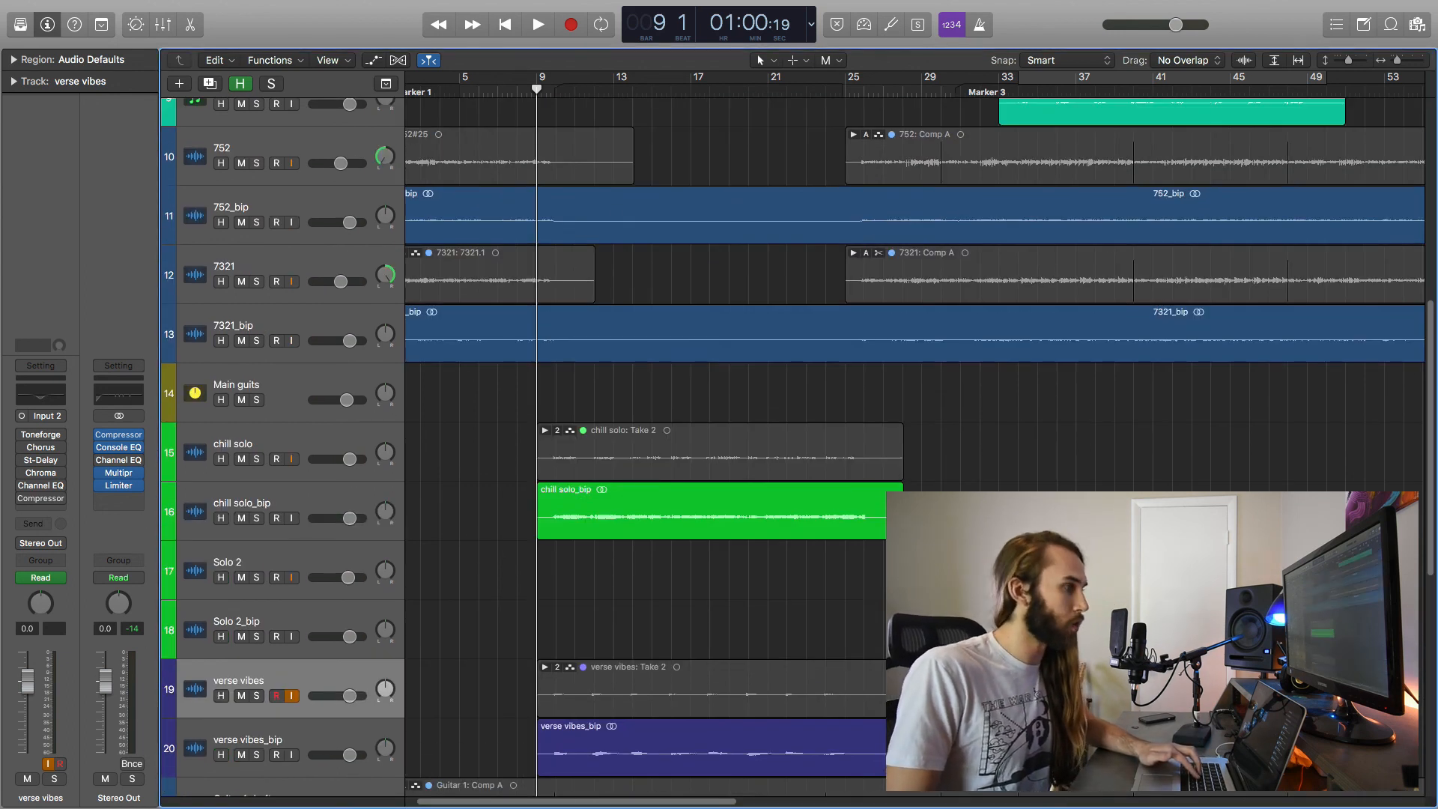
key(ctrl+Left)
key(ctrl+Right)
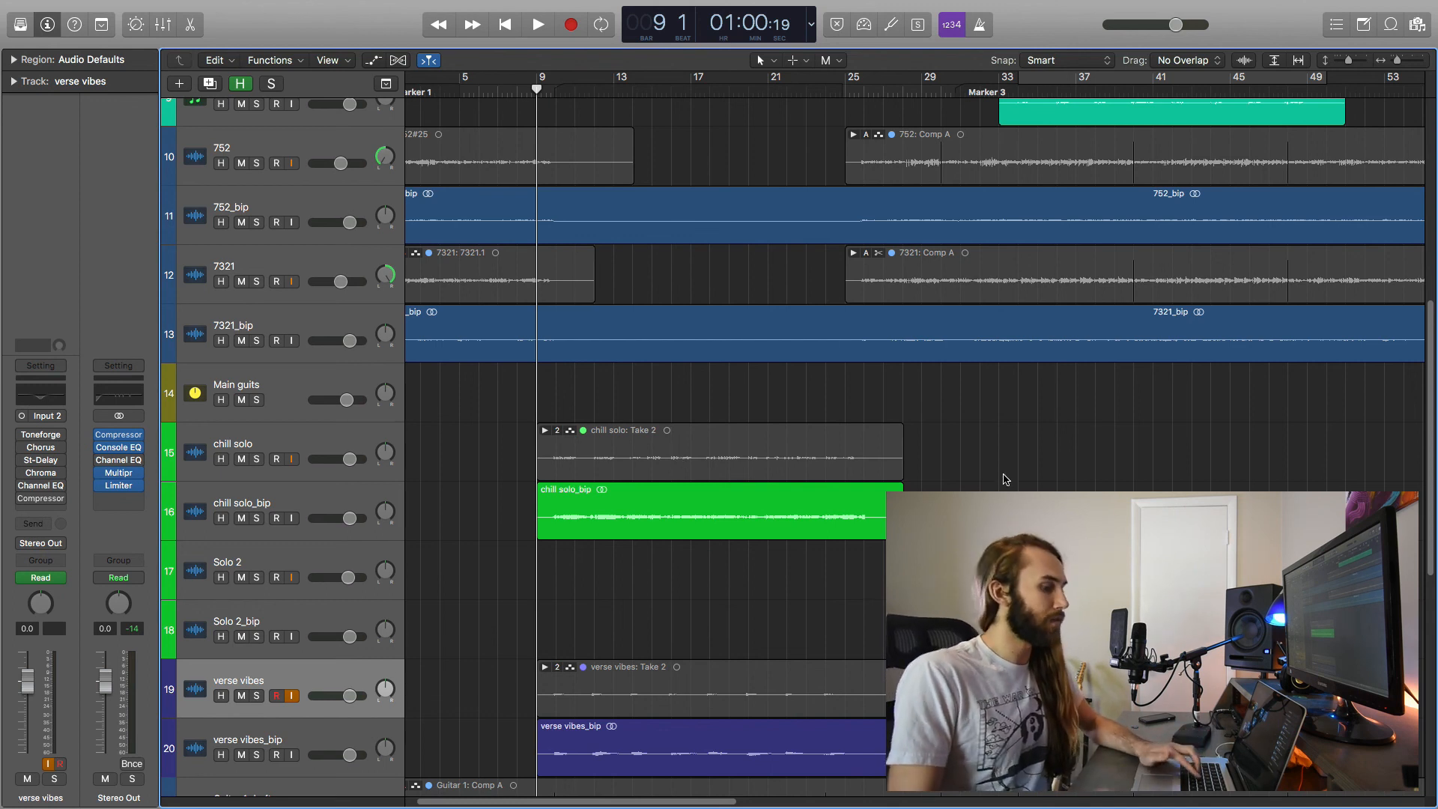
key(Return)
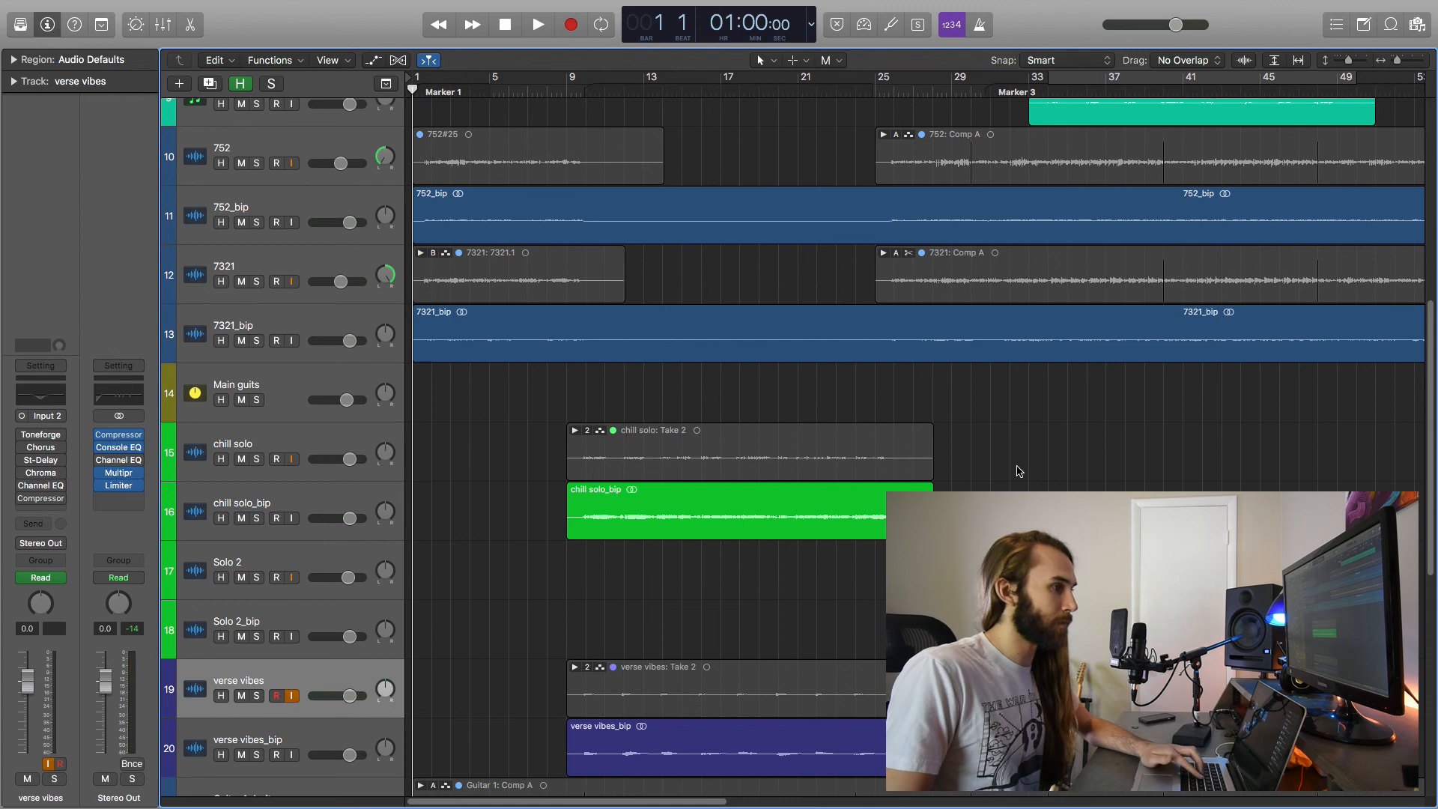